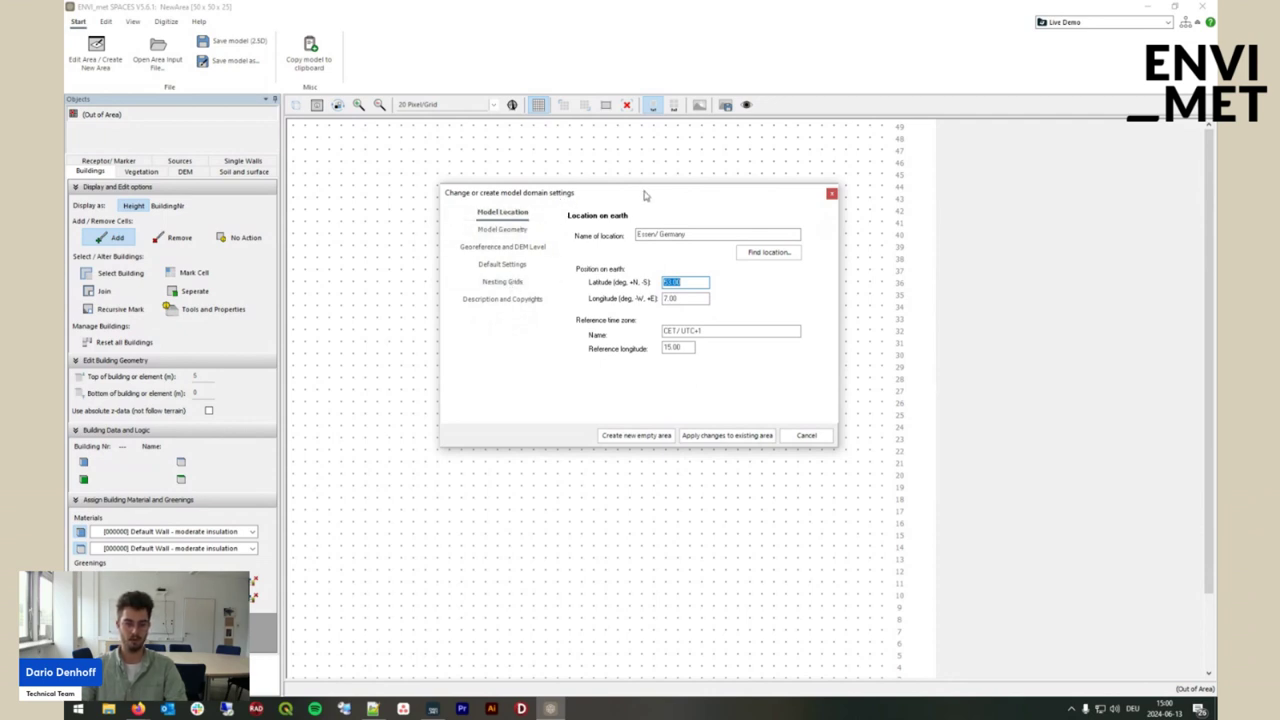
Review the geometry, default settings, description, georeference, nesting grid and location pages of the model domain settings
{"action": "left_click", "coordinate": [521, 232]}
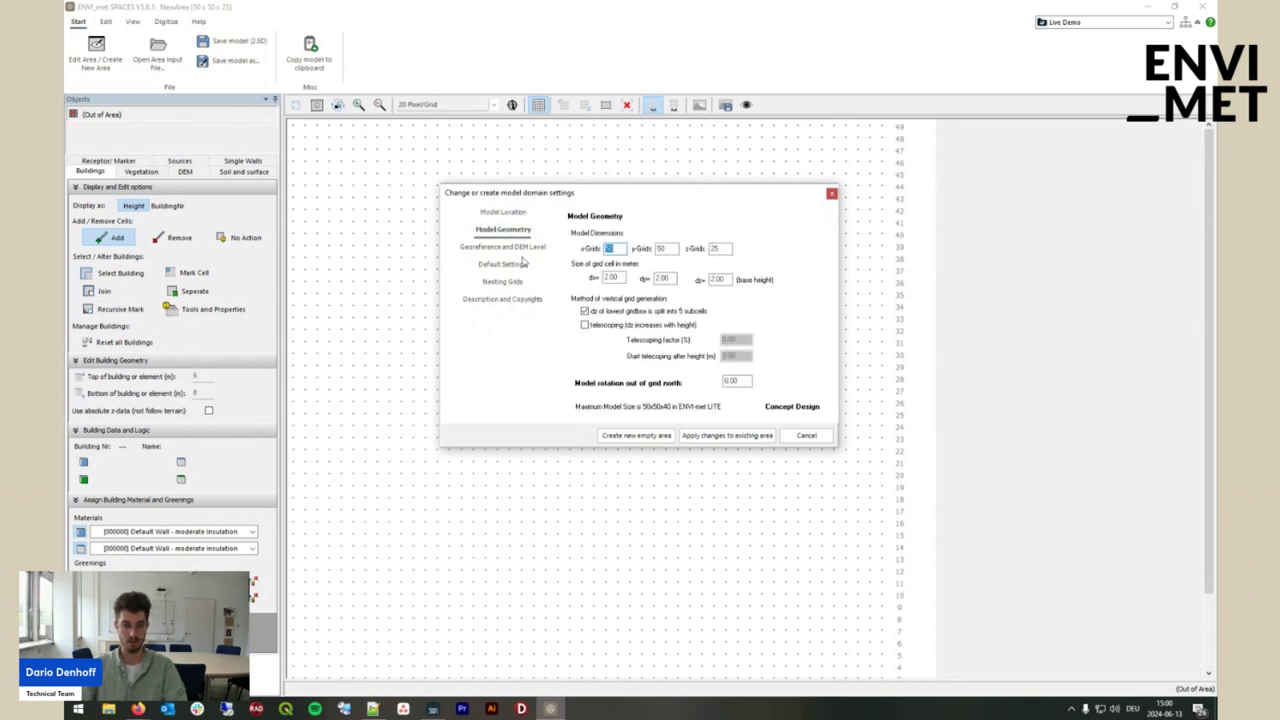
{"action": "left_click", "coordinate": [521, 266]}
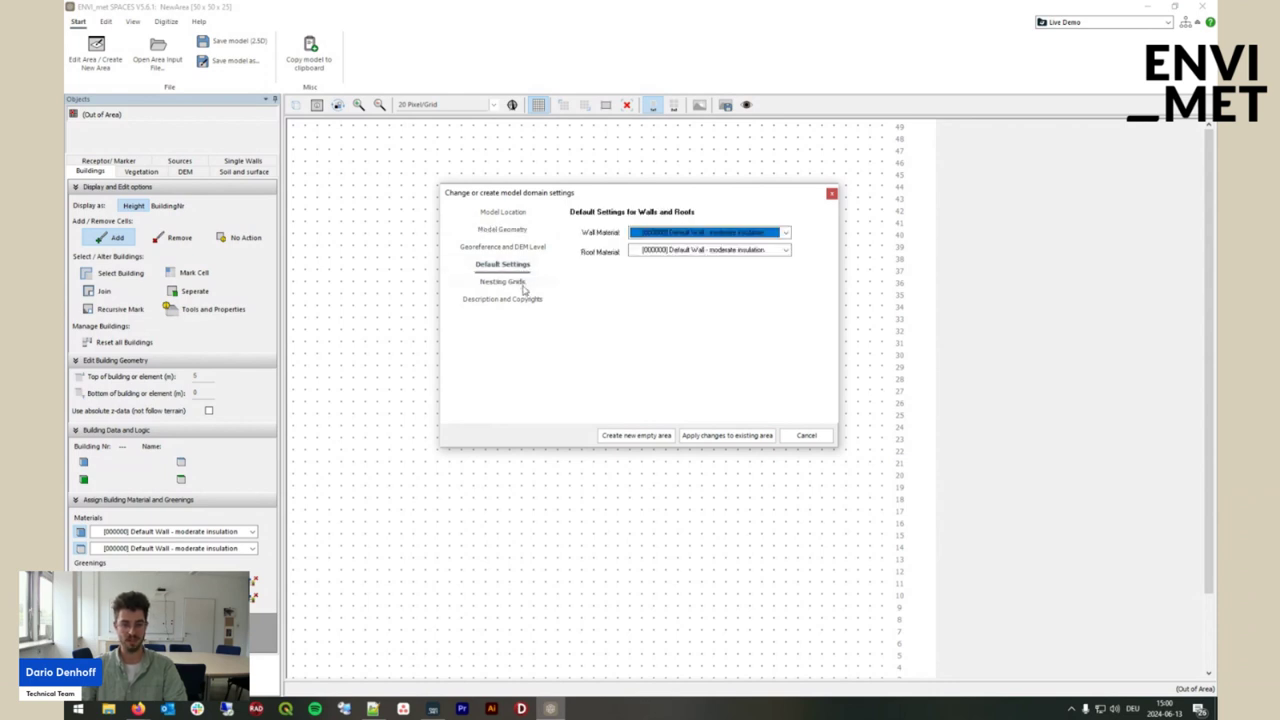
{"action": "left_click", "coordinate": [520, 300]}
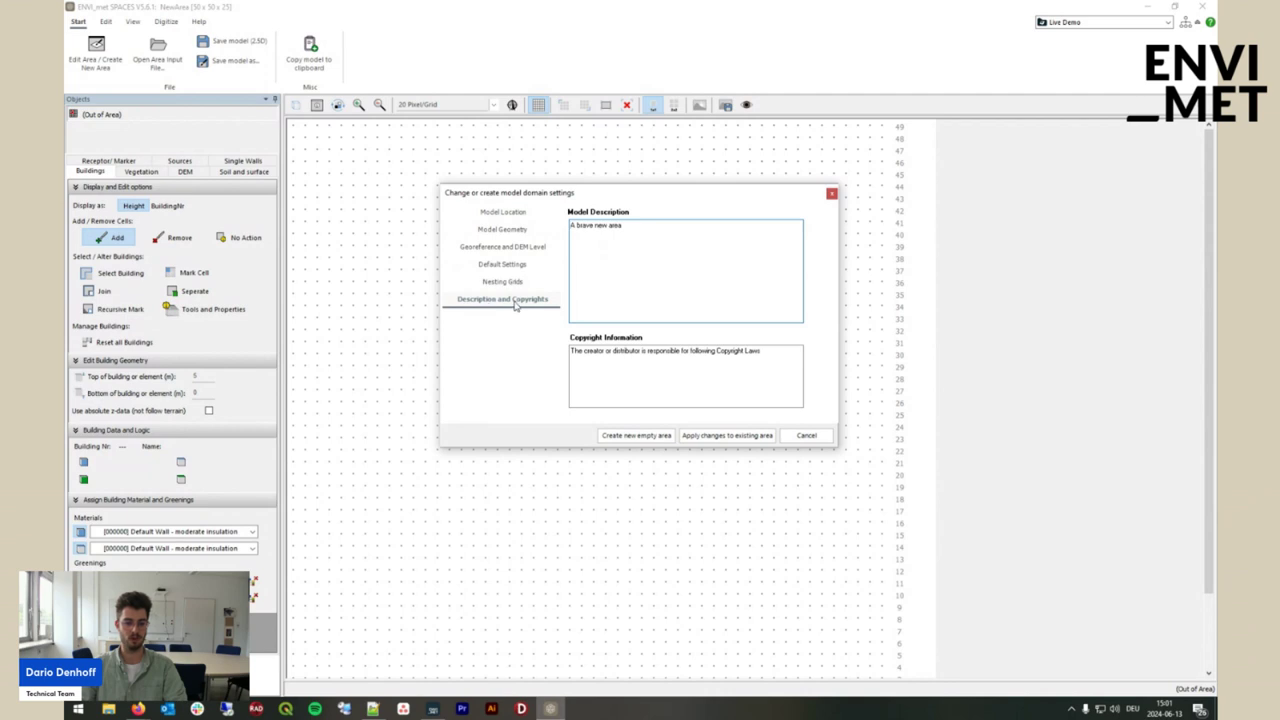
{"action": "left_click", "coordinate": [515, 247]}
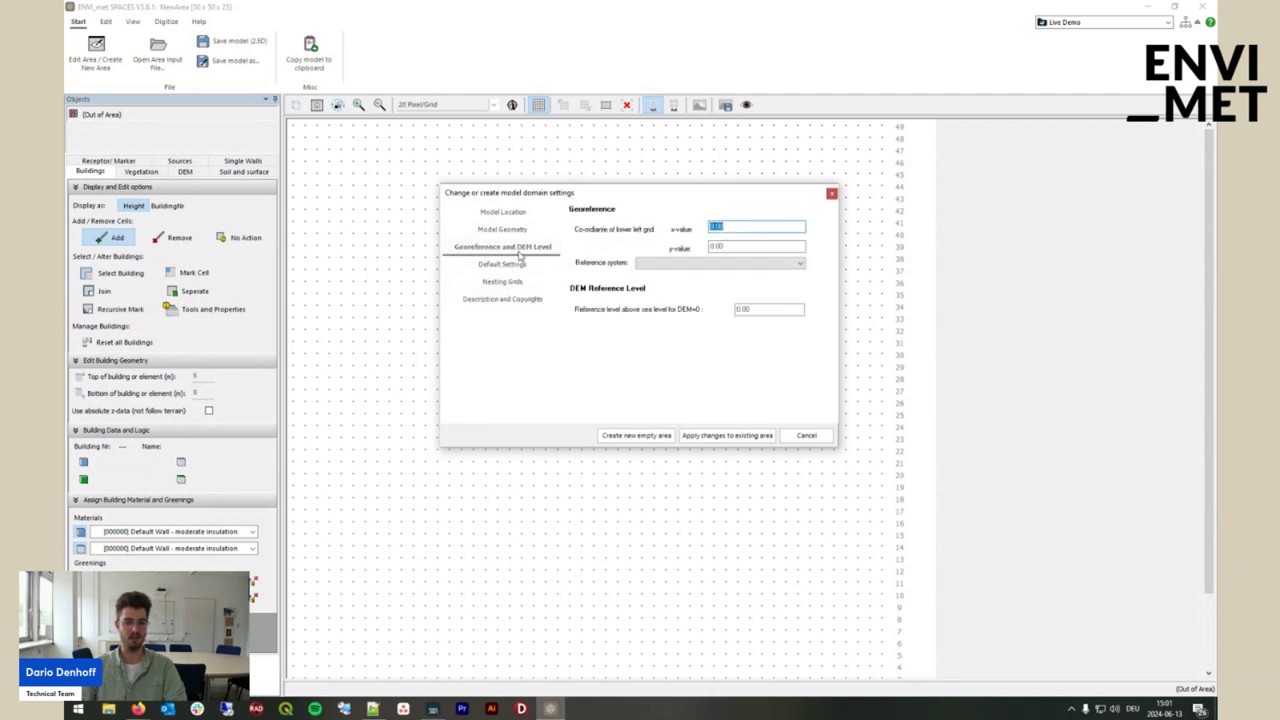
{"action": "left_click", "coordinate": [514, 281]}
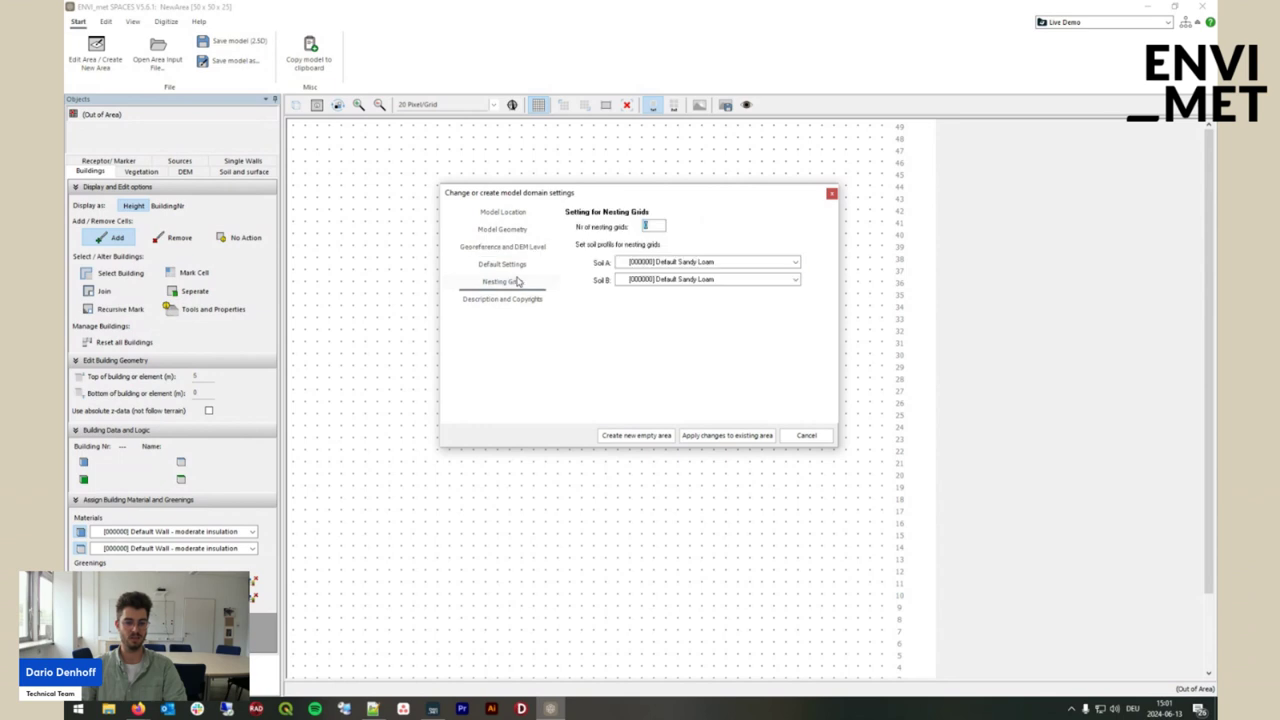
{"action": "left_click", "coordinate": [510, 229]}
{"action": "left_click", "coordinate": [518, 213]}
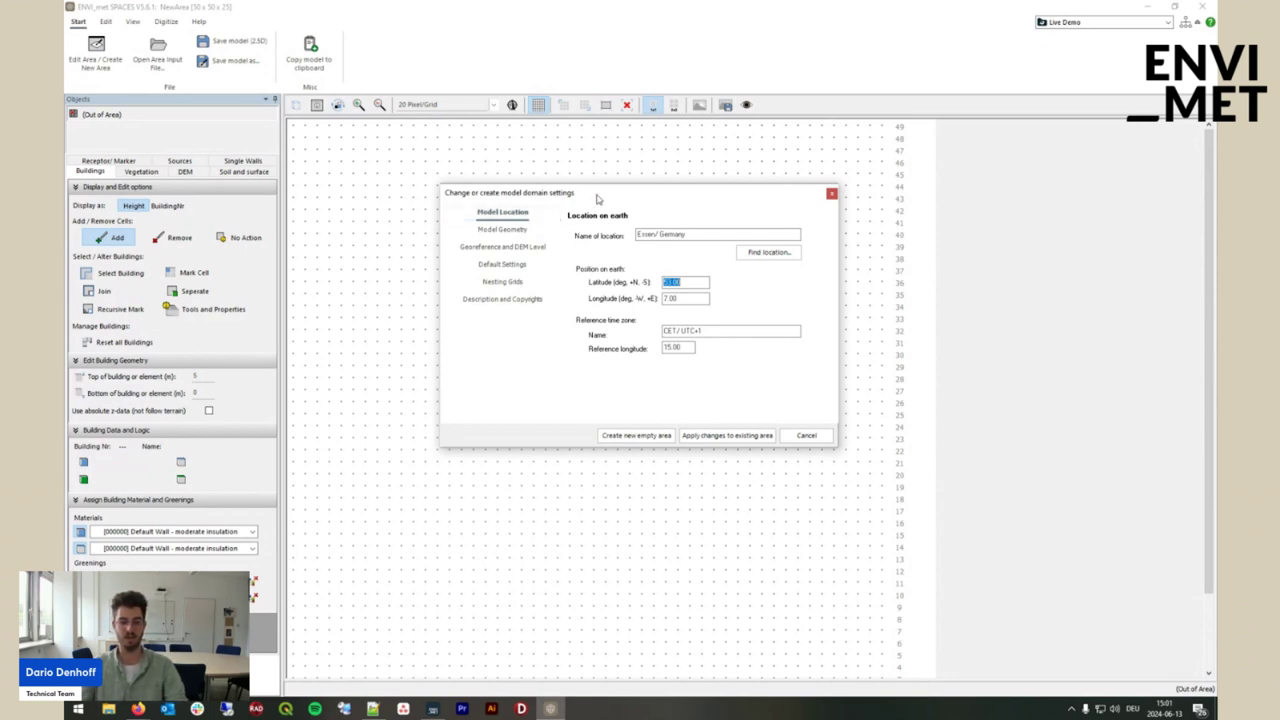
Search Geonames.org for San Francisco as the model location
{"action": "left_click", "coordinate": [752, 258]}
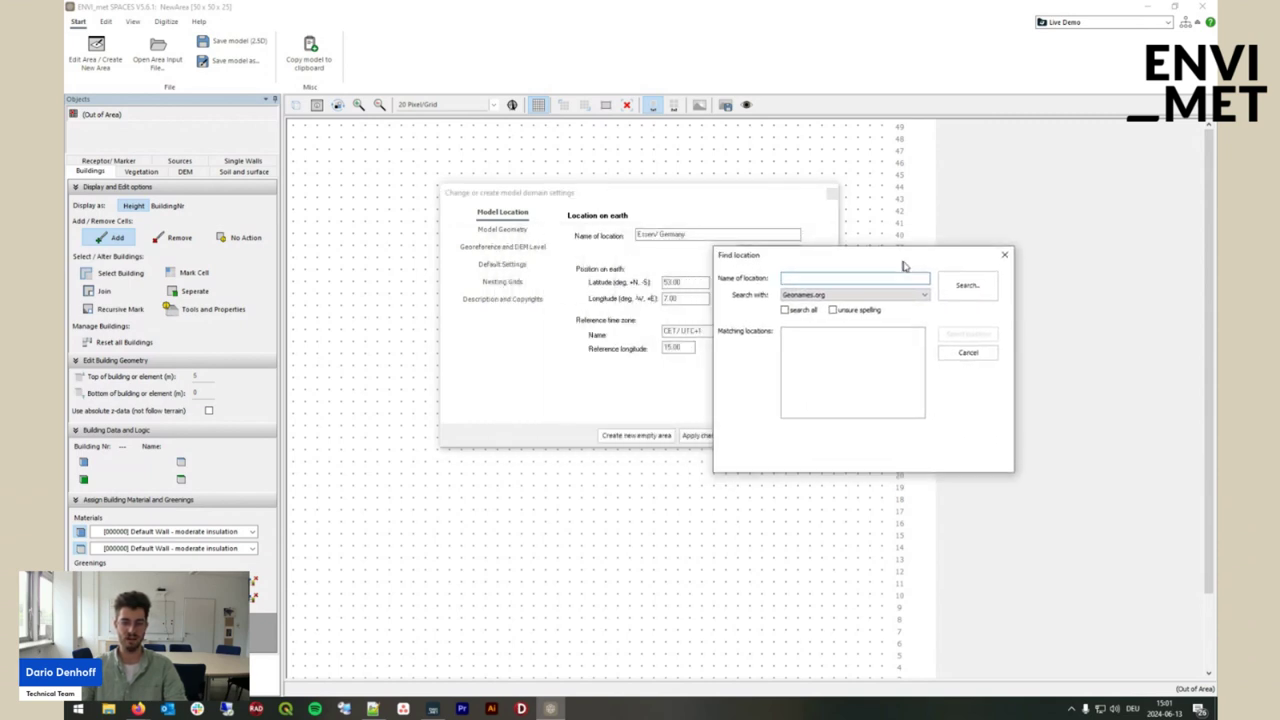
{"action": "left_click_drag", "start_coordinate": [828, 300], "coordinate": [788, 238]}
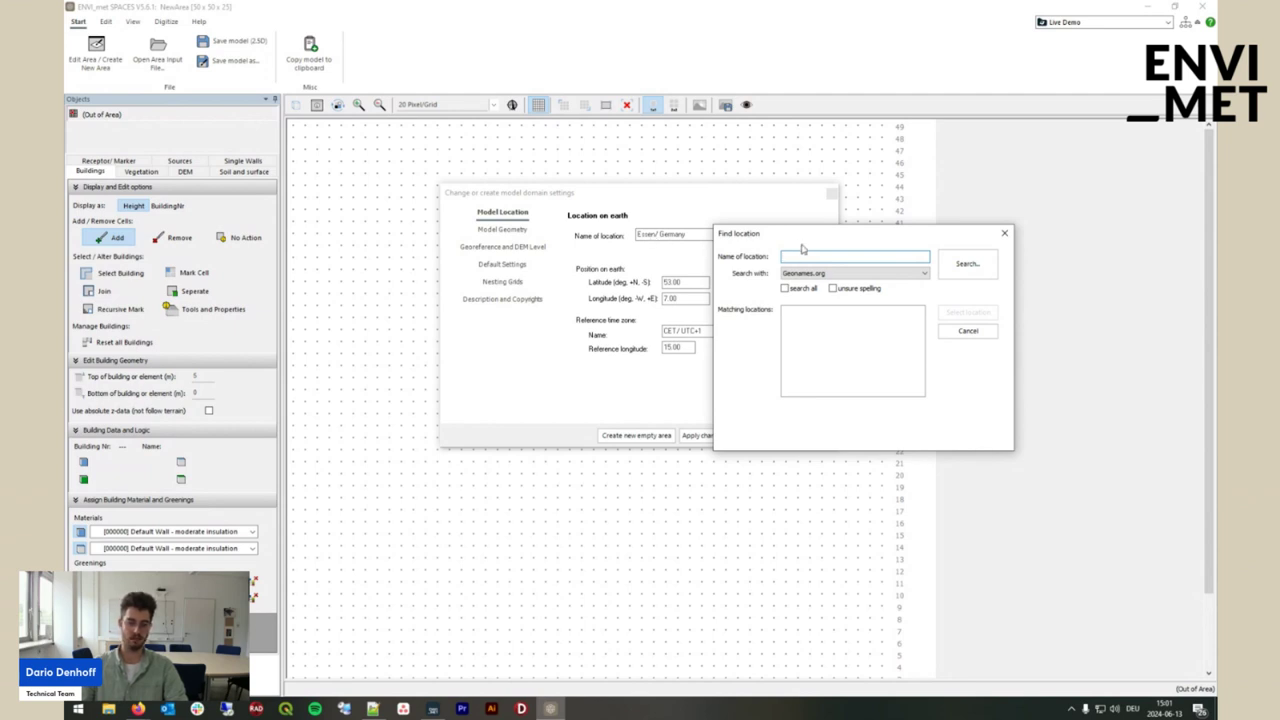
{"action": "type", "text": "San Francisco"}
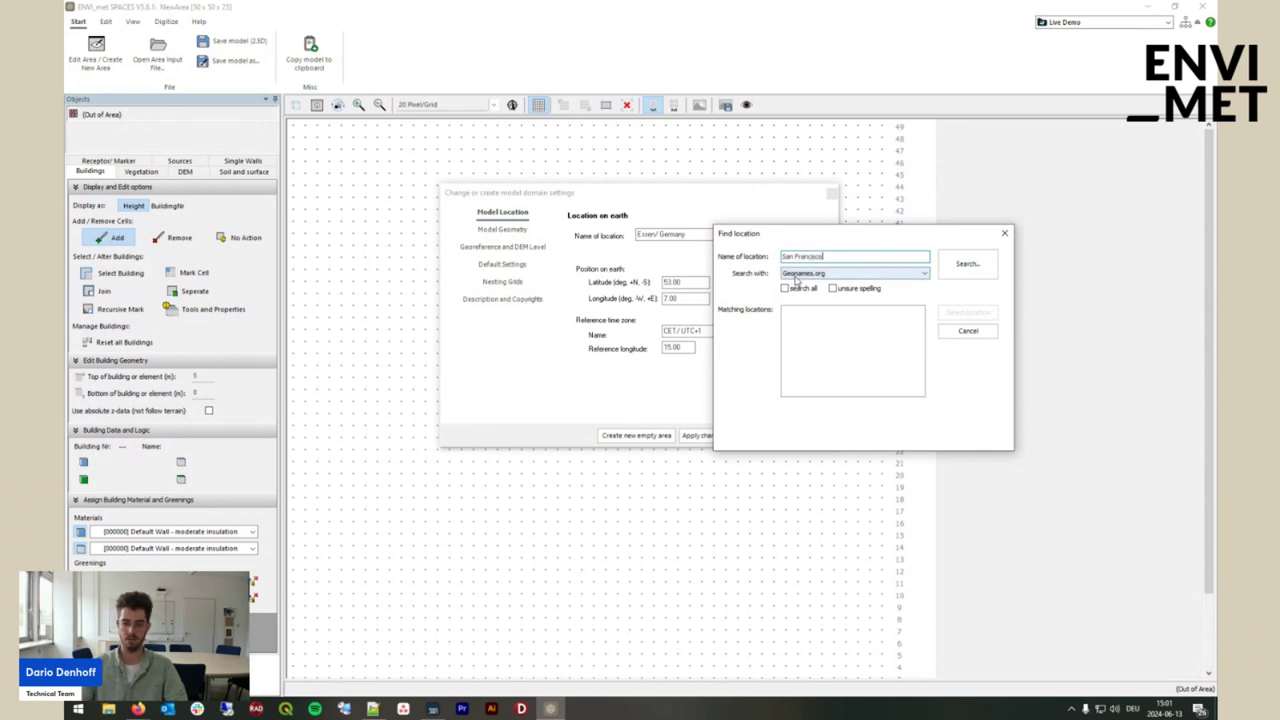
{"action": "left_click", "coordinate": [800, 274]}
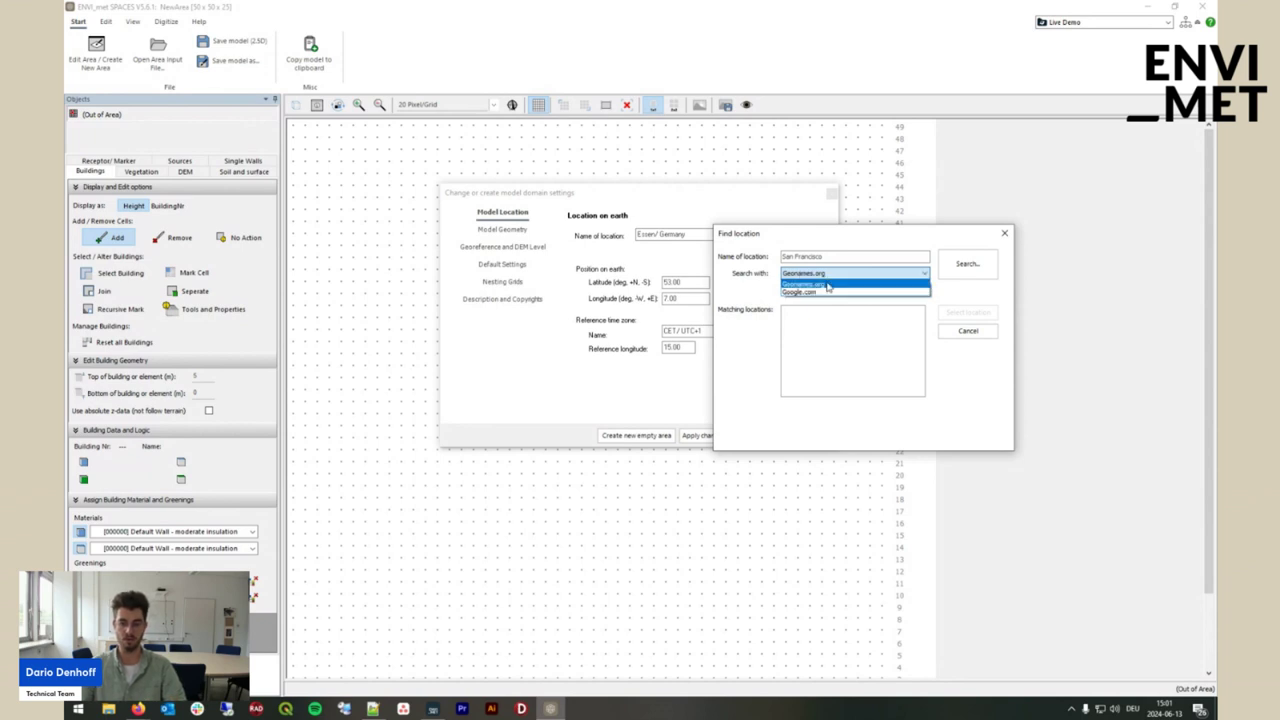
{"action": "left_click", "coordinate": [829, 283]}
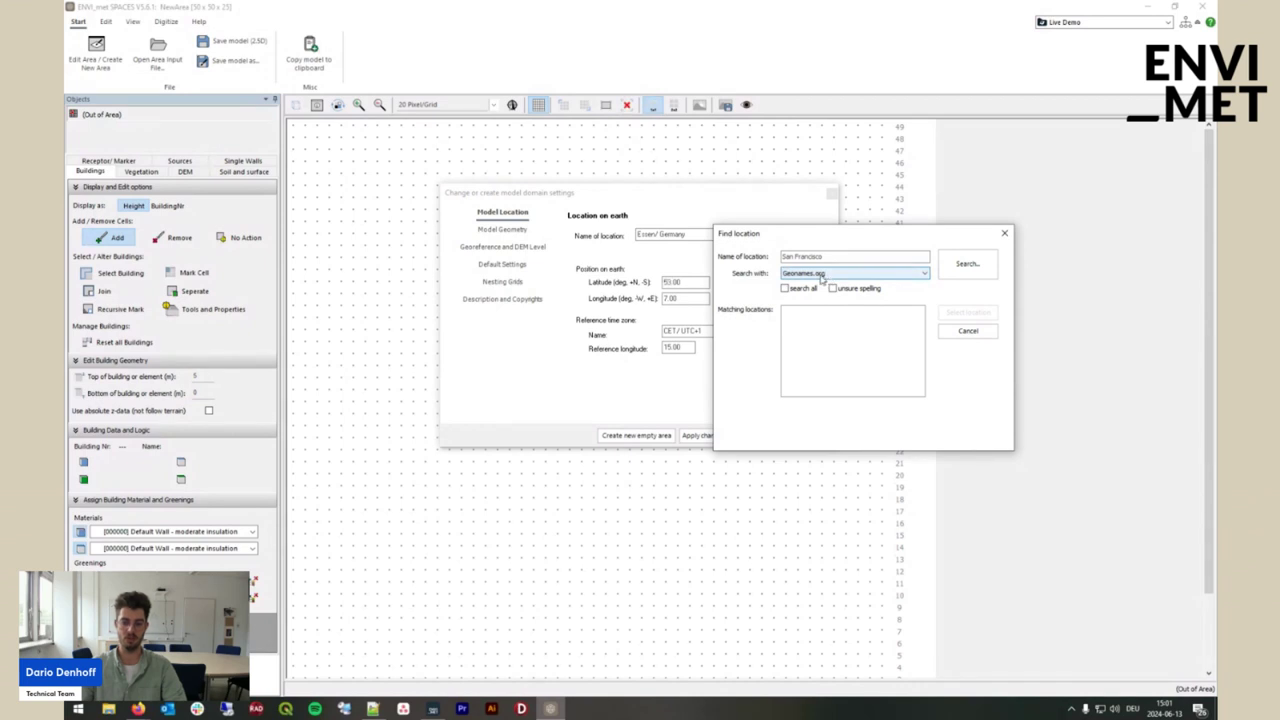
{"action": "left_click", "coordinate": [941, 269]}
{"action": "left_click_drag", "start_coordinate": [914, 239], "coordinate": [906, 237]}
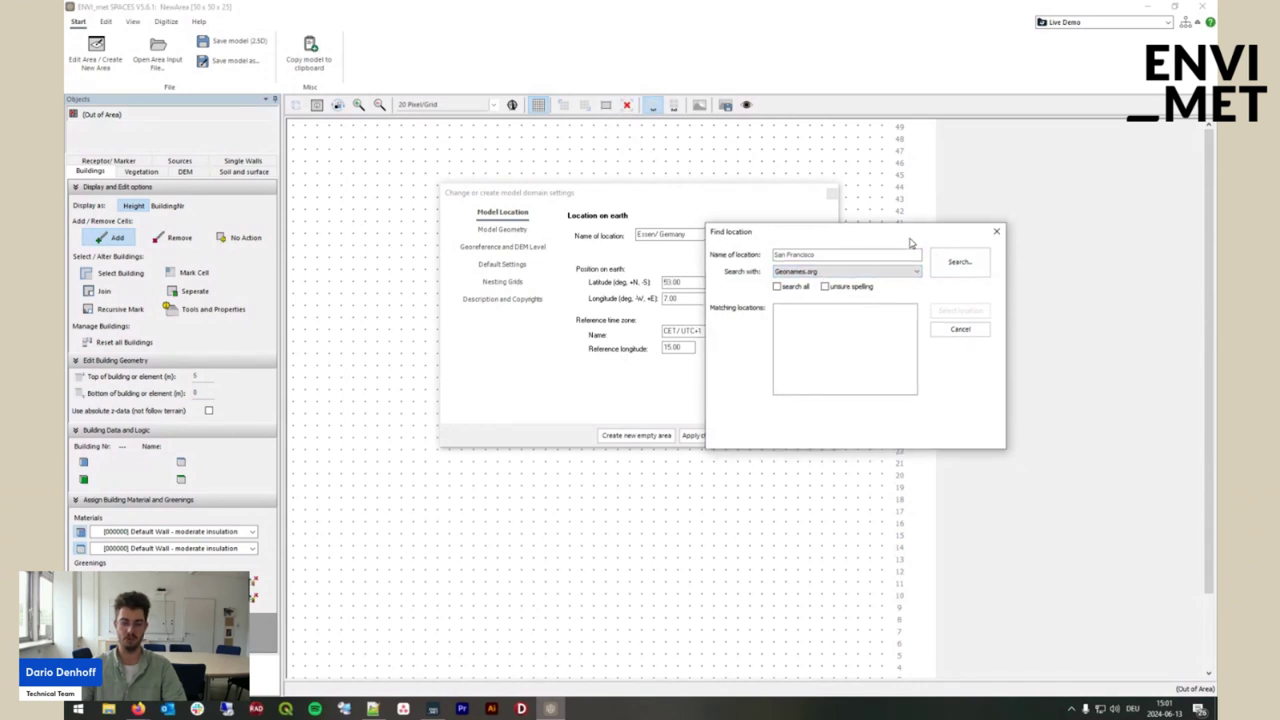
{"action": "left_click", "coordinate": [958, 262]}
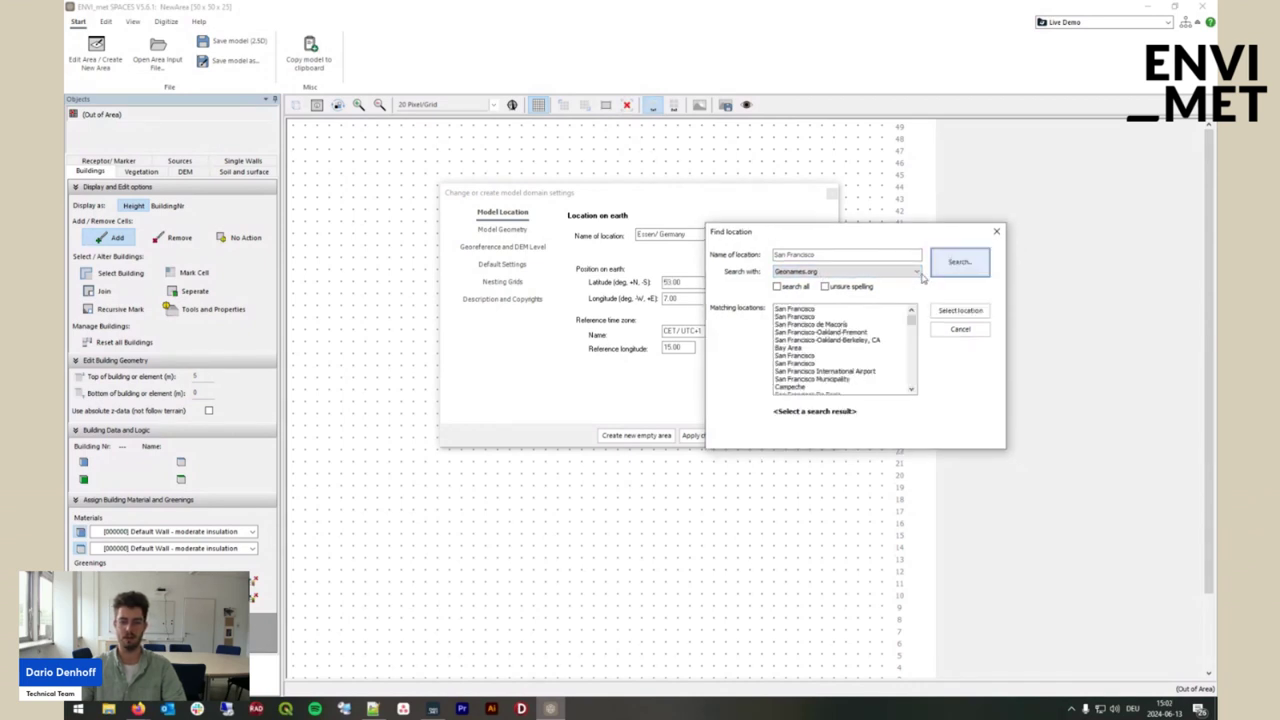
Apply the first San Francisco entry among the matching locations as the model location
{"action": "scroll", "coordinate": [812, 320], "scroll_direction": "down", "scroll_amount": 2}
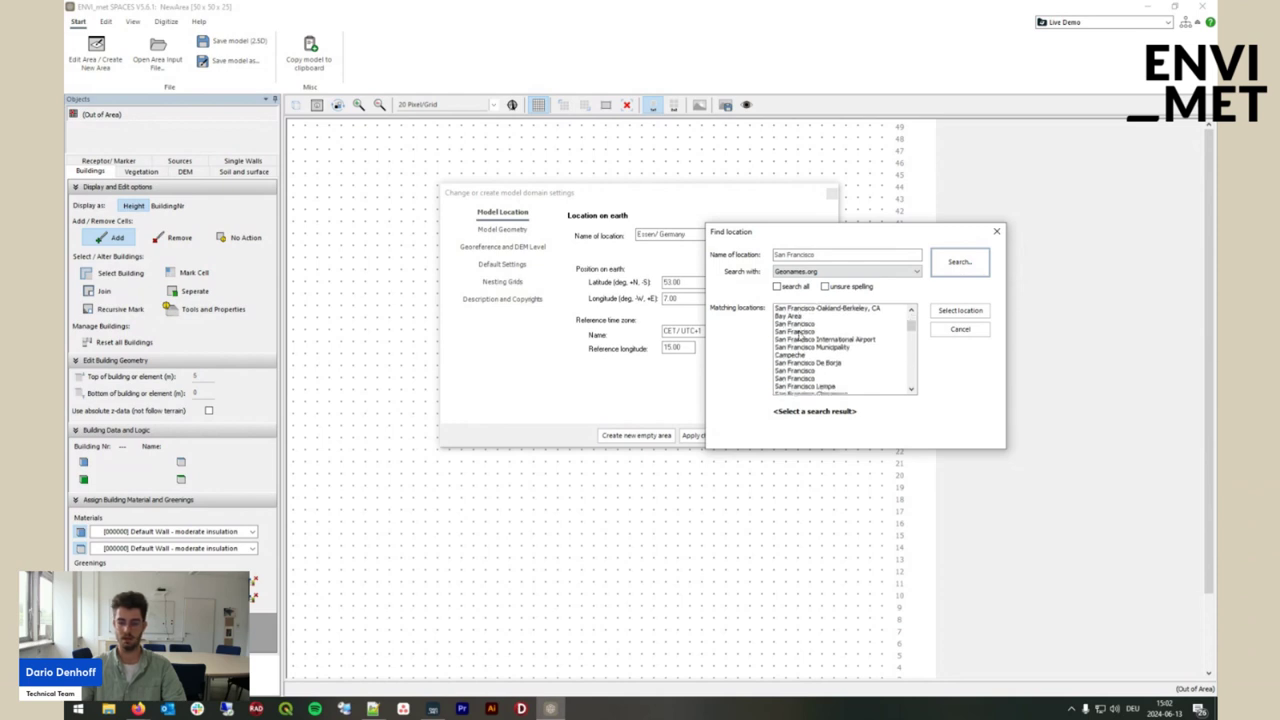
{"action": "scroll", "coordinate": [806, 318], "scroll_direction": "up", "scroll_amount": 2}
{"action": "left_click", "coordinate": [801, 309]}
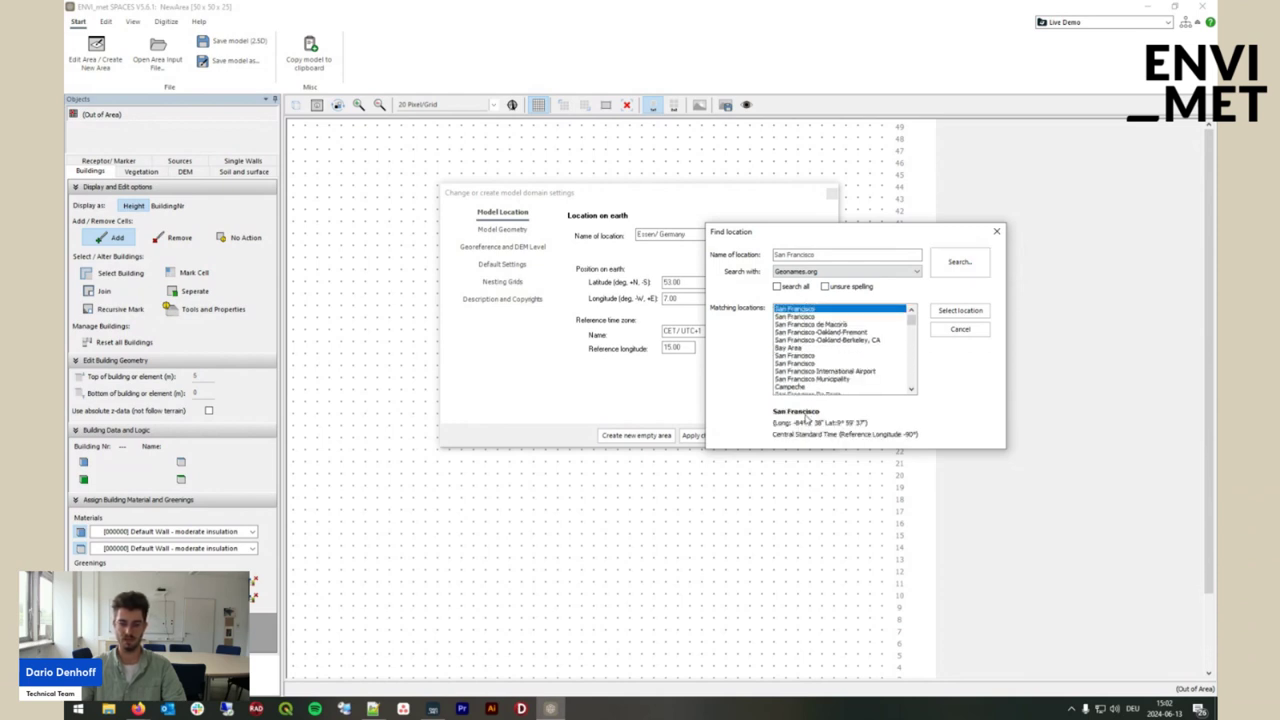
{"action": "left_click_drag", "start_coordinate": [791, 232], "coordinate": [787, 217]}
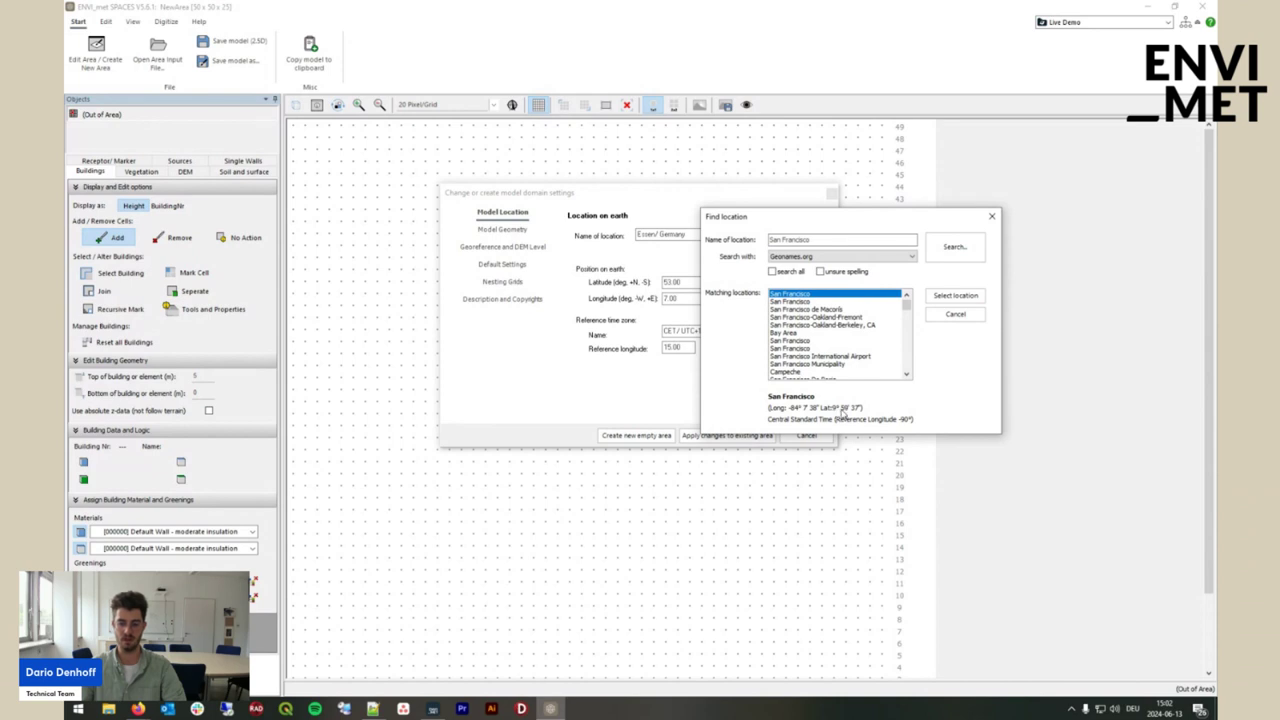
{"action": "left_click", "coordinate": [956, 297]}
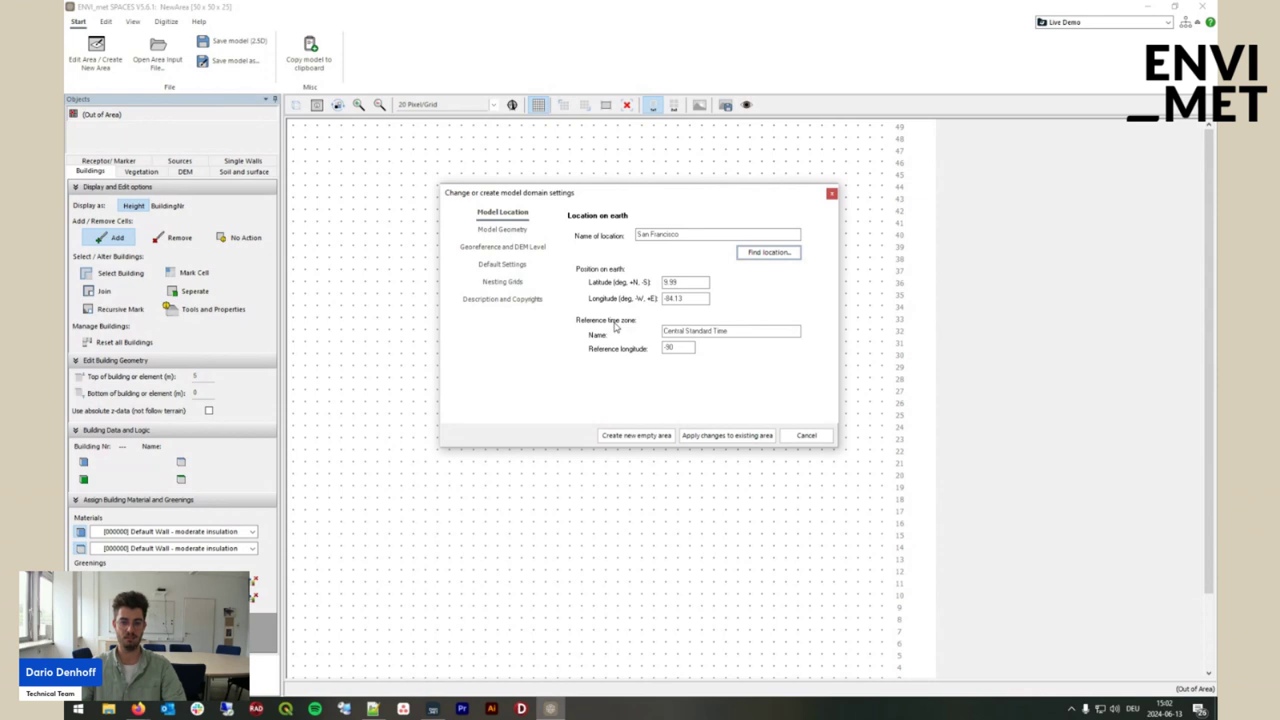
{"action": "left_click_drag", "start_coordinate": [624, 194], "coordinate": [632, 195]}
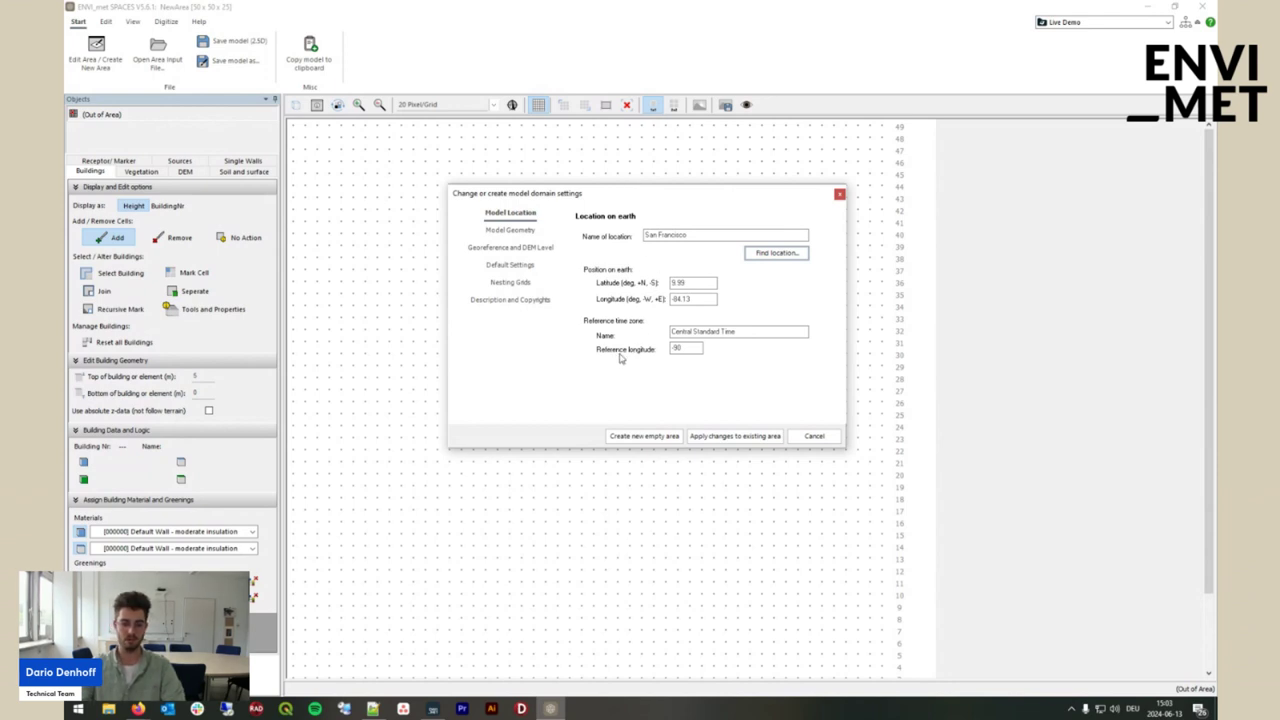
{"action": "left_click", "coordinate": [683, 347]}
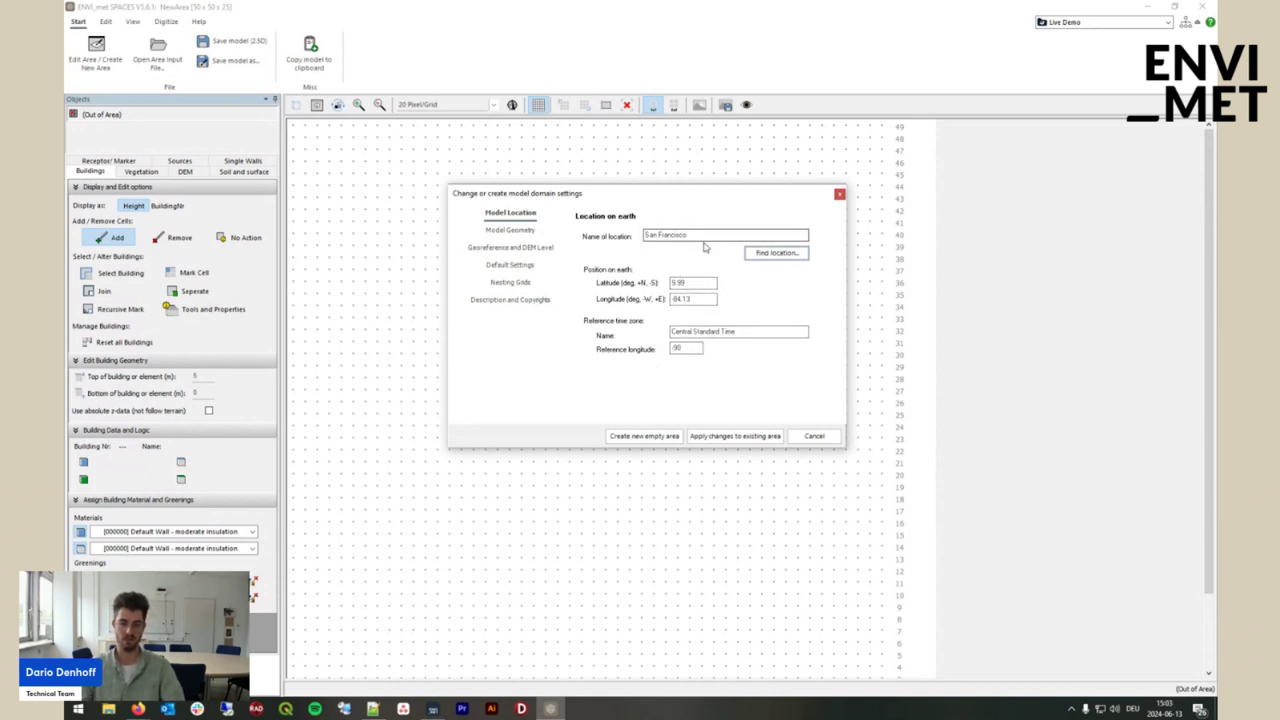
{"action": "left_click_drag", "start_coordinate": [673, 188], "coordinate": [665, 180]}
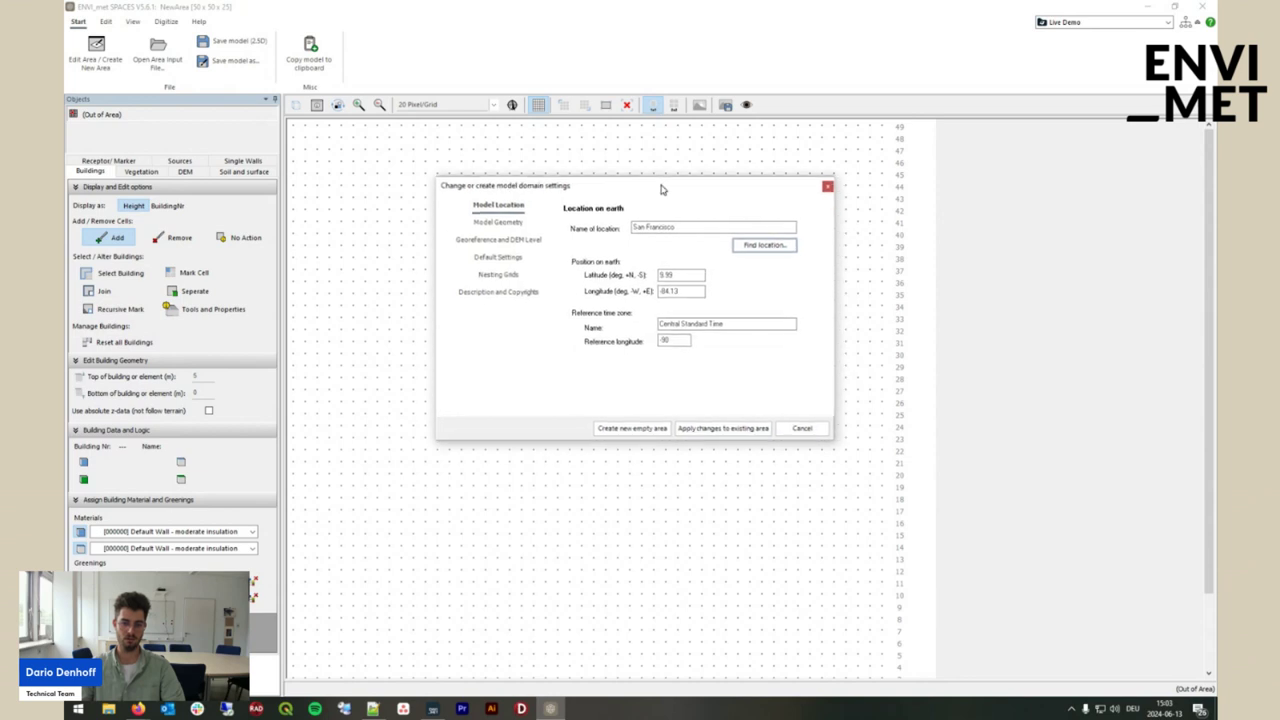
Find Madrid through the location search and apply its first match as the model location
{"action": "left_click", "coordinate": [766, 245]}
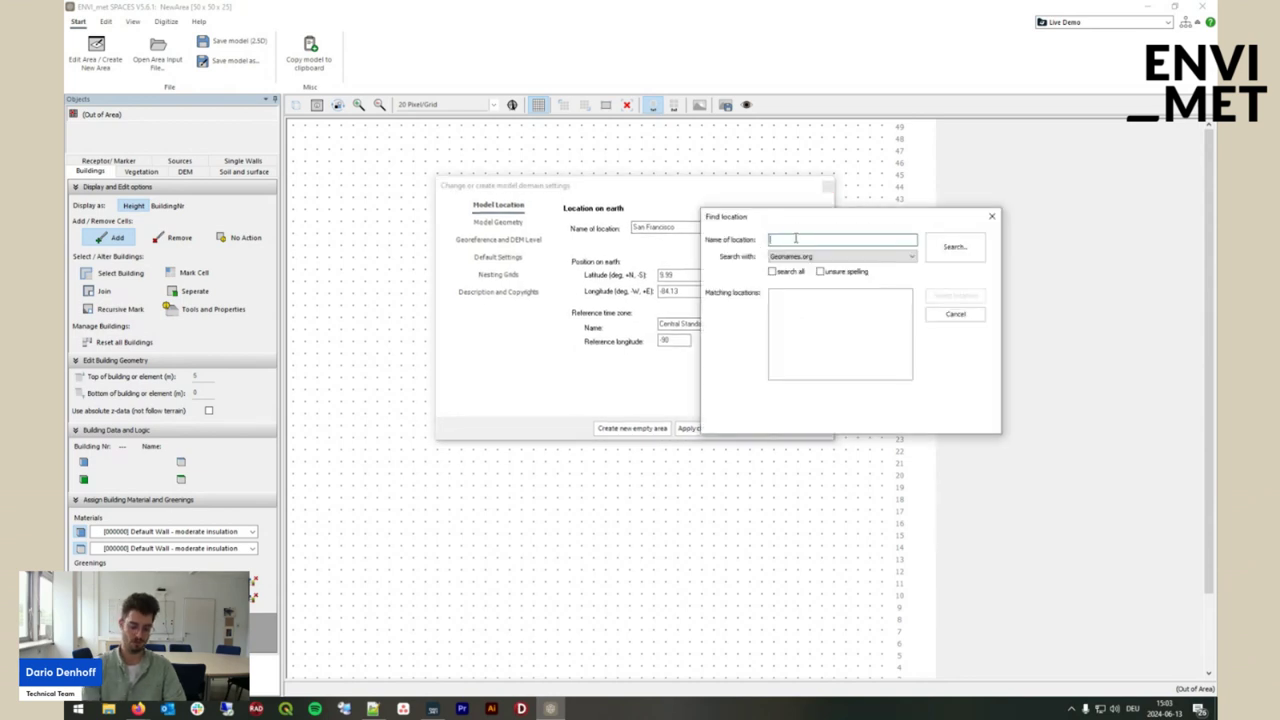
{"action": "type", "text": "Madrid"}
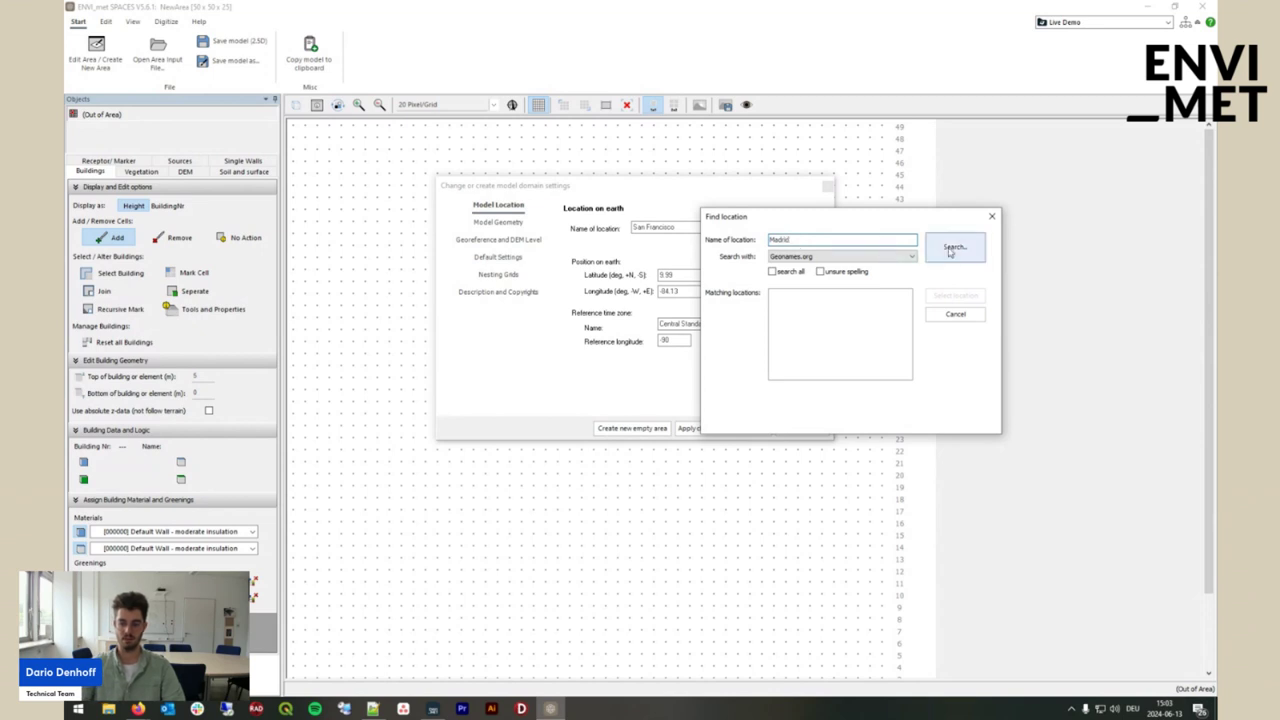
{"action": "left_click", "coordinate": [950, 250]}
{"action": "left_click", "coordinate": [786, 295]}
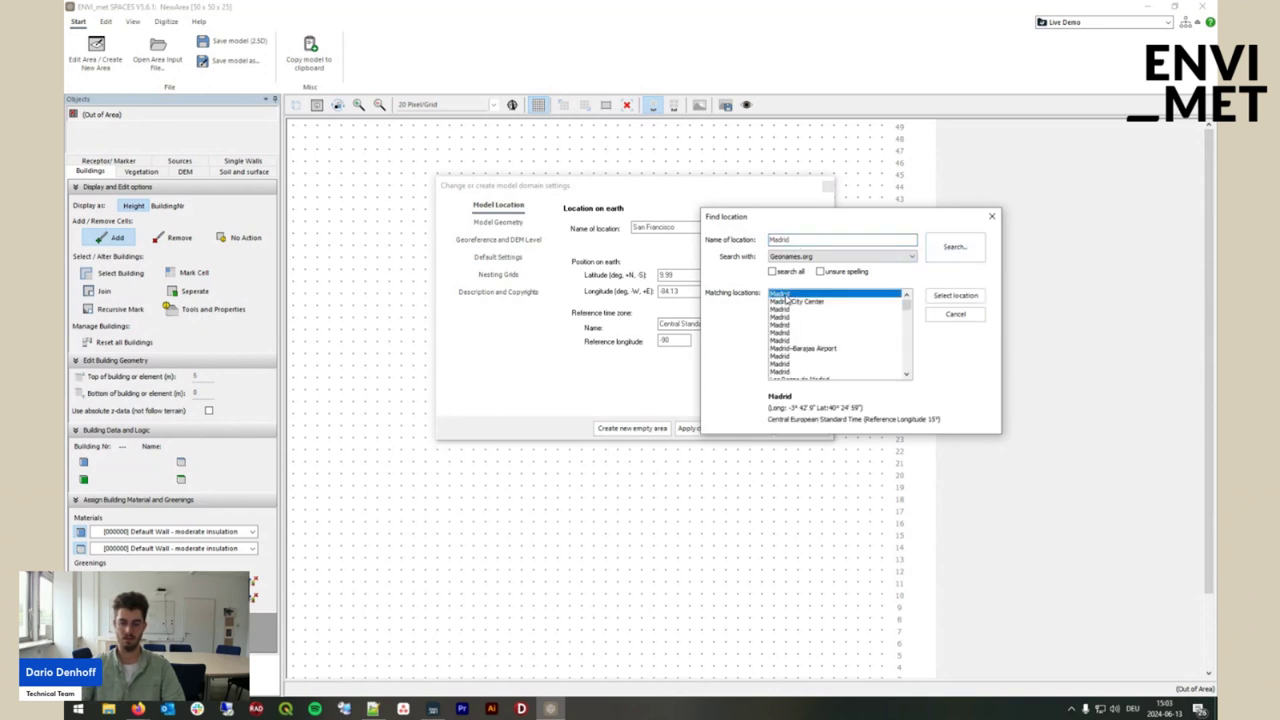
{"action": "left_click", "coordinate": [955, 296]}
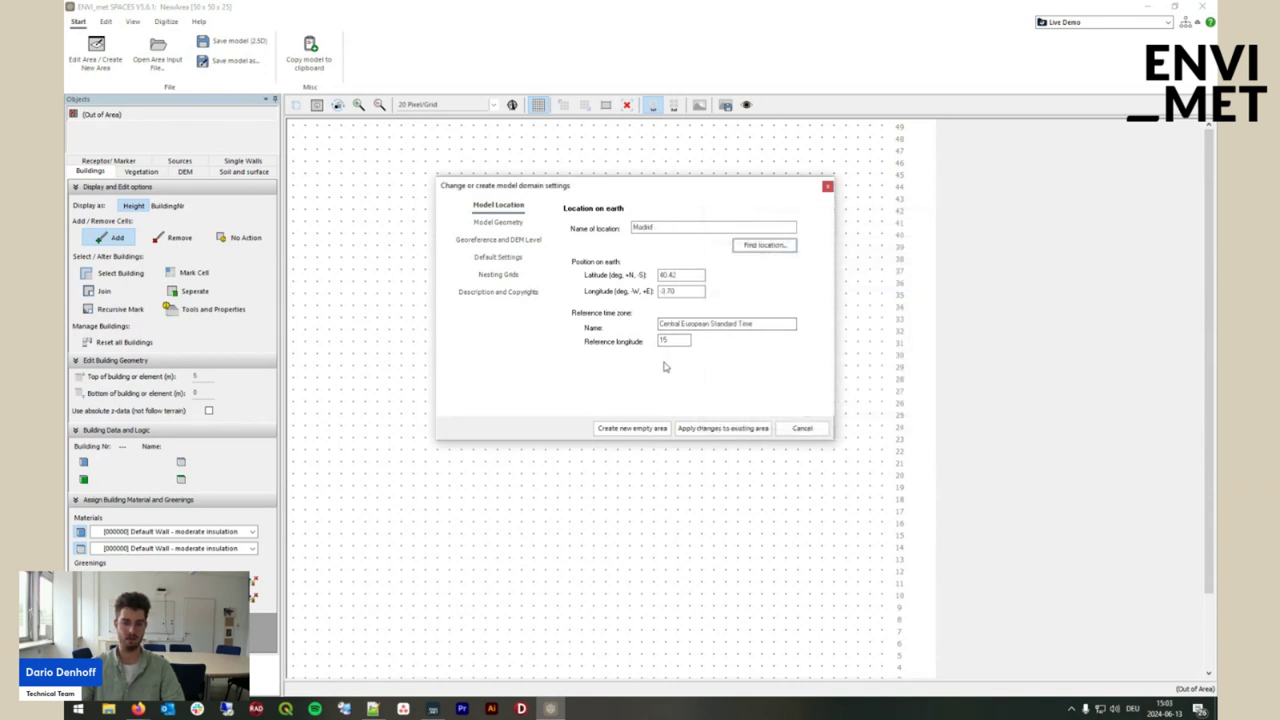
Open the model geometry settings and select the dx grid cell size for editing
{"action": "left_click", "coordinate": [508, 228]}
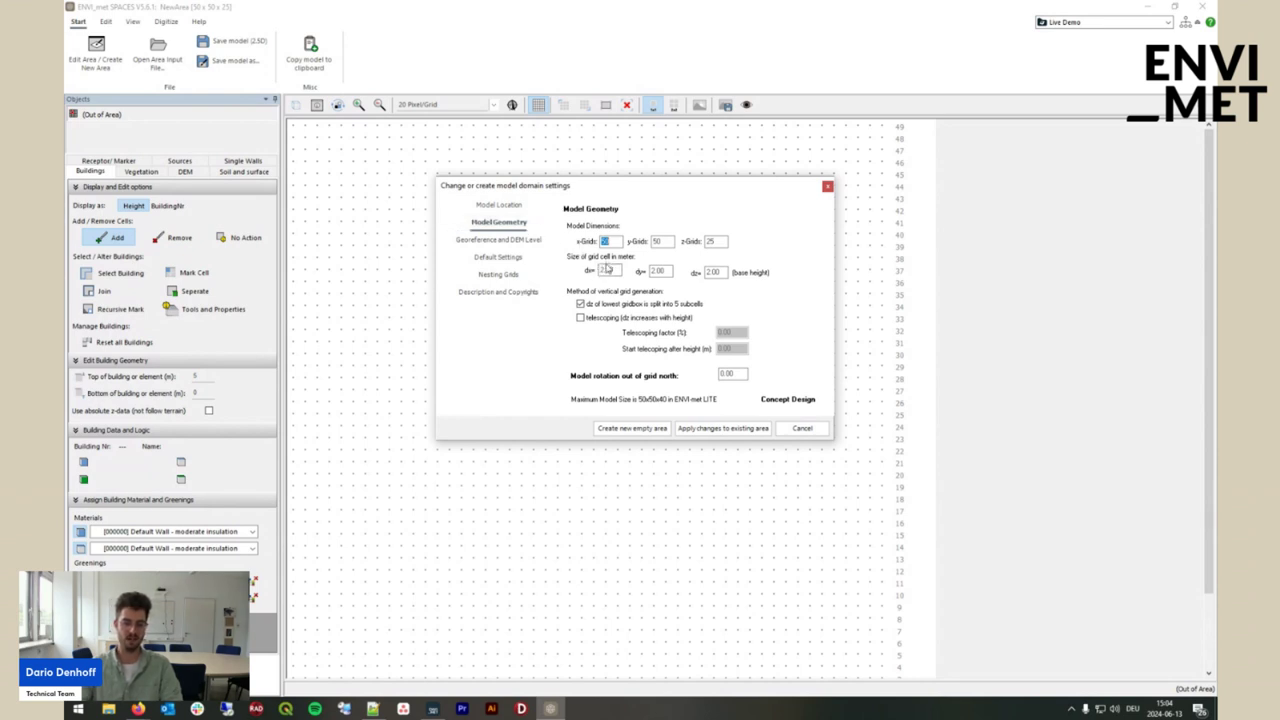
{"action": "left_click_drag", "start_coordinate": [598, 266], "coordinate": [692, 273]}
{"action": "key", "text": "Tab"}
{"action": "double_click", "coordinate": [604, 270]}
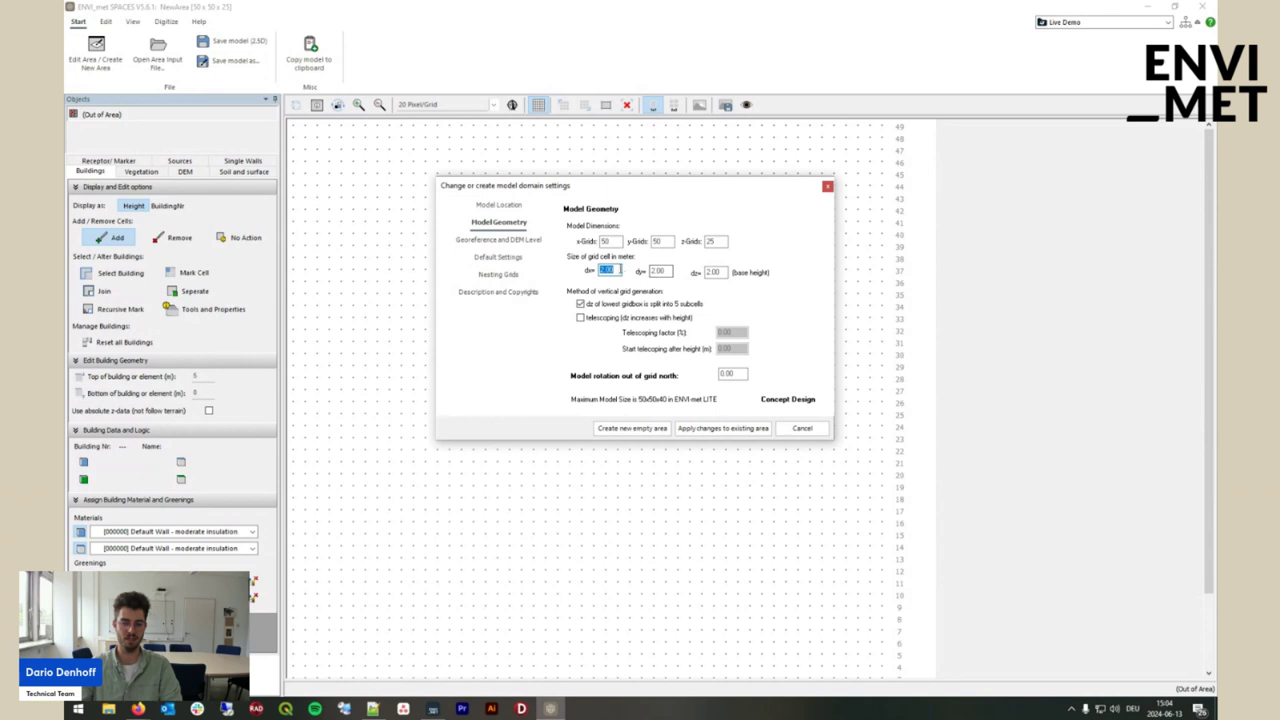
Set the model dimensions to 500 x-grids and 500 y-grids
{"action": "double_click", "coordinate": [610, 241]}
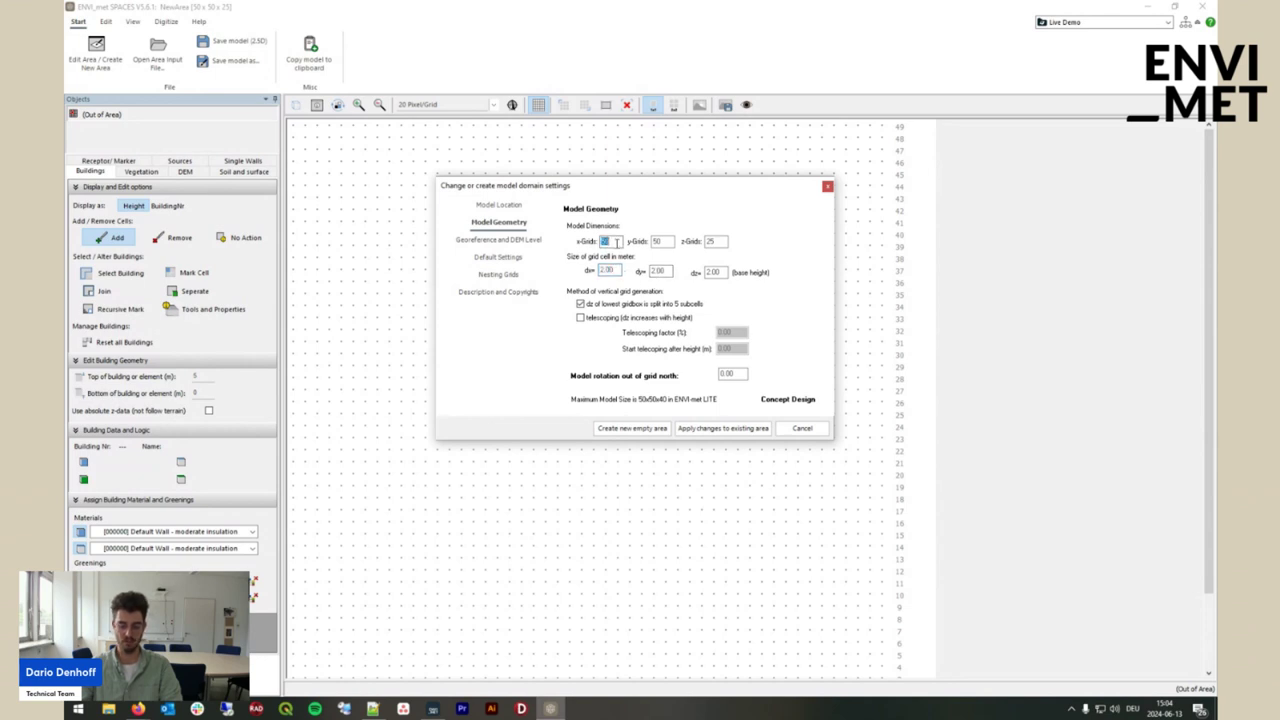
{"action": "type", "text": "500"}
{"action": "key", "text": "Tab"}
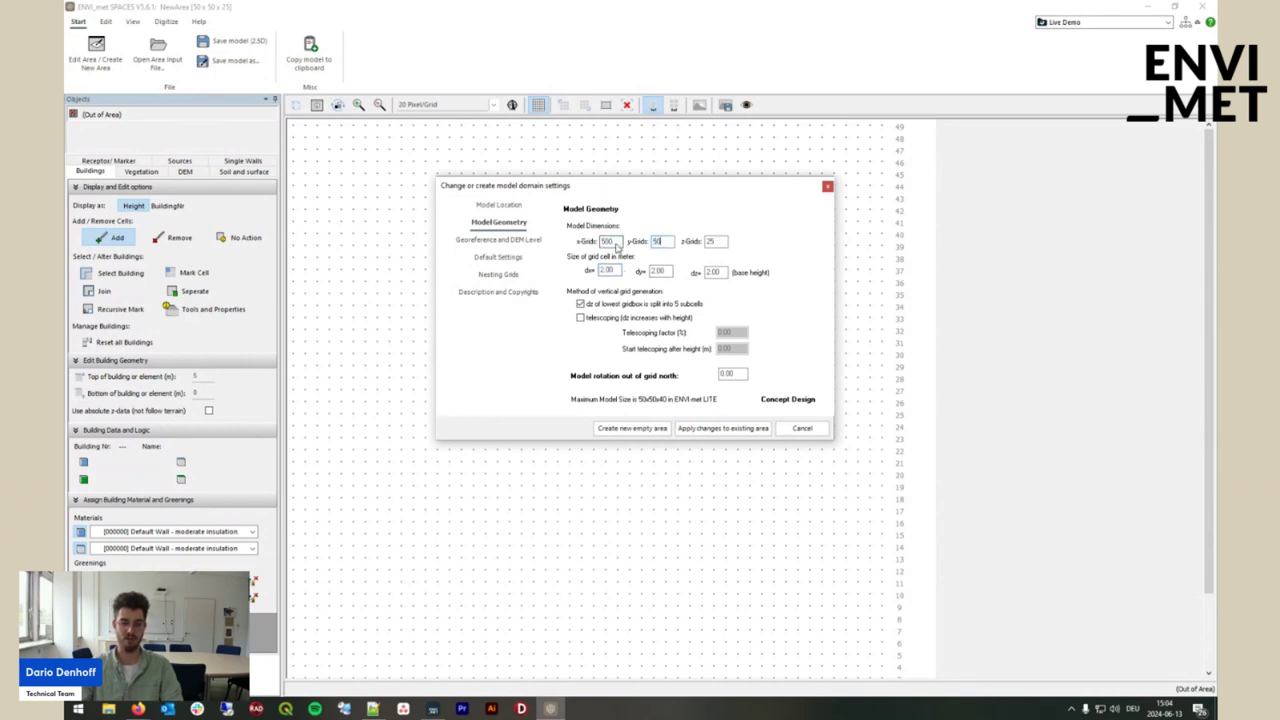
{"action": "type", "text": "500"}
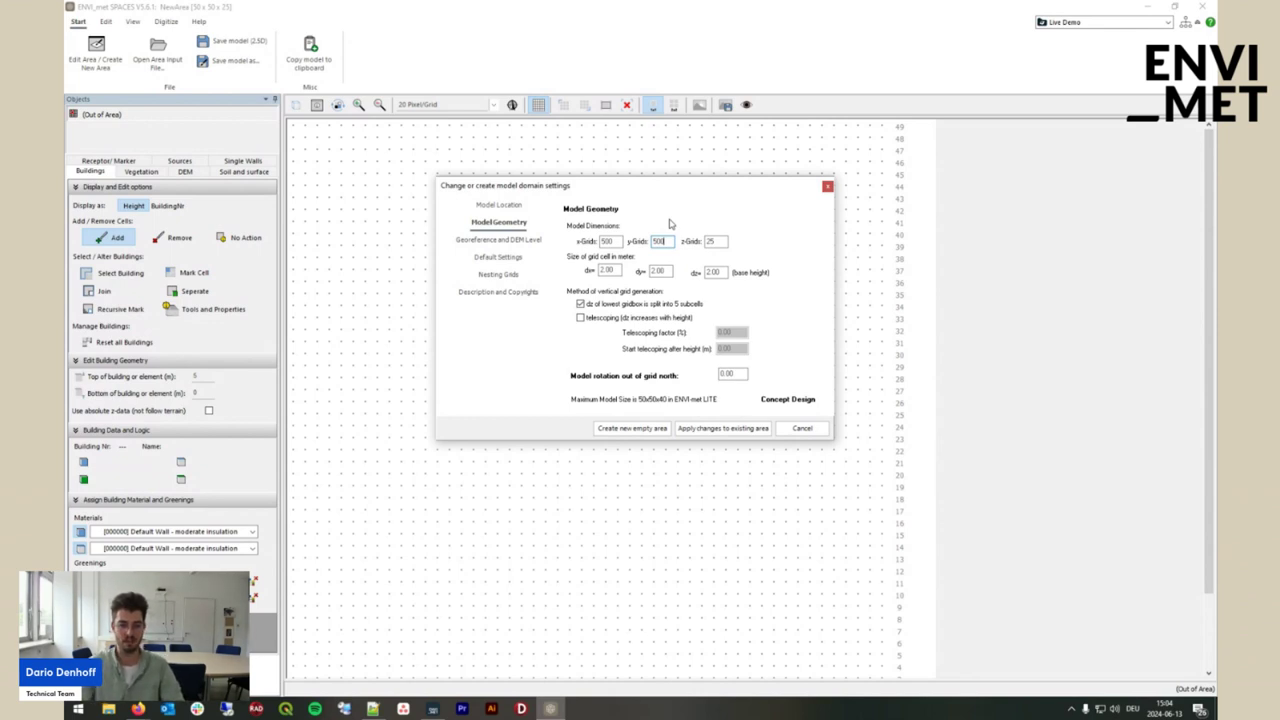
Set the horizontal grid cell size to 3.00 m for both dx and dy
{"action": "double_click", "coordinate": [604, 270]}
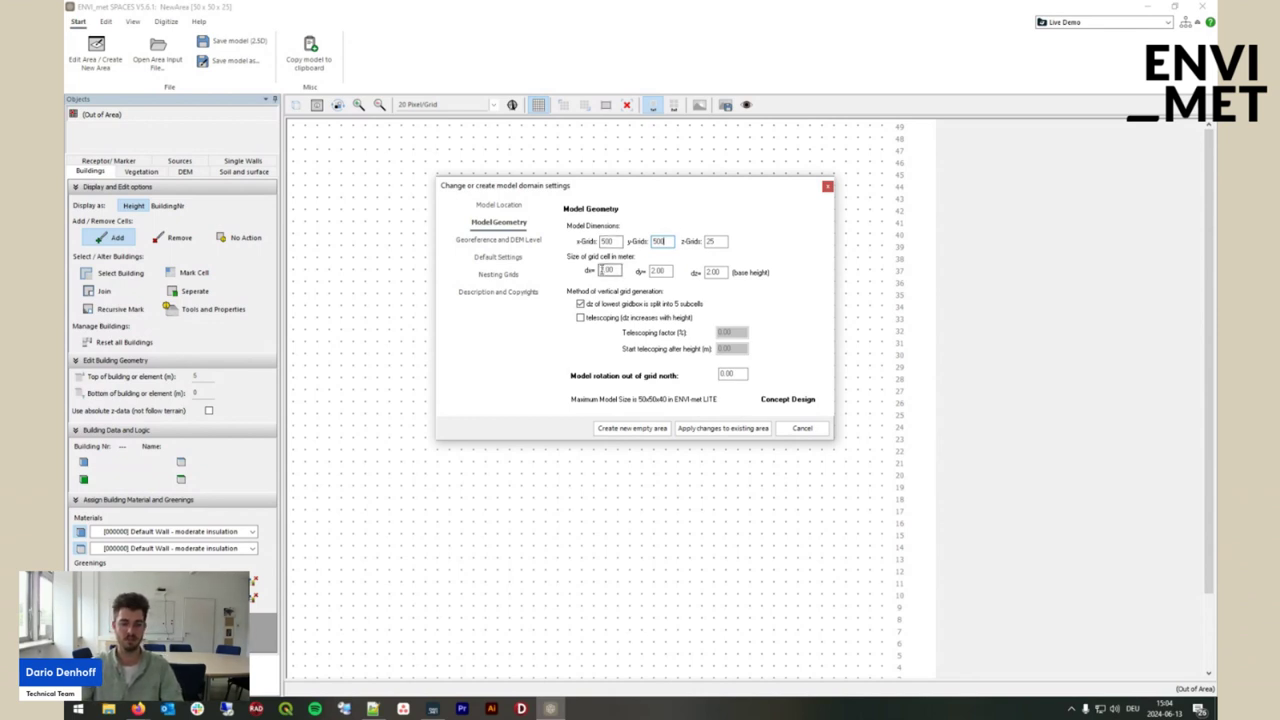
{"action": "double_click", "coordinate": [604, 270]}
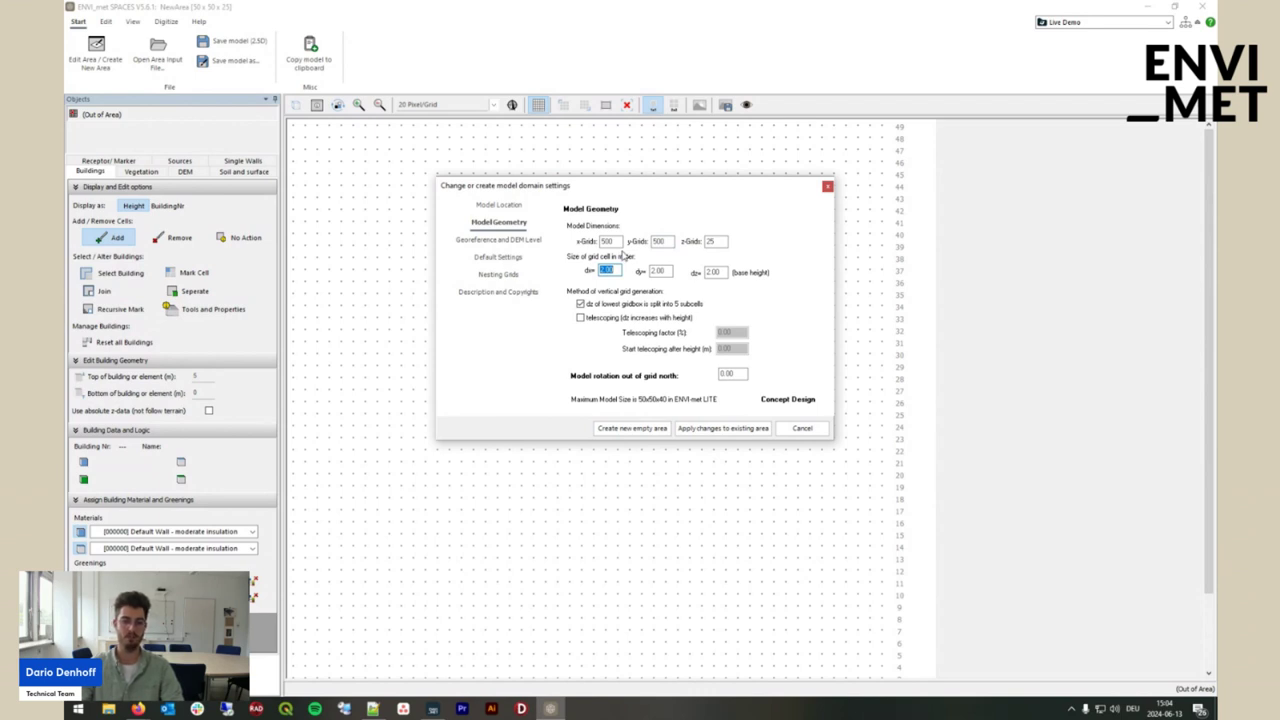
{"action": "key", "text": "Tab"}
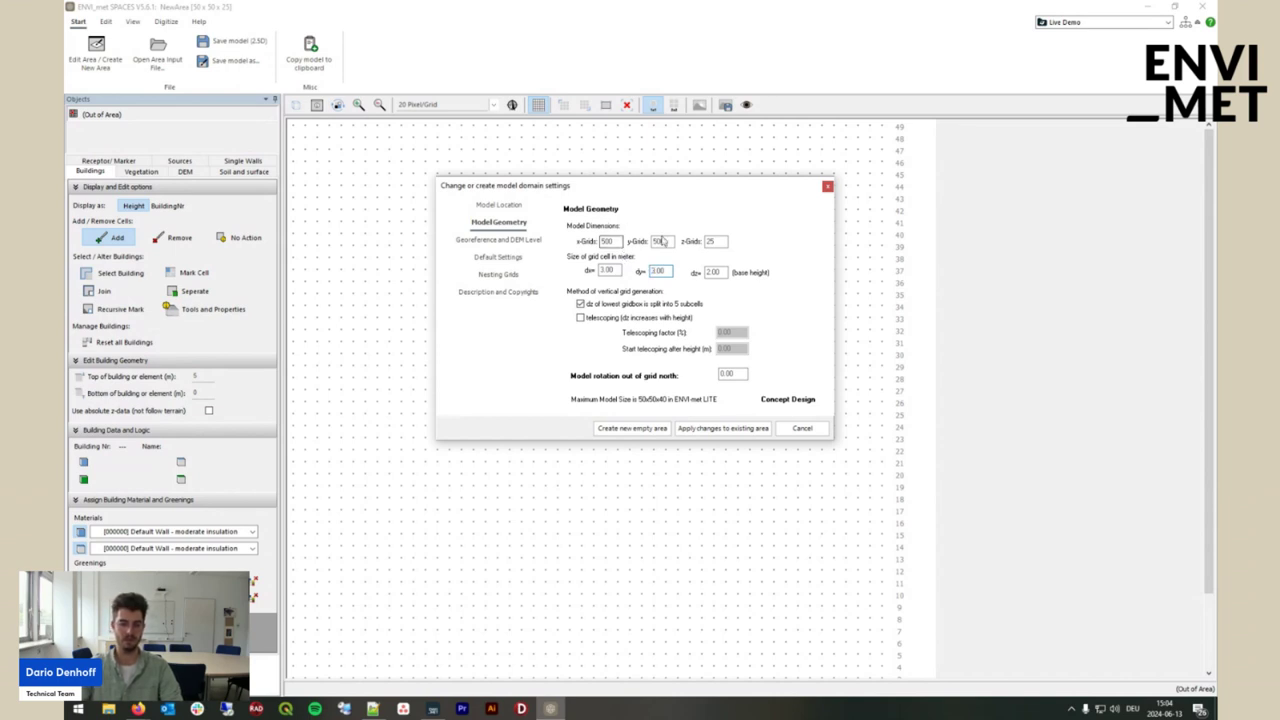
Set the model dimensions to 333 x-grids and 333 y-grids
{"action": "left_click", "coordinate": [664, 241]}
{"action": "double_click", "coordinate": [614, 241]}
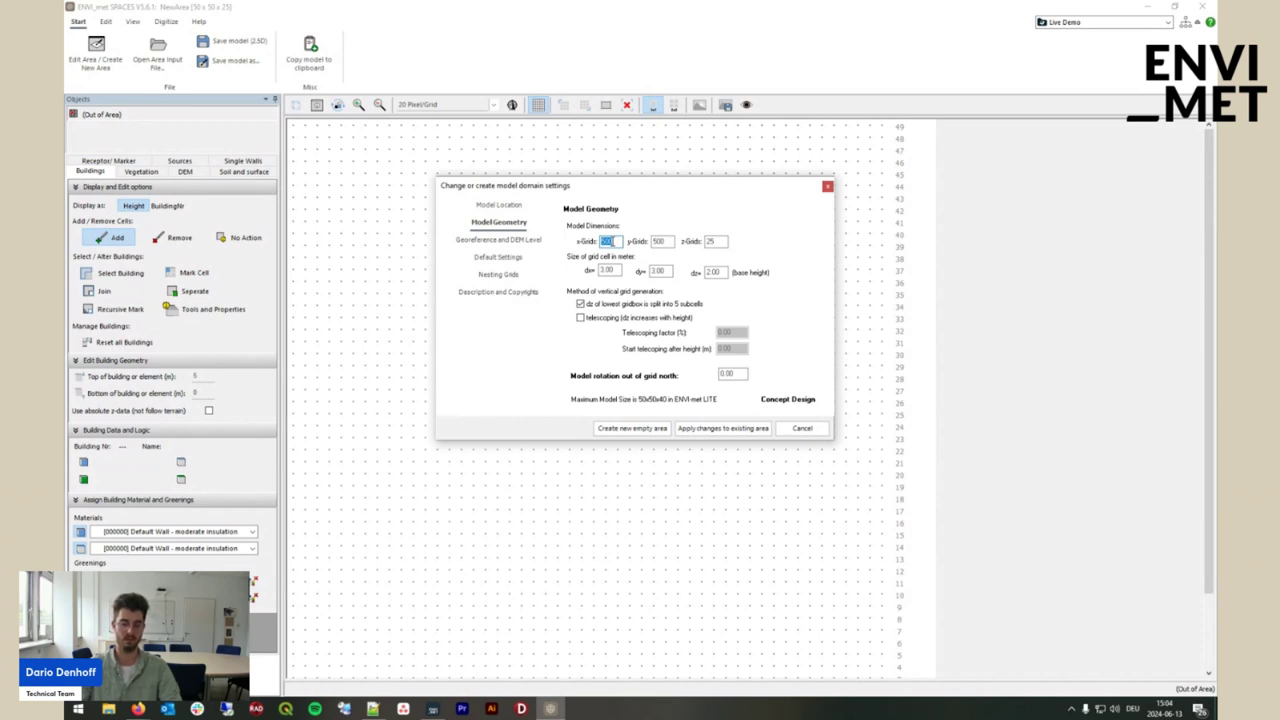
{"action": "type", "text": "333"}
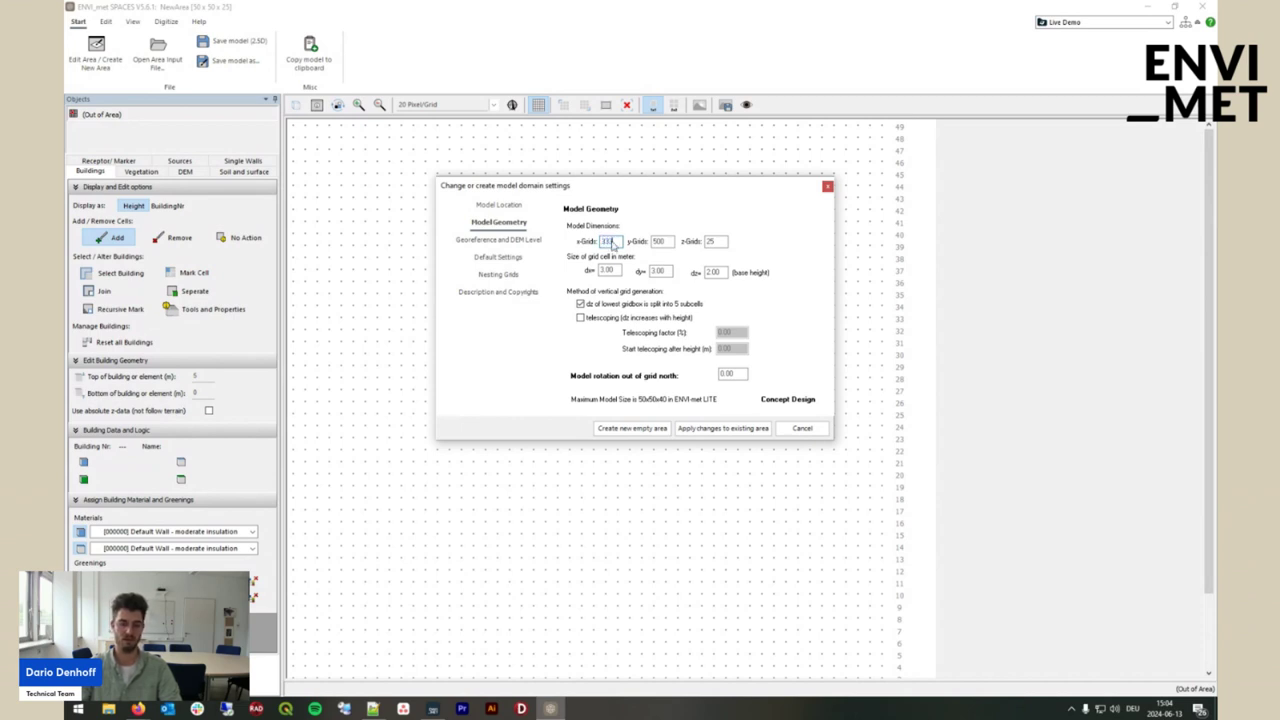
{"action": "key", "text": "Tab"}
{"action": "type", "text": "333"}
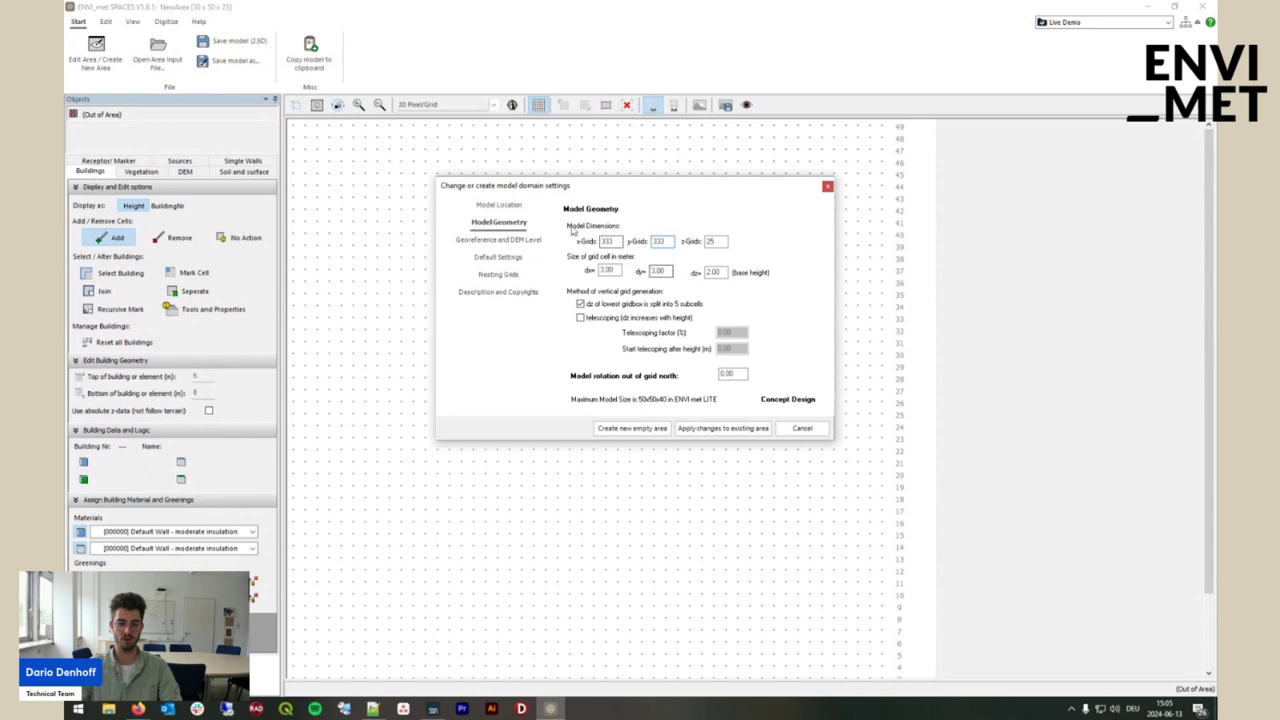
Reduce the model dimensions to 100 x-grids and 100 y-grids
{"action": "double_click", "coordinate": [606, 270]}
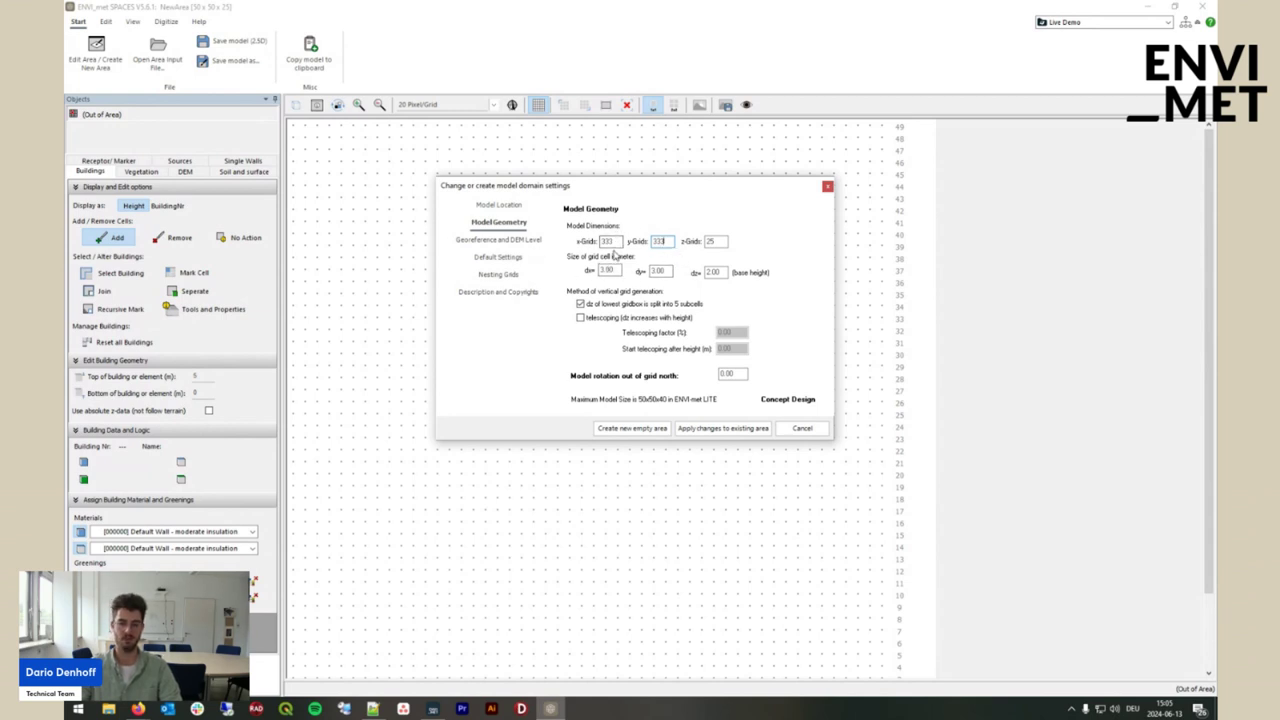
{"action": "double_click", "coordinate": [616, 242]}
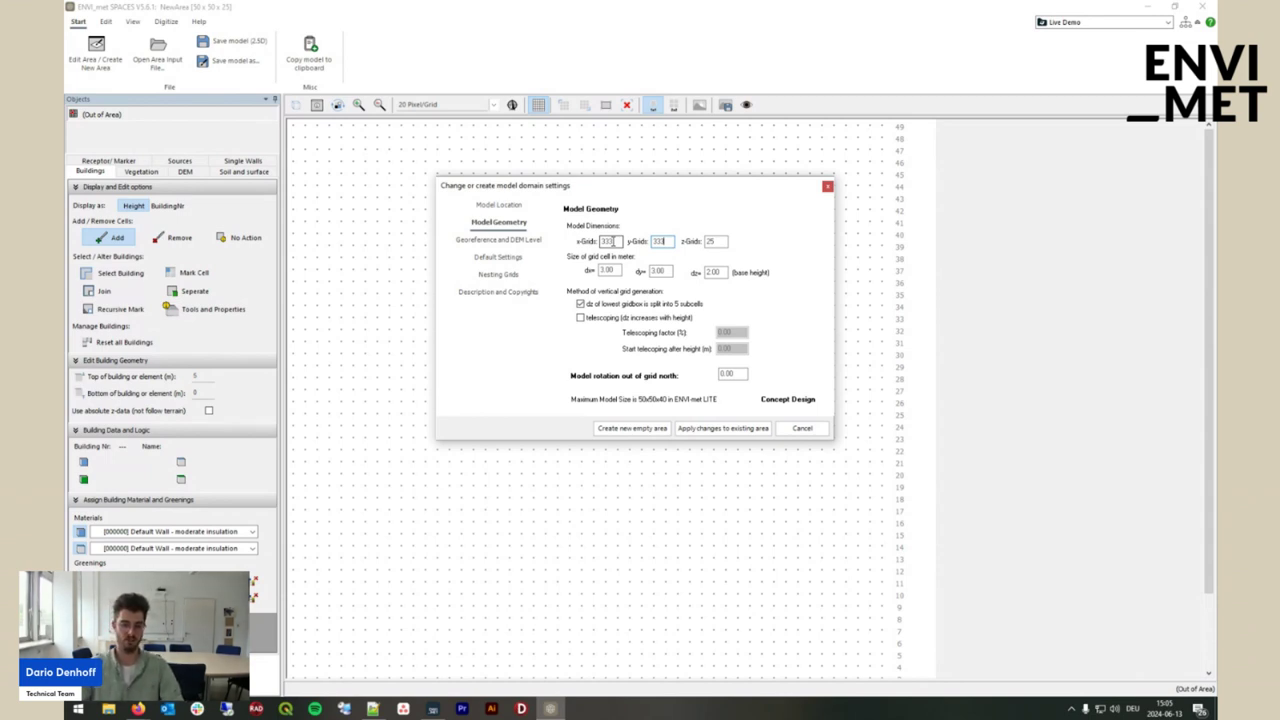
{"action": "double_click", "coordinate": [613, 242]}
{"action": "type", "text": "100"}
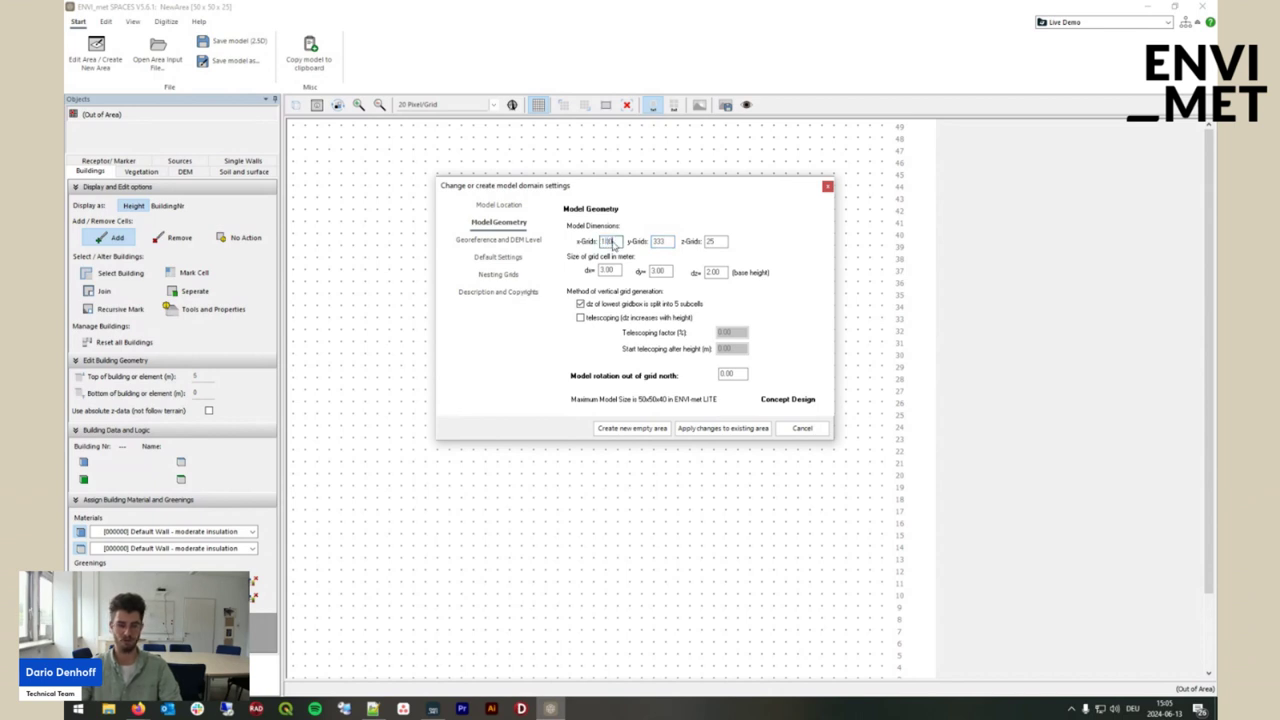
{"action": "key", "text": "Tab"}
{"action": "type", "text": "100"}
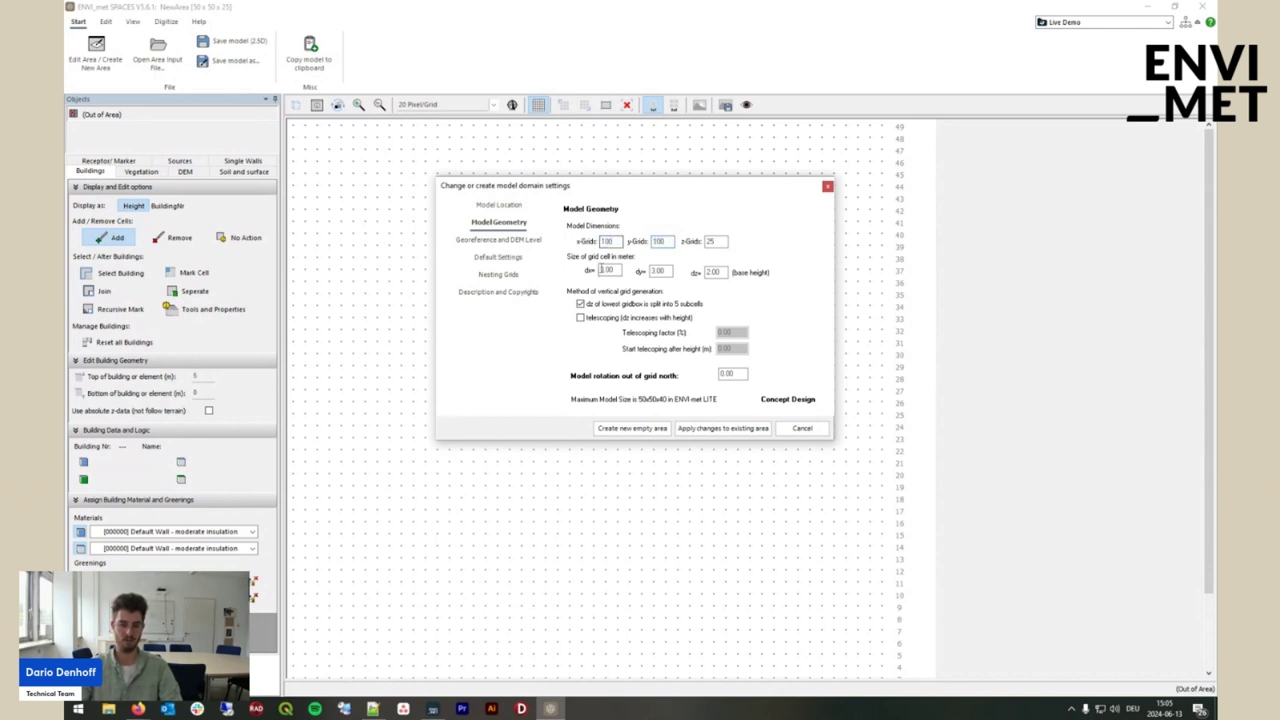
Set the horizontal grid cell size to 2.00 m for both dx and dy
{"action": "double_click", "coordinate": [610, 270]}
{"action": "type", "text": "2"}
{"action": "key", "text": "Tab"}
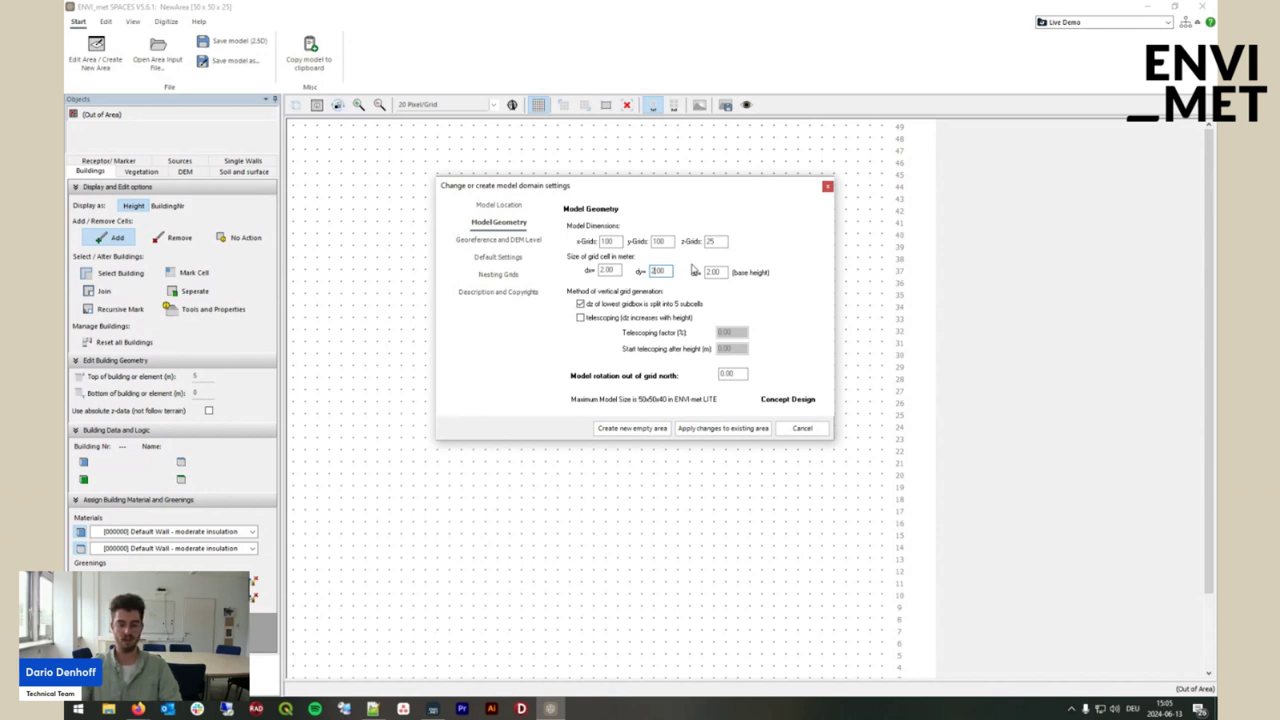
{"action": "left_click_drag", "start_coordinate": [717, 189], "coordinate": [710, 183]}
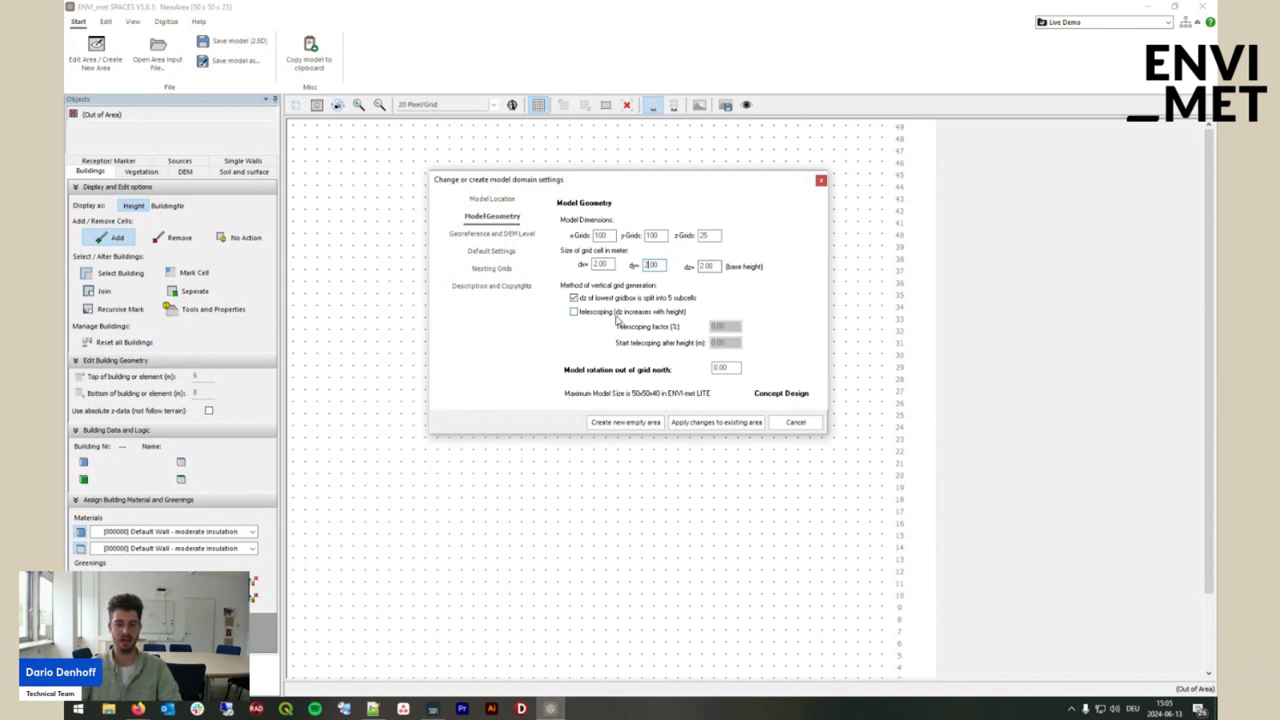
Enable telescoping for the vertical grid and set it to start after a height of 25 m
{"action": "left_click", "coordinate": [601, 313]}
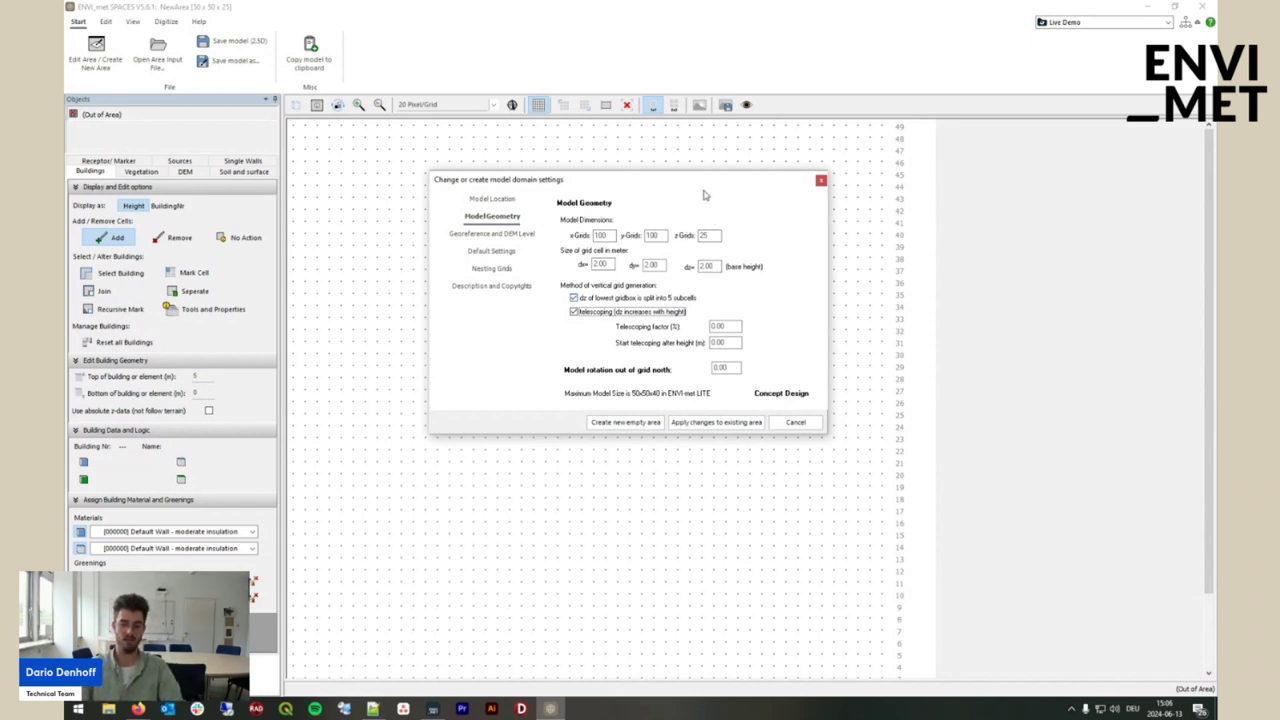
{"action": "left_click", "coordinate": [718, 342]}
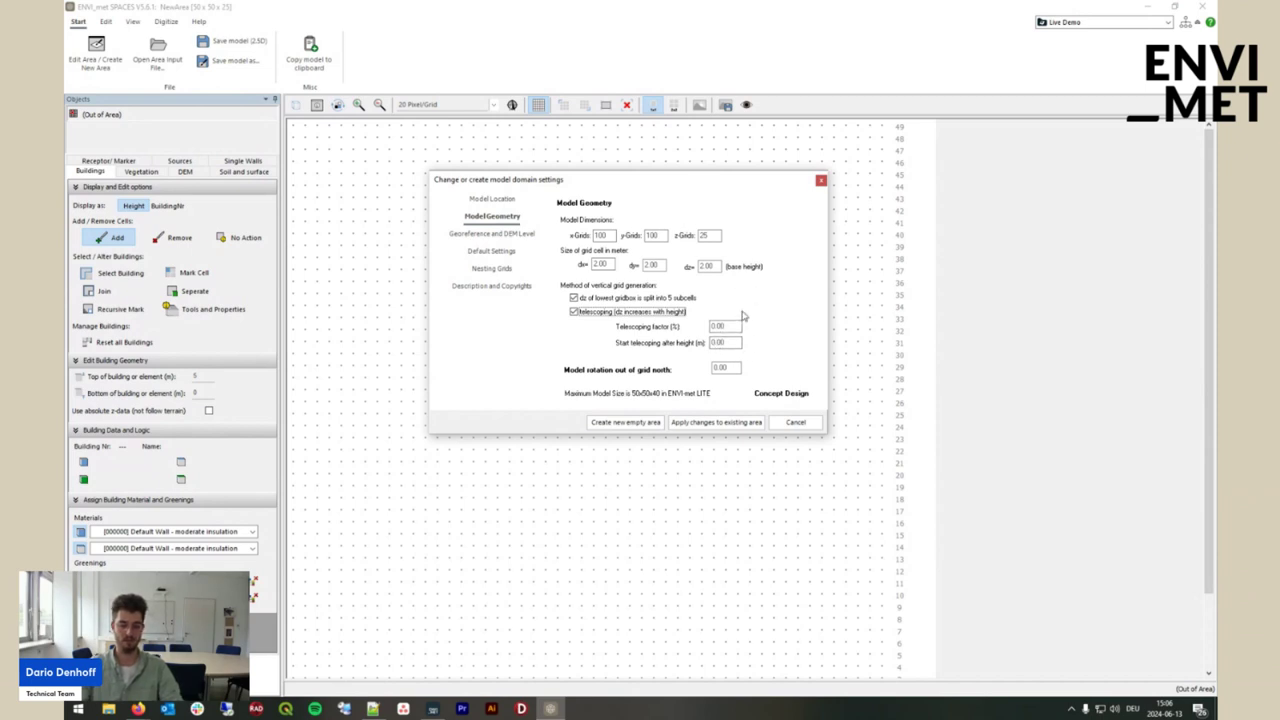
{"action": "left_click", "coordinate": [714, 342]}
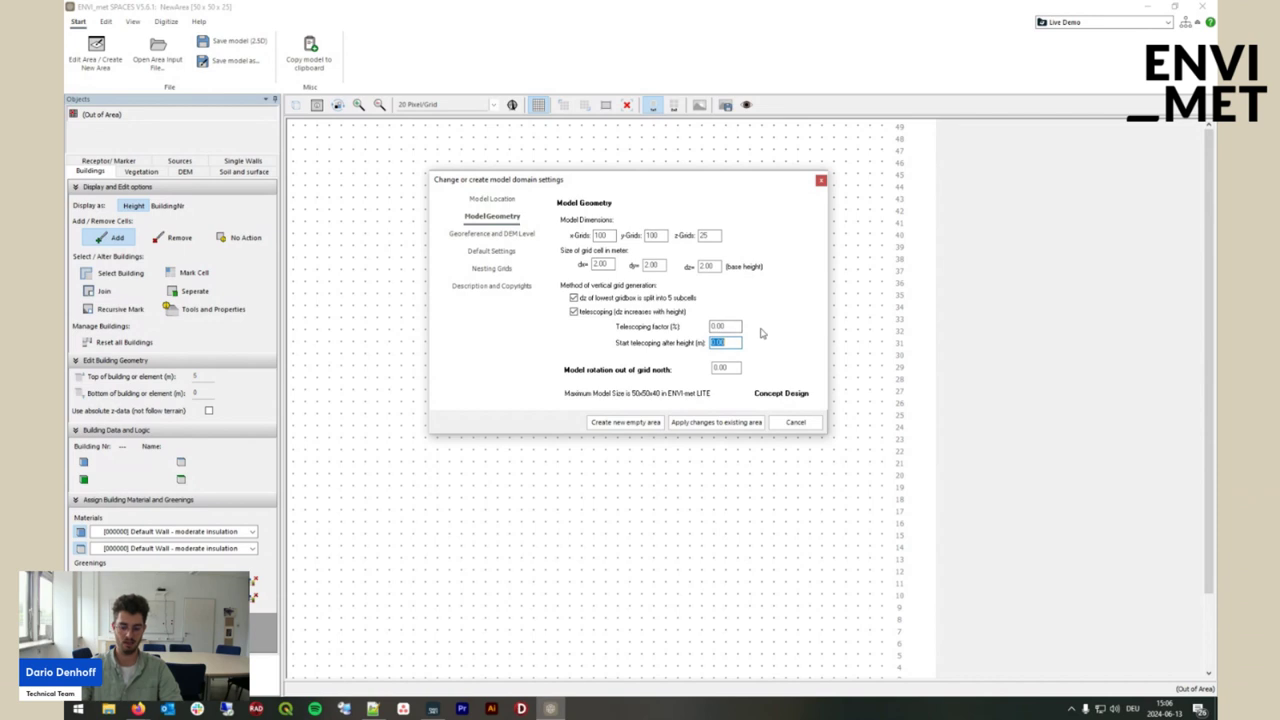
{"action": "type", "text": "5"}
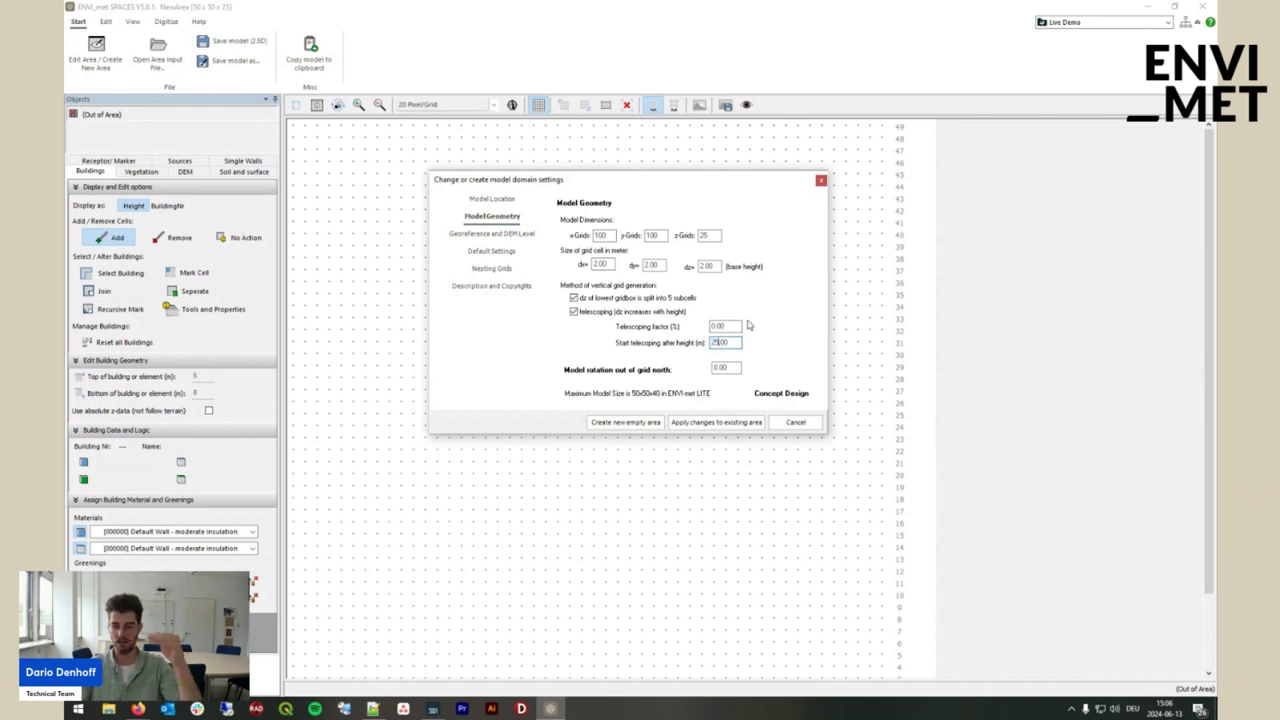
{"action": "key", "text": "shift+Home"}
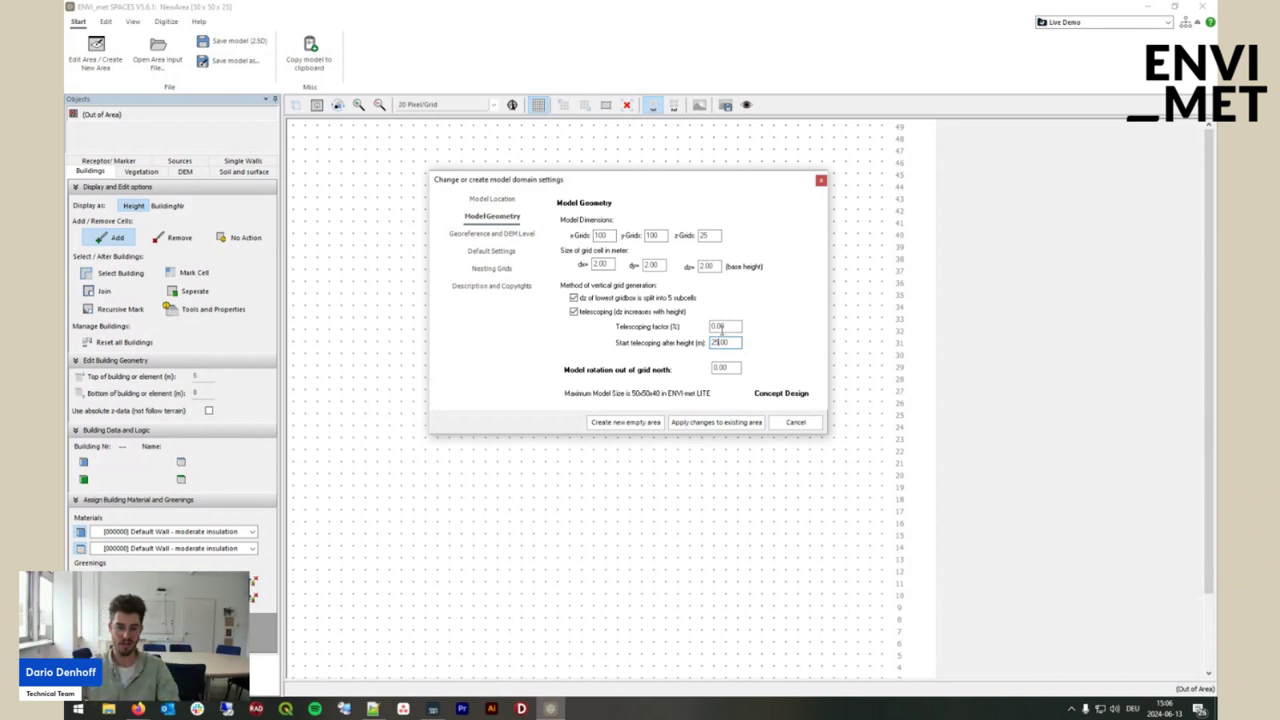
Set the telescoping factor of the vertical grid to 15 %
{"action": "double_click", "coordinate": [716, 327]}
{"action": "left_click", "coordinate": [752, 321]}
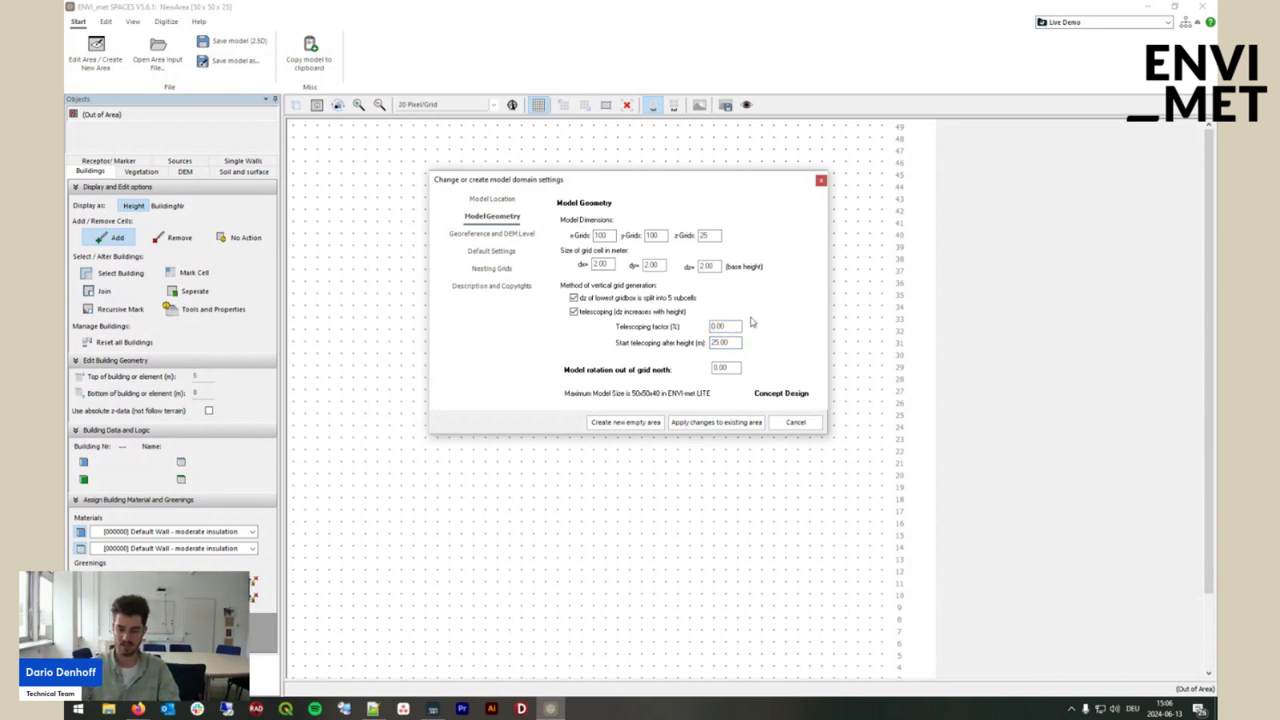
{"action": "type", "text": "15"}
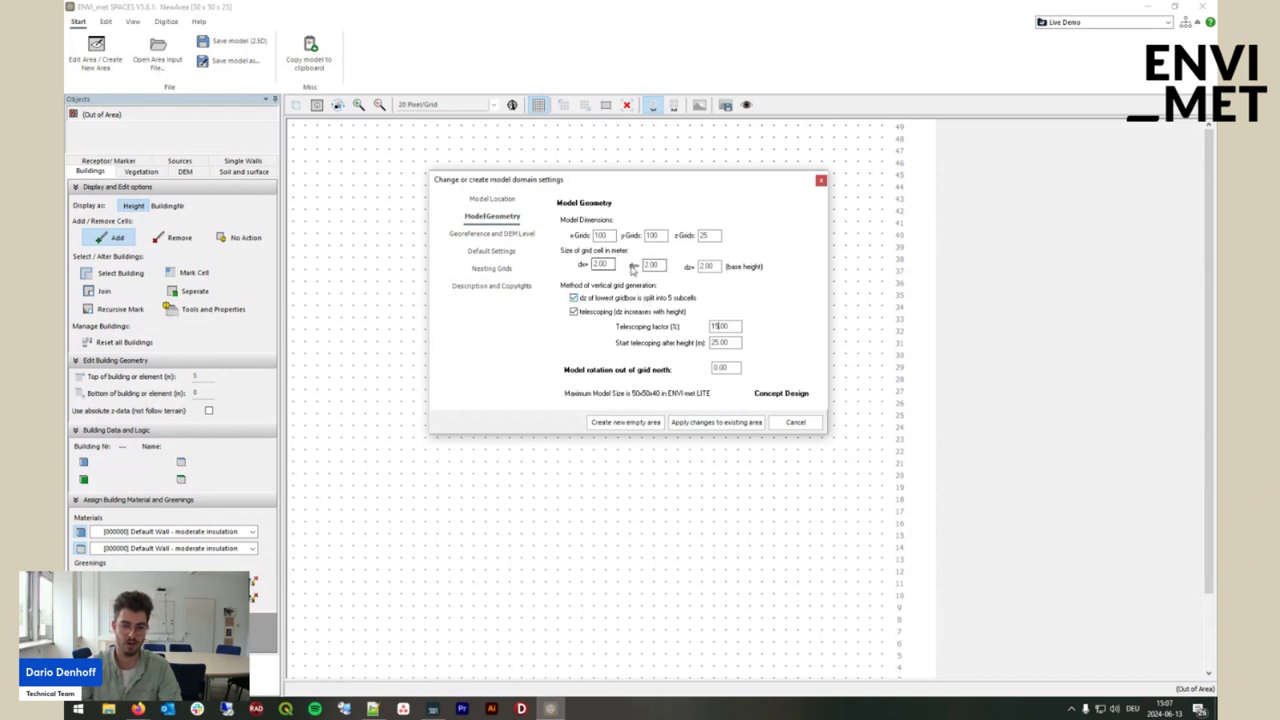
{"action": "double_click", "coordinate": [707, 266]}
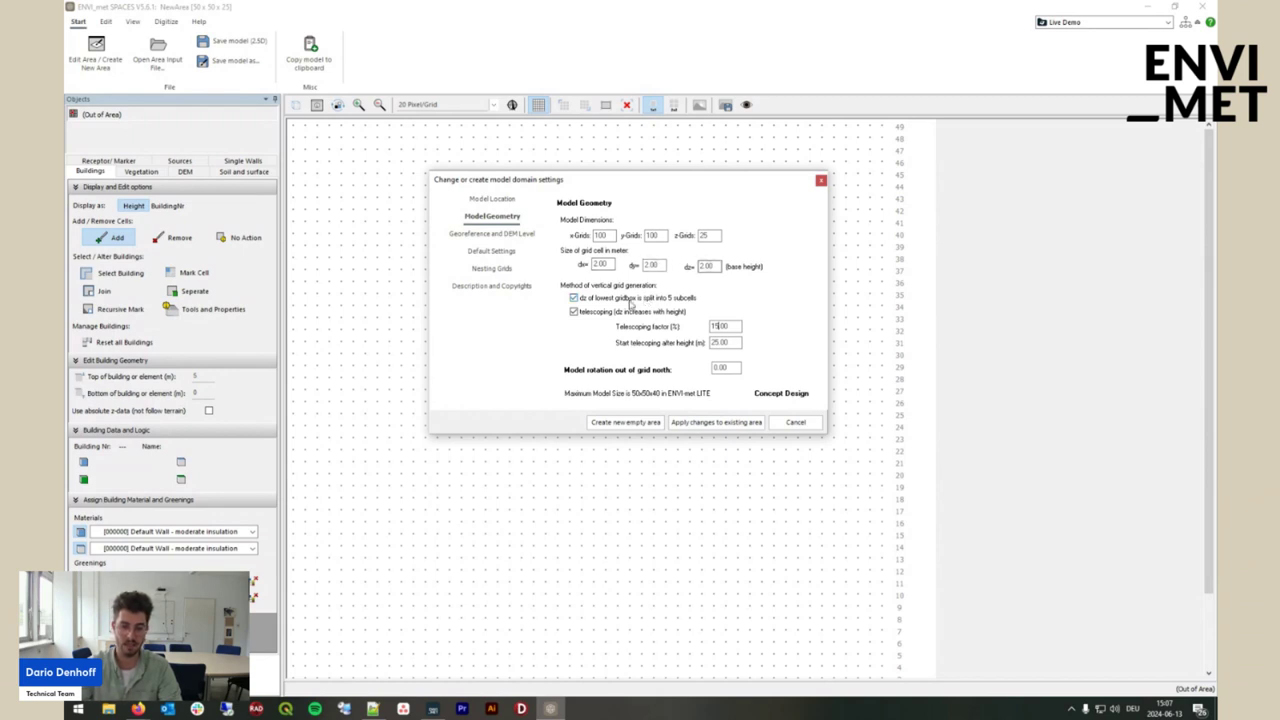
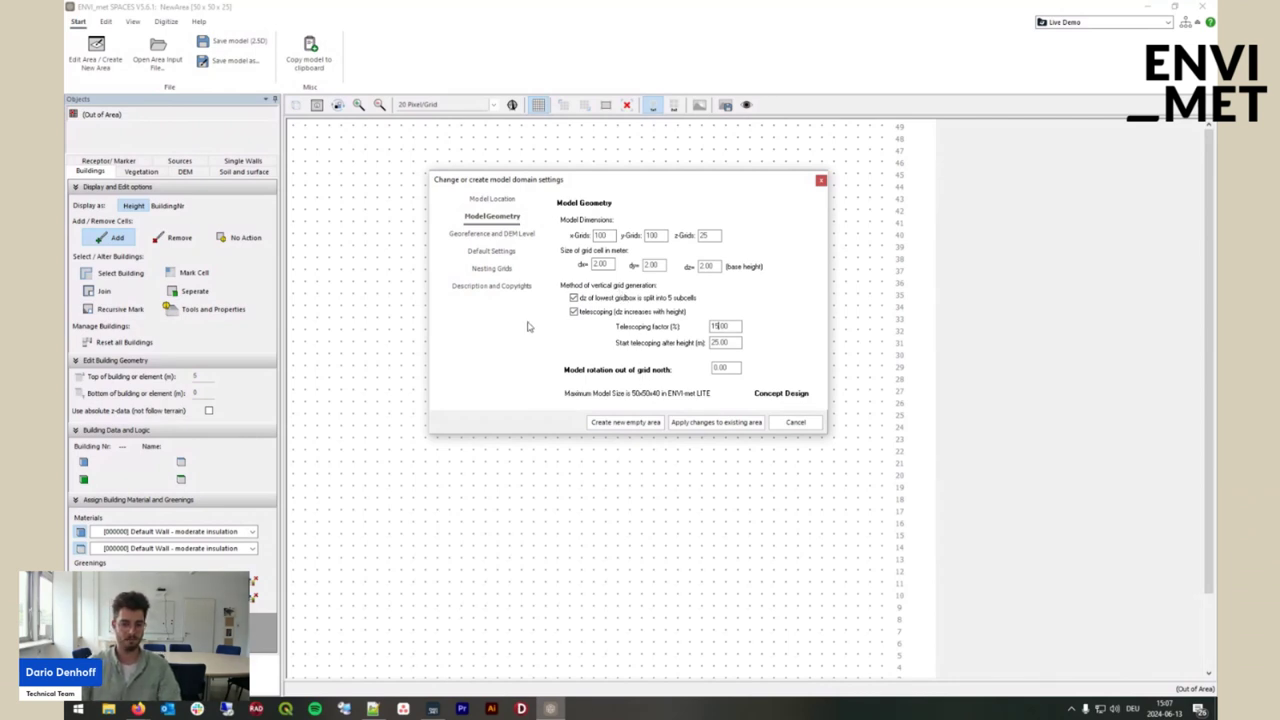
Examine the wall material categories, including Stones, in the default settings for walls and roofs
{"action": "left_click", "coordinate": [494, 251]}
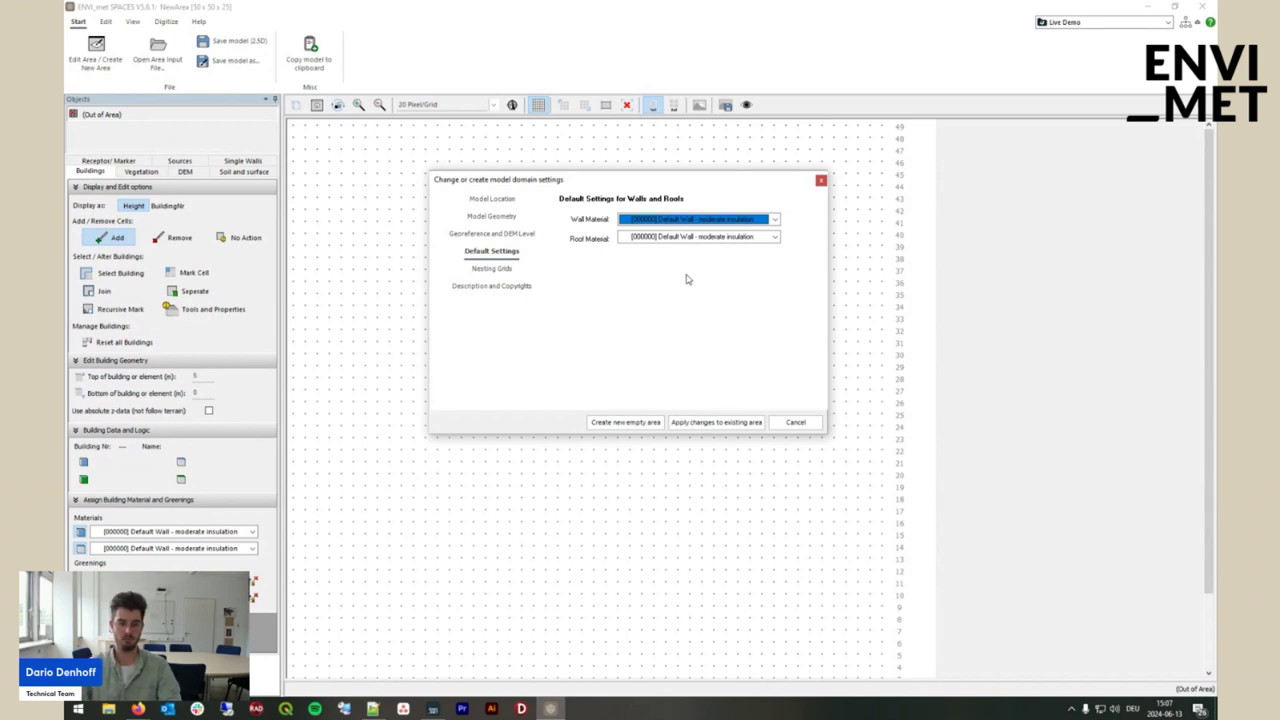
{"action": "left_click", "coordinate": [713, 222]}
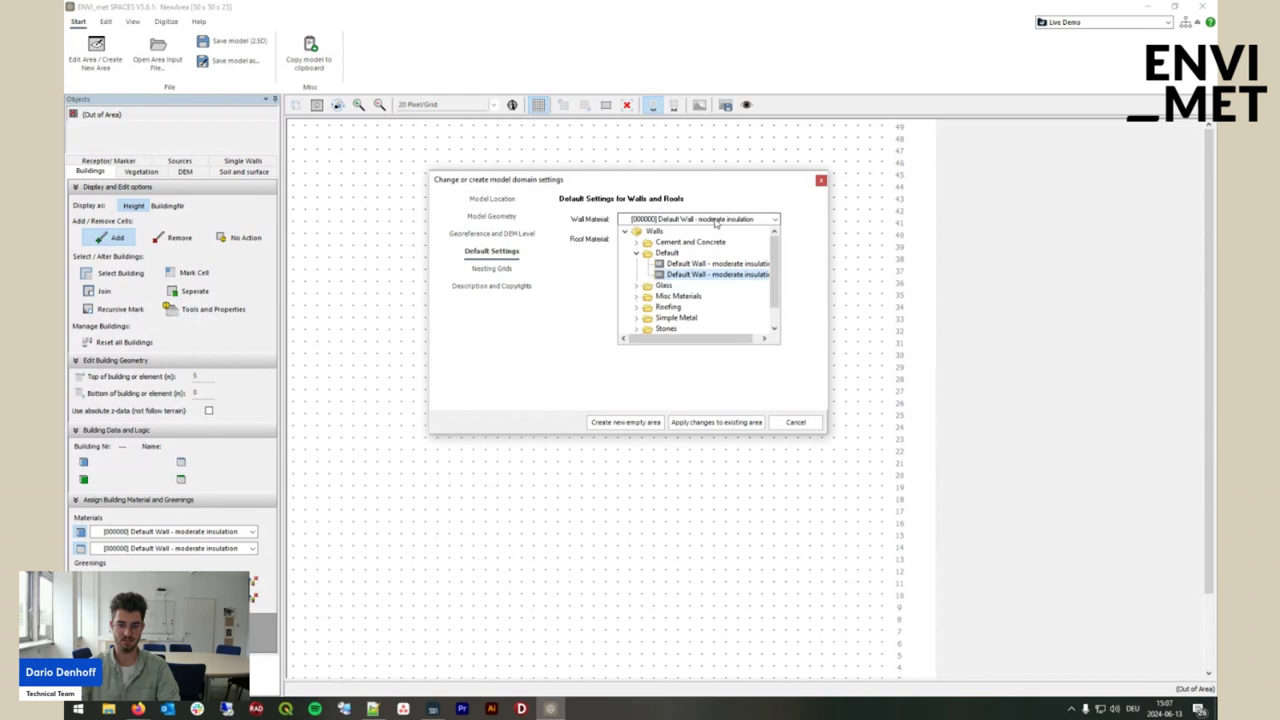
{"action": "left_click", "coordinate": [637, 255]}
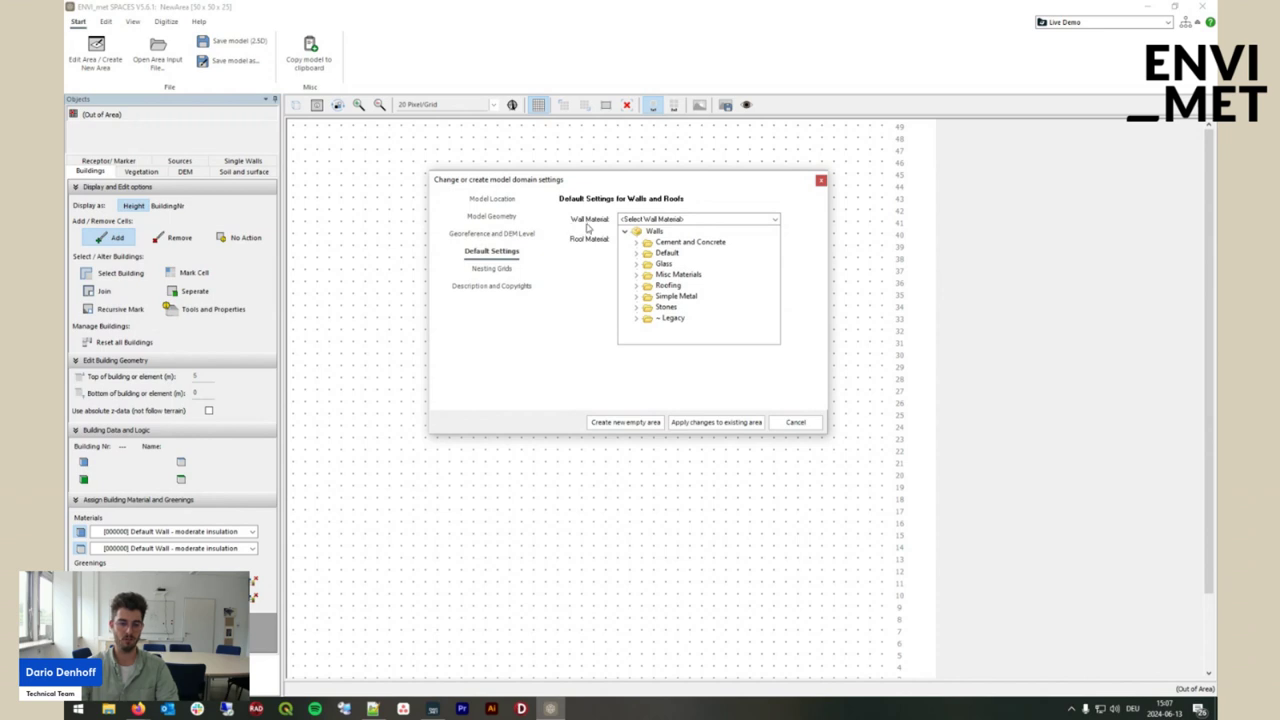
{"action": "left_click", "coordinate": [637, 307]}
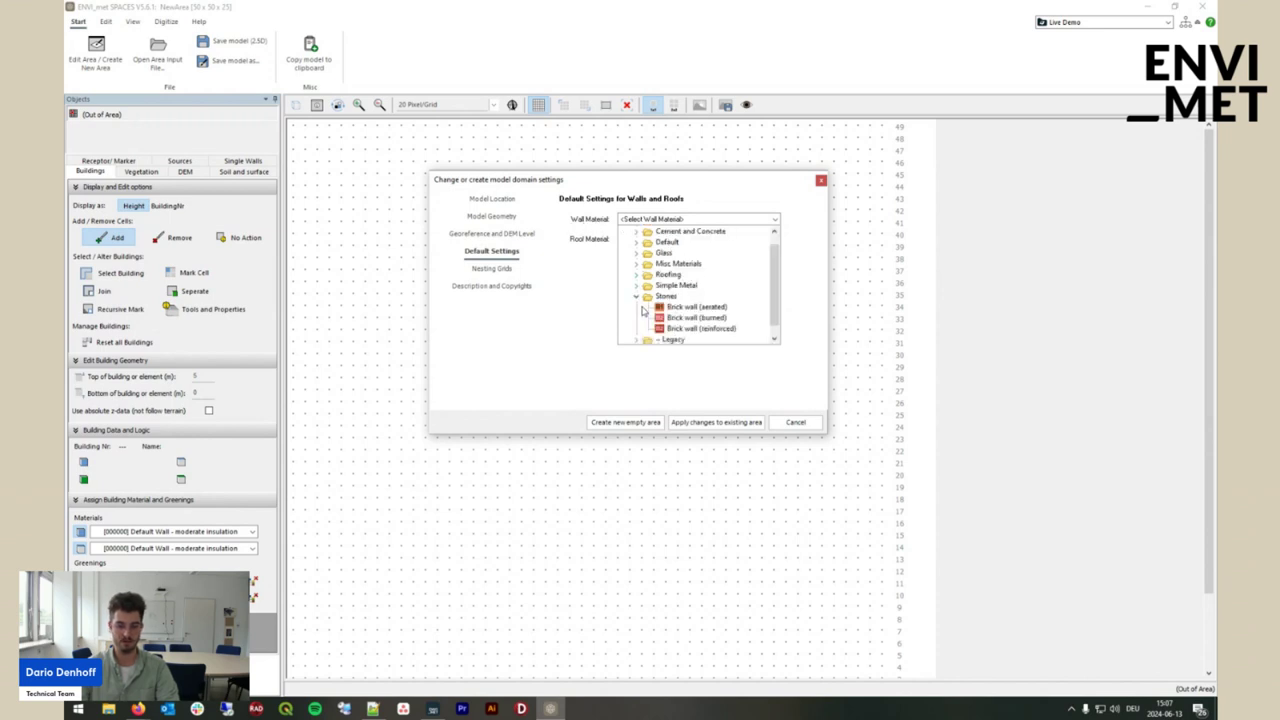
{"action": "left_click", "coordinate": [638, 298]}
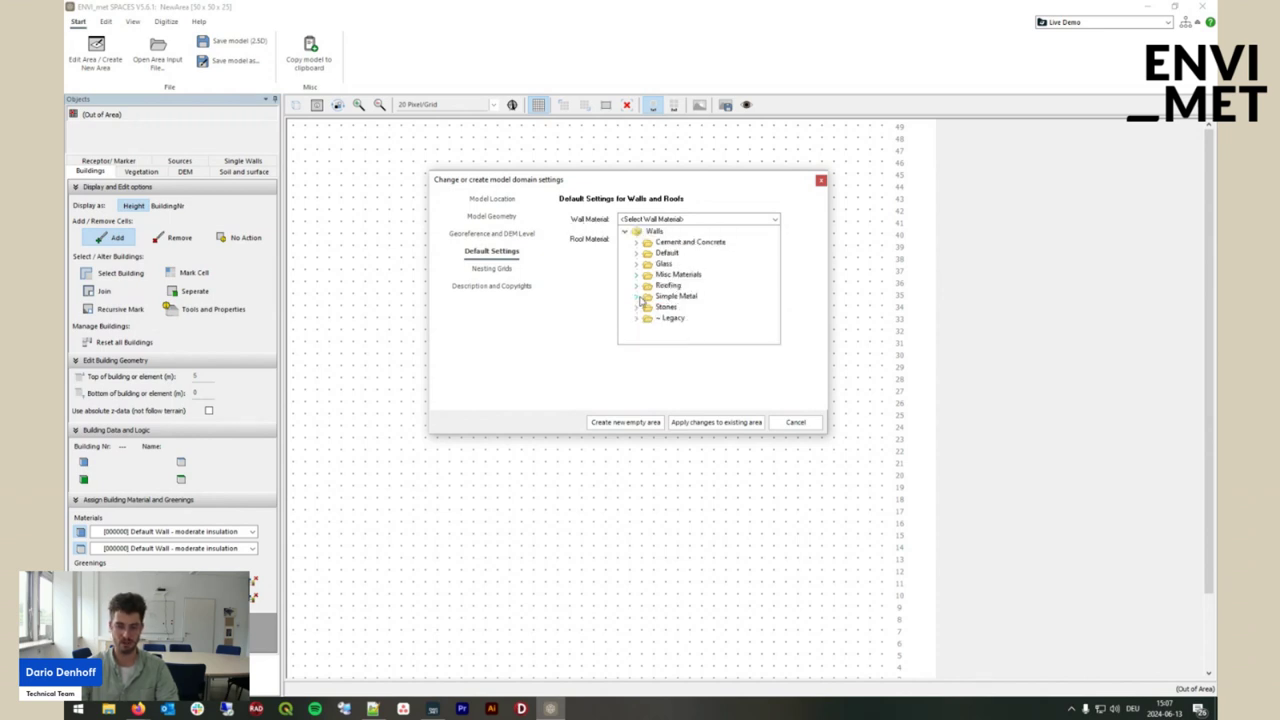
{"action": "left_click", "coordinate": [818, 322]}
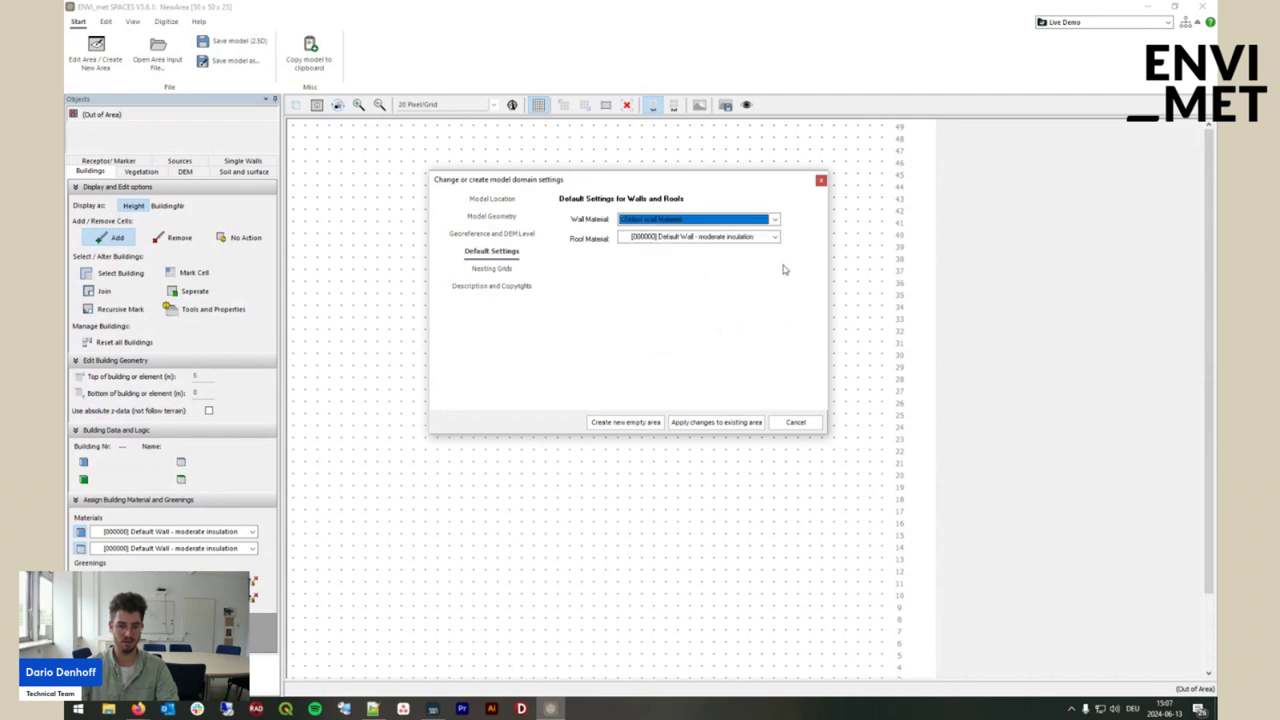
Replace the model description with "This is a model that has been built during the live demo" and try creating the new empty area
{"action": "left_click", "coordinate": [527, 289]}
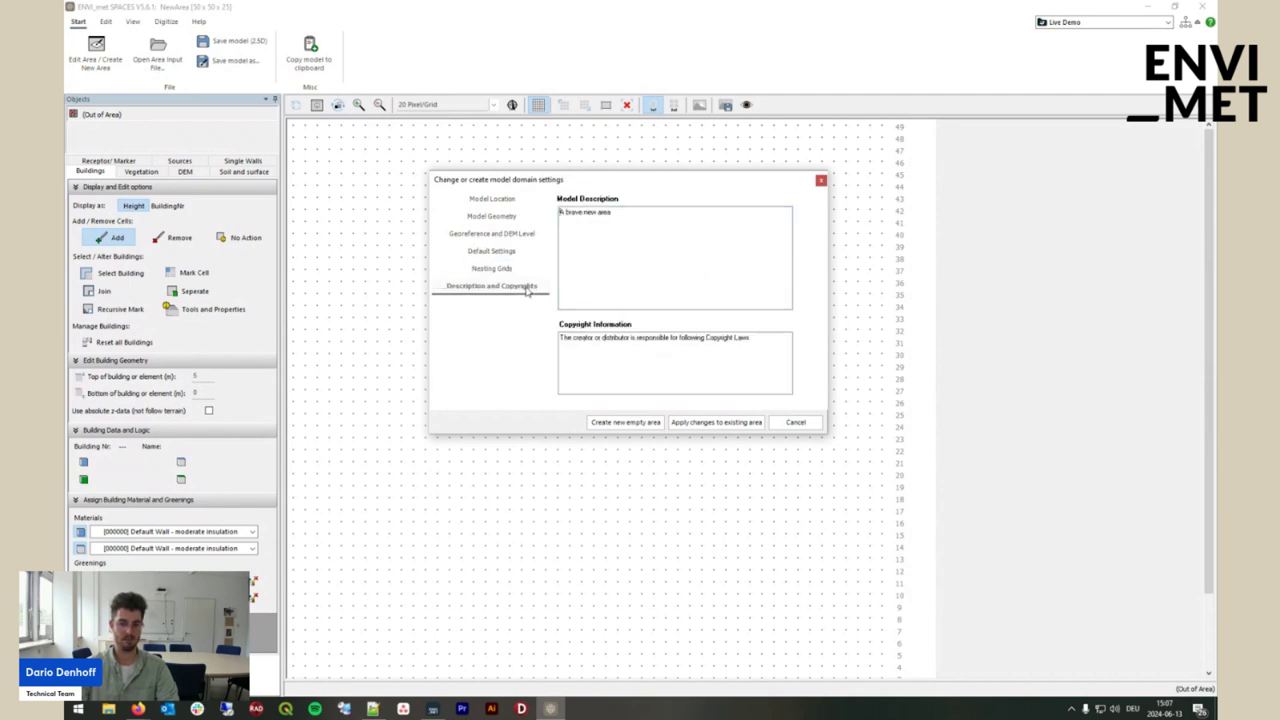
{"action": "left_click_drag", "start_coordinate": [680, 217], "coordinate": [557, 195]}
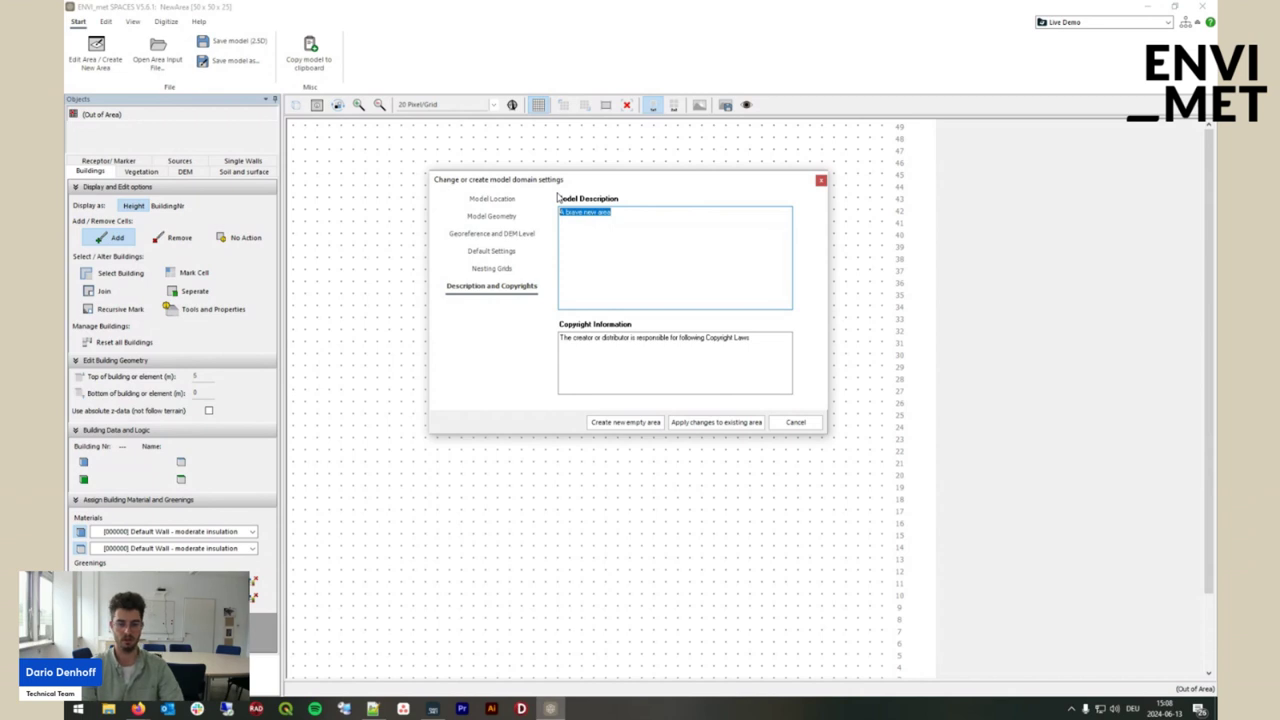
{"action": "key", "text": "BackSpace"}
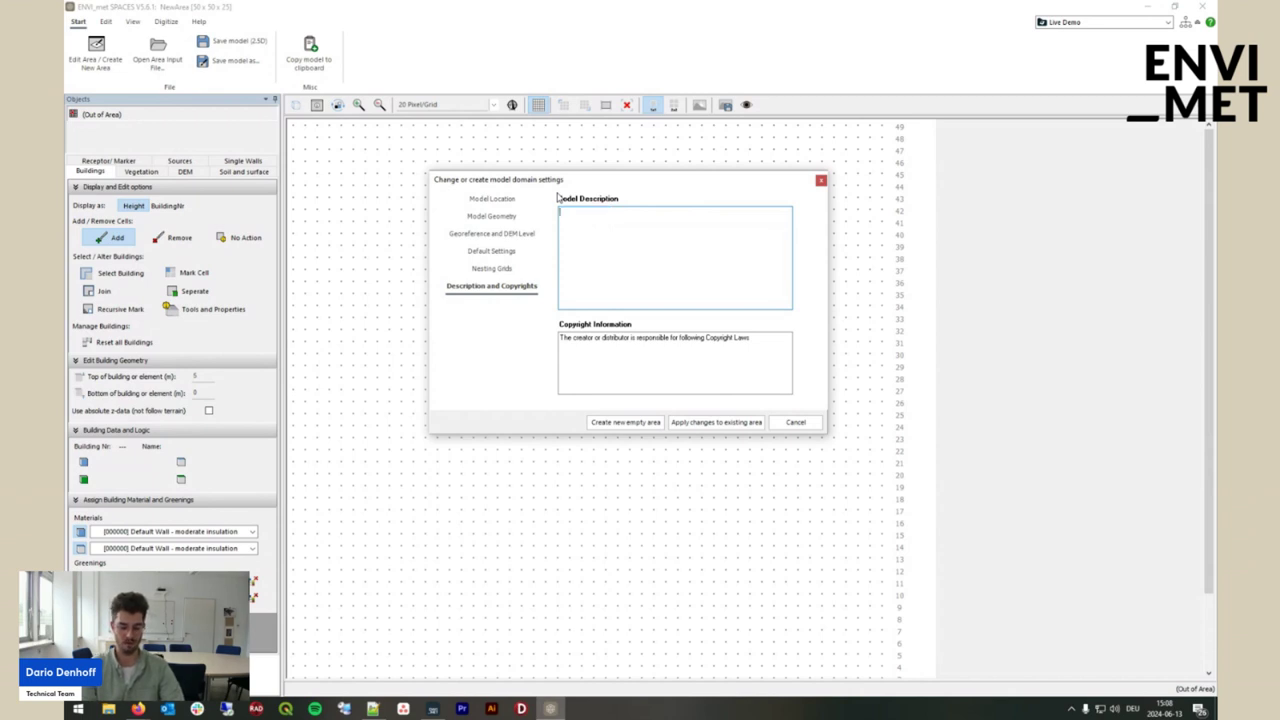
{"action": "type", "text": "This is a model"}
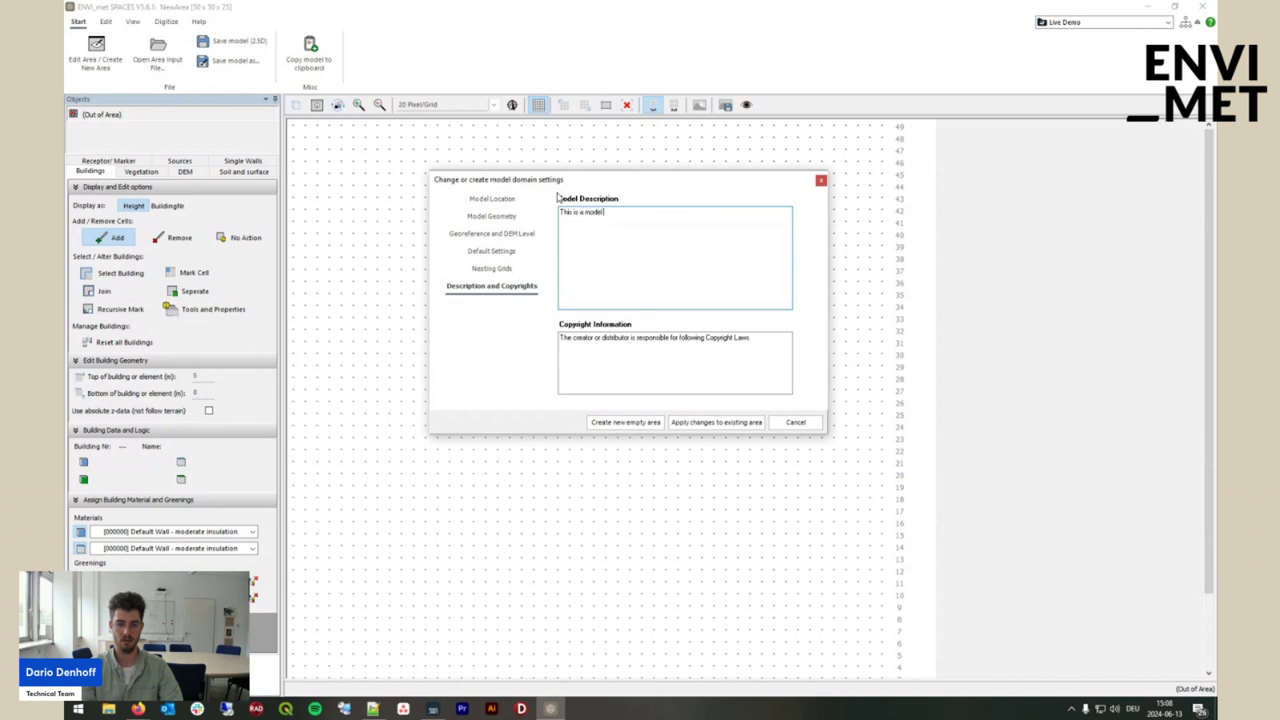
{"action": "type", "text": " that has bee"}
{"action": "type", "text": "e tr"}
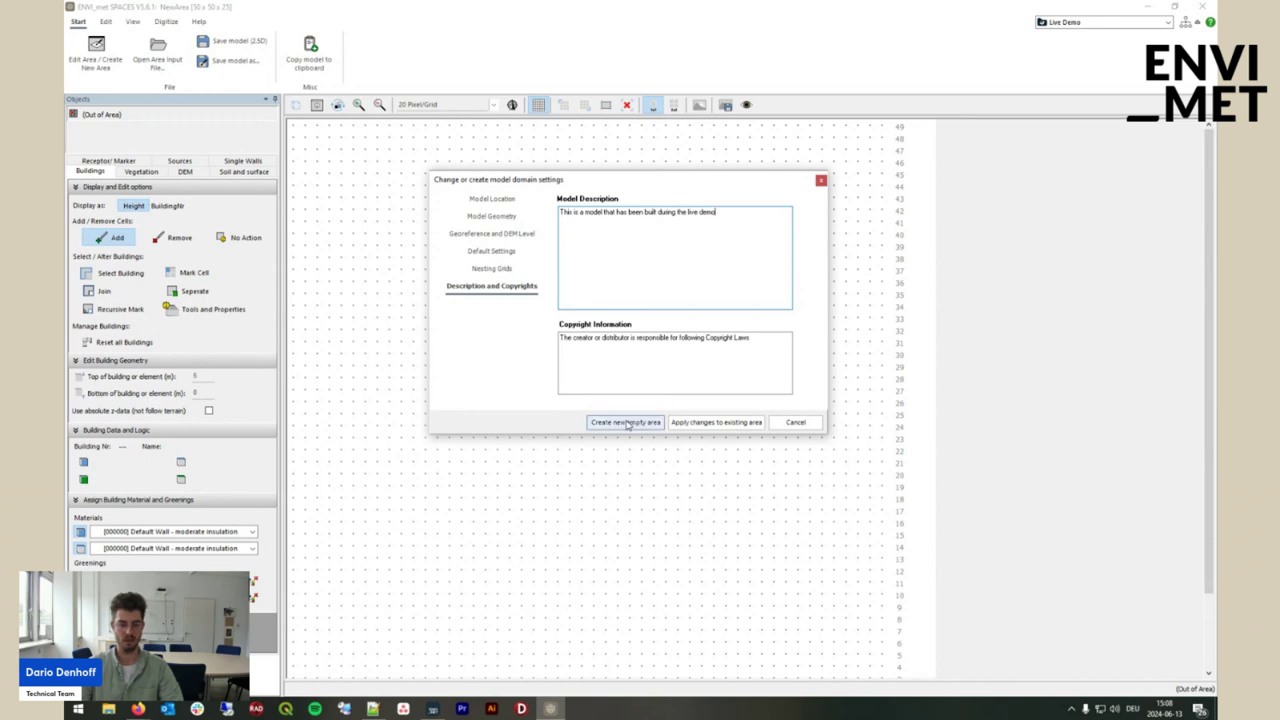
{"action": "left_click", "coordinate": [627, 422]}
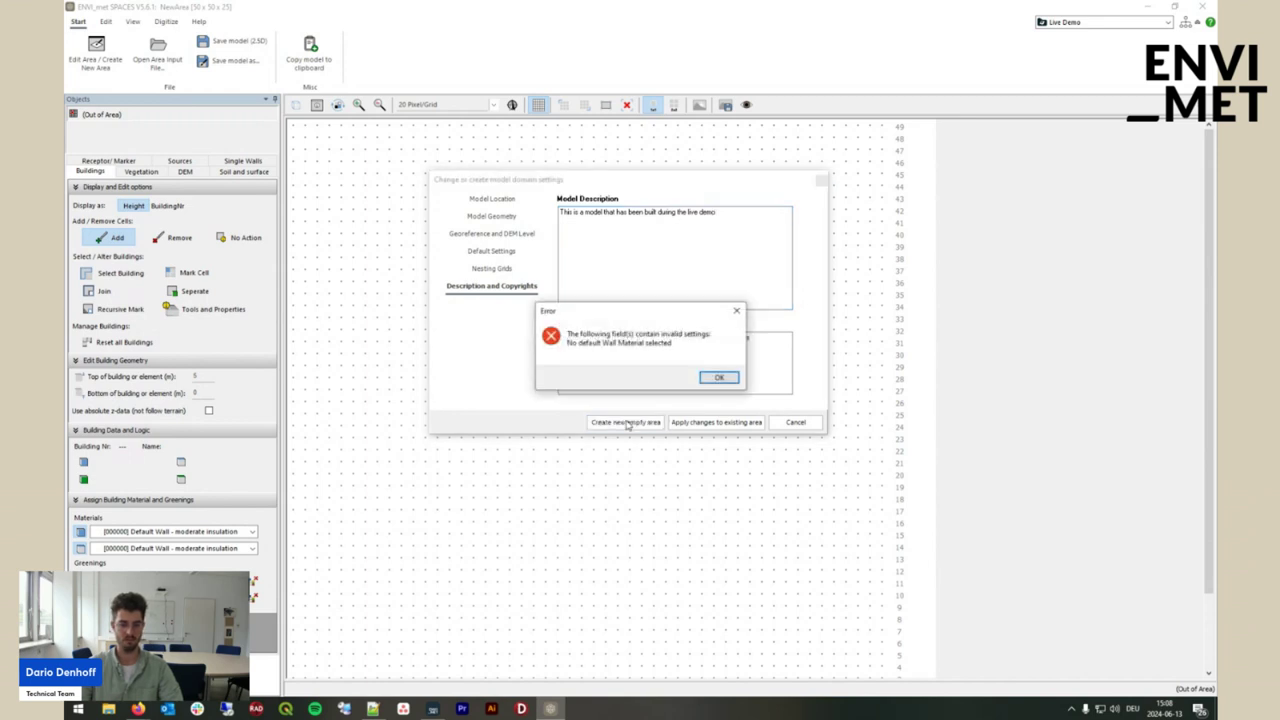
{"action": "left_click", "coordinate": [716, 378]}
Choose the second Default Wall - moderate insulation entry as default wall material and create the new empty area
{"action": "left_click", "coordinate": [528, 235]}
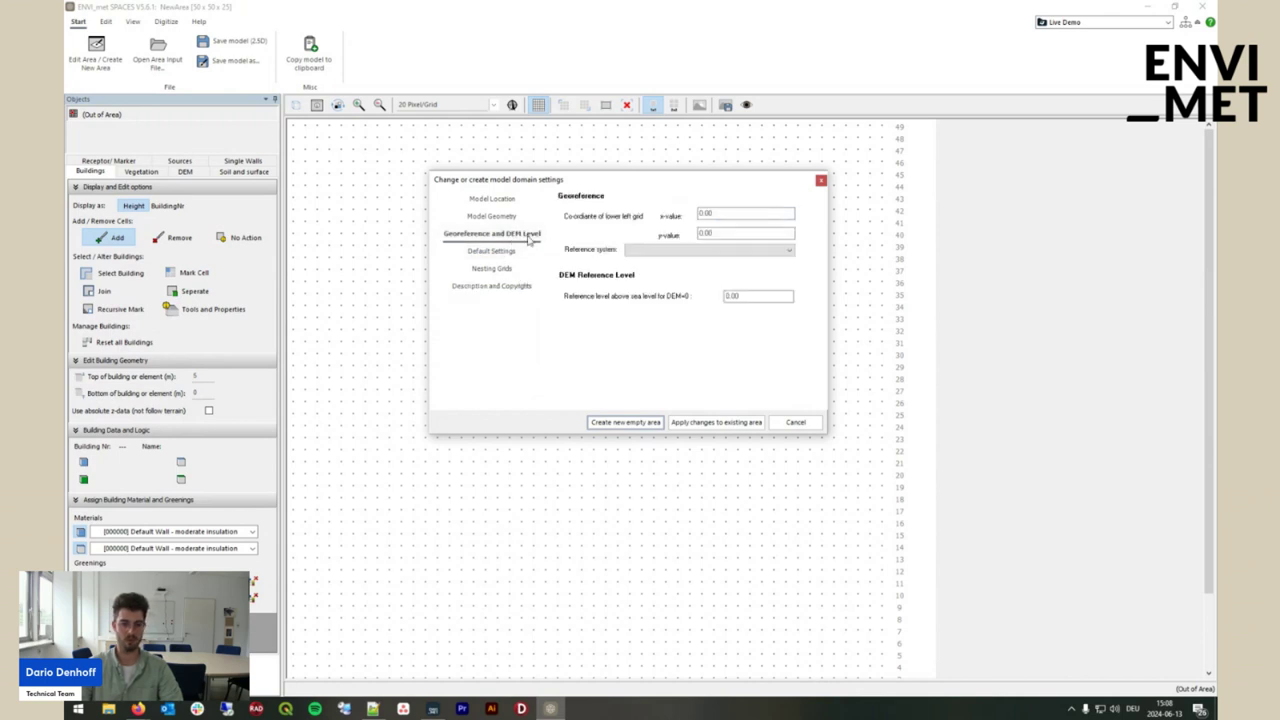
{"action": "left_click", "coordinate": [505, 251]}
{"action": "left_click", "coordinate": [775, 219]}
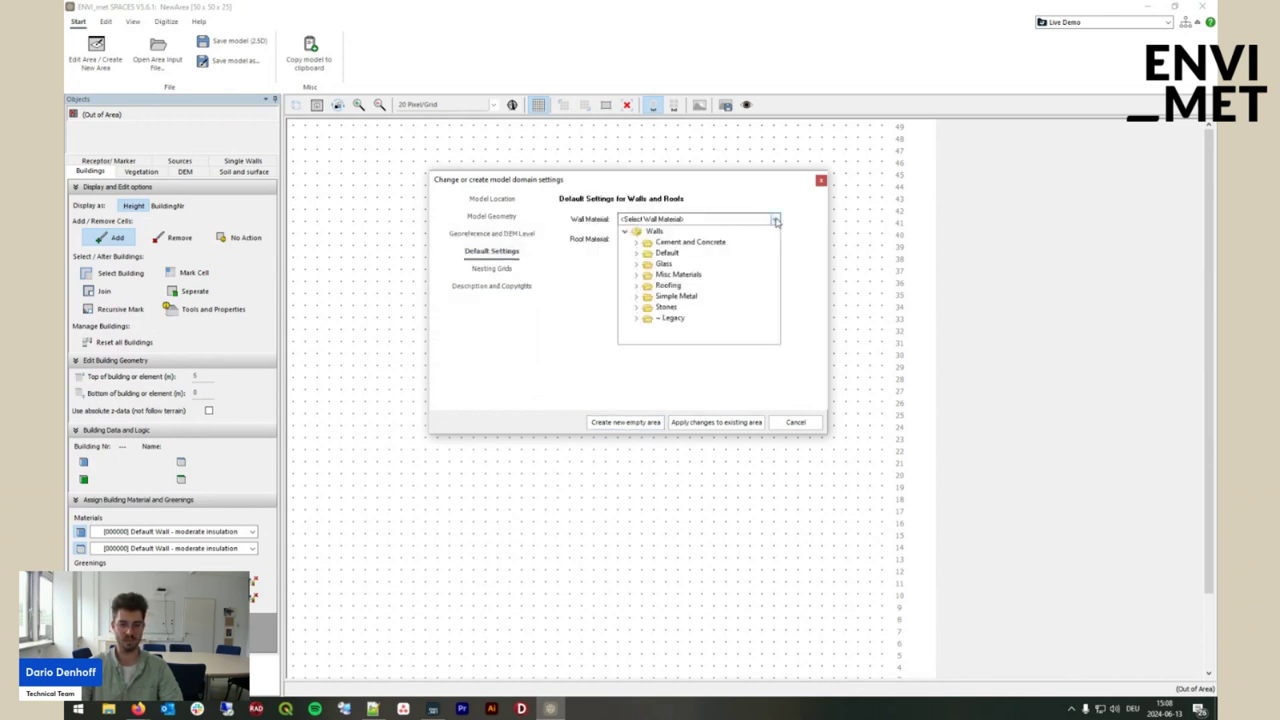
{"action": "left_click", "coordinate": [636, 253]}
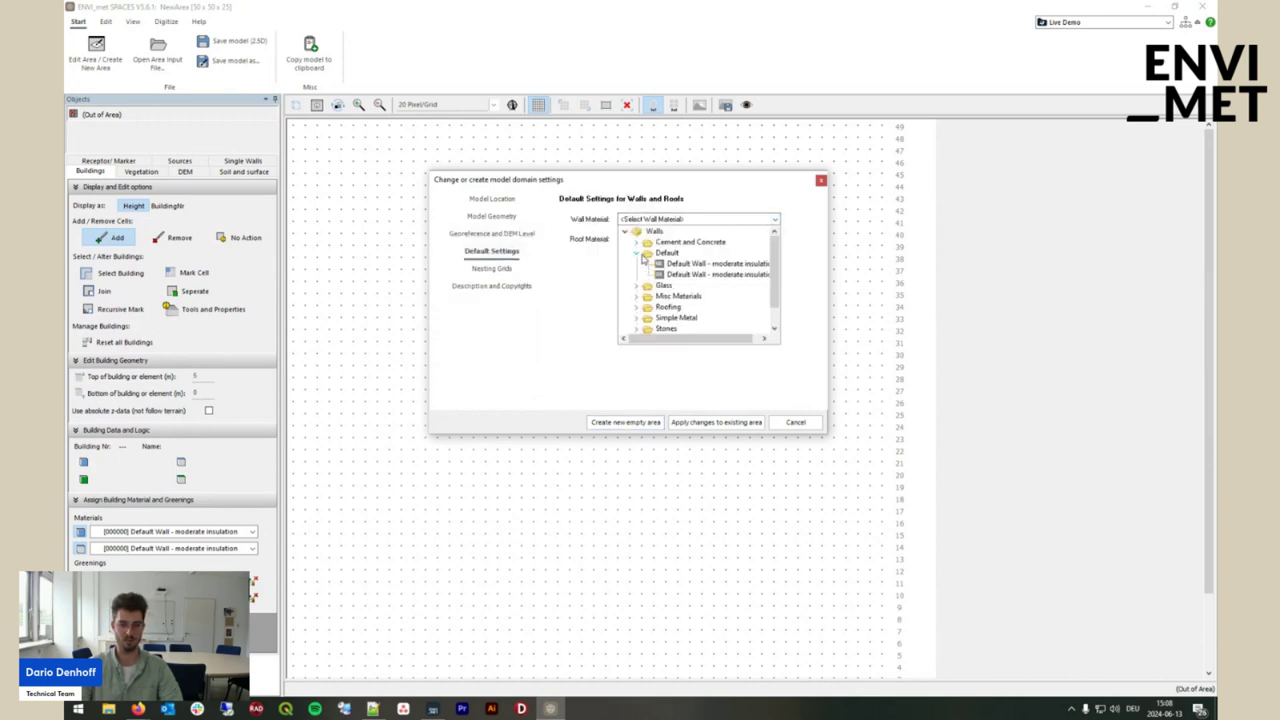
{"action": "left_click", "coordinate": [697, 274]}
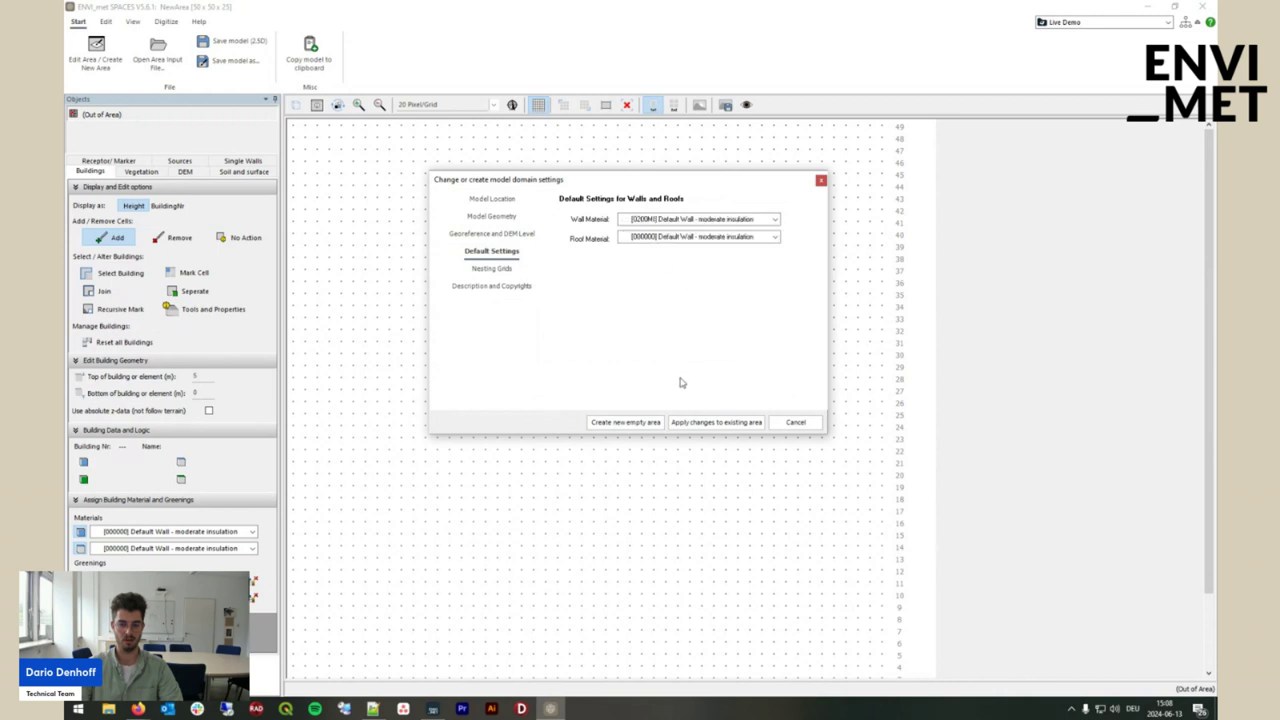
{"action": "left_click", "coordinate": [625, 422]}
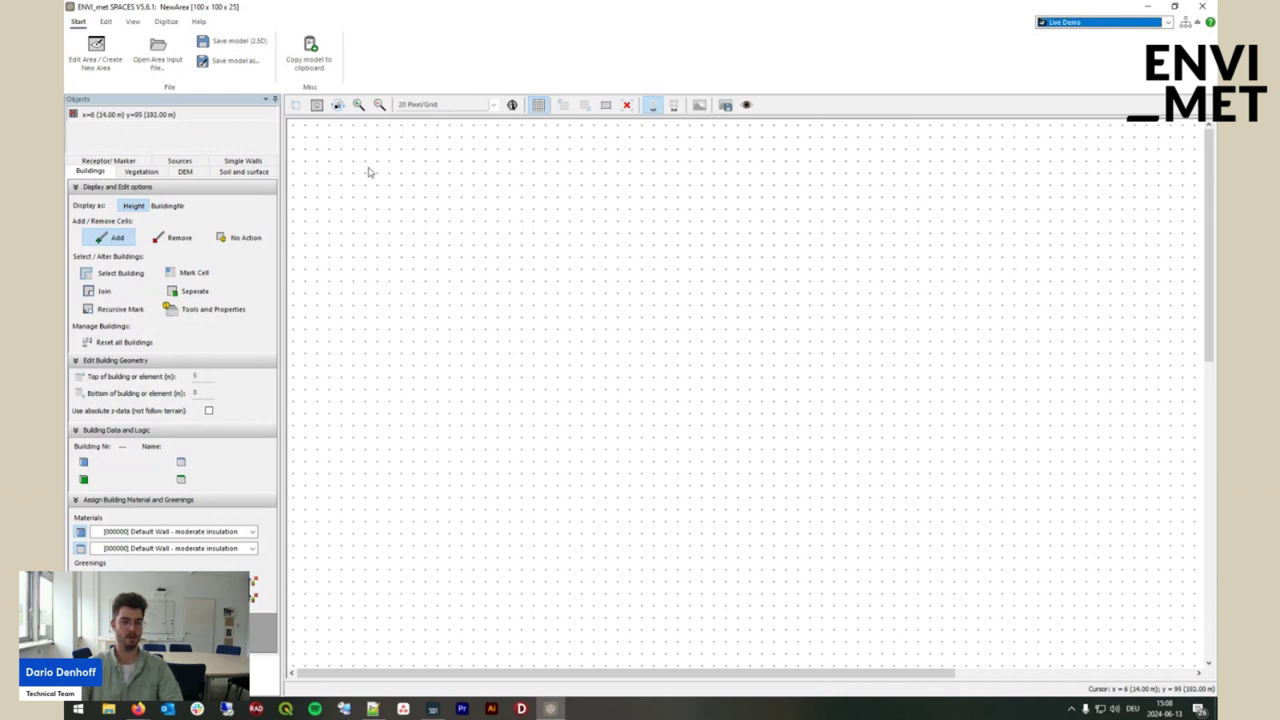
Save the new area as Model_LiveDemo.inx in the Live Demo project folder
{"action": "left_click", "coordinate": [248, 70]}
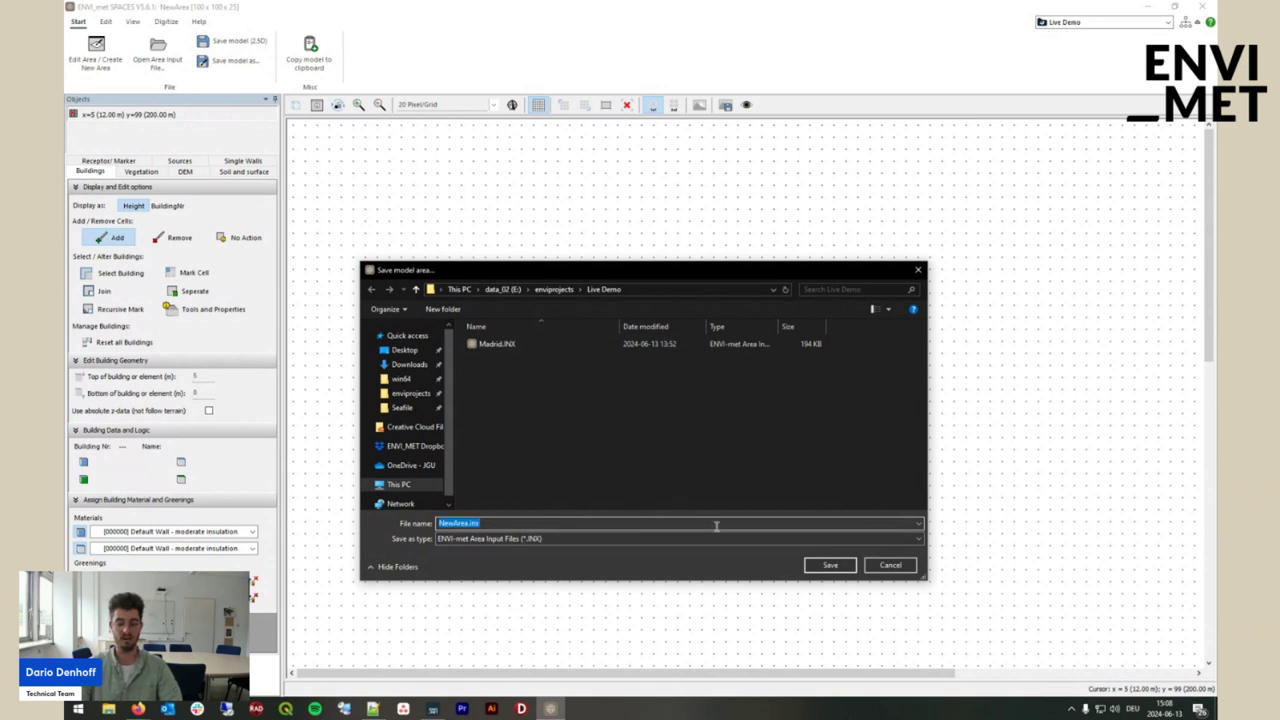
{"action": "left_click", "coordinate": [470, 522]}
{"action": "key", "text": "shift+Home"}
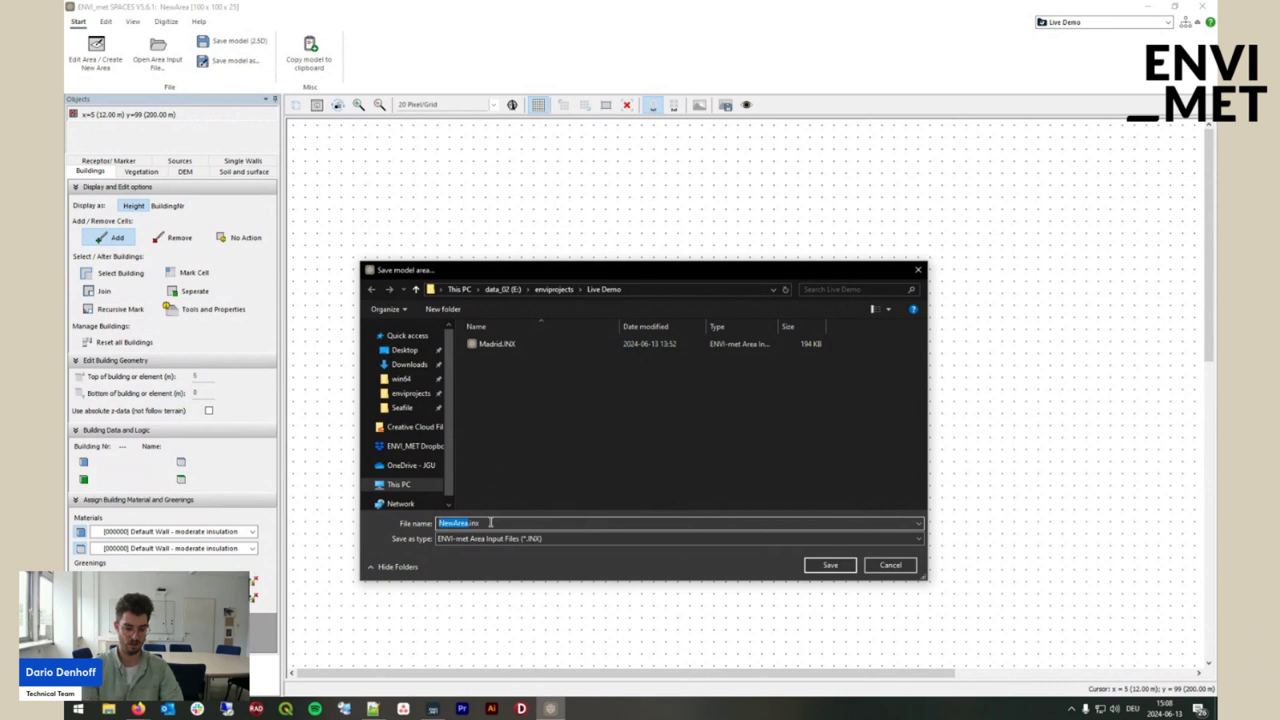
{"action": "type", "text": "Model"}
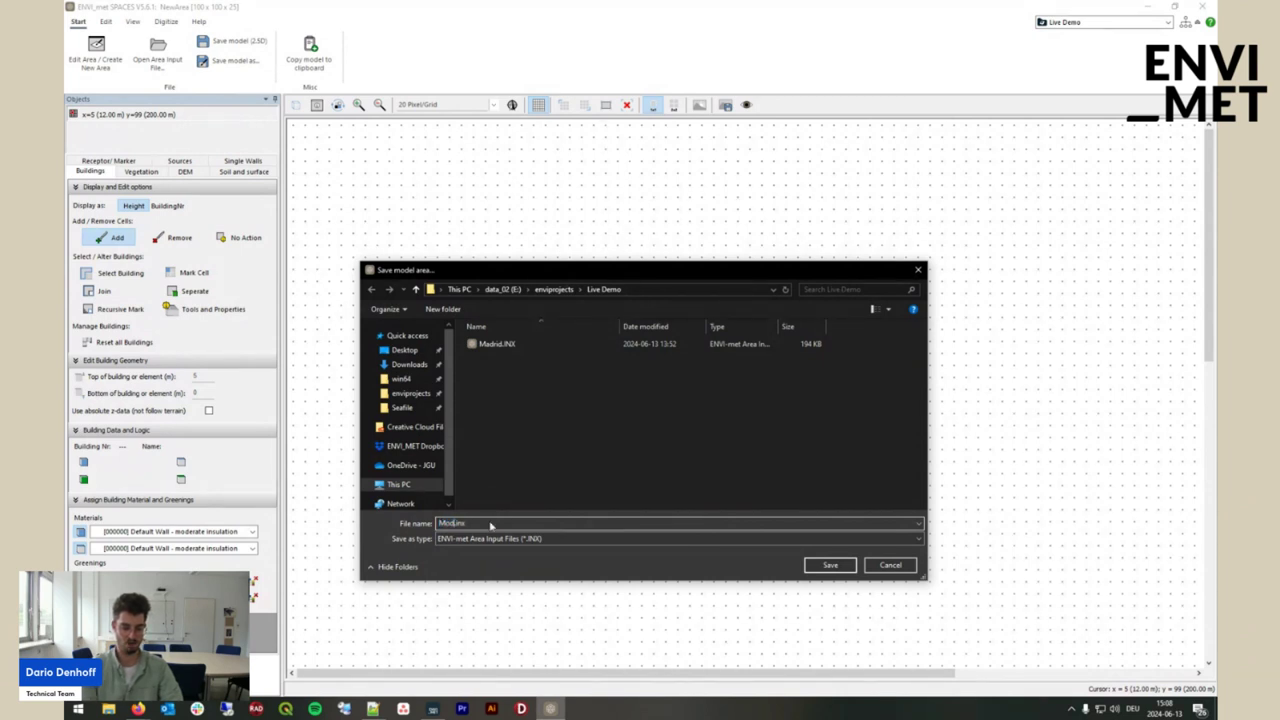
{"action": "type", "text": "_LiveDemo"}
{"action": "key", "text": "Return"}
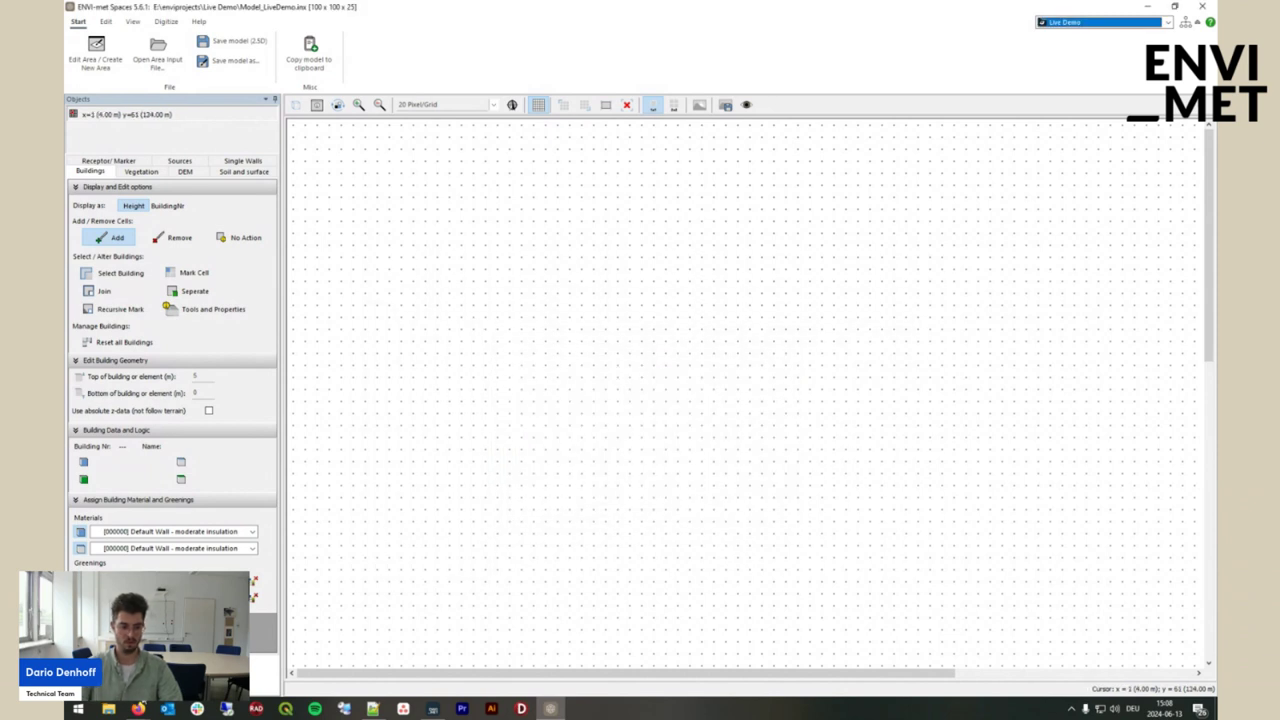
Open Model_LiveDemo.INX from the enviprojects Live Demo folder on drive E in Notepad++ and maximize the window
{"action": "left_click", "coordinate": [108, 709]}
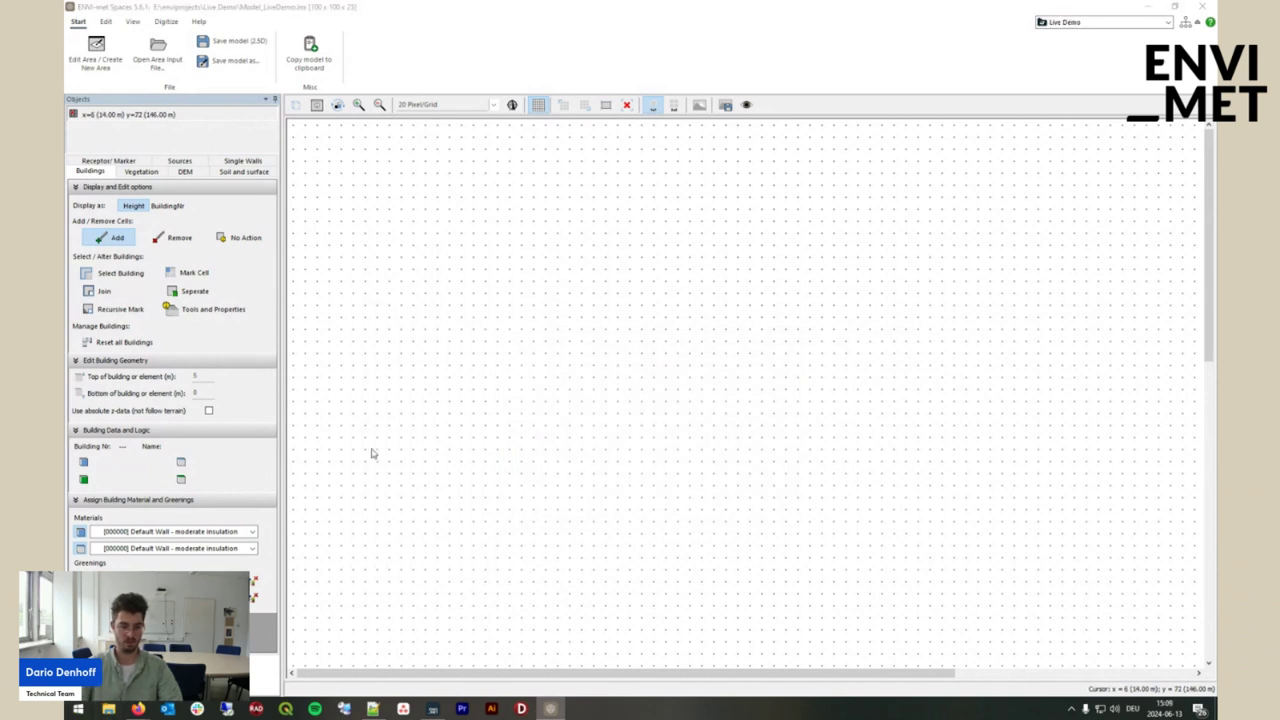
{"action": "double_click", "coordinate": [520, 462]}
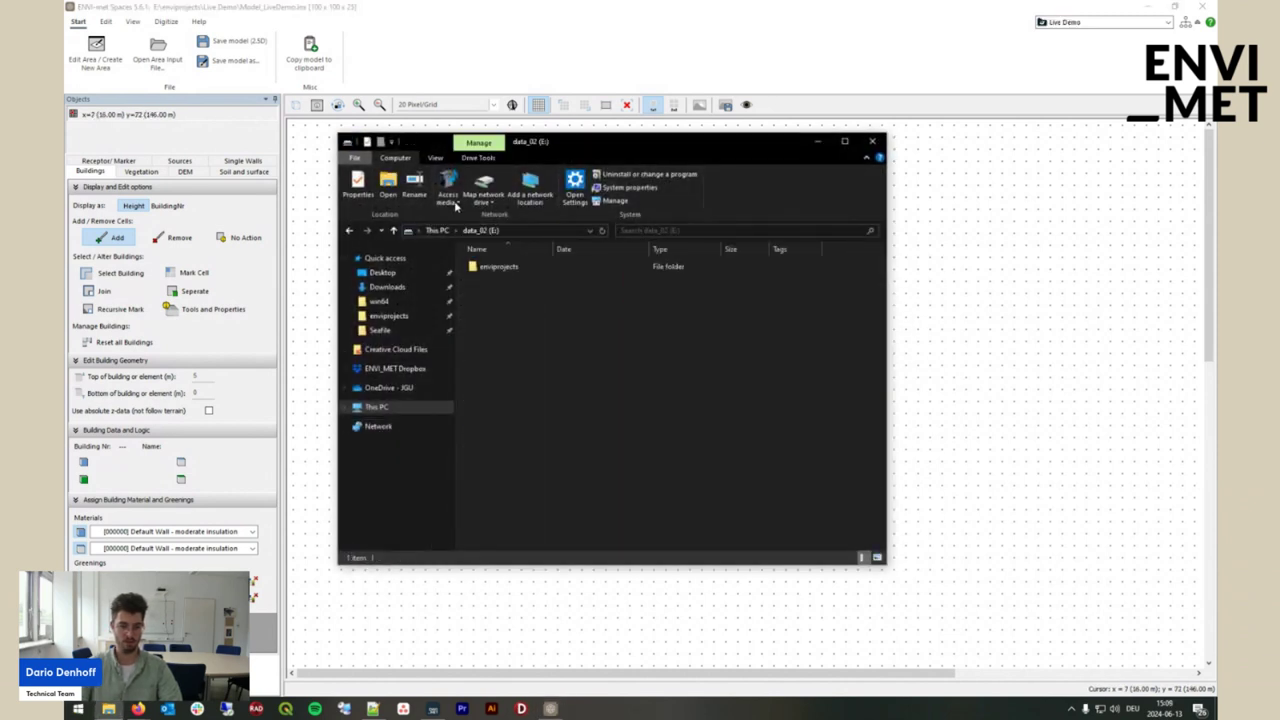
{"action": "double_click", "coordinate": [510, 266]}
{"action": "double_click", "coordinate": [505, 266]}
{"action": "left_click", "coordinate": [515, 279]}
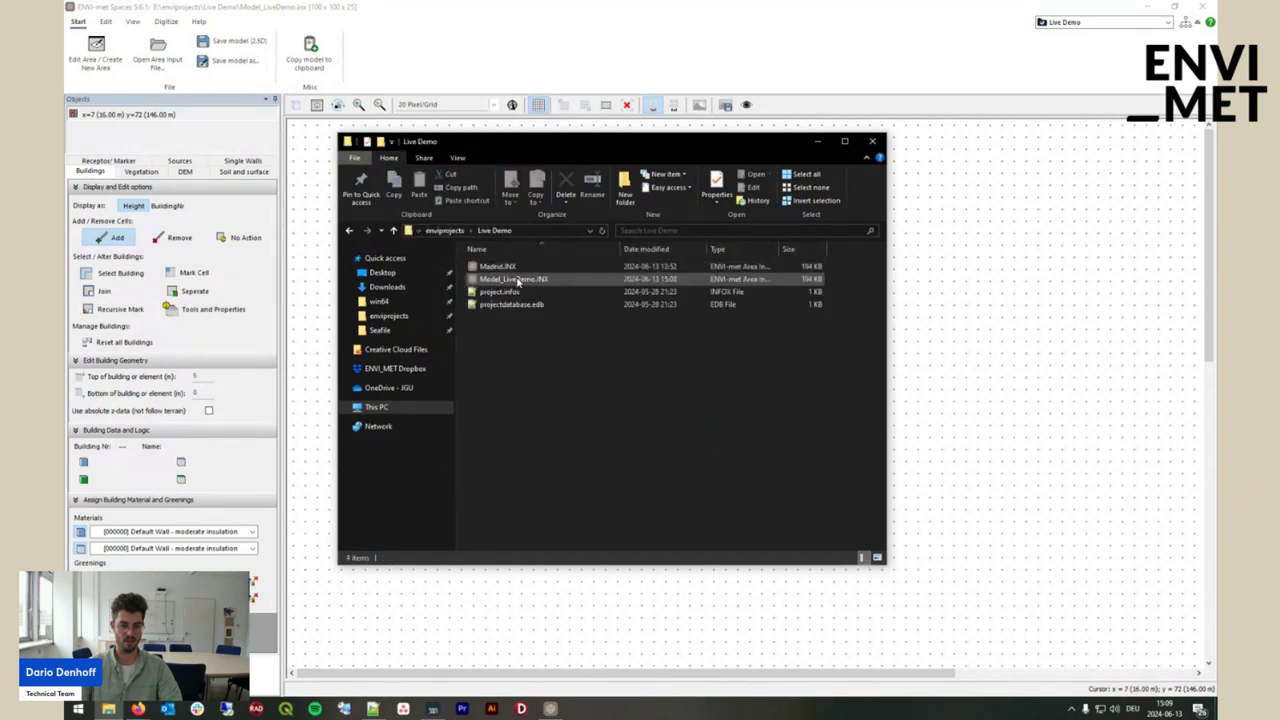
{"action": "right_click", "coordinate": [517, 282]}
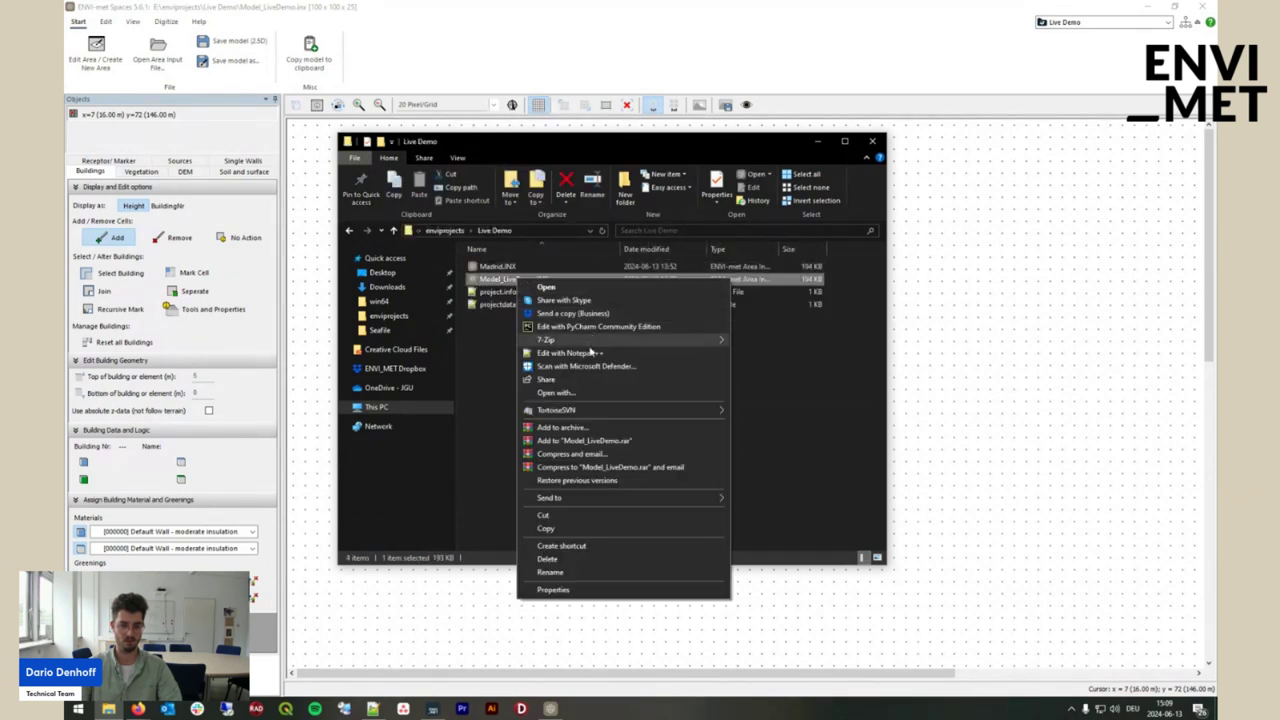
{"action": "left_click", "coordinate": [588, 353]}
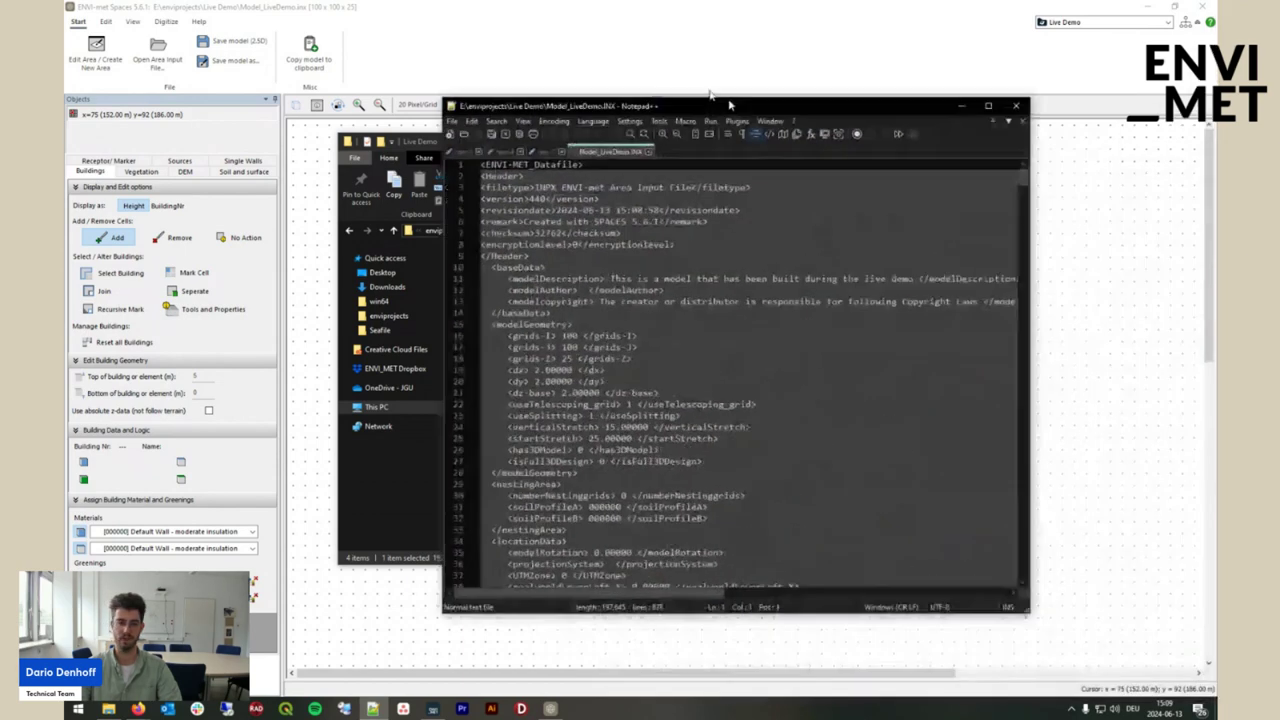
{"action": "double_click", "coordinate": [728, 98]}
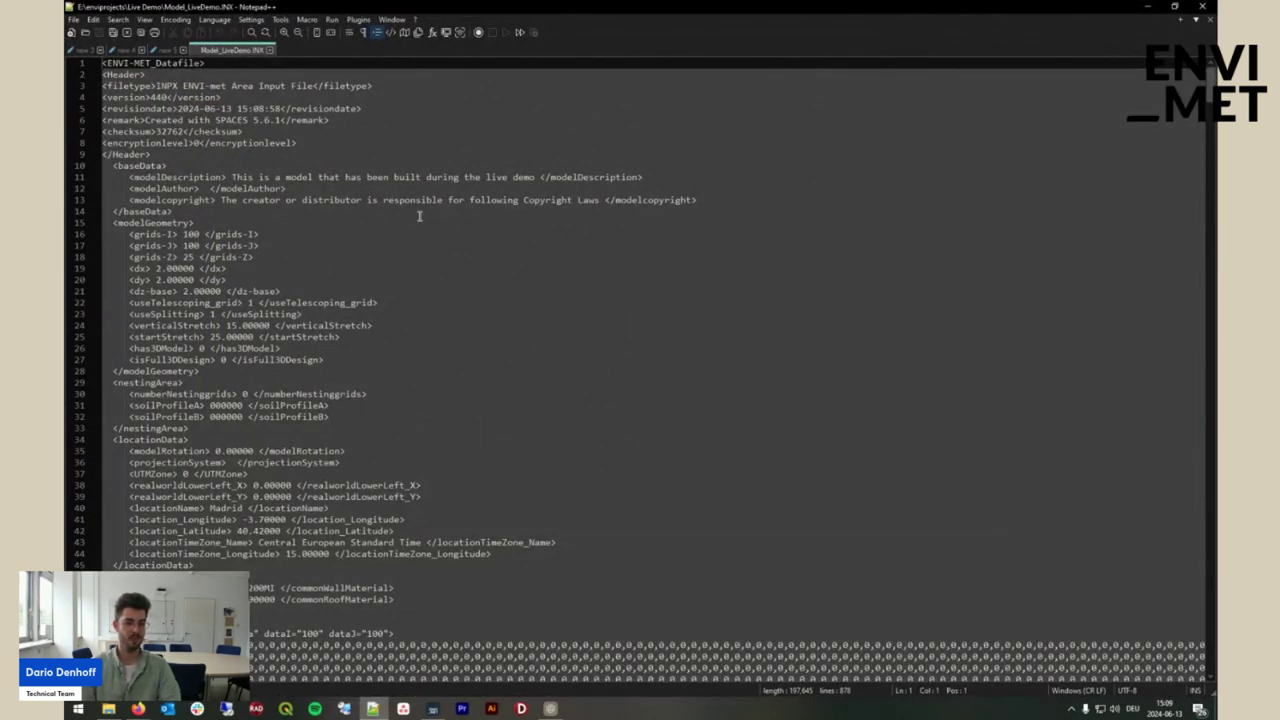
Examine the model description, grid dimensions and the telescoping, splitting and stretch entries in the INX file
{"action": "double_click", "coordinate": [195, 178]}
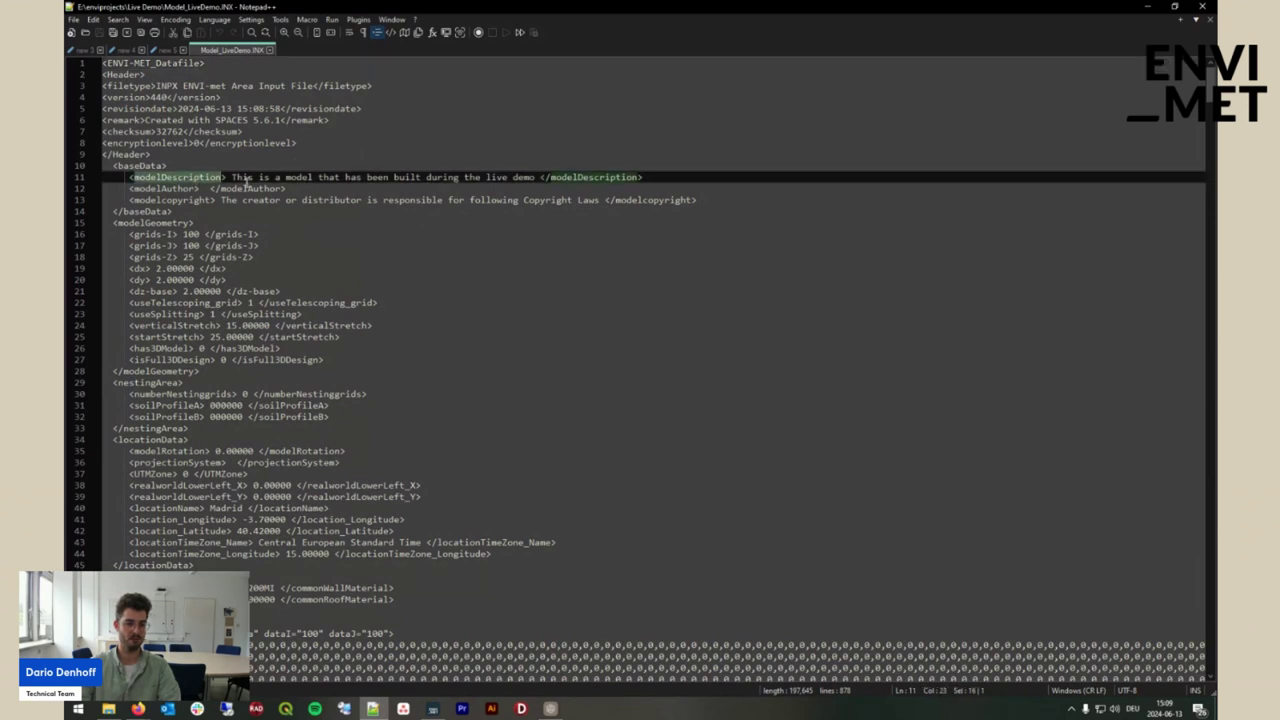
{"action": "left_click_drag", "start_coordinate": [231, 177], "coordinate": [541, 177]}
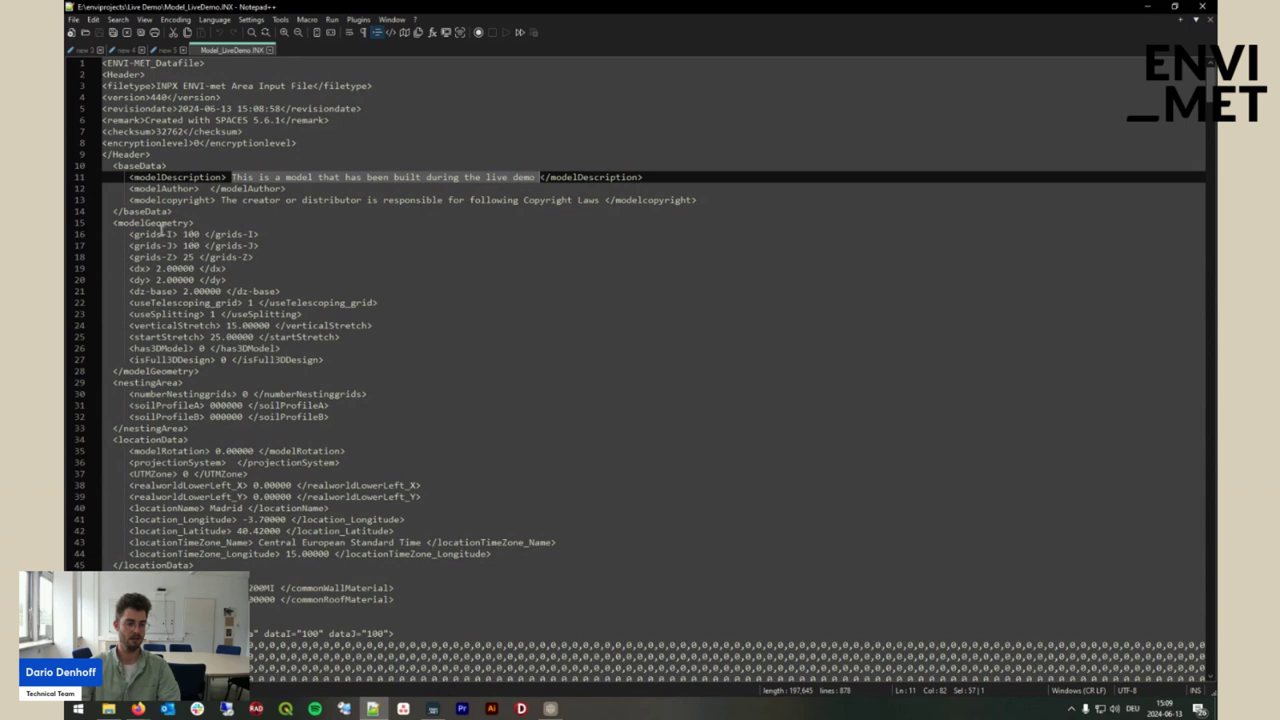
{"action": "left_click", "coordinate": [192, 245]}
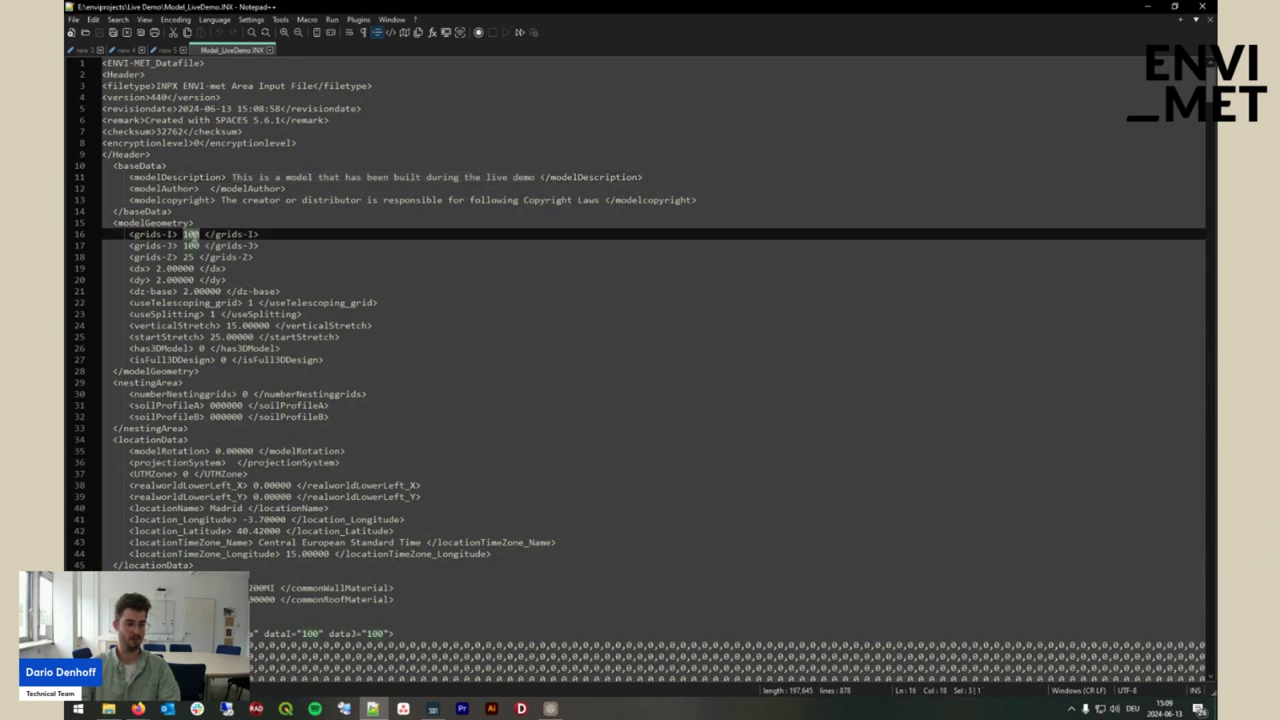
{"action": "double_click", "coordinate": [188, 257]}
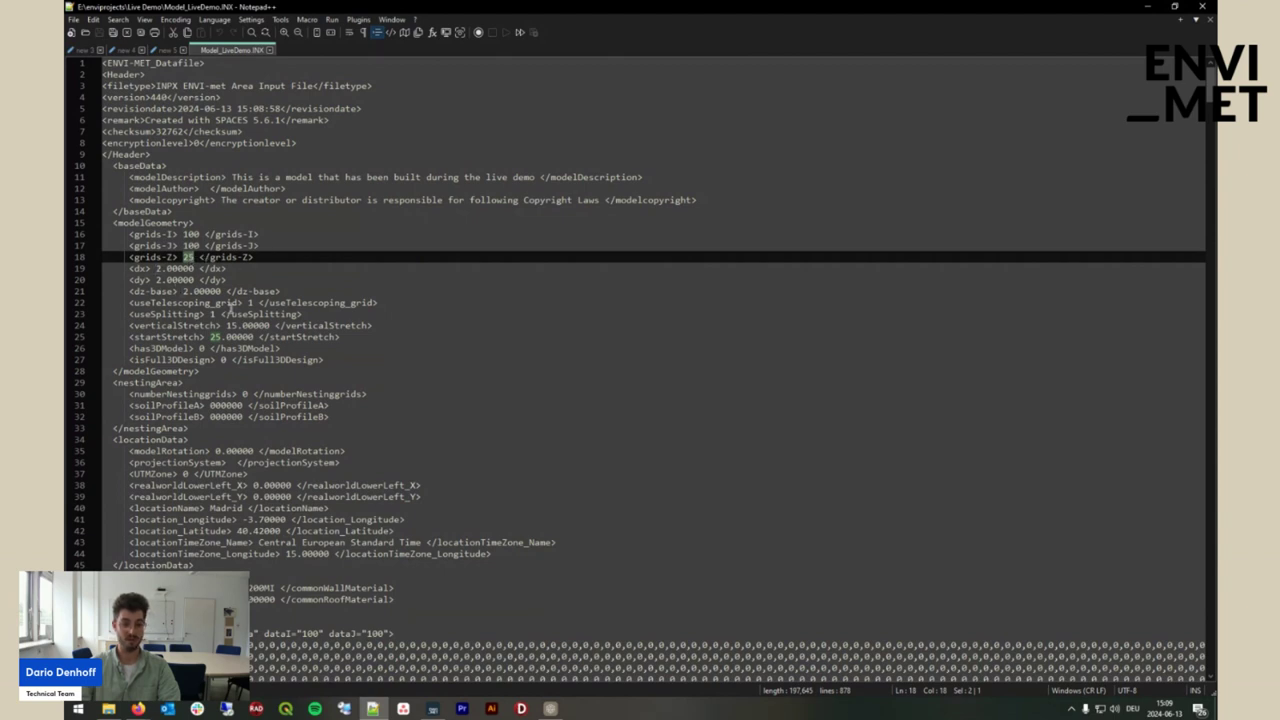
{"action": "double_click", "coordinate": [231, 303]}
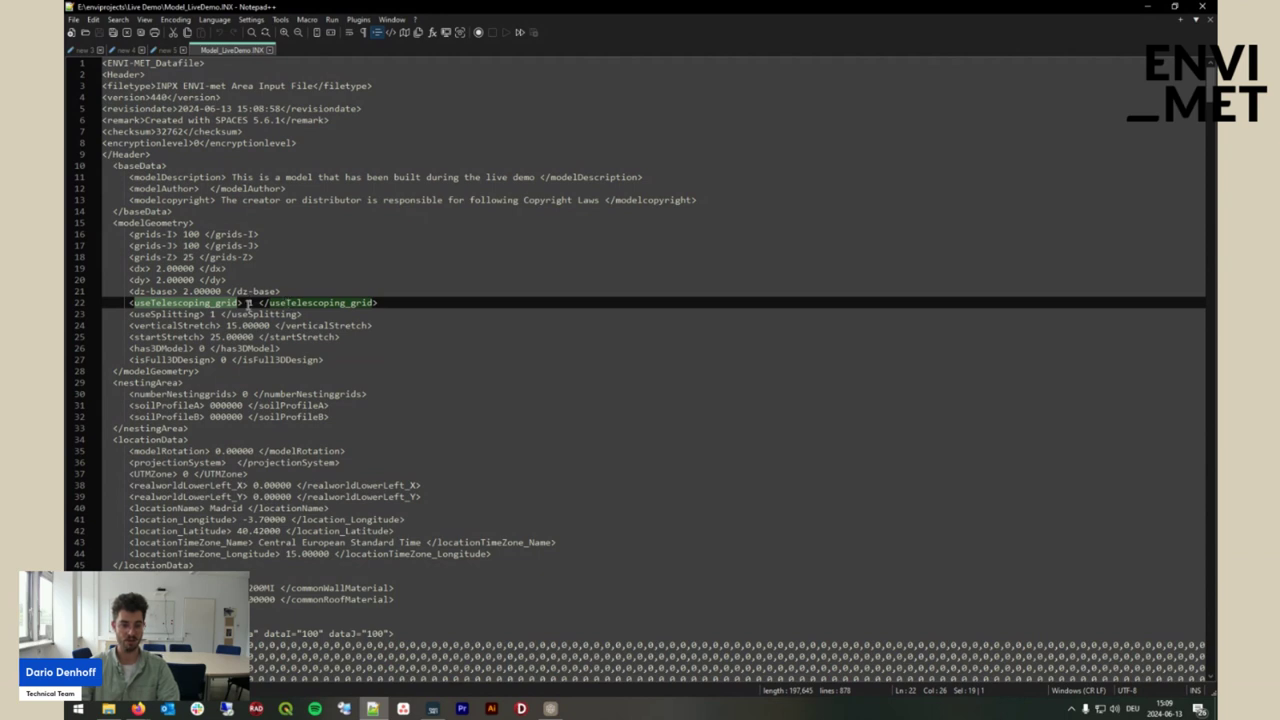
{"action": "double_click", "coordinate": [250, 303]}
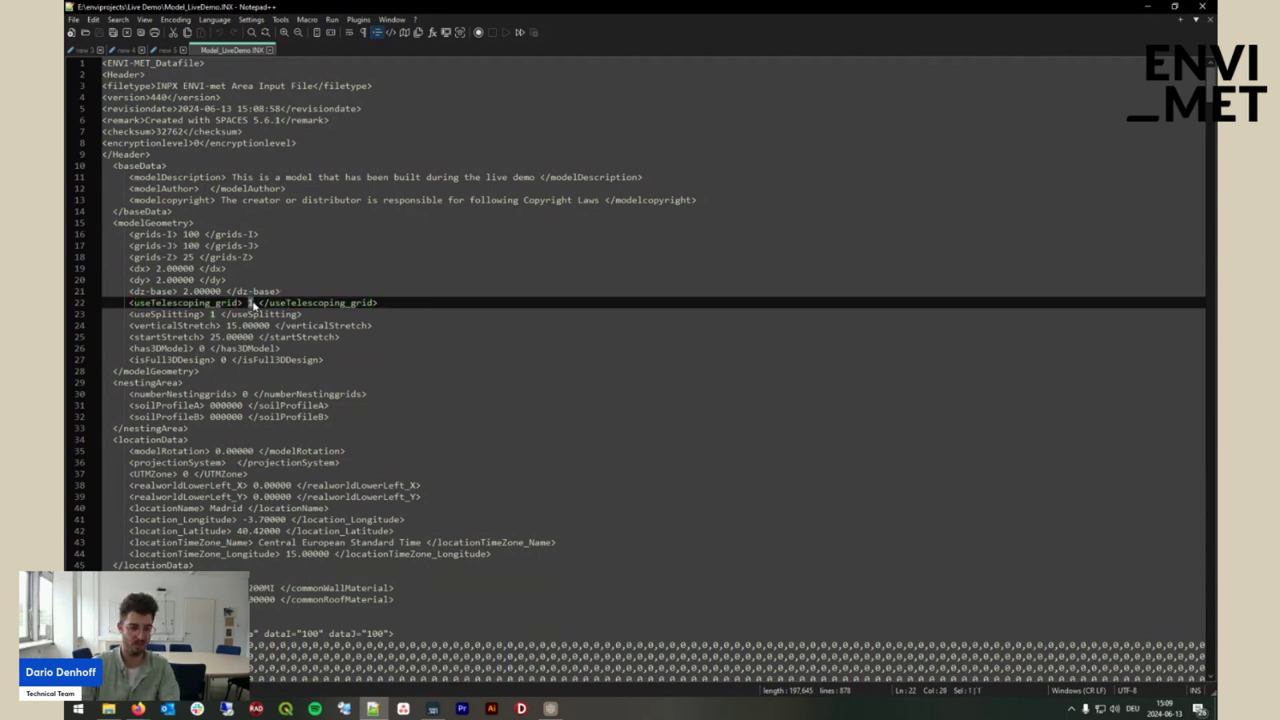
{"action": "double_click", "coordinate": [183, 325]}
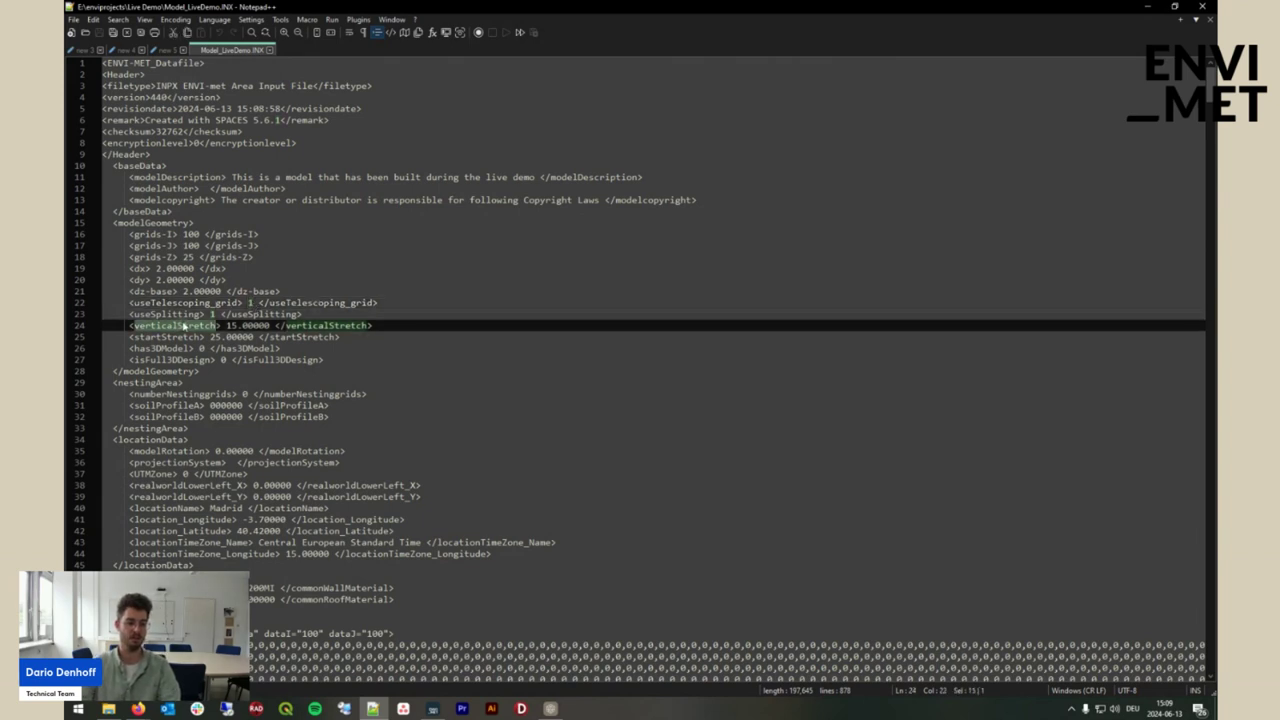
{"action": "double_click", "coordinate": [195, 315]}
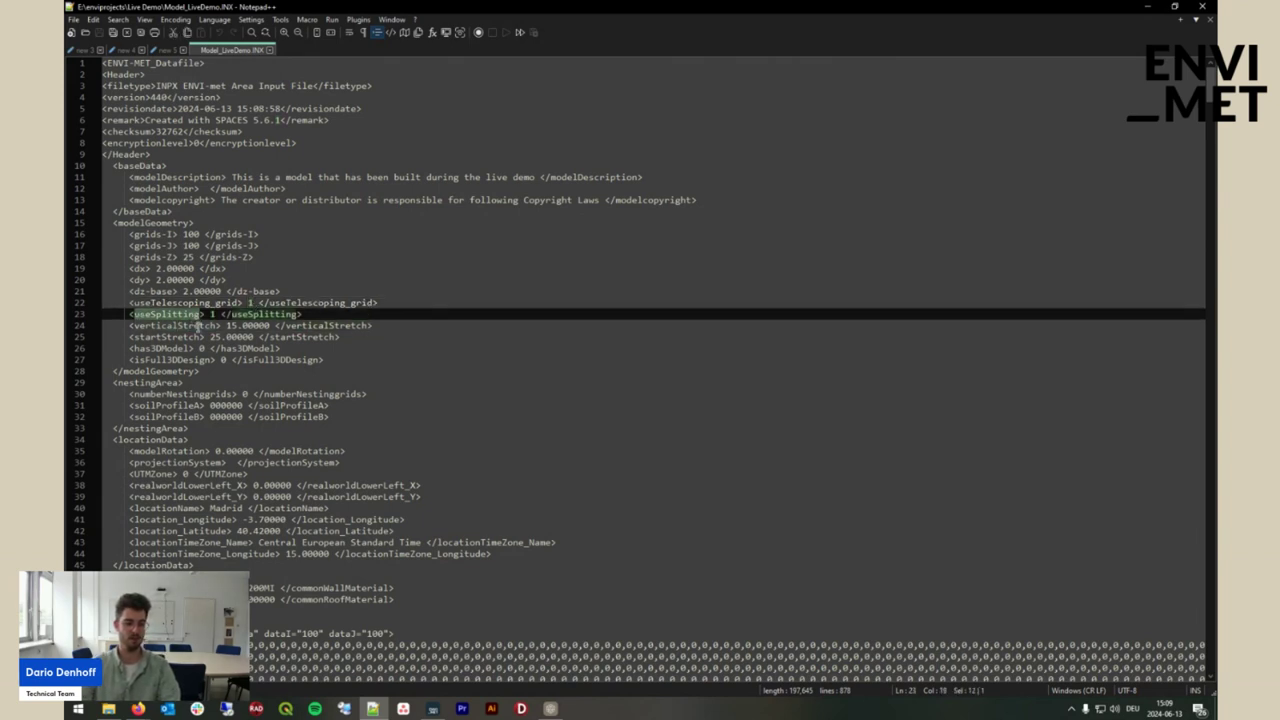
{"action": "double_click", "coordinate": [197, 326]}
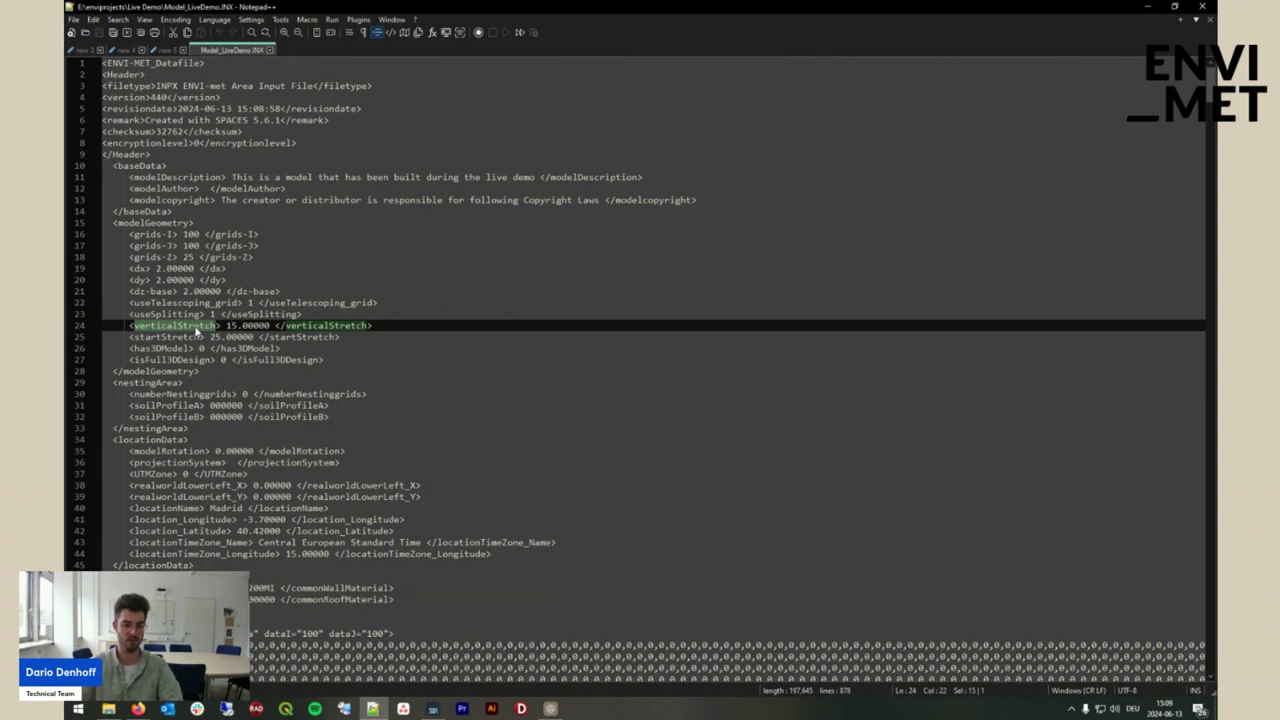
{"action": "double_click", "coordinate": [176, 337]}
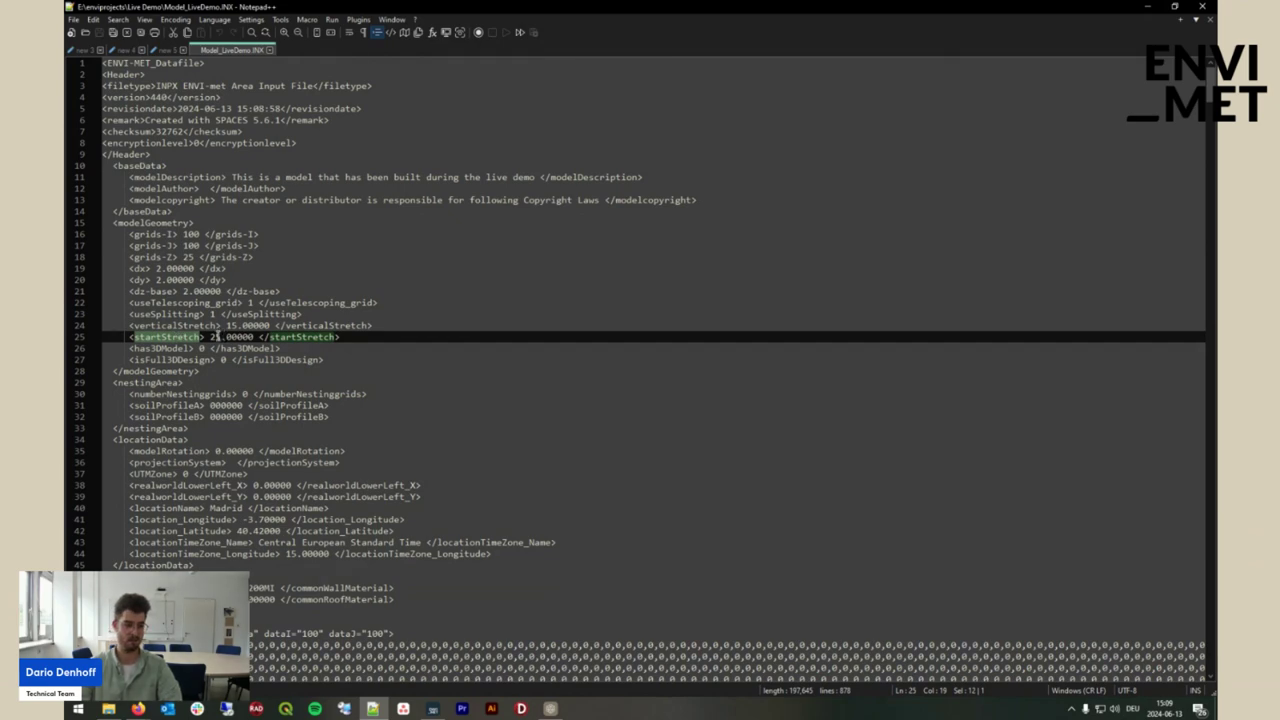
Examine the default wall and roof settings and the buildings2D matrix data further down the INX file
{"action": "scroll", "coordinate": [213, 337], "scroll_direction": "down", "scroll_amount": 14}
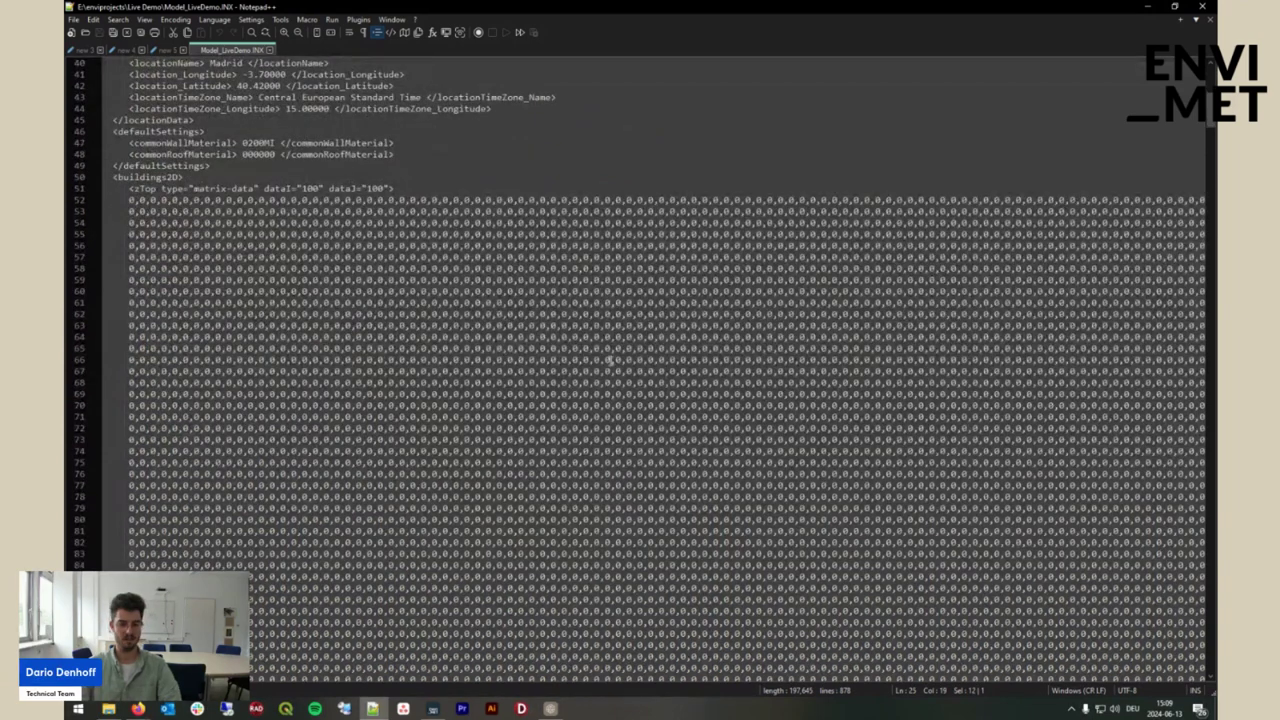
{"action": "double_click", "coordinate": [140, 146]}
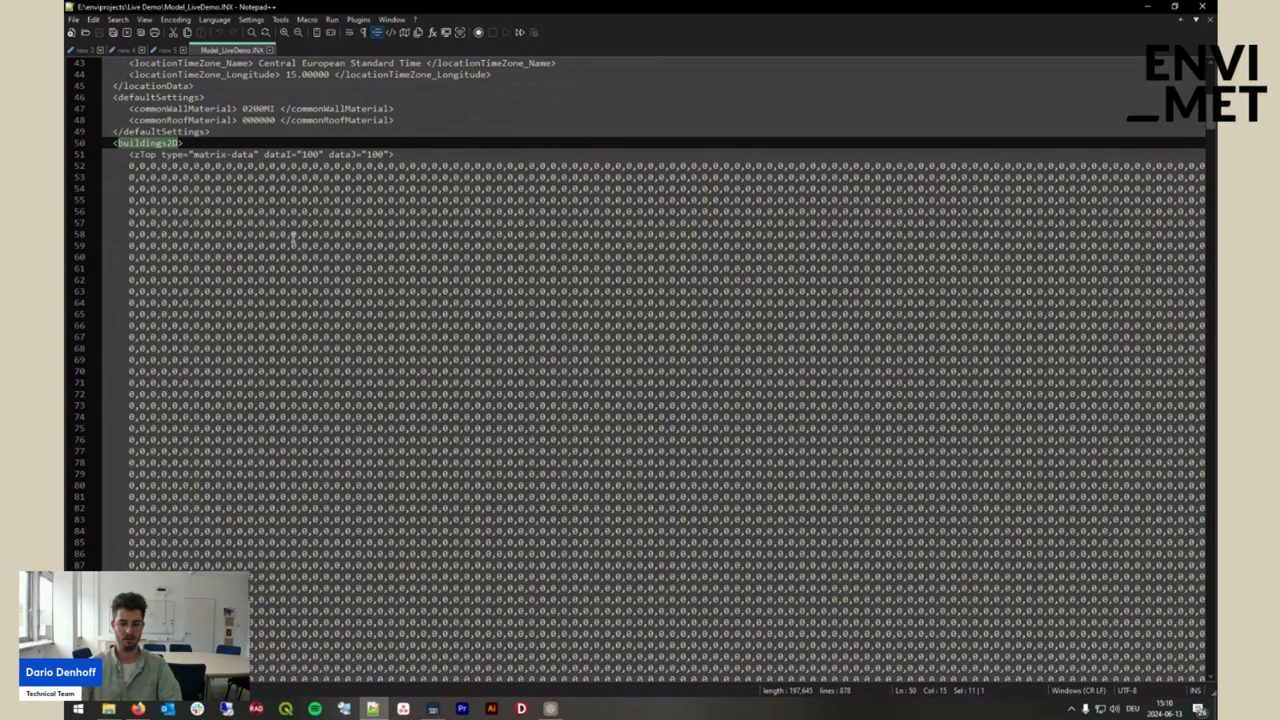
{"action": "scroll", "coordinate": [292, 237], "scroll_direction": "down", "scroll_amount": 3}
Switch back to ENVI-met Spaces and open the Model Inspector for the saved model
{"action": "left_click", "coordinate": [550, 708]}
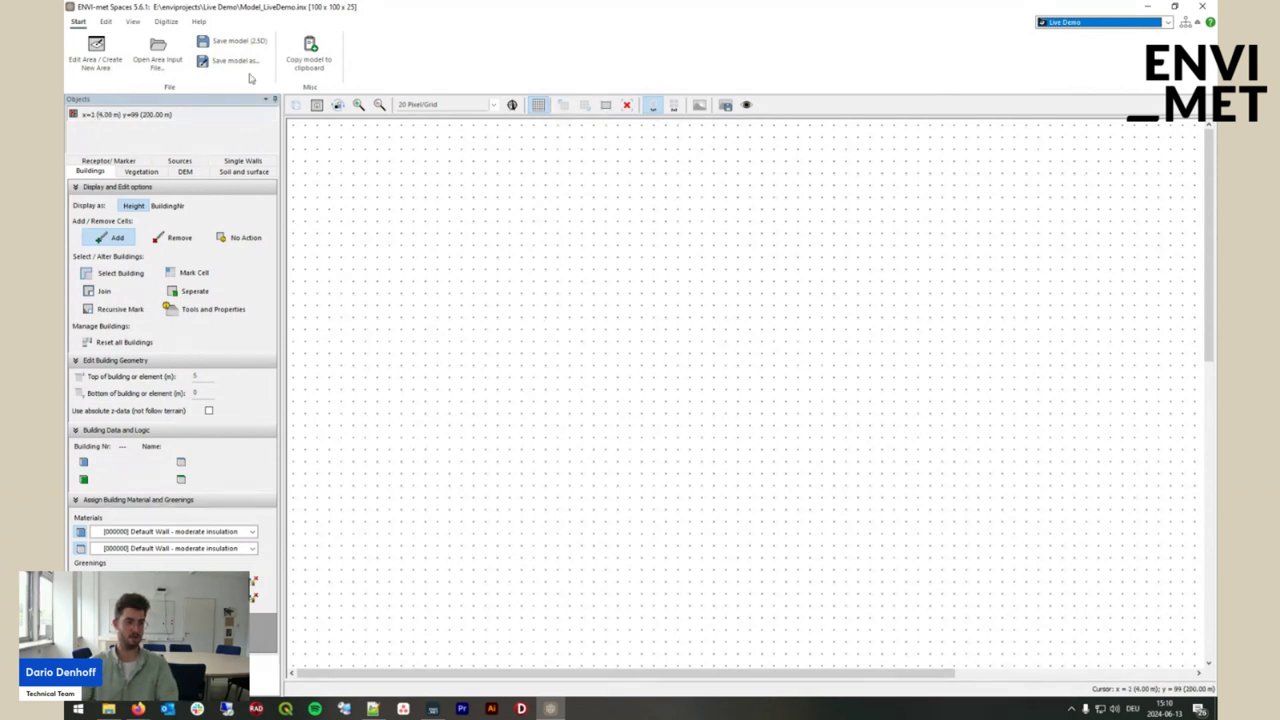
{"action": "left_click", "coordinate": [107, 22]}
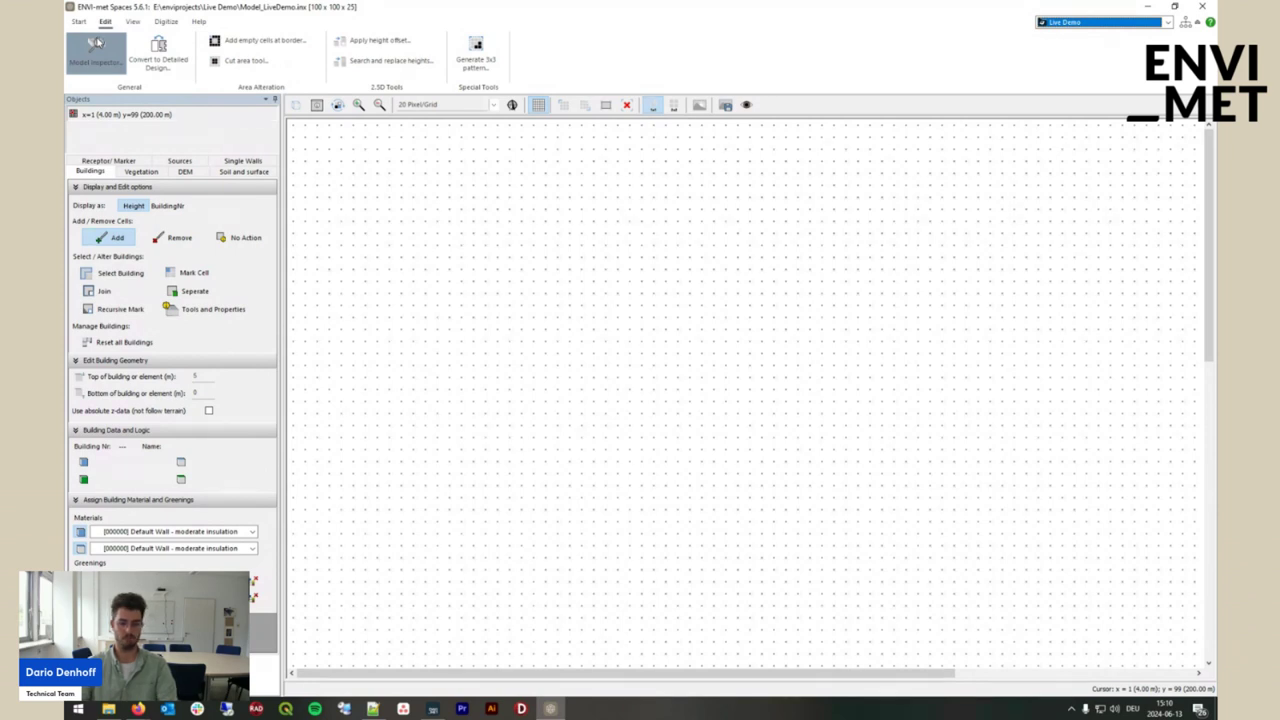
{"action": "left_click", "coordinate": [95, 40]}
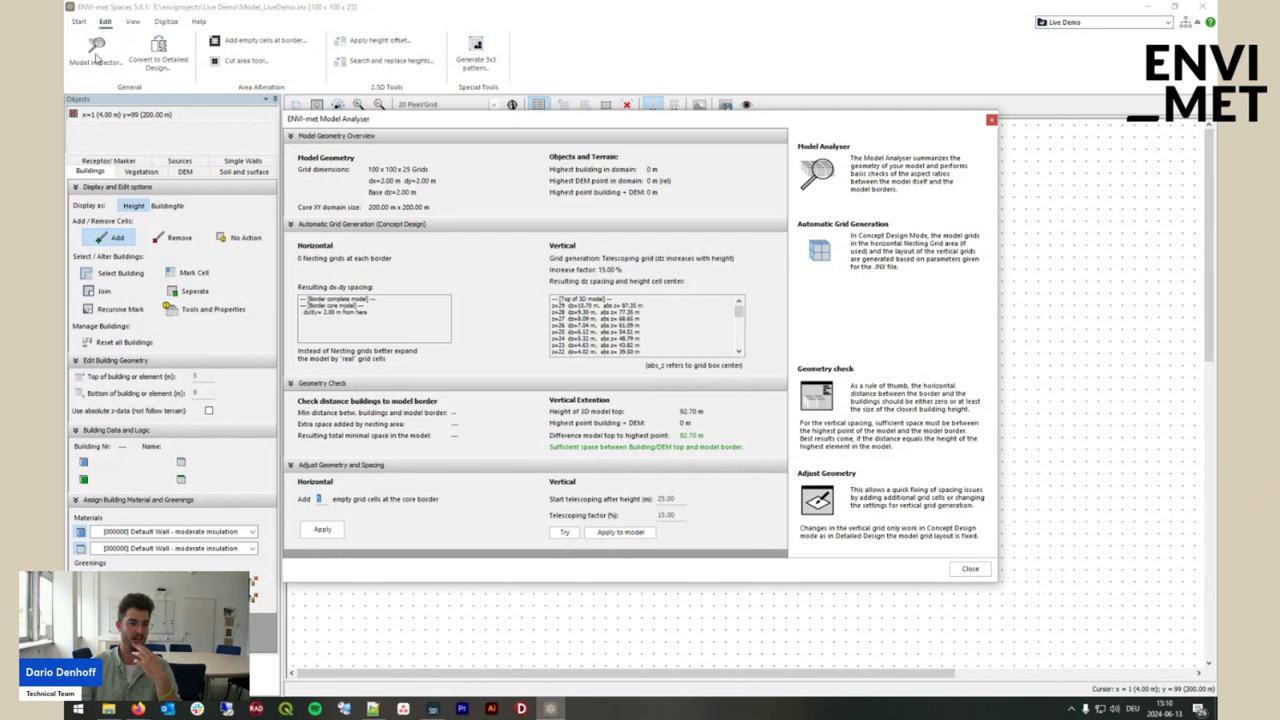
{"action": "left_click", "coordinate": [991, 120]}
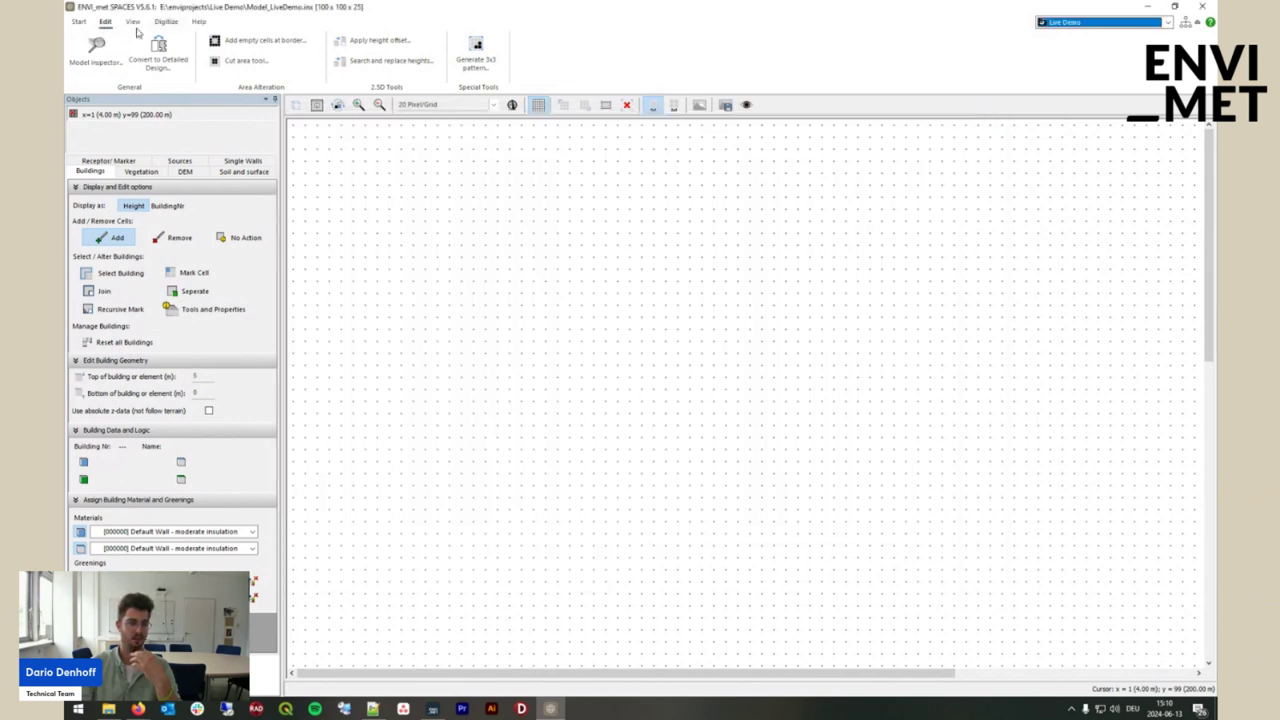
{"action": "left_click", "coordinate": [95, 42]}
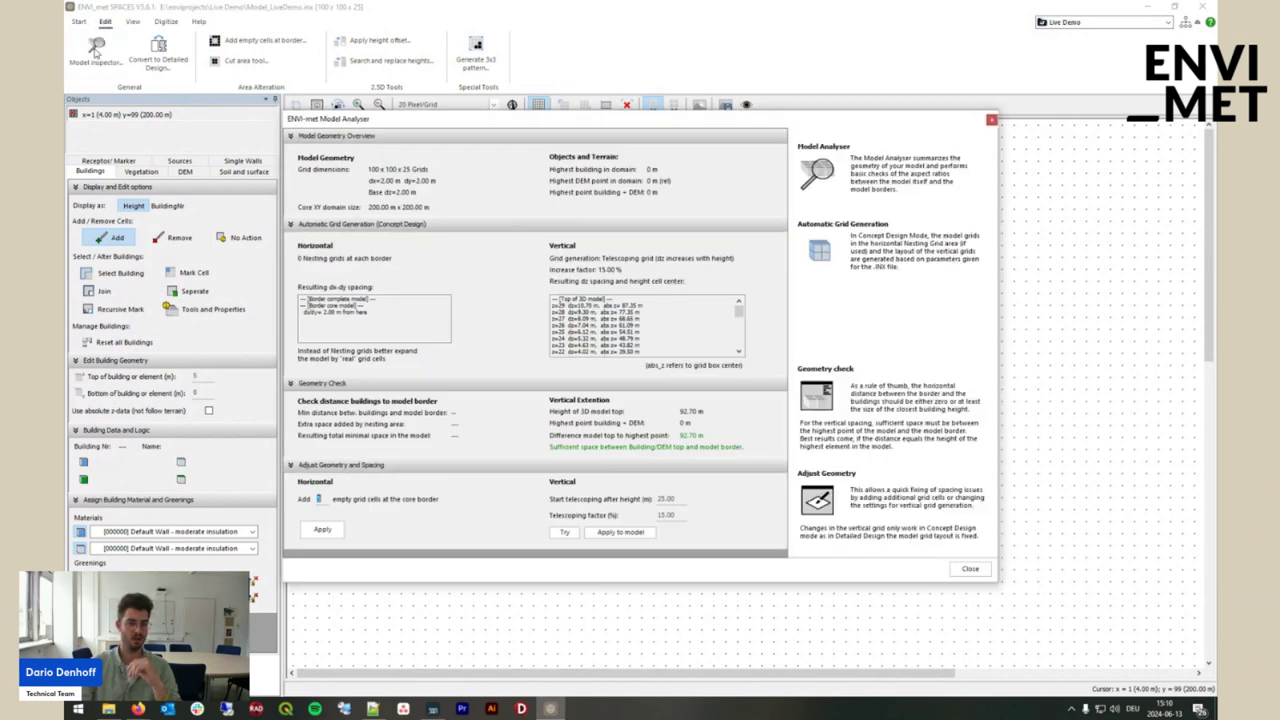
{"action": "left_click_drag", "start_coordinate": [516, 120], "coordinate": [503, 95]}
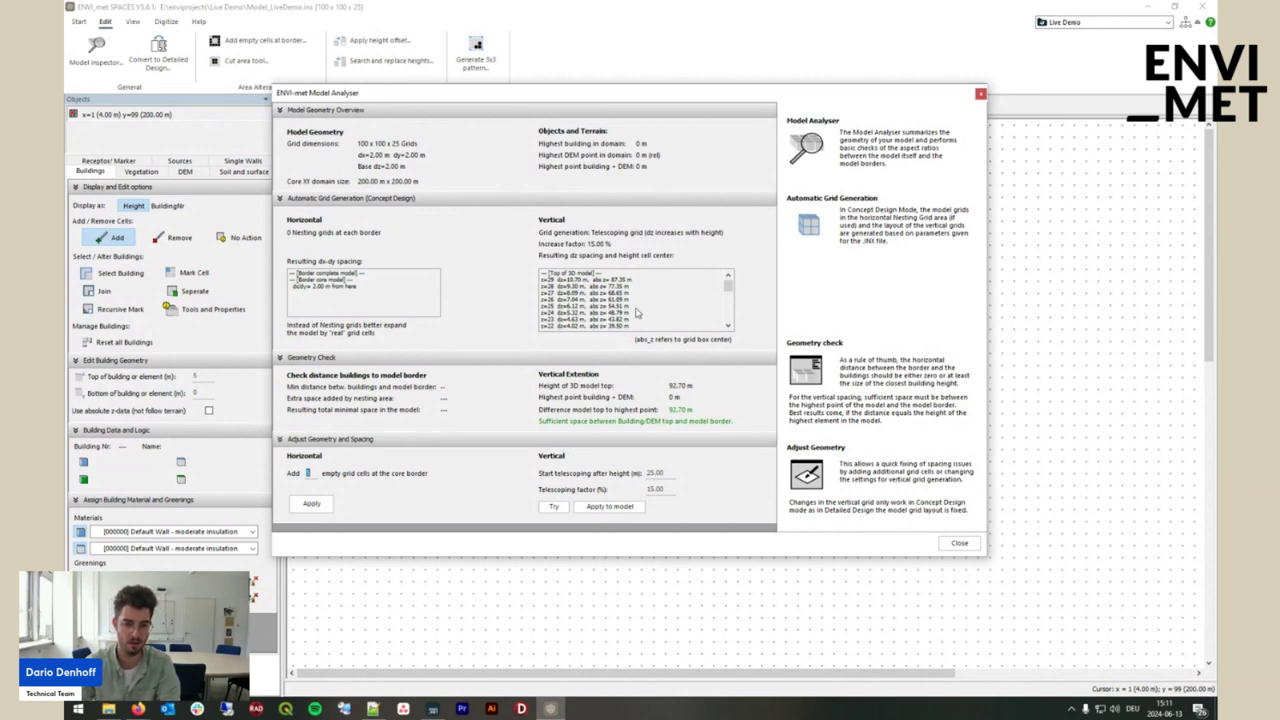
Examine the vertical dz spacing and cell center heights from the ground surface to the model top, including where telescoping starts
{"action": "scroll", "coordinate": [639, 313], "scroll_direction": "down", "scroll_amount": 3}
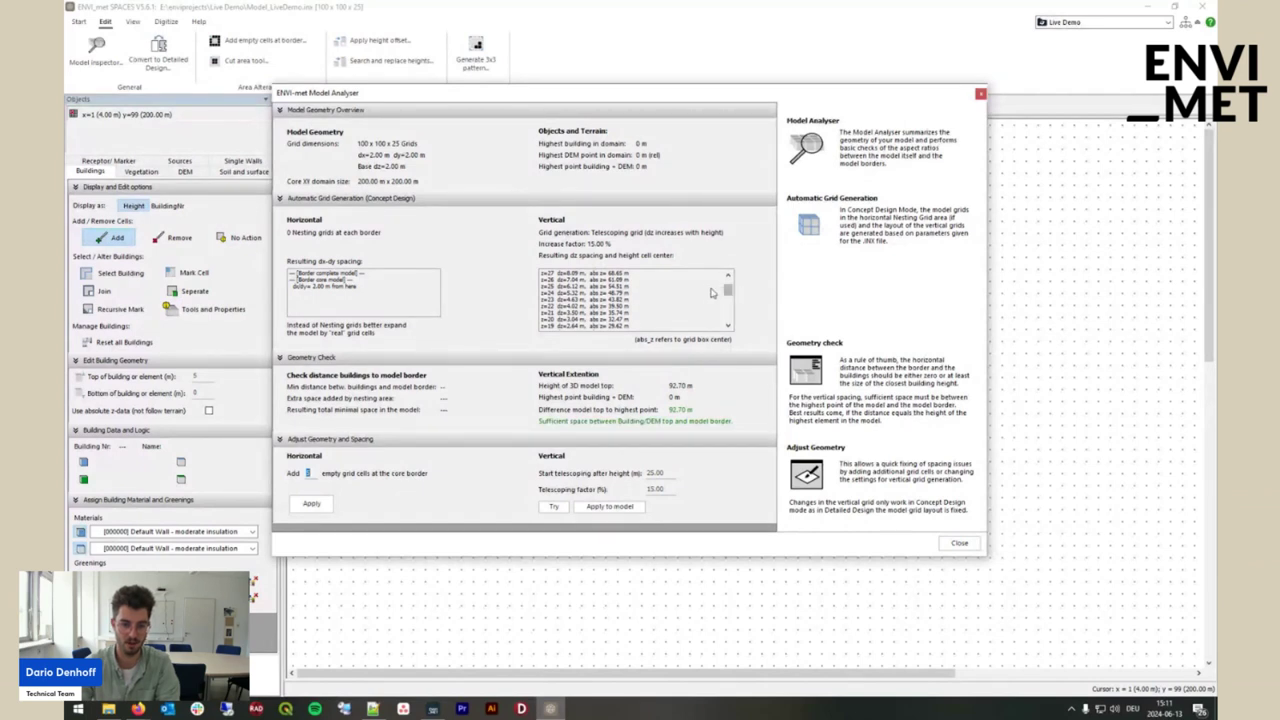
{"action": "scroll", "coordinate": [706, 294], "scroll_direction": "down", "scroll_amount": 3}
{"action": "scroll", "coordinate": [620, 316], "scroll_direction": "down", "scroll_amount": 4}
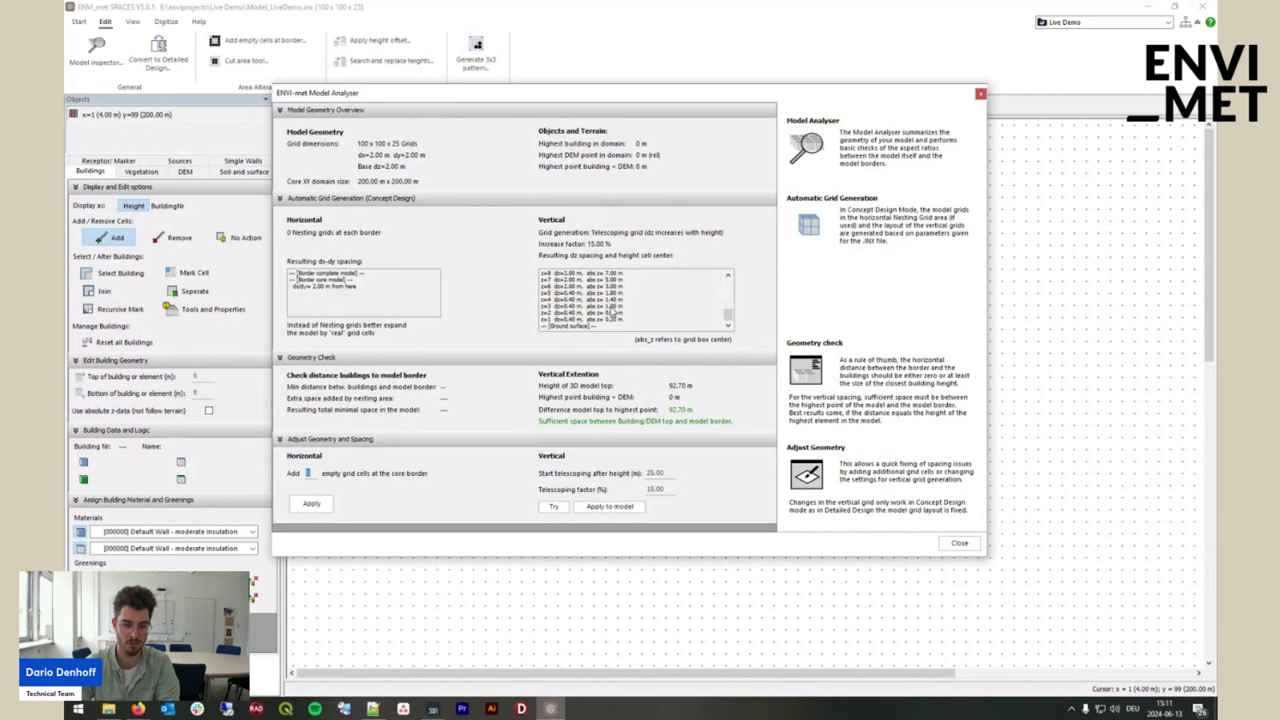
{"action": "scroll", "coordinate": [616, 300], "scroll_direction": "up", "scroll_amount": 1}
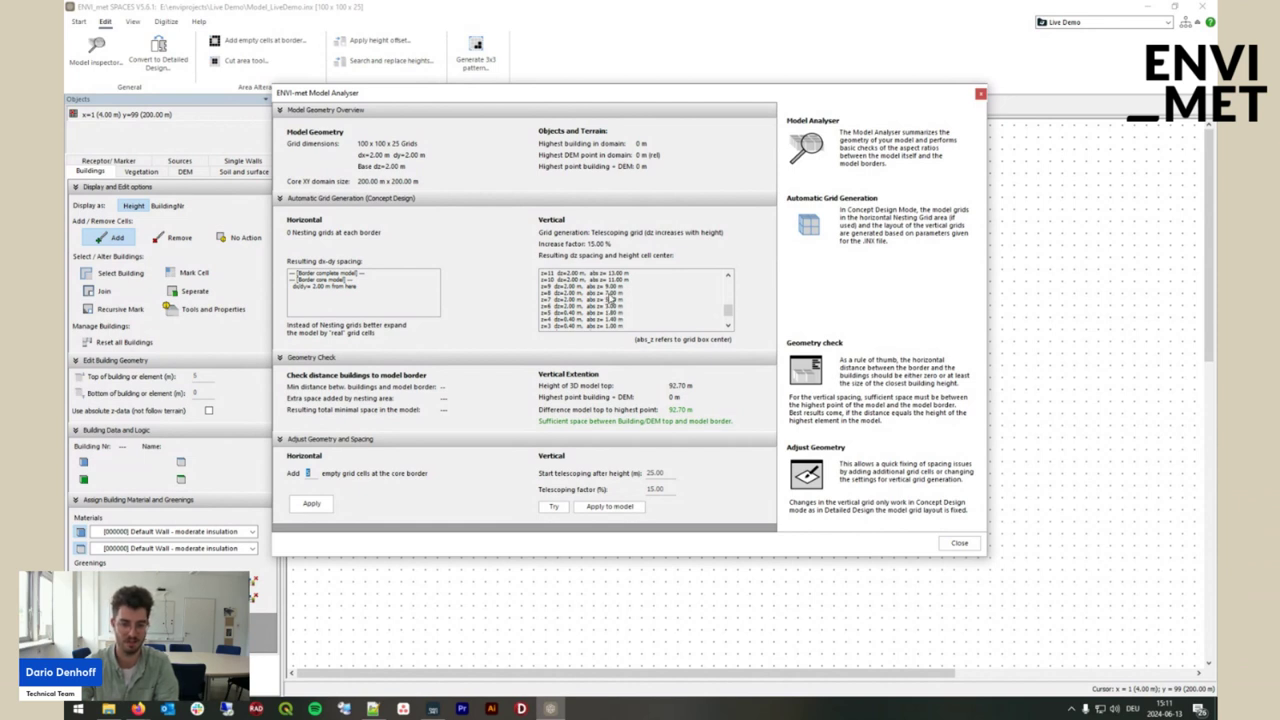
{"action": "scroll", "coordinate": [614, 298], "scroll_direction": "up", "scroll_amount": 4}
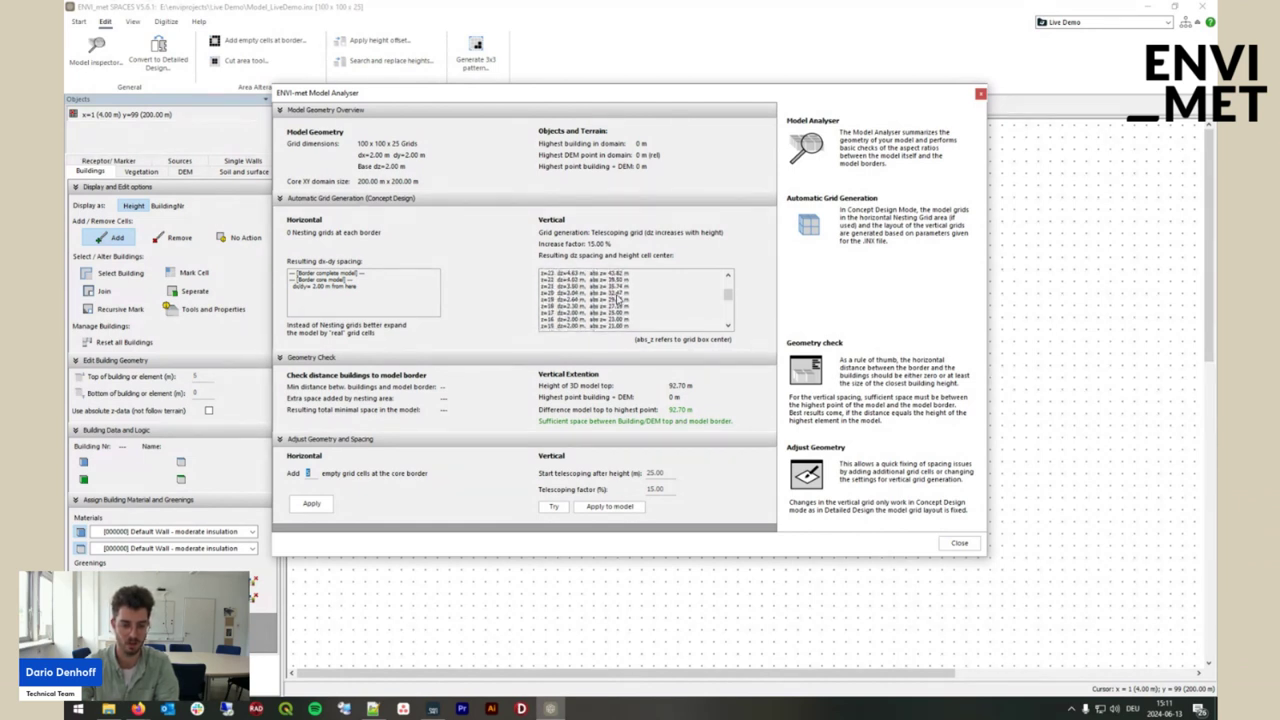
{"action": "left_click", "coordinate": [582, 315]}
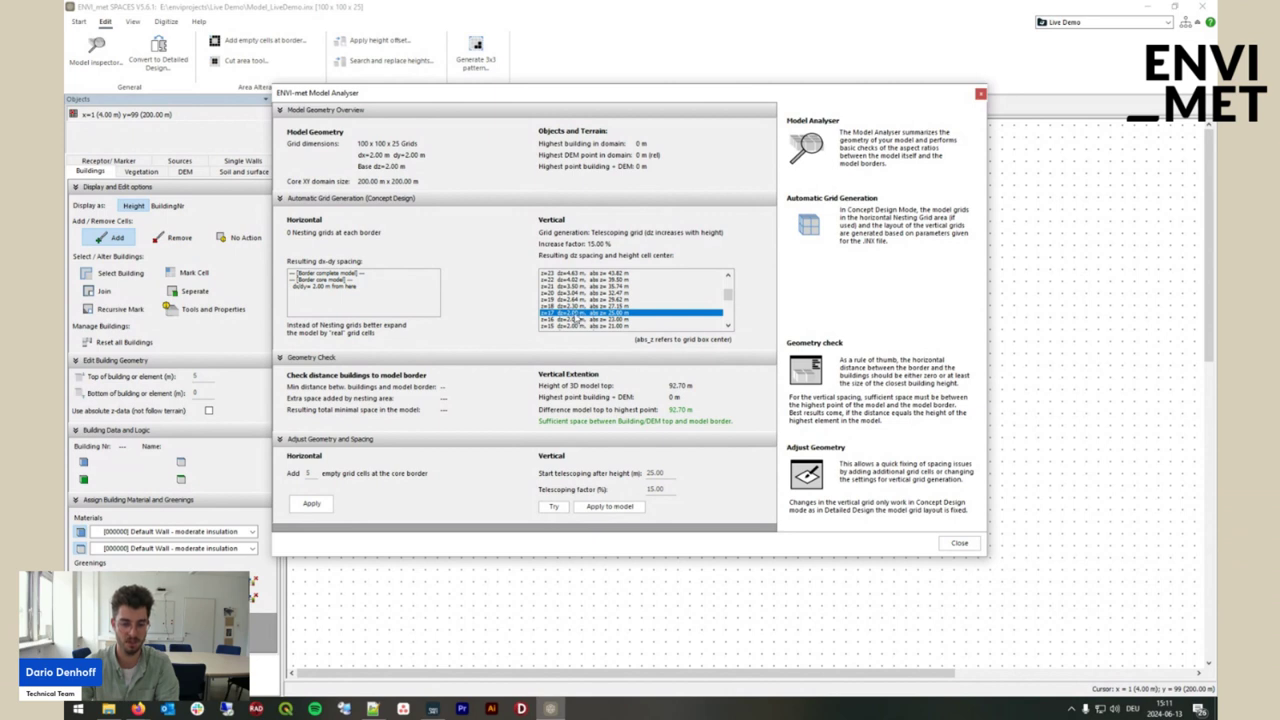
{"action": "left_click", "coordinate": [600, 306]}
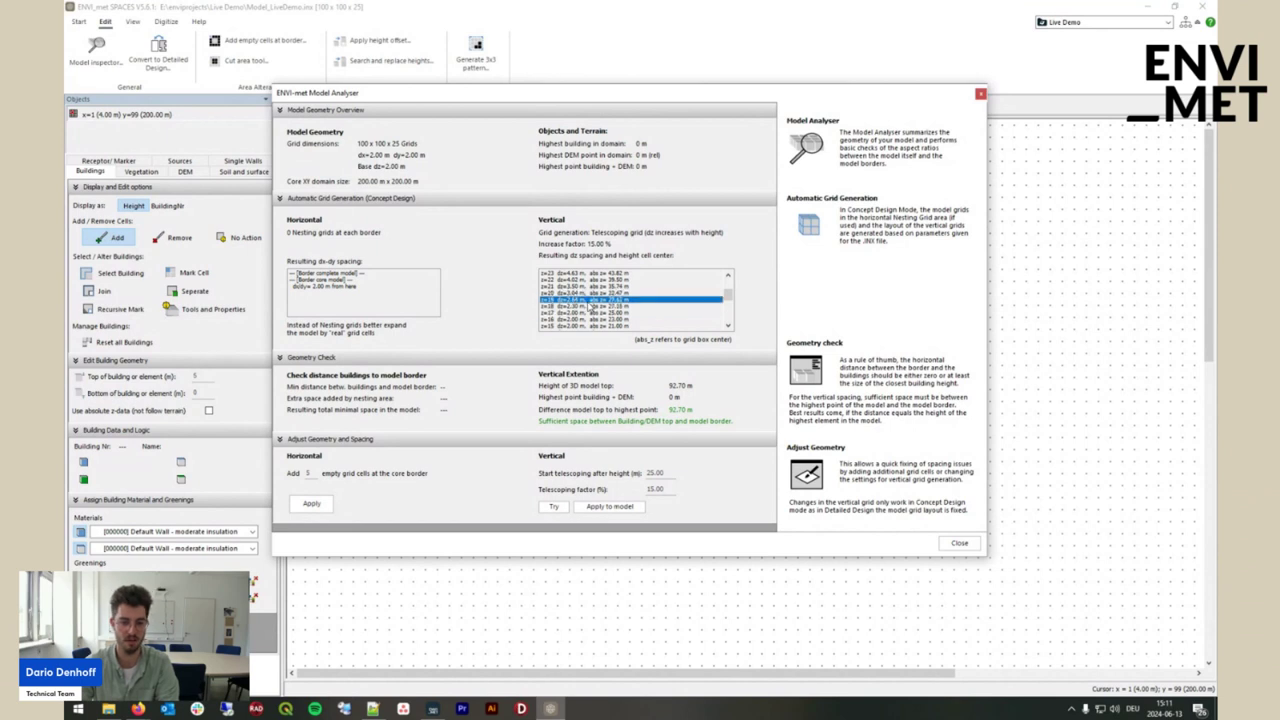
{"action": "scroll", "coordinate": [588, 305], "scroll_direction": "up", "scroll_amount": 3}
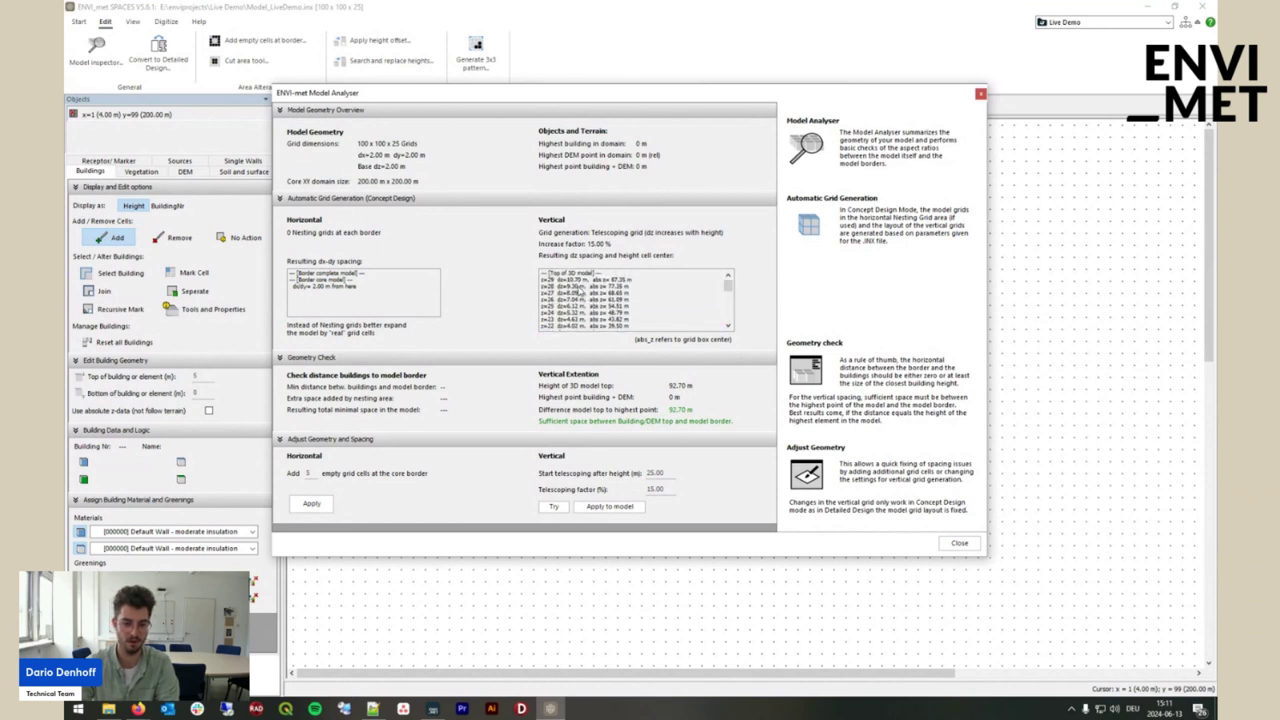
Check the topmost cell in the vertical dz spacing list and close the Model Inspector
{"action": "left_click", "coordinate": [584, 281]}
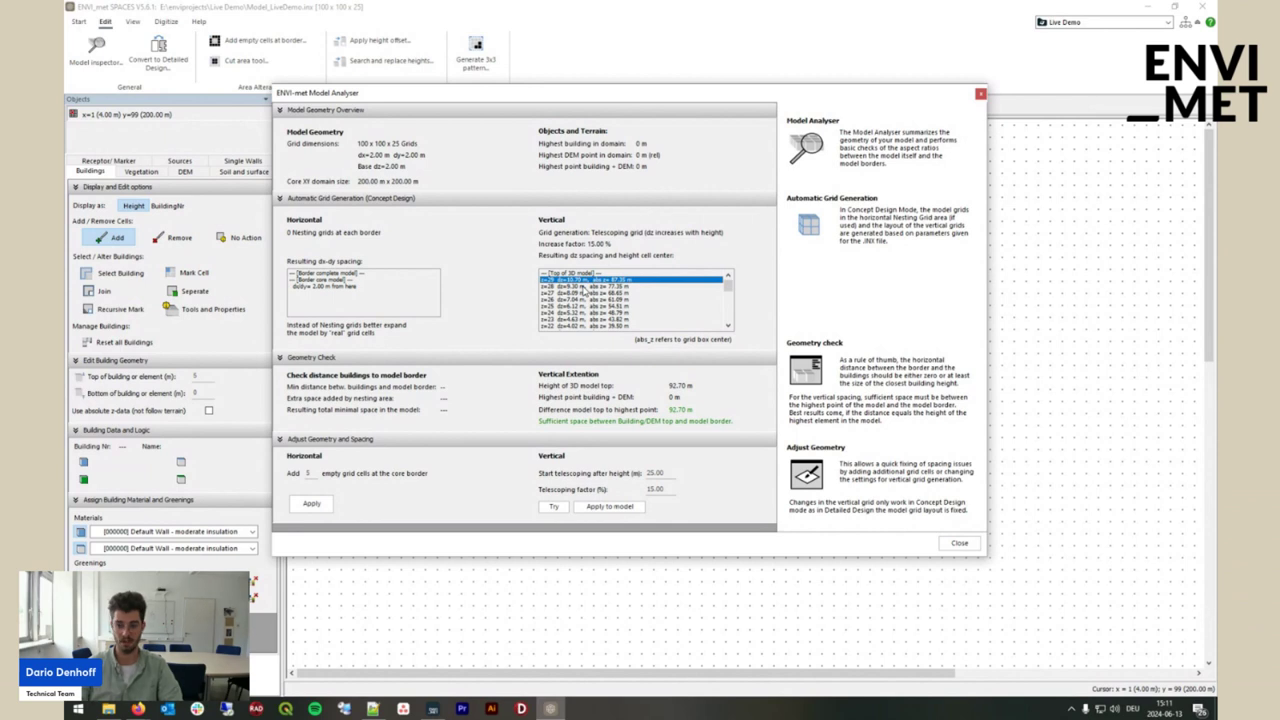
{"action": "left_click", "coordinate": [959, 543]}
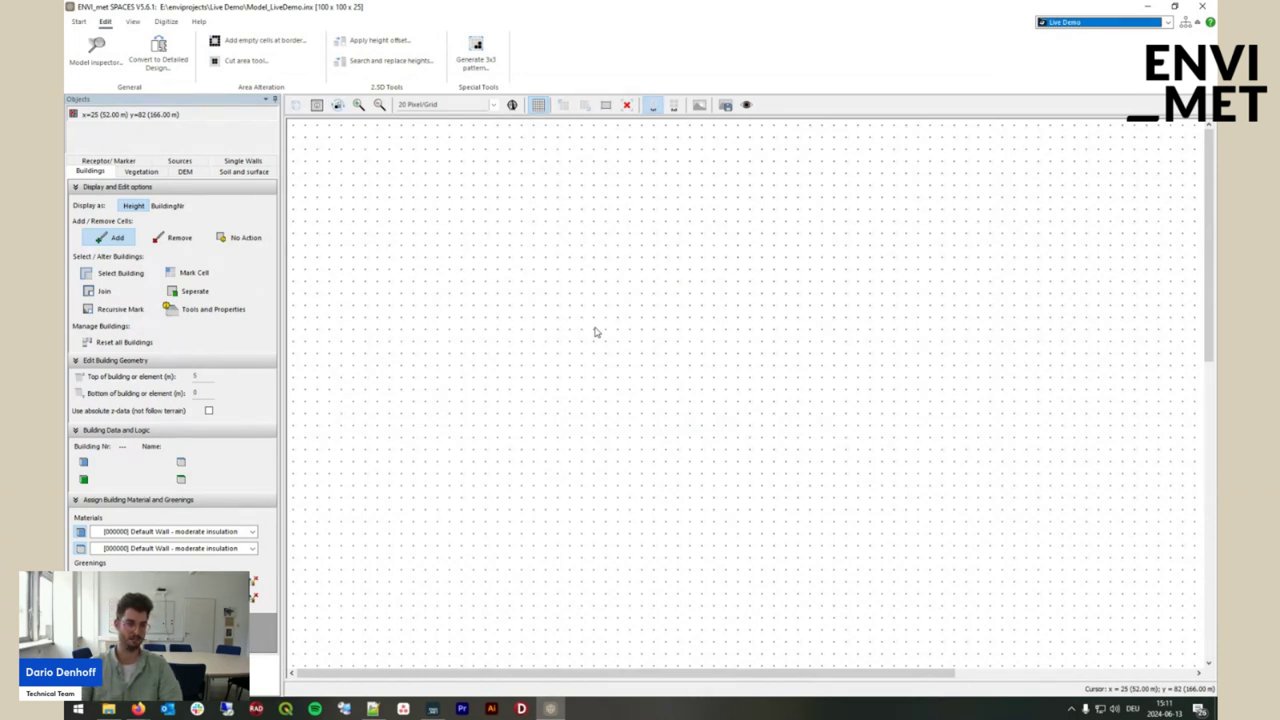
{"action": "left_click", "coordinate": [79, 21]}
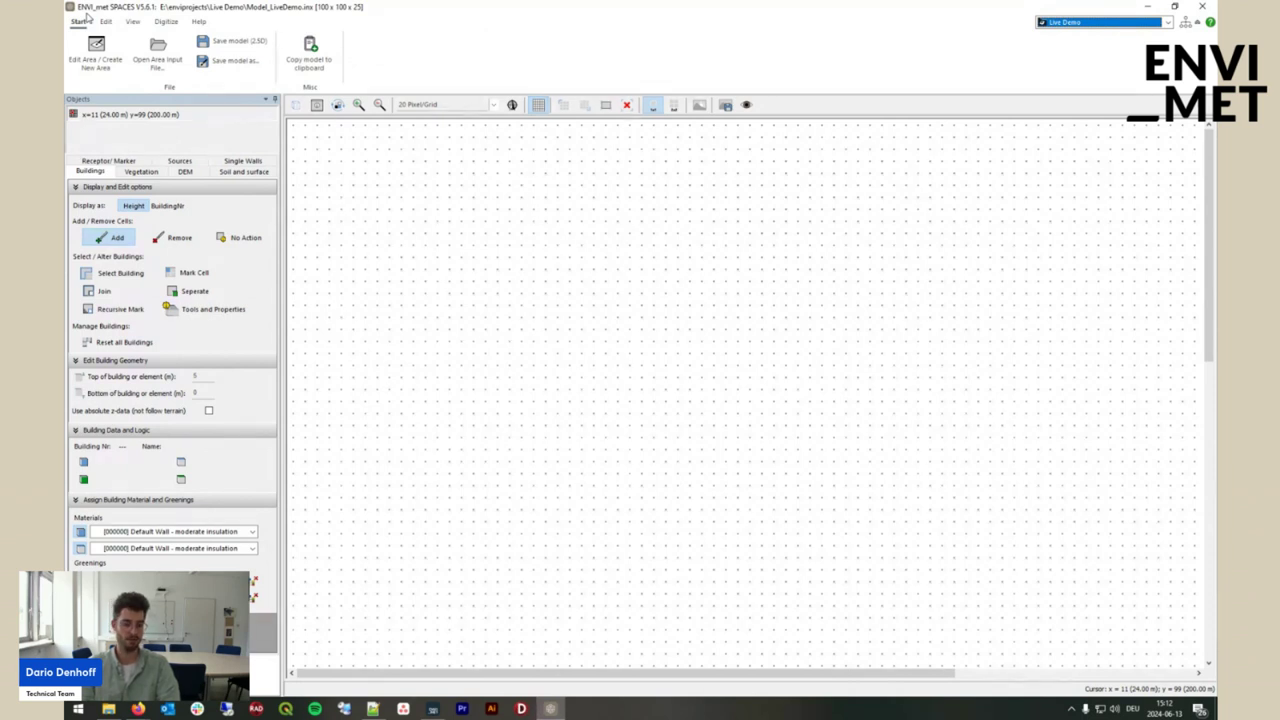
Set the top of building to 24 m and place one building cell in the grid with the 1x1 pen
{"action": "left_click", "coordinate": [98, 176]}
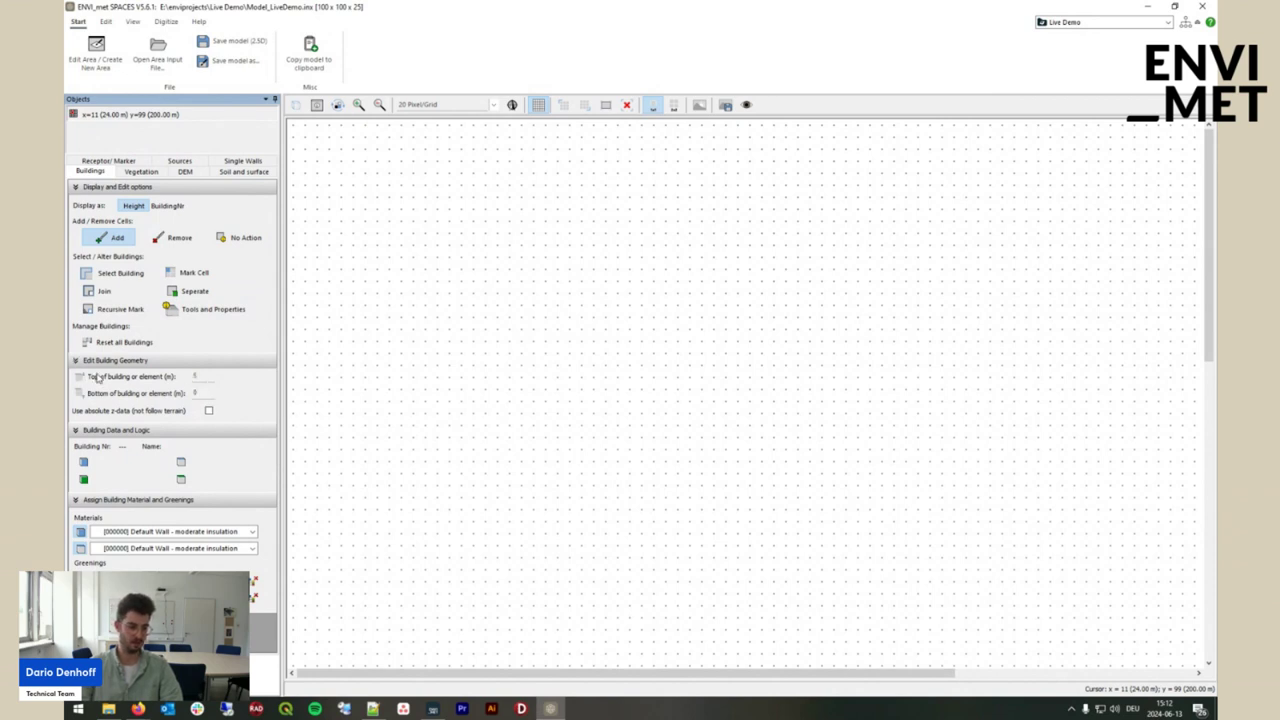
{"action": "double_click", "coordinate": [203, 377]}
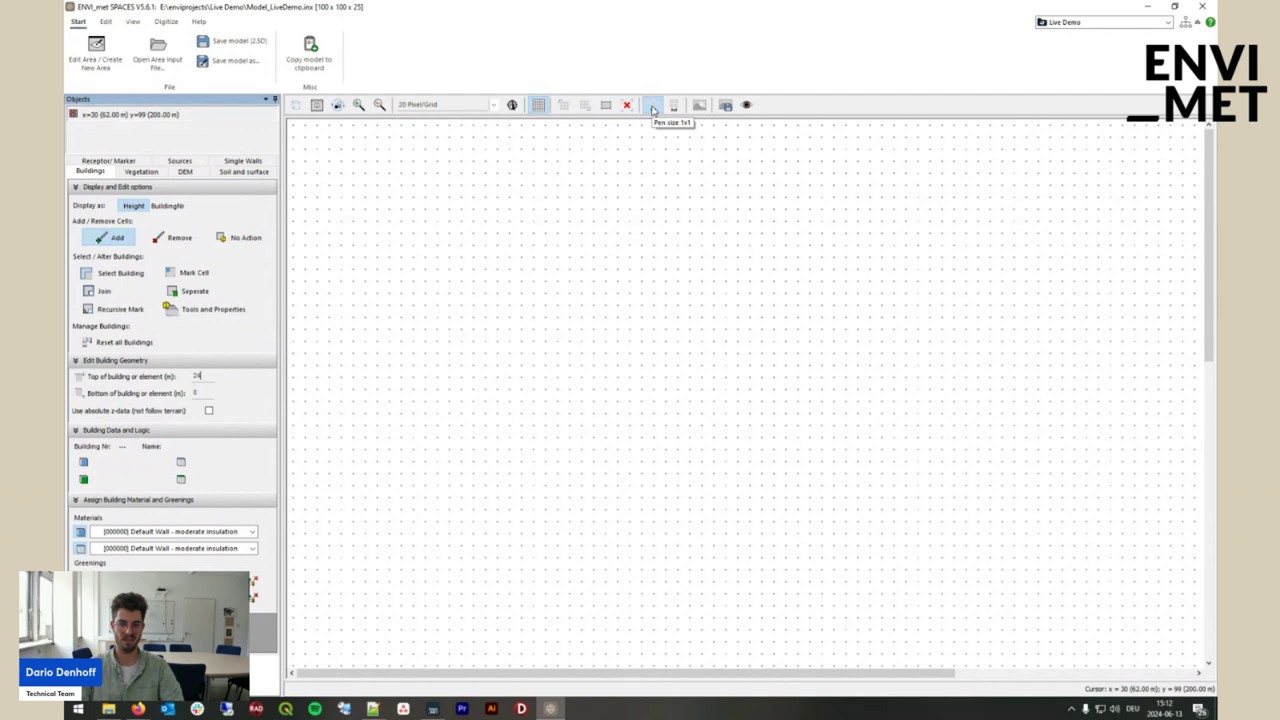
{"action": "left_click", "coordinate": [653, 108]}
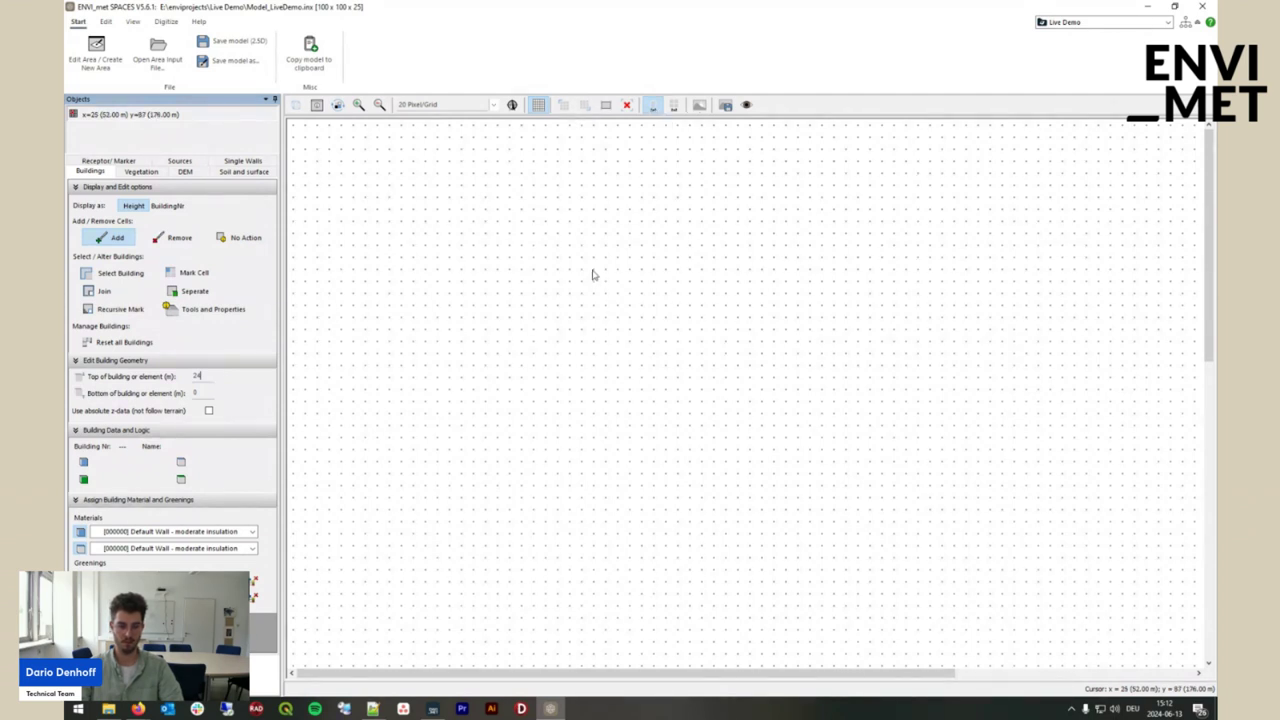
{"action": "left_click", "coordinate": [593, 269]}
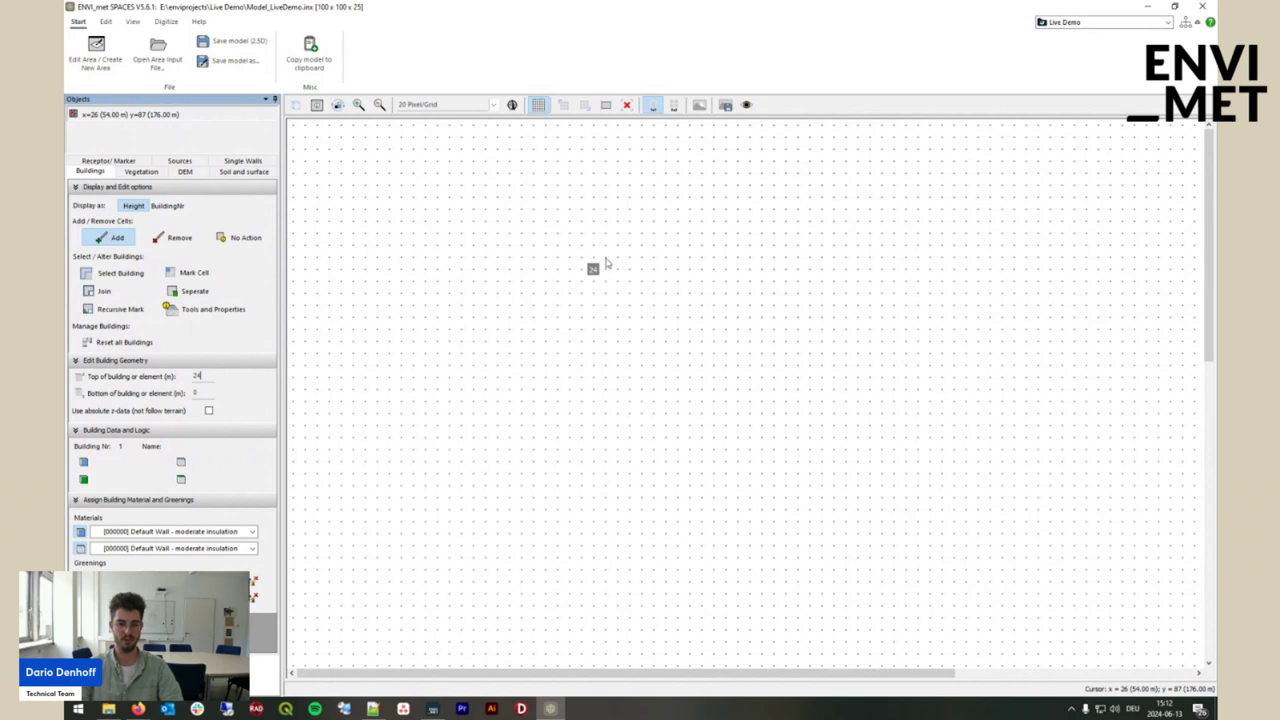
Extend the cell with the larger pen into a square 10 x 10 cell courtyard building, 24 m high with two-cell-thick wings
{"action": "left_click", "coordinate": [675, 106]}
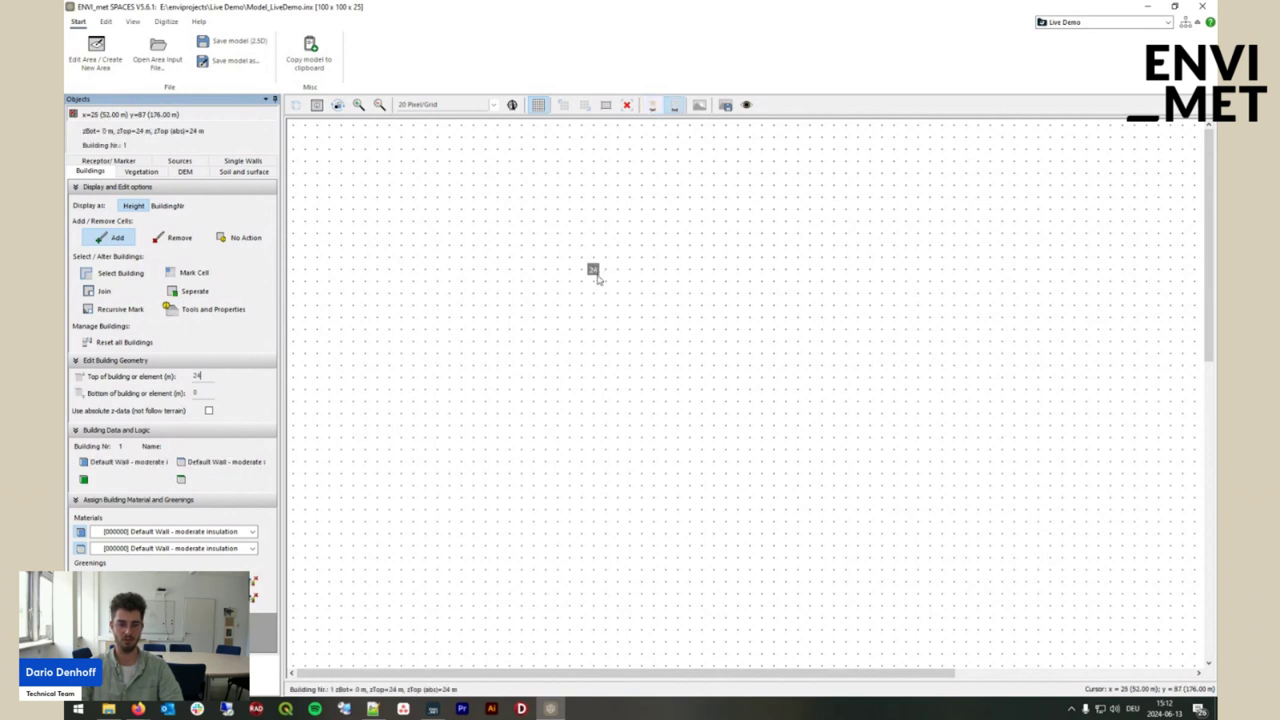
{"action": "left_click", "coordinate": [593, 271]}
{"action": "left_click", "coordinate": [597, 272]}
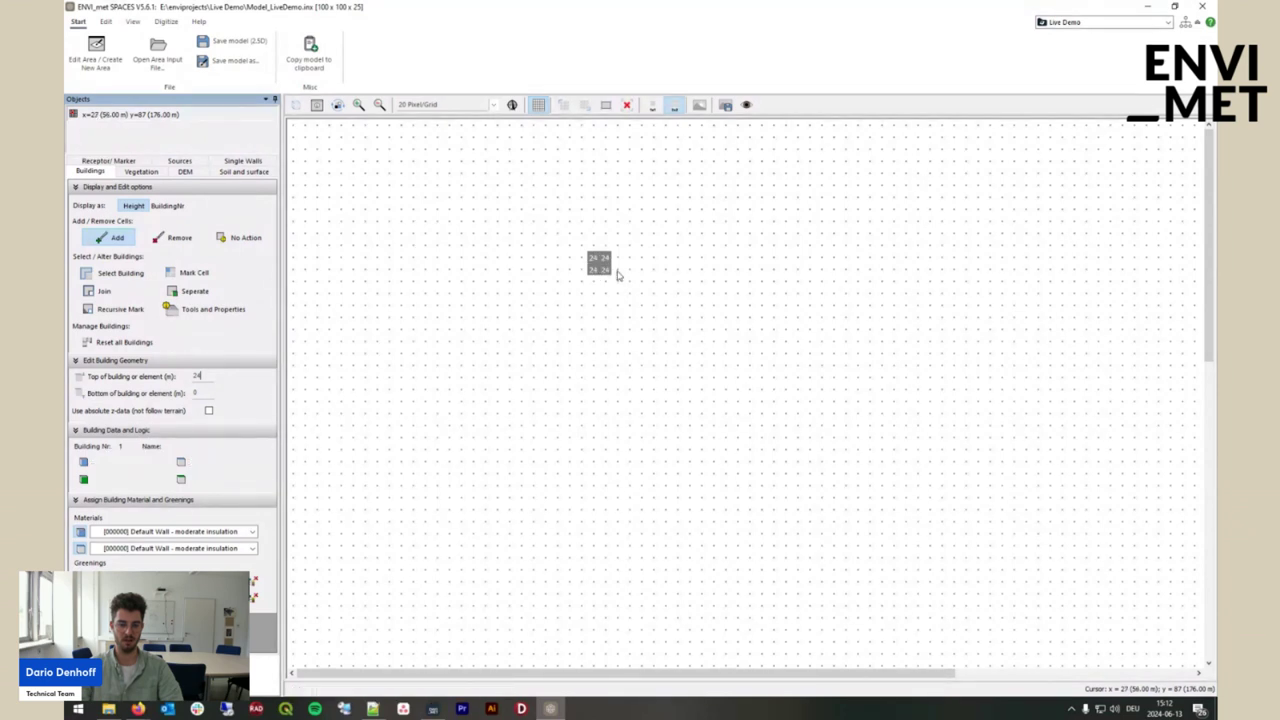
{"action": "left_click", "coordinate": [619, 273]}
{"action": "left_click", "coordinate": [645, 273]}
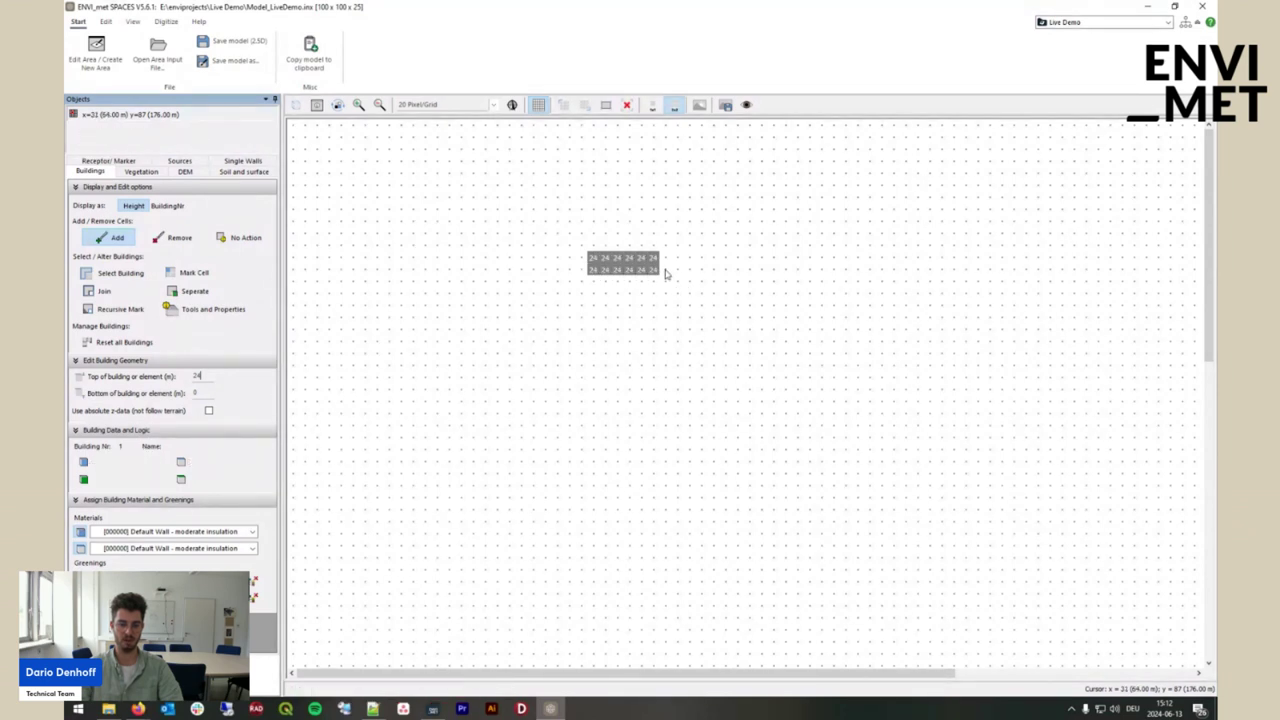
{"action": "left_click", "coordinate": [668, 273]}
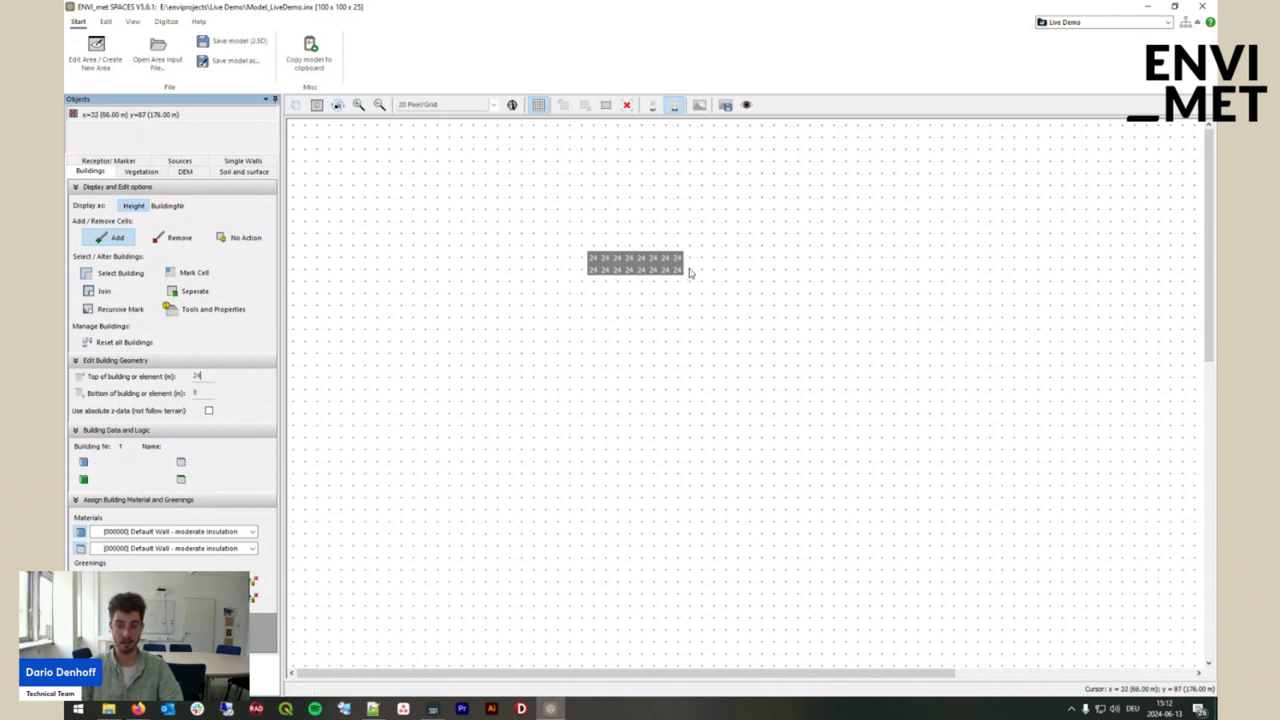
{"action": "left_click", "coordinate": [690, 273]}
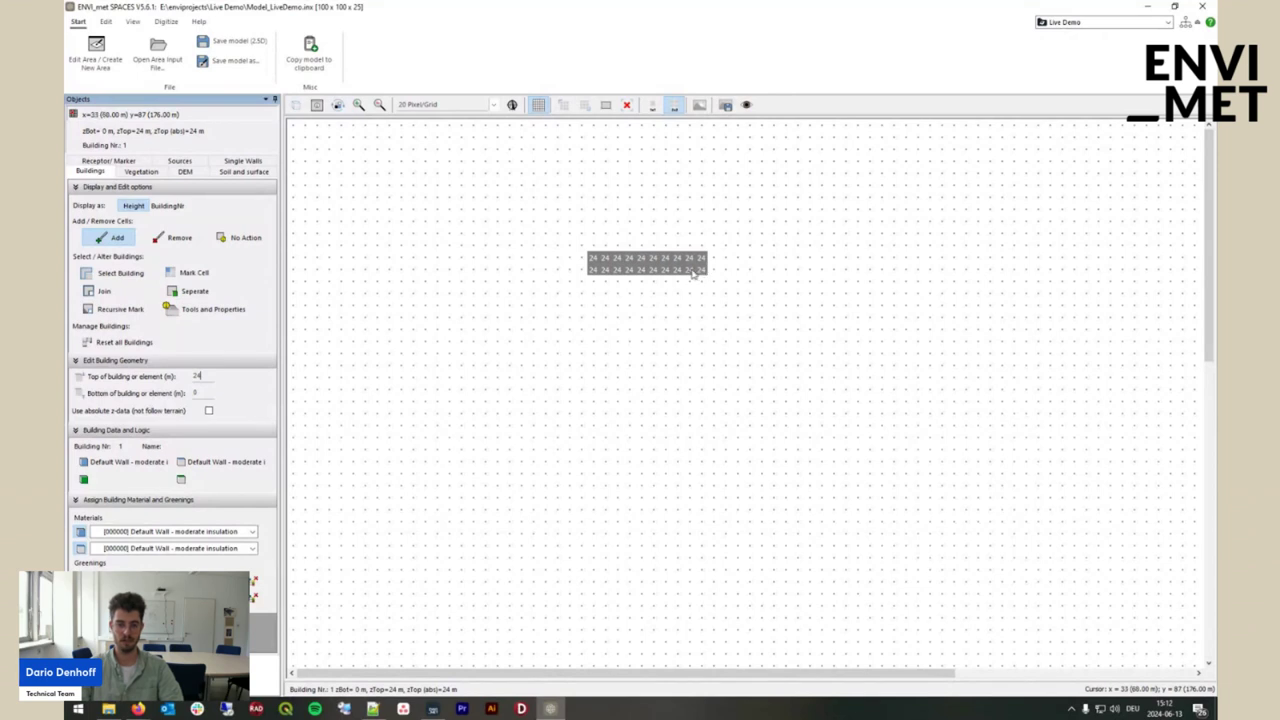
{"action": "mouse_move", "coordinate": [596, 272]}
{"action": "left_mouse_down"}
{"action": "mouse_move", "coordinate": [594, 366]}
{"action": "mouse_move", "coordinate": [688, 364]}
{"action": "mouse_move", "coordinate": [692, 295]}
{"action": "left_mouse_up"}
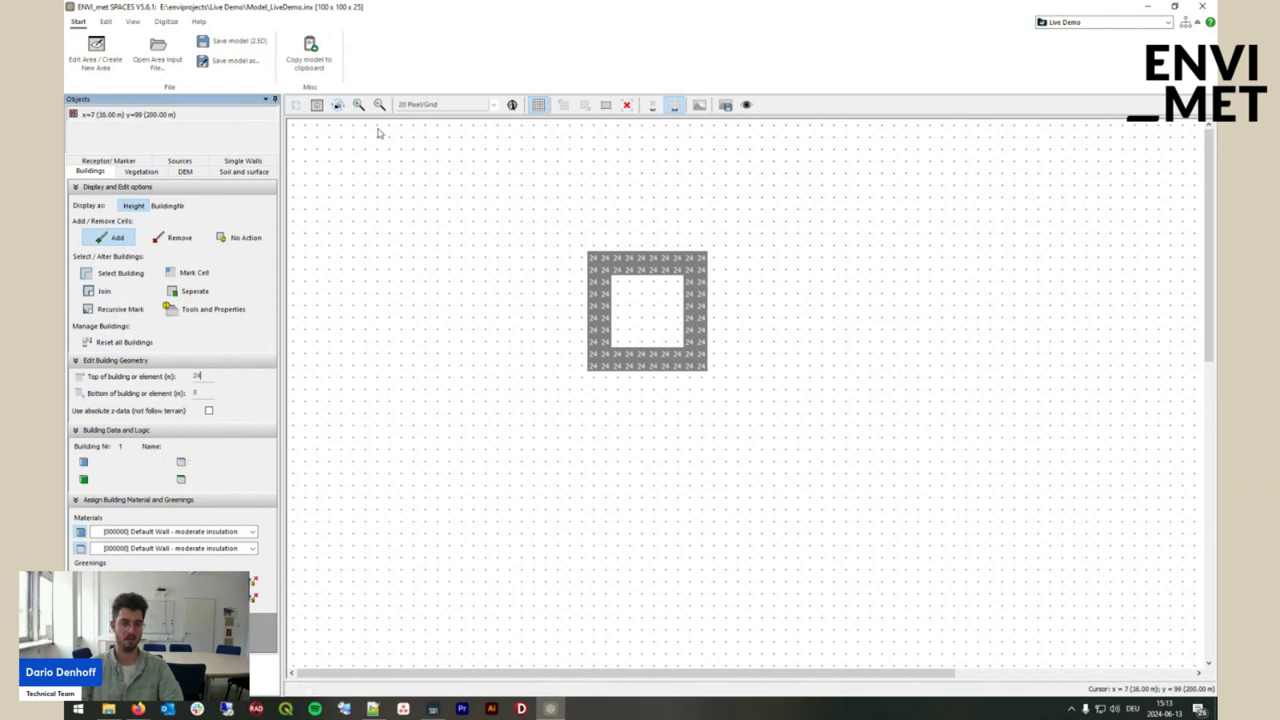
Switch to the 3D view and examine the courtyard building up close from different angles
{"action": "left_click", "coordinate": [299, 106]}
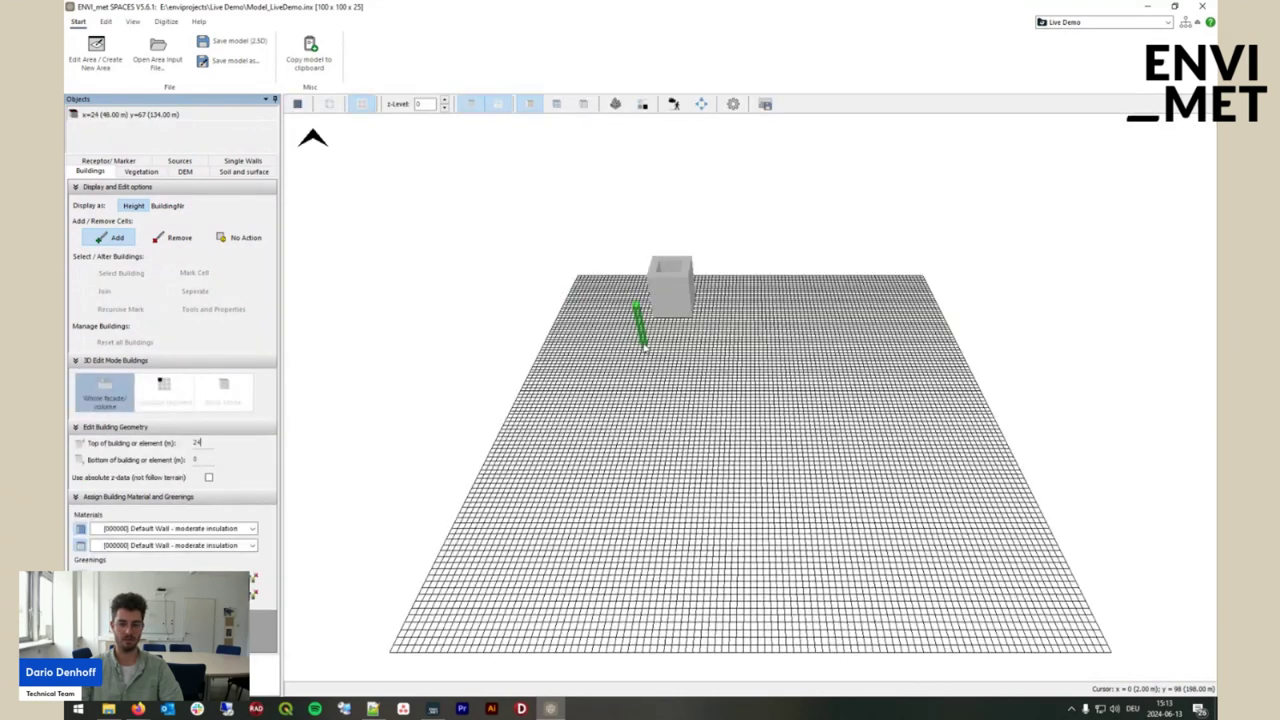
{"action": "left_click_drag", "start_coordinate": [645, 307], "coordinate": [668, 370]}
{"action": "scroll", "coordinate": [700, 420], "scroll_direction": "up", "scroll_amount": 6}
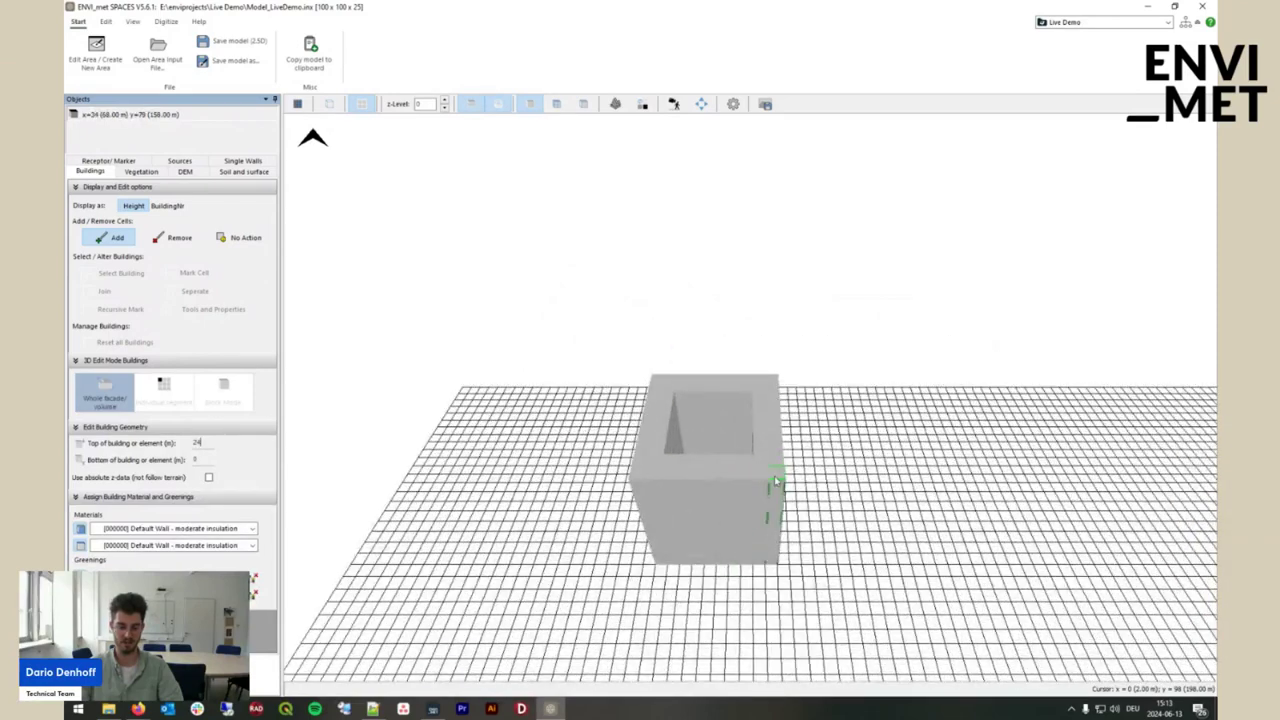
{"action": "scroll", "coordinate": [770, 476], "scroll_direction": "up", "scroll_amount": 2}
{"action": "scroll", "coordinate": [773, 479], "scroll_direction": "down", "scroll_amount": 4}
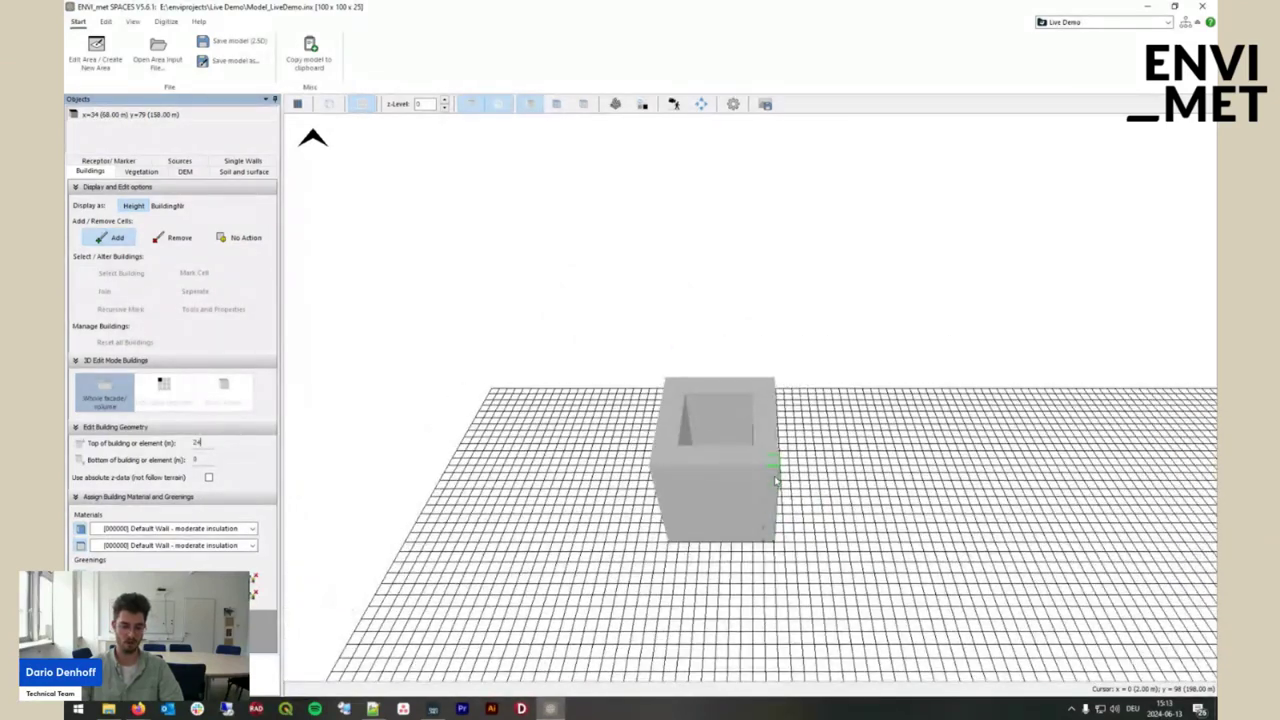
{"action": "mouse_move", "coordinate": [885, 555]}
{"action": "left_mouse_down"}
{"action": "mouse_move", "coordinate": [829, 572]}
{"action": "mouse_move", "coordinate": [893, 578]}
{"action": "mouse_move", "coordinate": [790, 550]}
{"action": "left_mouse_up"}
Place a 24 m high test column on the 3D grid in front of the courtyard building and remove it again
{"action": "left_click", "coordinate": [680, 540]}
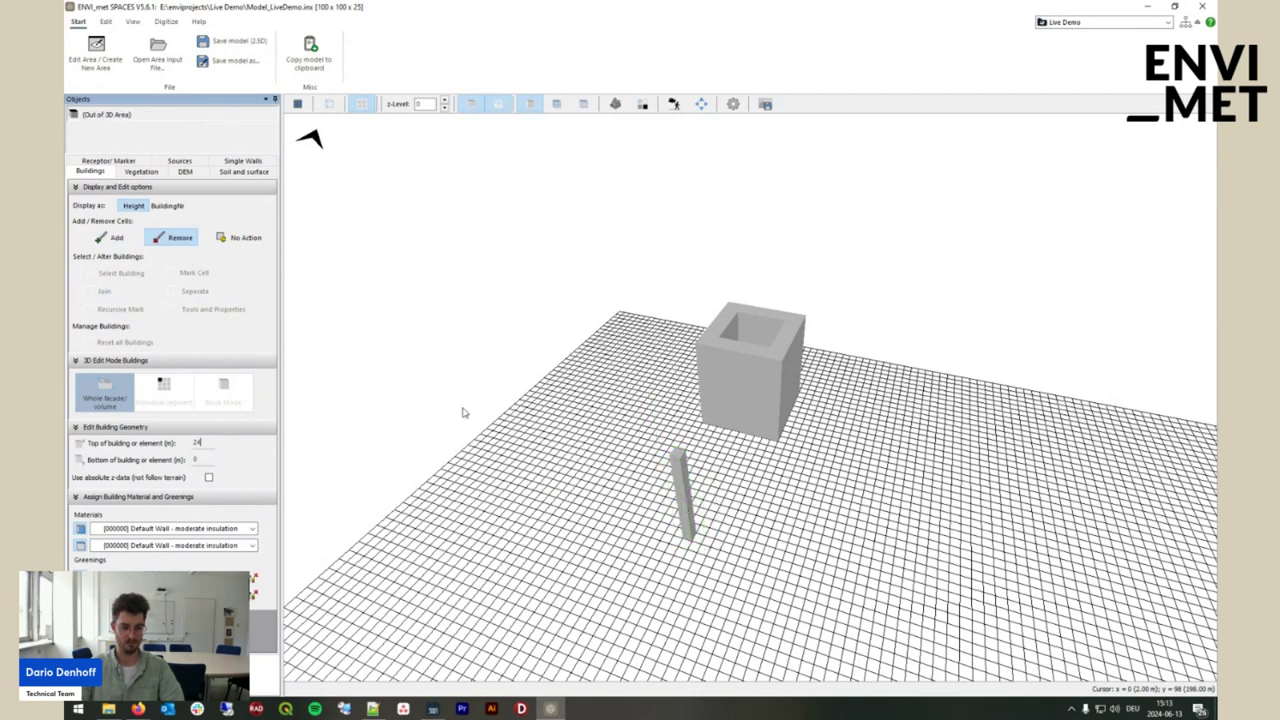
{"action": "key", "text": "shift"}
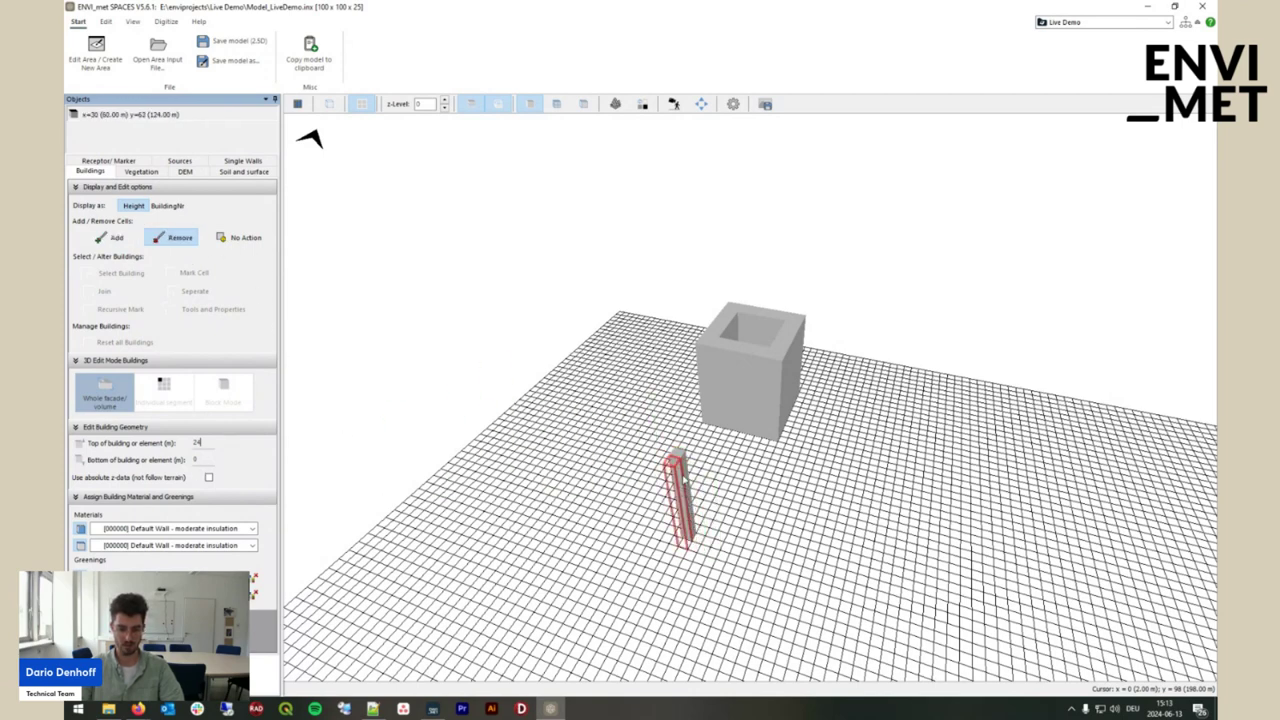
{"action": "left_click", "coordinate": [682, 478]}
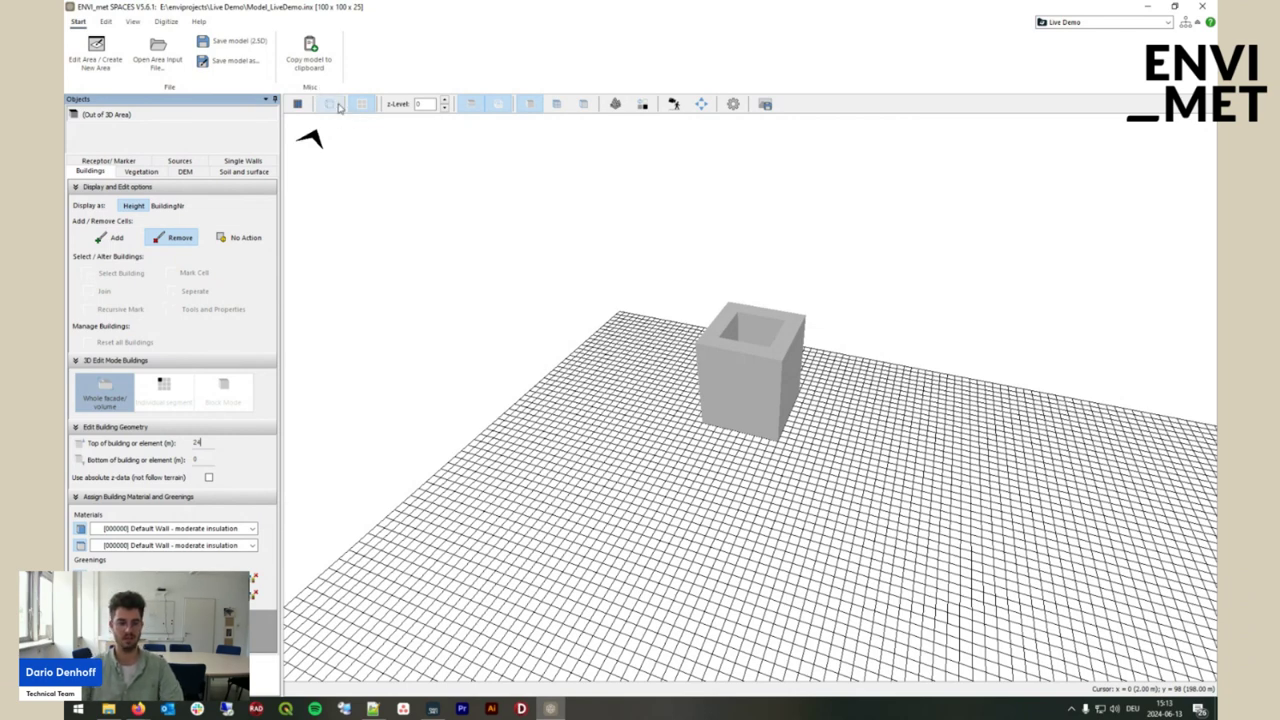
Show the outline of the model domain in the 3D view and hide it again
{"action": "left_click", "coordinate": [338, 107]}
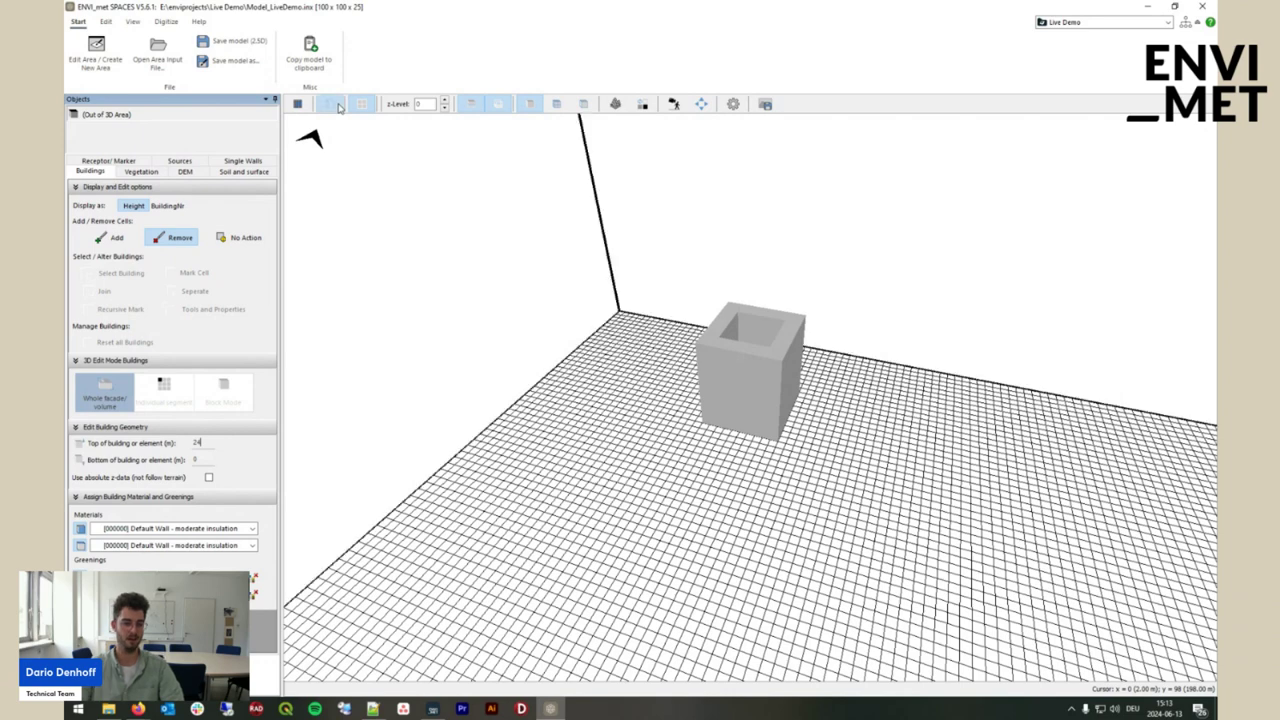
{"action": "left_click", "coordinate": [336, 107]}
Save the model from the 2D view and open the reloaded Model_LiveDemo.INX in Notepad++
{"action": "left_click", "coordinate": [300, 106]}
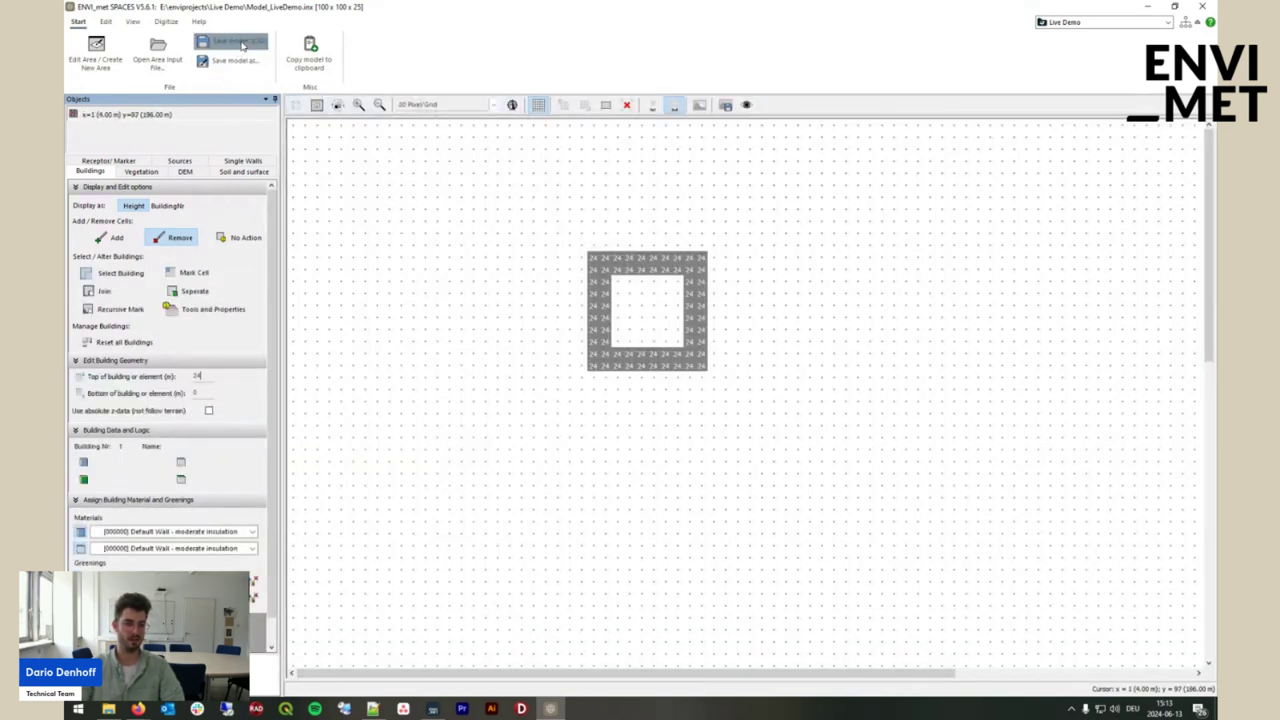
{"action": "left_click", "coordinate": [241, 45]}
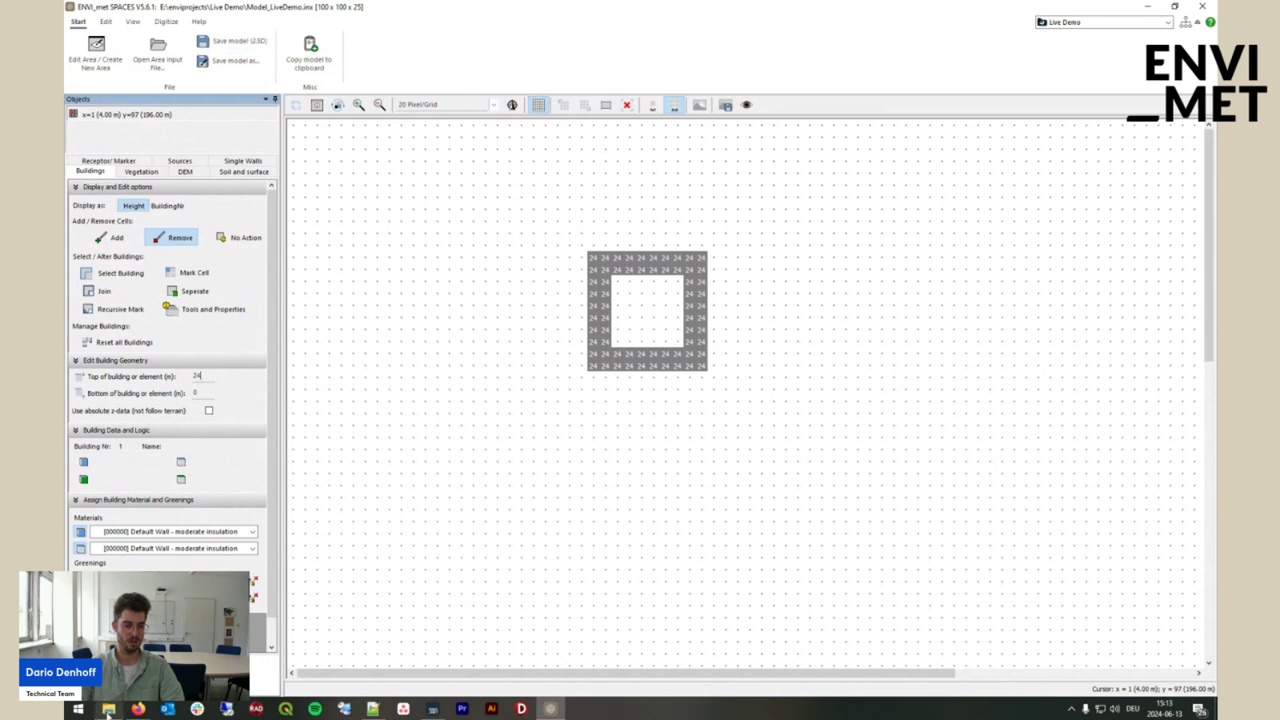
{"action": "left_click", "coordinate": [108, 708]}
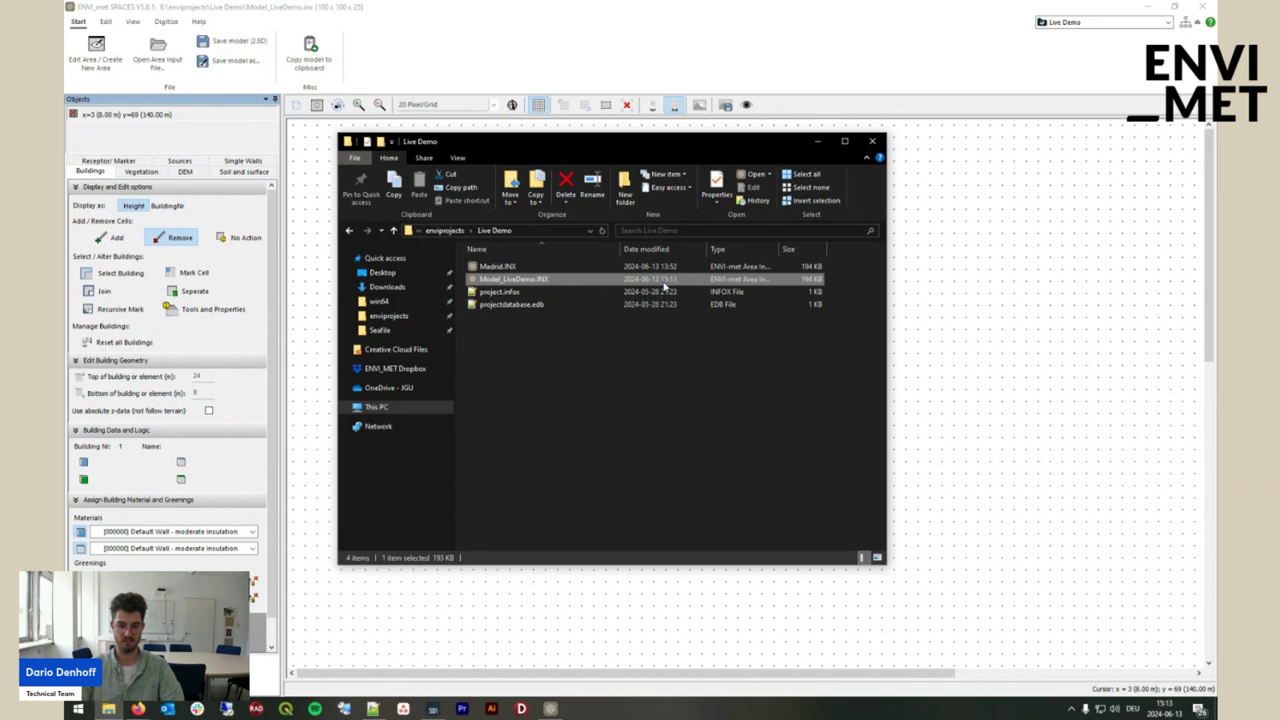
{"action": "right_click", "coordinate": [557, 282]}
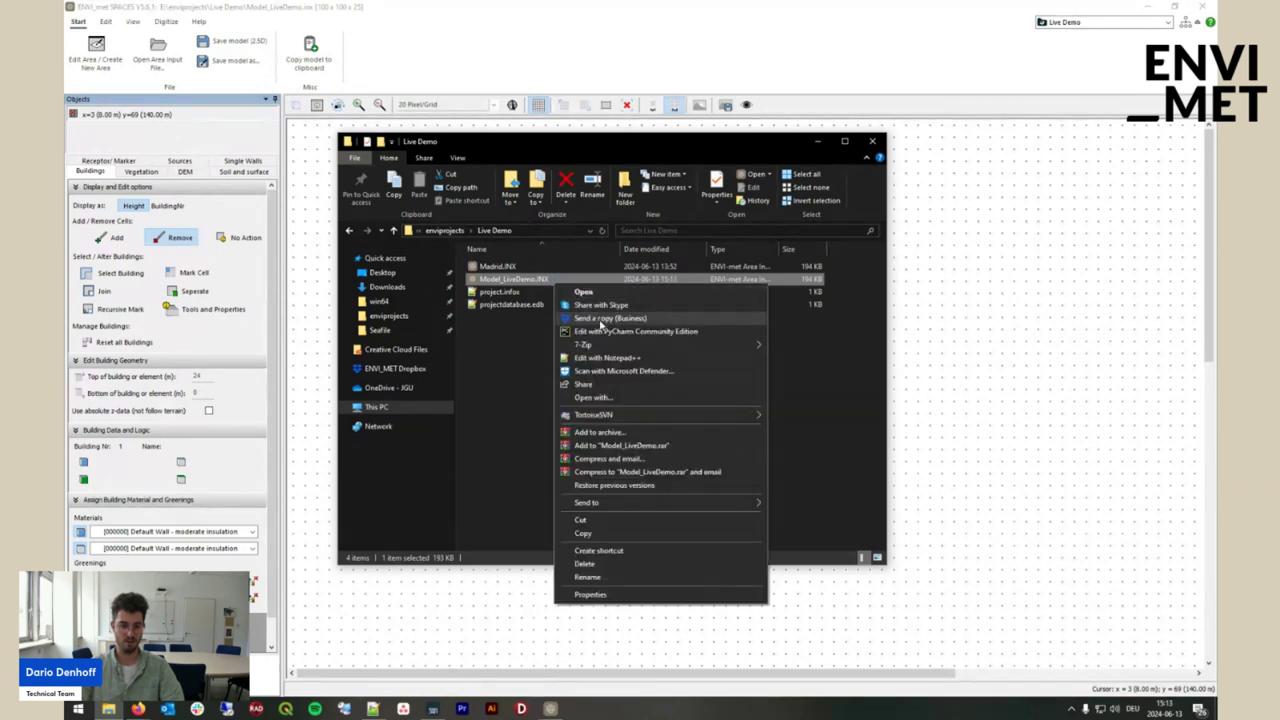
{"action": "left_click", "coordinate": [610, 358]}
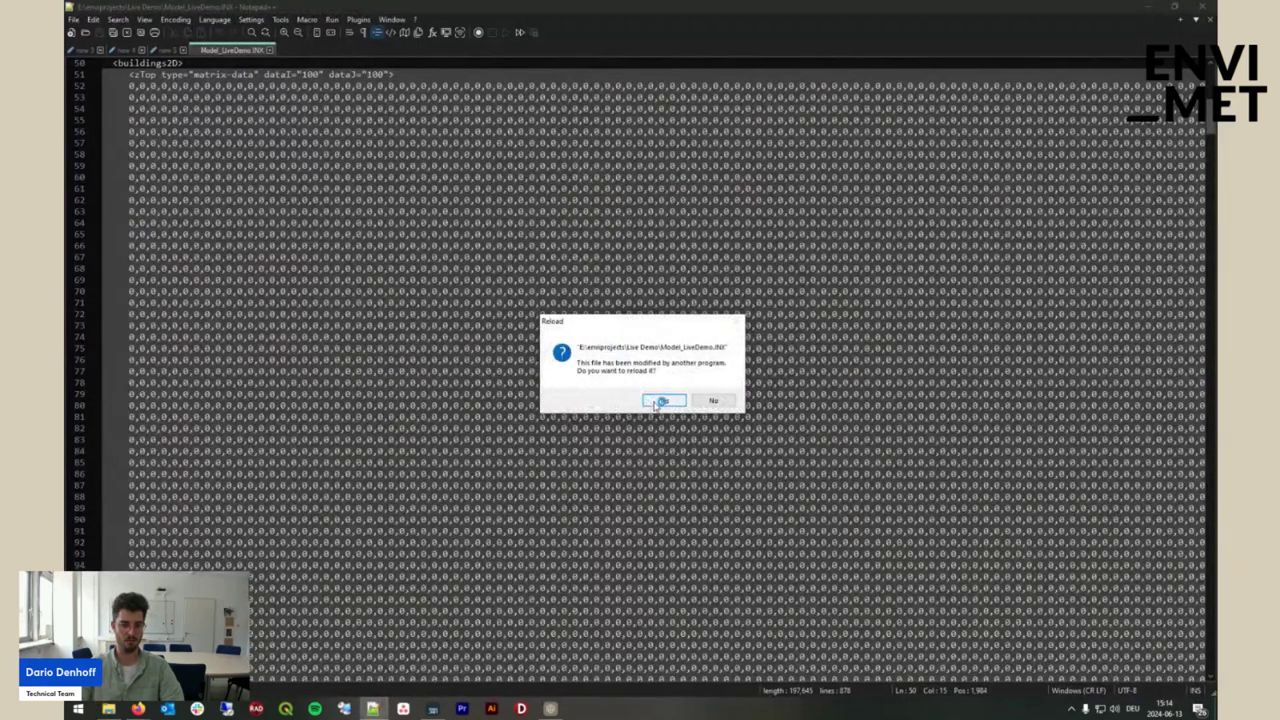
{"action": "left_click", "coordinate": [662, 402]}
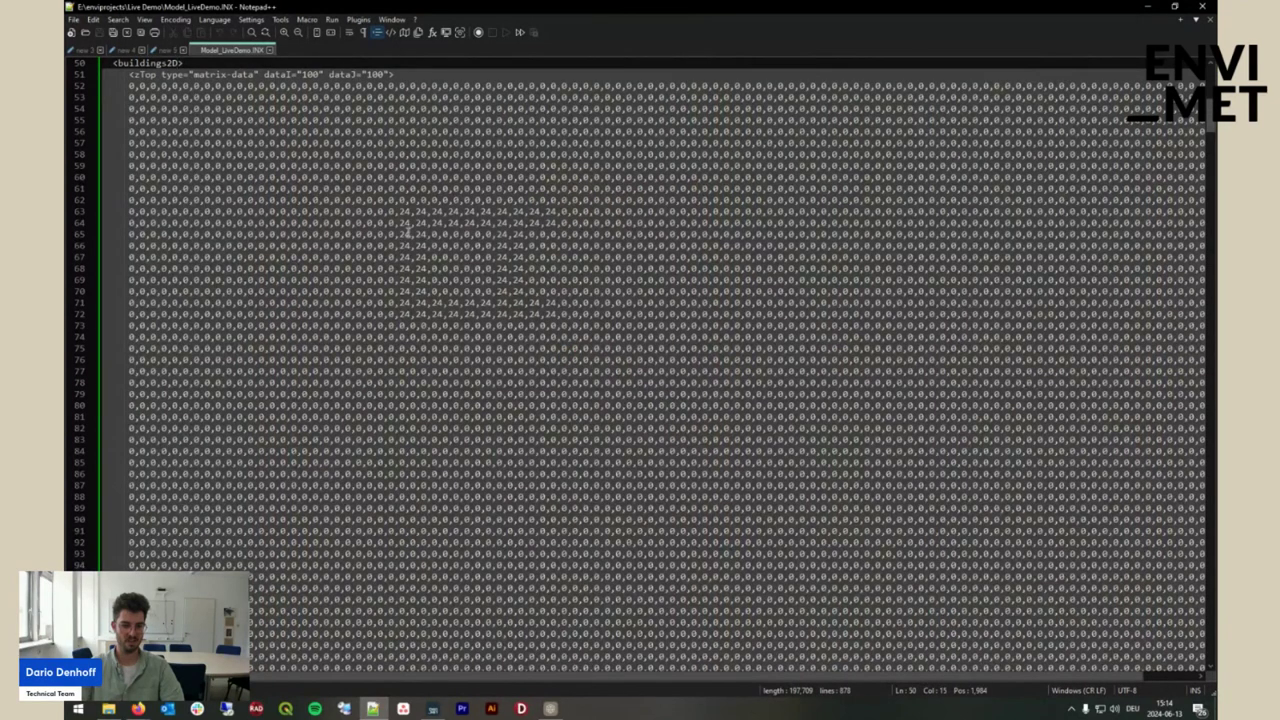
Highlight the value 24 in the zTop matrix and examine how the courtyard building is stored there
{"action": "double_click", "coordinate": [408, 235]}
{"action": "scroll", "coordinate": [562, 268], "scroll_direction": "down", "scroll_amount": 1}
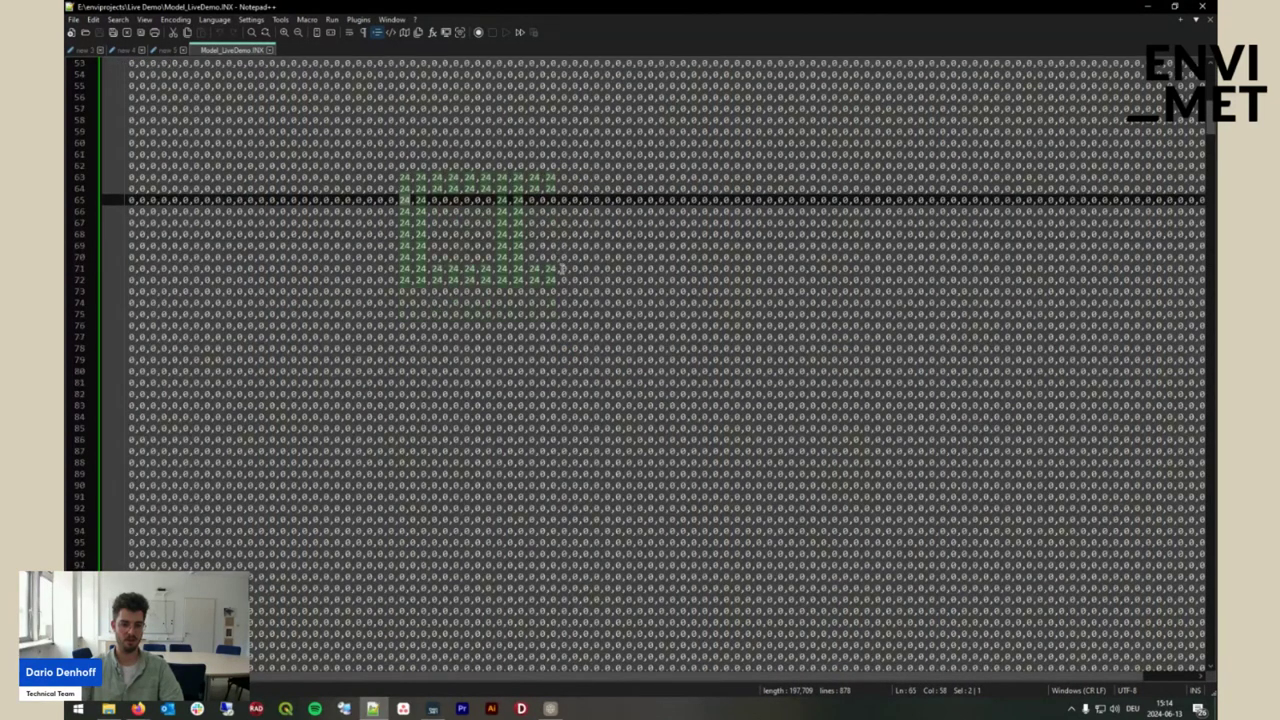
{"action": "scroll", "coordinate": [562, 268], "scroll_direction": "down", "scroll_amount": 1}
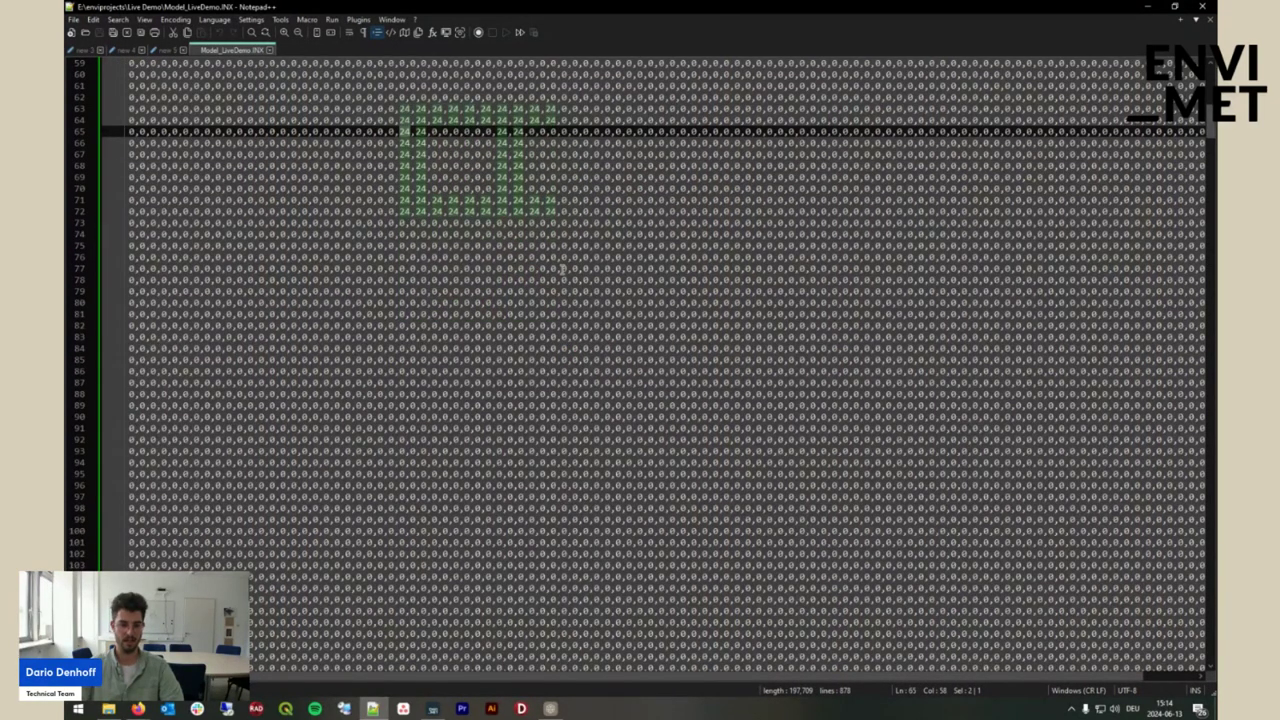
{"action": "scroll", "coordinate": [562, 269], "scroll_direction": "up", "scroll_amount": 3}
{"action": "scroll", "coordinate": [643, 451], "scroll_direction": "down", "scroll_amount": 2}
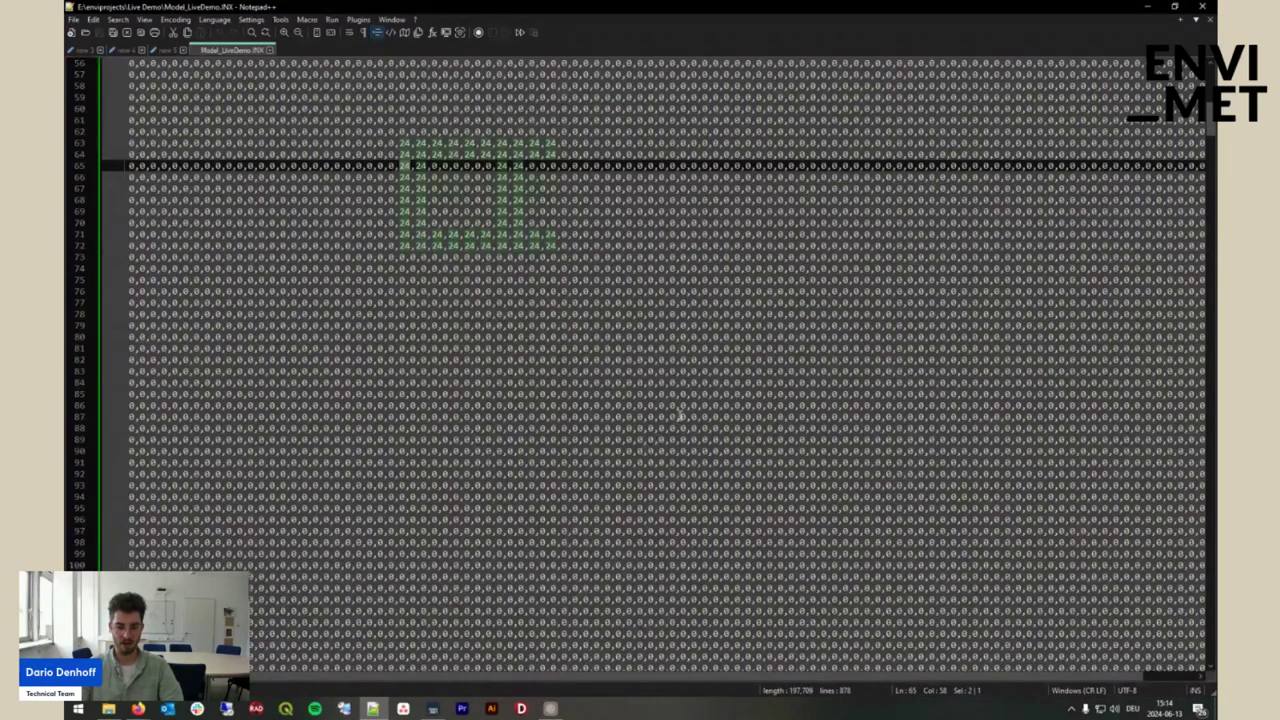
Change a 2 x 2 block of zeros in lines 85 and 86 of the zTop matrix to 10 and save the INX file
{"action": "left_click", "coordinate": [695, 394]}
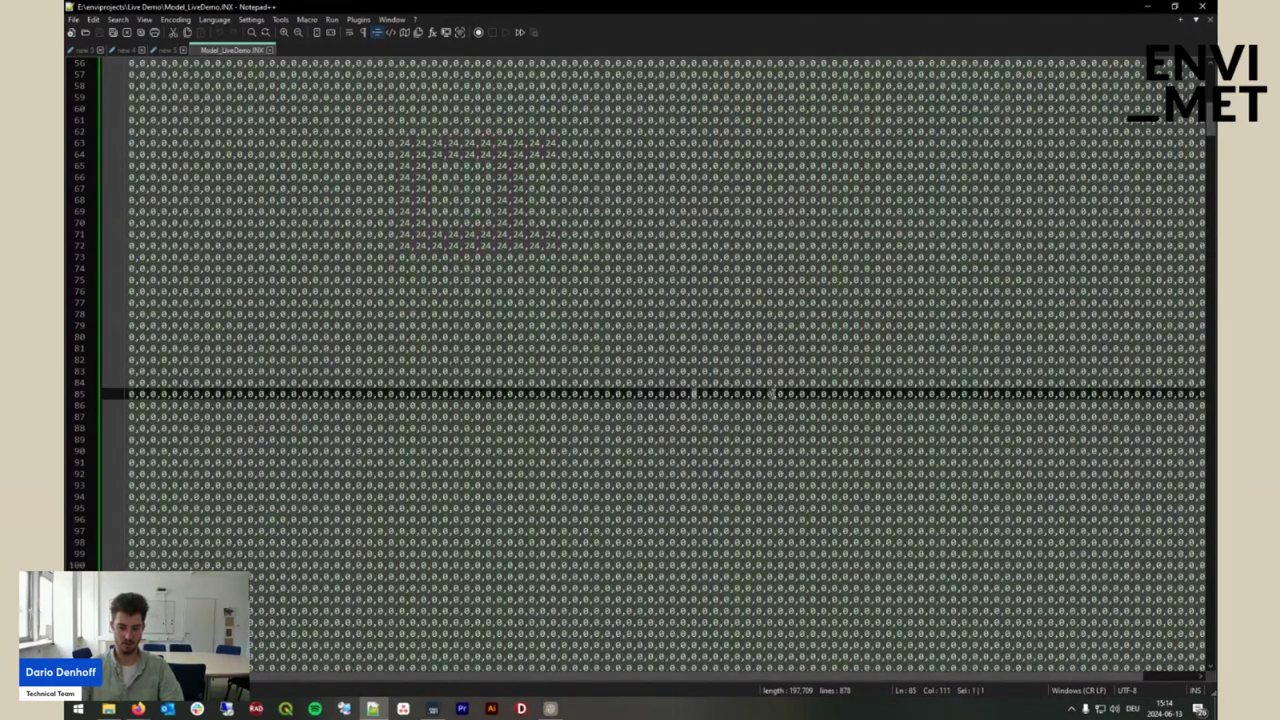
{"action": "key", "text": "Tab"}
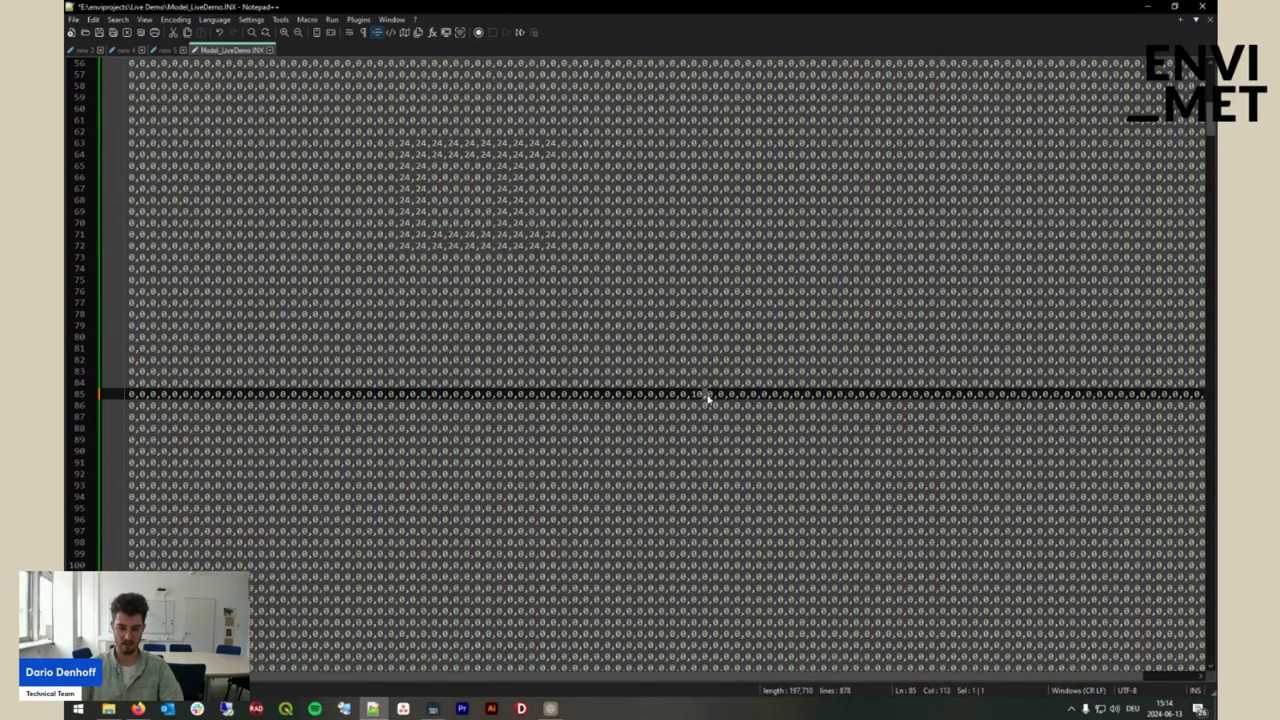
{"action": "key", "text": "Tab"}
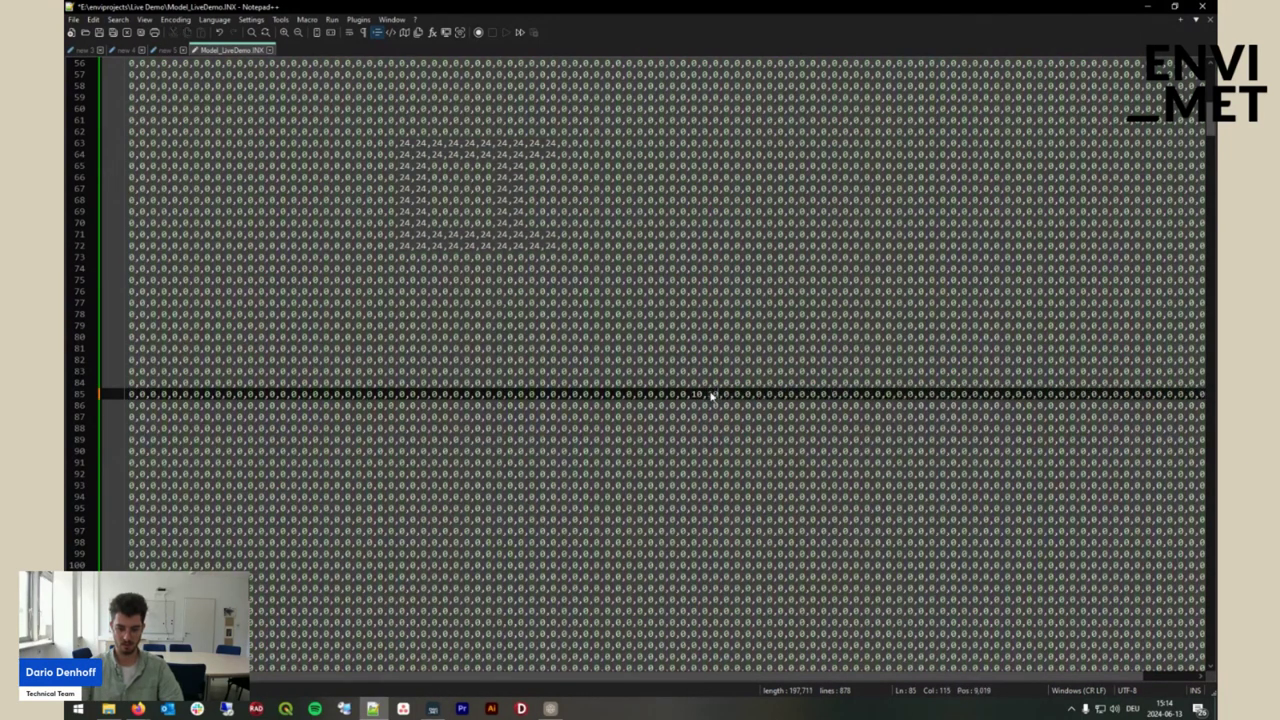
{"action": "left_click", "coordinate": [701, 405]}
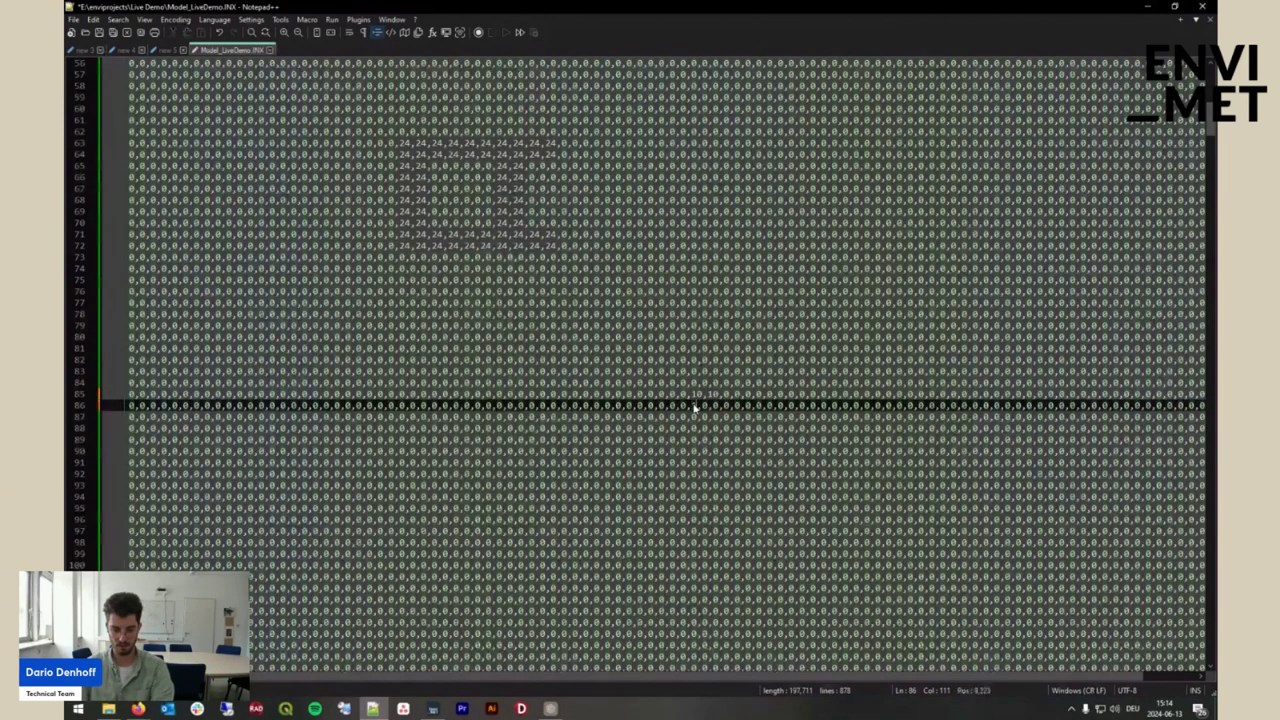
{"action": "key", "text": "Tab"}
{"action": "key", "text": "Right"}
{"action": "key", "text": "Right"}
{"action": "type", "text": "1"}
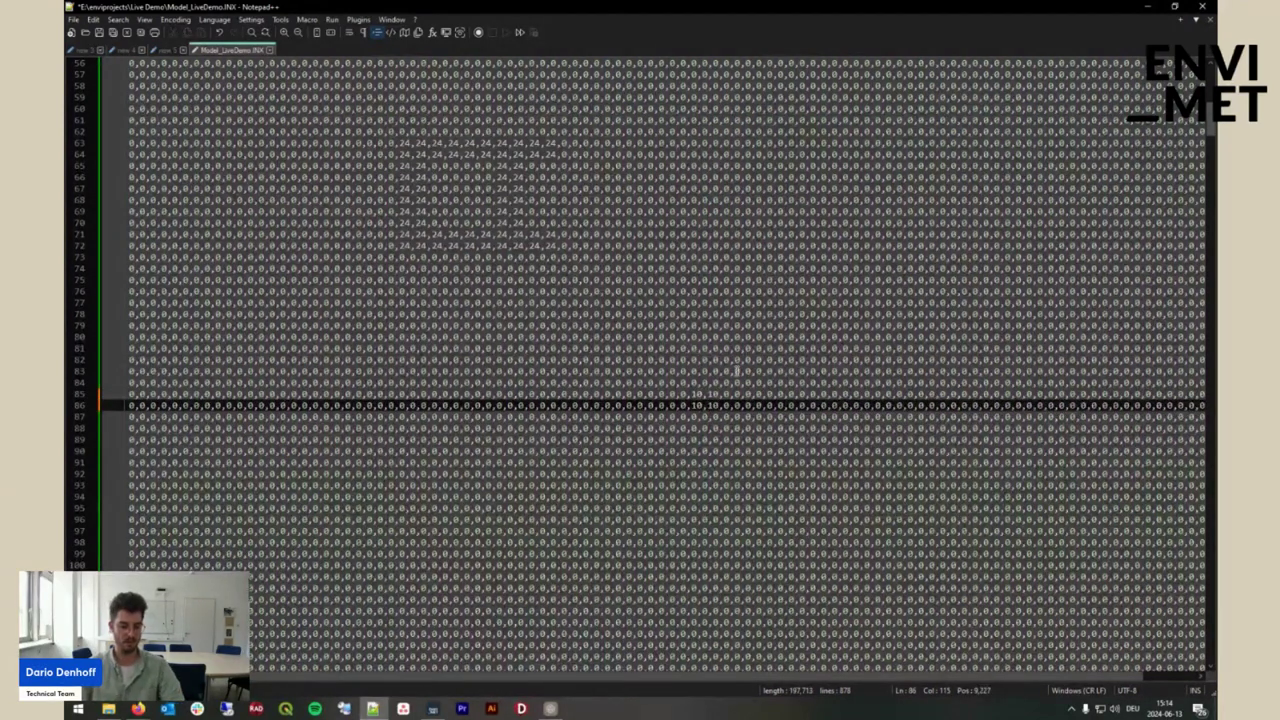
{"action": "key", "text": "ctrl+s"}
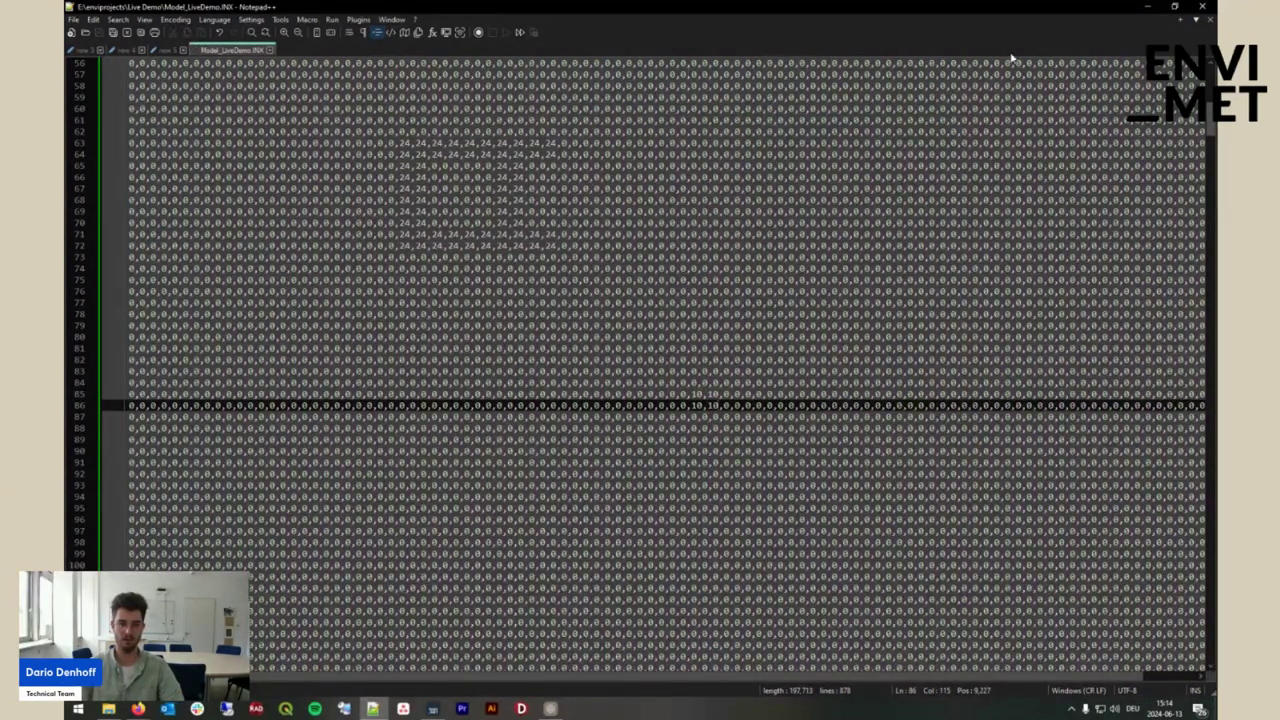
Switch back to ENVI-met Spaces and reload the edited Model_LiveDemo.INX area input file
{"action": "left_click", "coordinate": [1146, 6]}
{"action": "key", "text": "Return"}
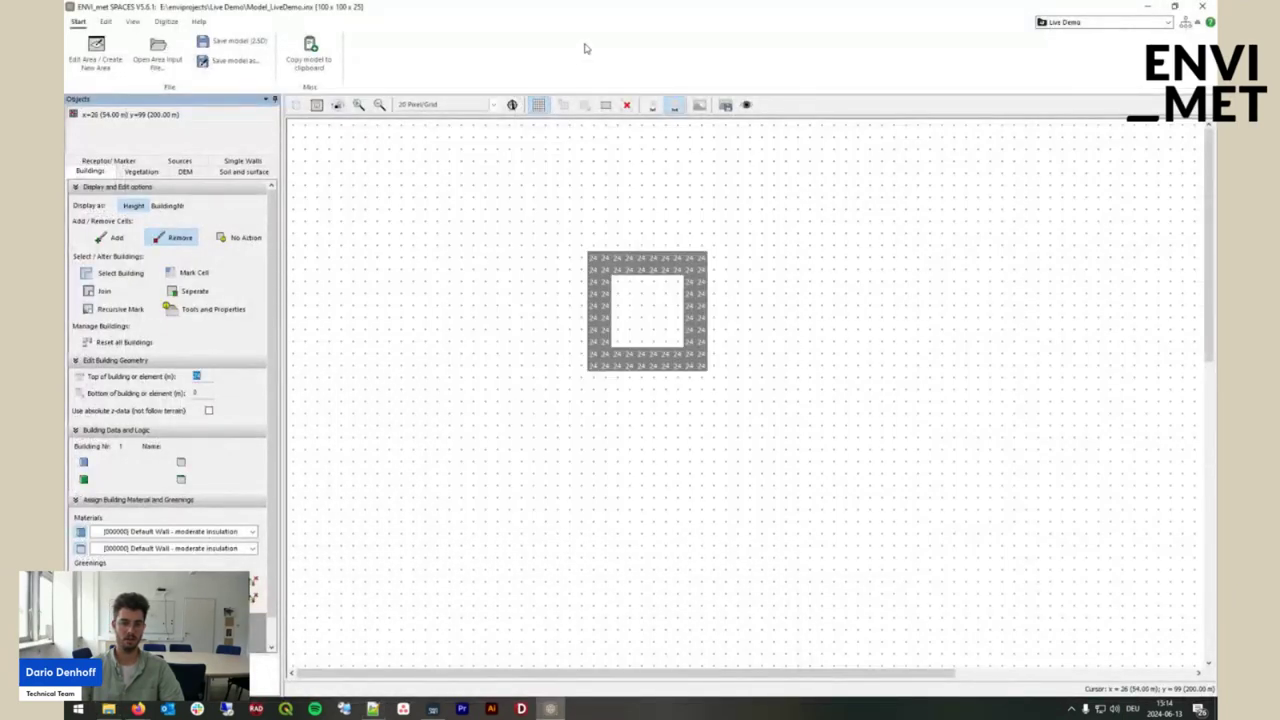
{"action": "scroll", "coordinate": [665, 583], "scroll_direction": "right", "scroll_amount": 5}
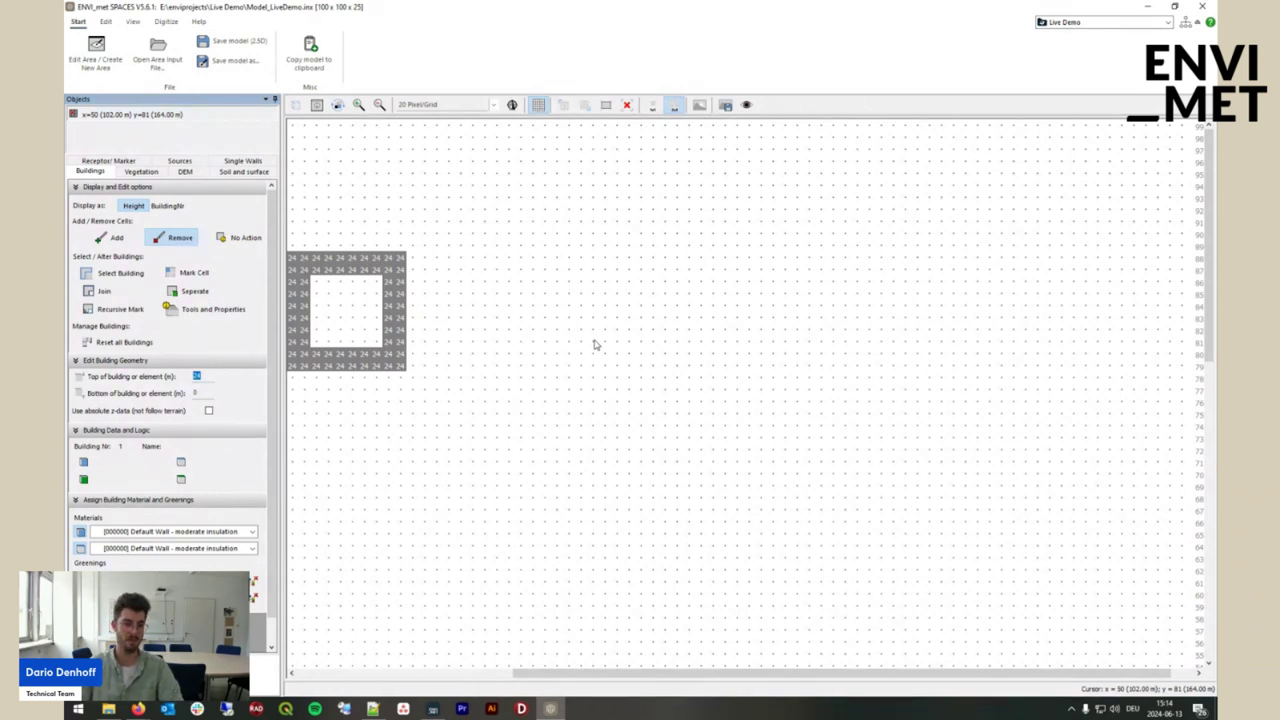
{"action": "left_click", "coordinate": [157, 50]}
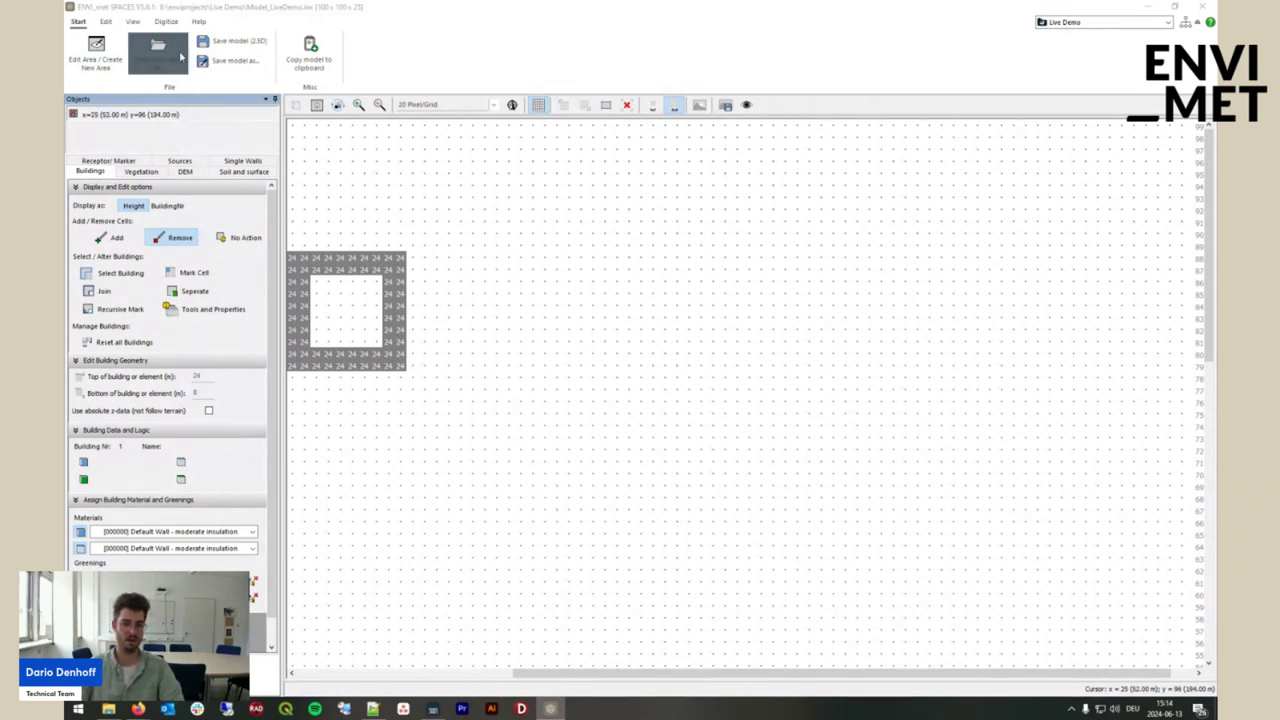
{"action": "left_click", "coordinate": [522, 357]}
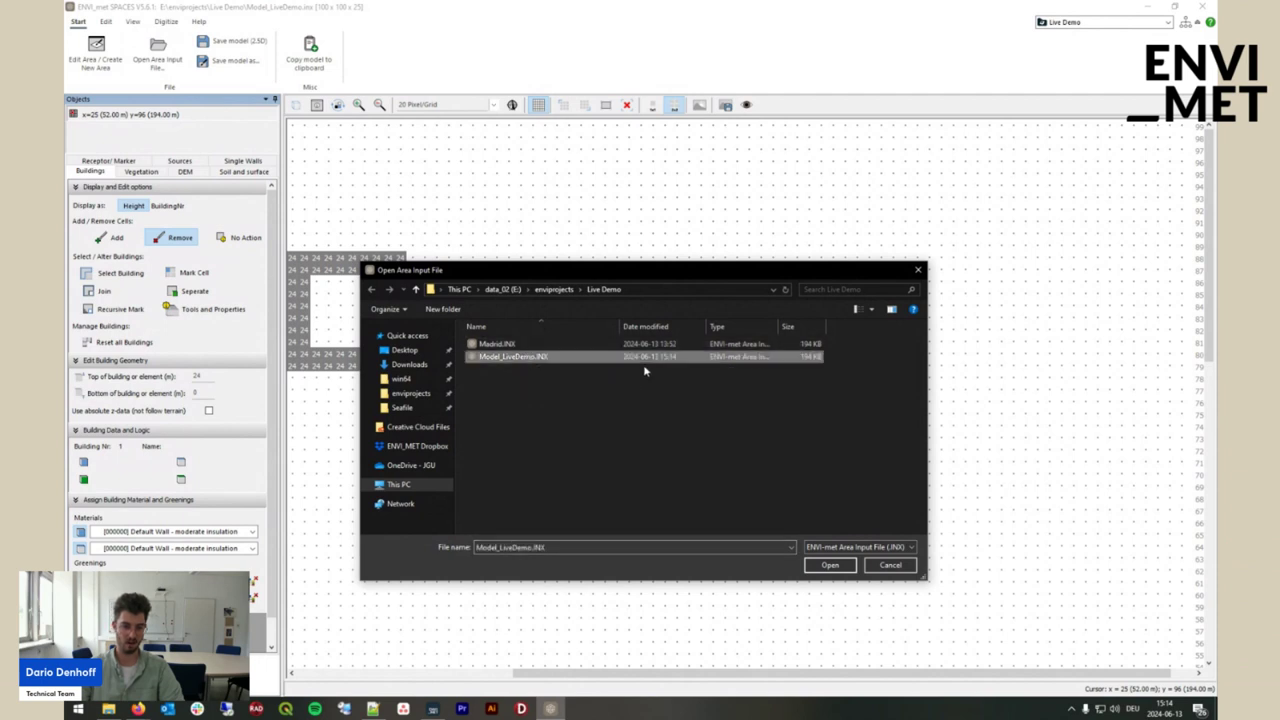
{"action": "key", "text": "Return"}
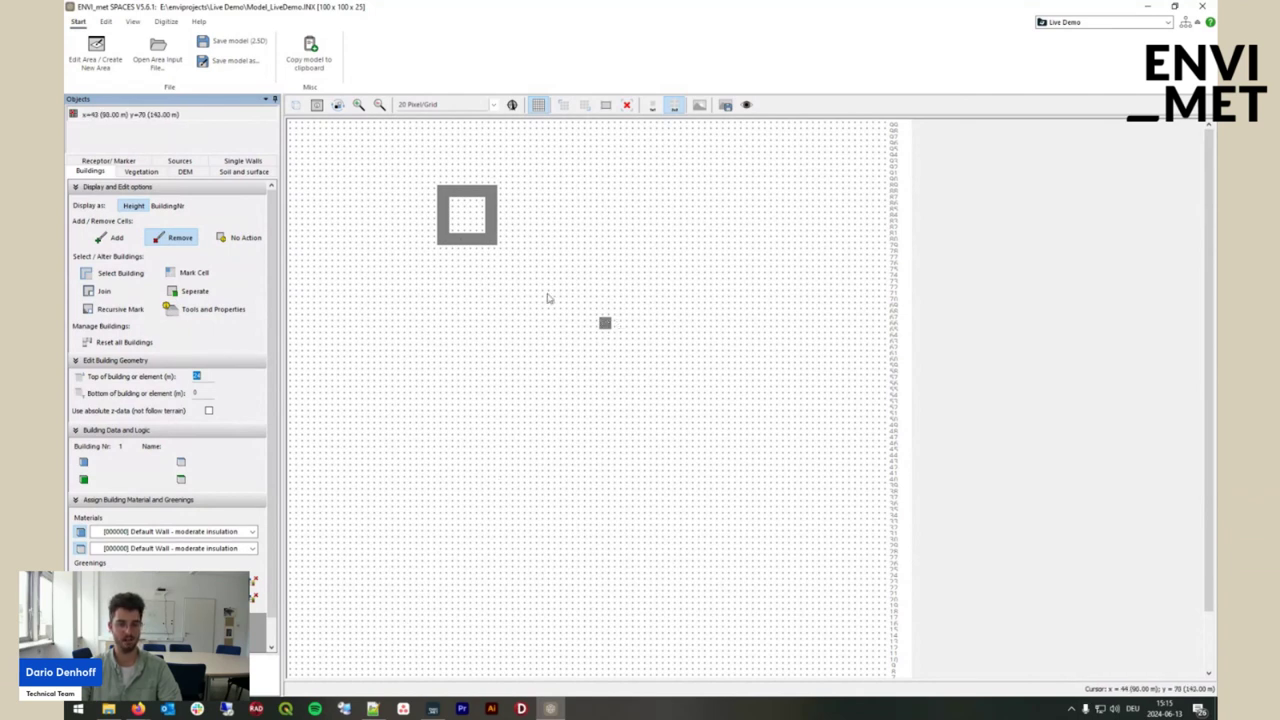
Remove the small 2 x 2 building from the plan, set the building tool back to adding cells and enlarge the grid display
{"action": "left_click", "coordinate": [605, 325]}
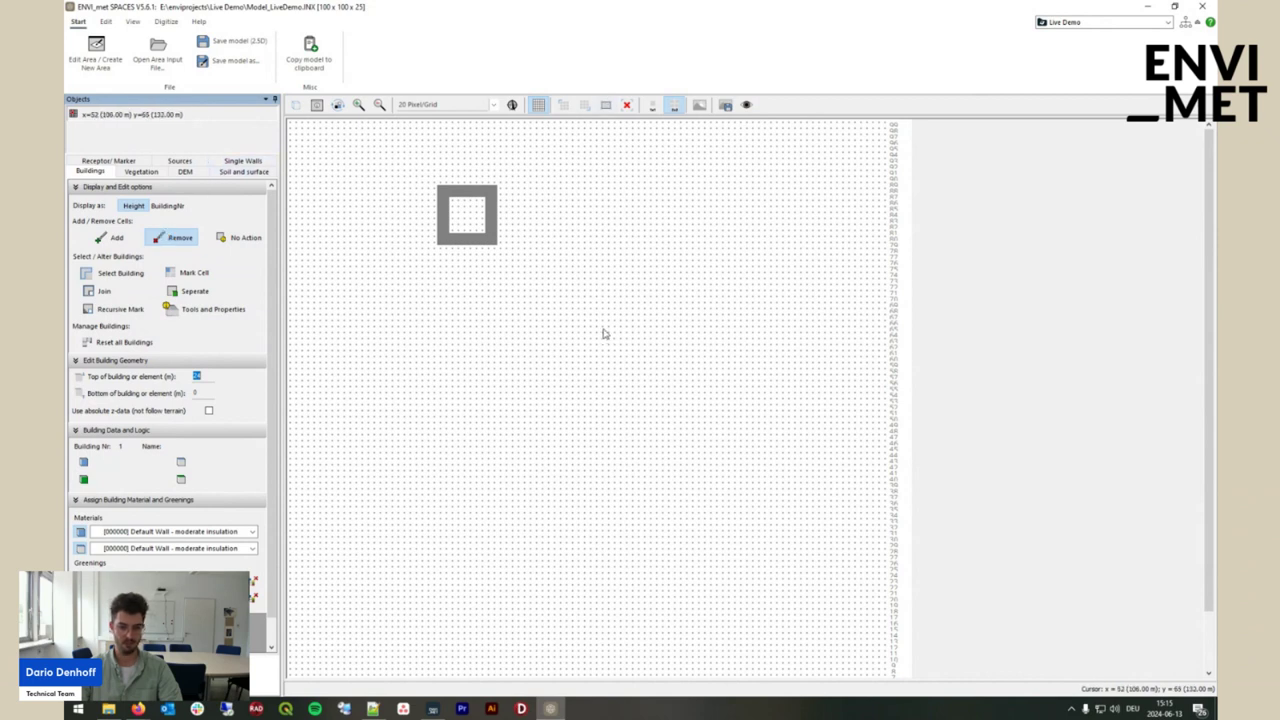
{"action": "left_click", "coordinate": [110, 238]}
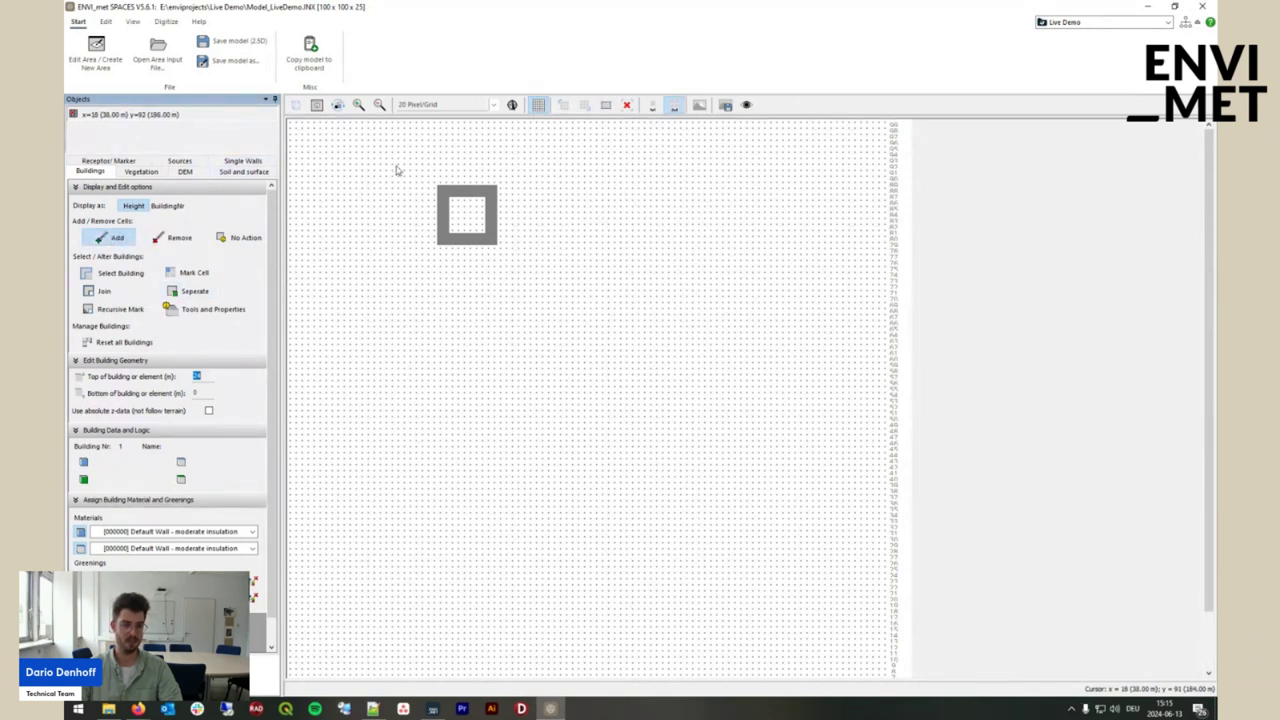
{"action": "left_click", "coordinate": [360, 106]}
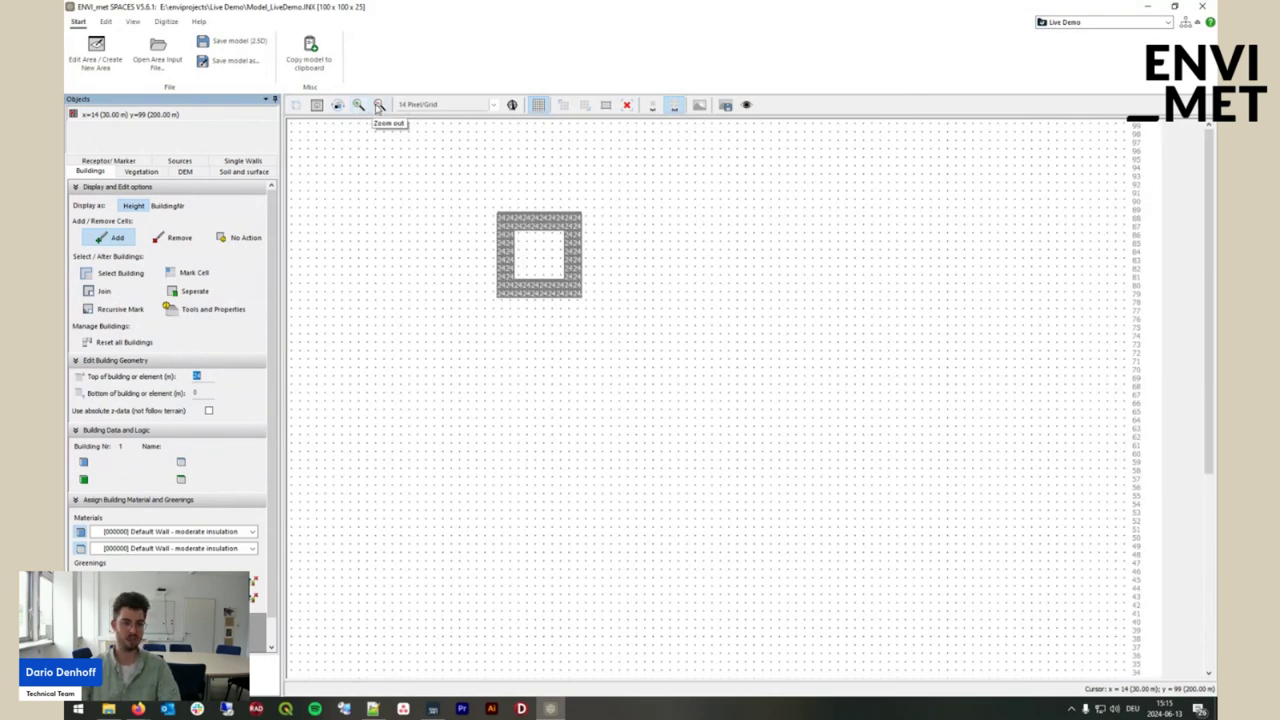
Switch to the 3D view, show the grid lines on the building surfaces and examine the courtyard building's vertical grid layers
{"action": "left_click", "coordinate": [297, 106]}
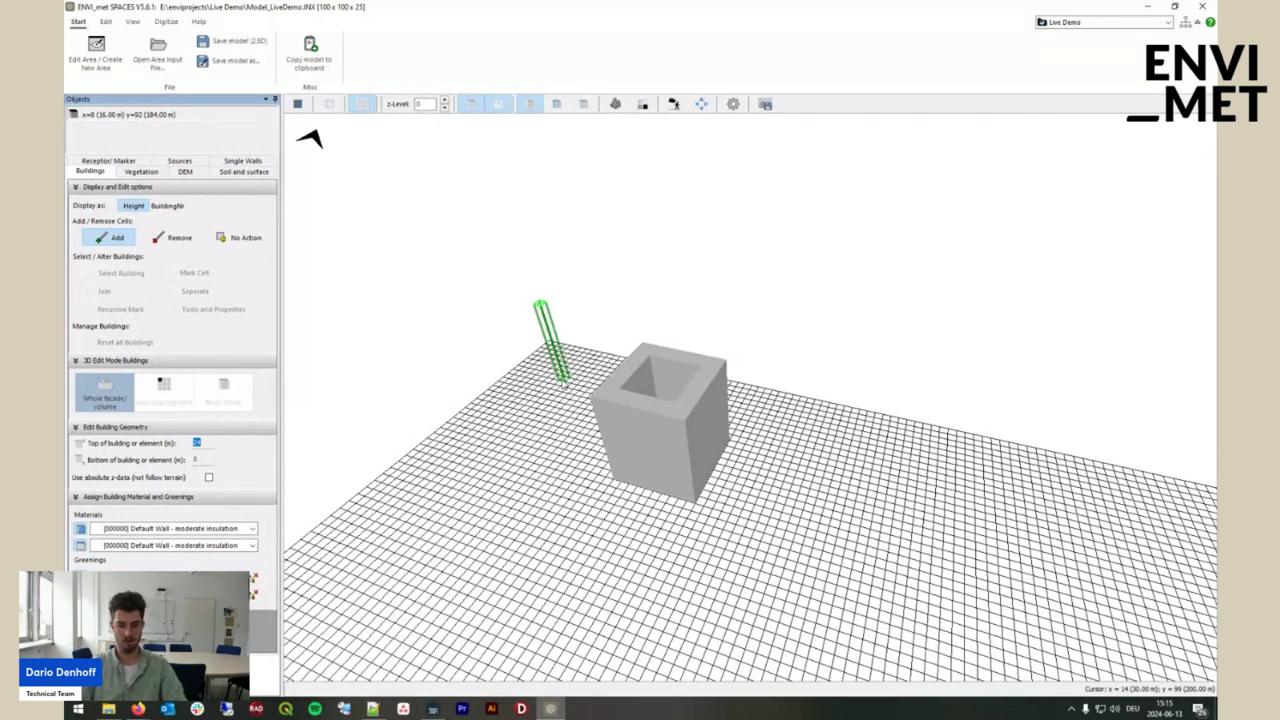
{"action": "left_click", "coordinate": [557, 104]}
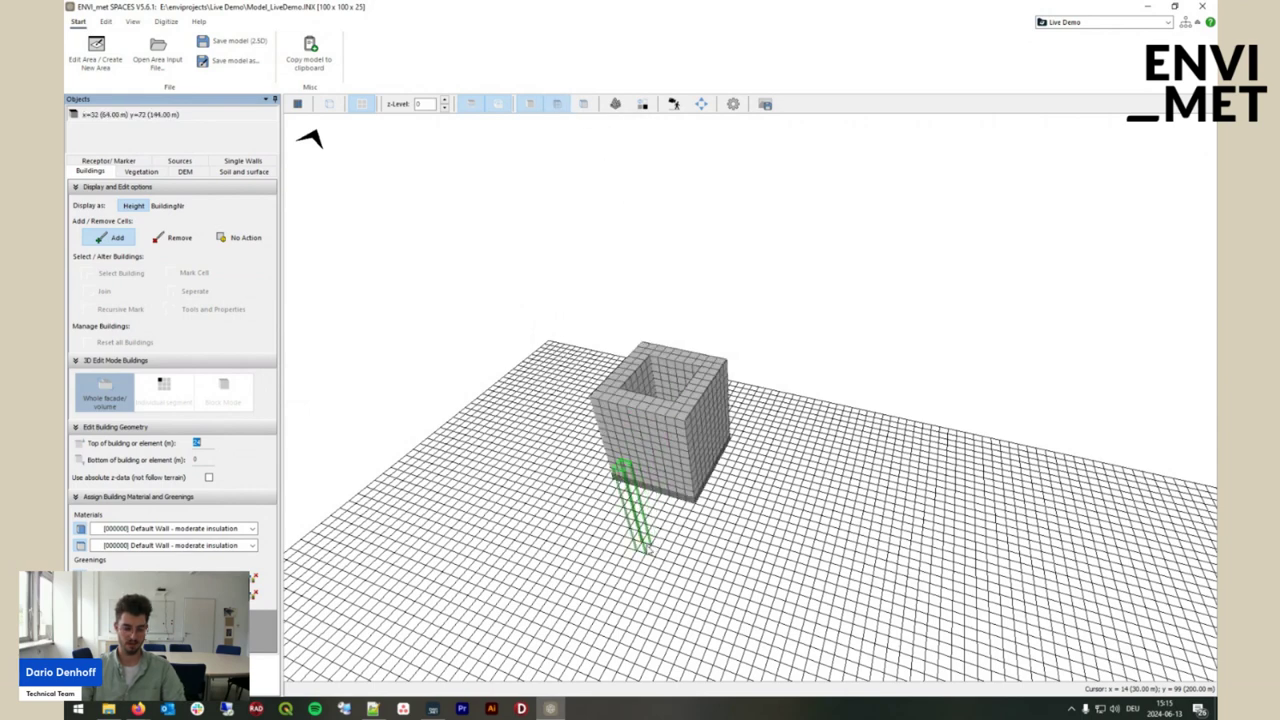
{"action": "left_click_drag", "start_coordinate": [645, 548], "coordinate": [644, 534]}
{"action": "scroll", "coordinate": [637, 517], "scroll_direction": "up", "scroll_amount": 5}
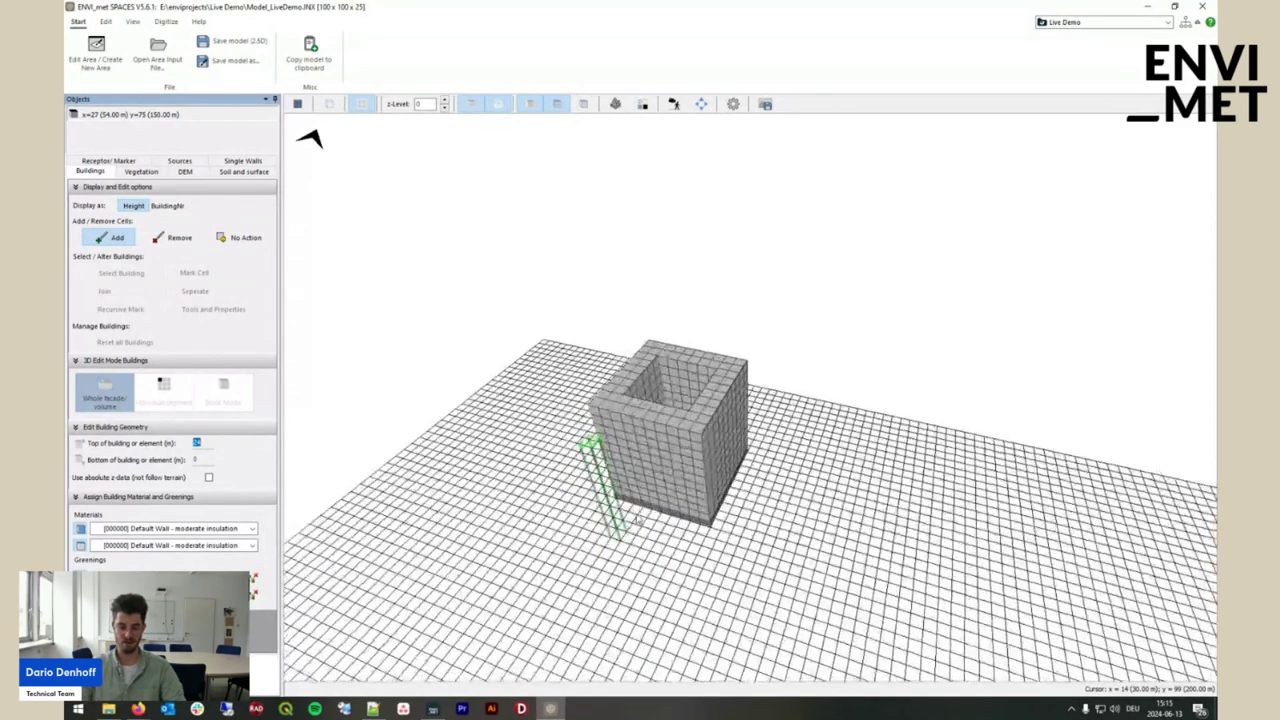
{"action": "scroll", "coordinate": [637, 517], "scroll_direction": "down", "scroll_amount": 3}
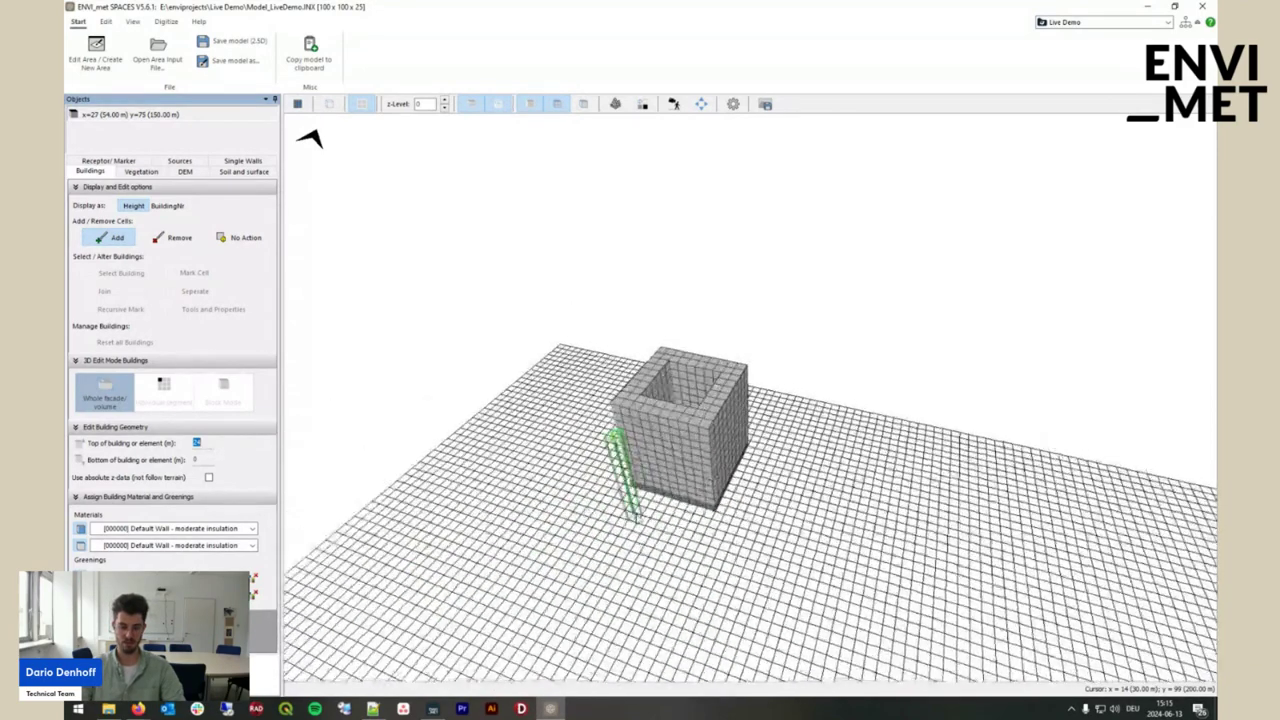
{"action": "scroll", "coordinate": [637, 517], "scroll_direction": "up", "scroll_amount": 3}
{"action": "scroll", "coordinate": [637, 517], "scroll_direction": "down", "scroll_amount": 5}
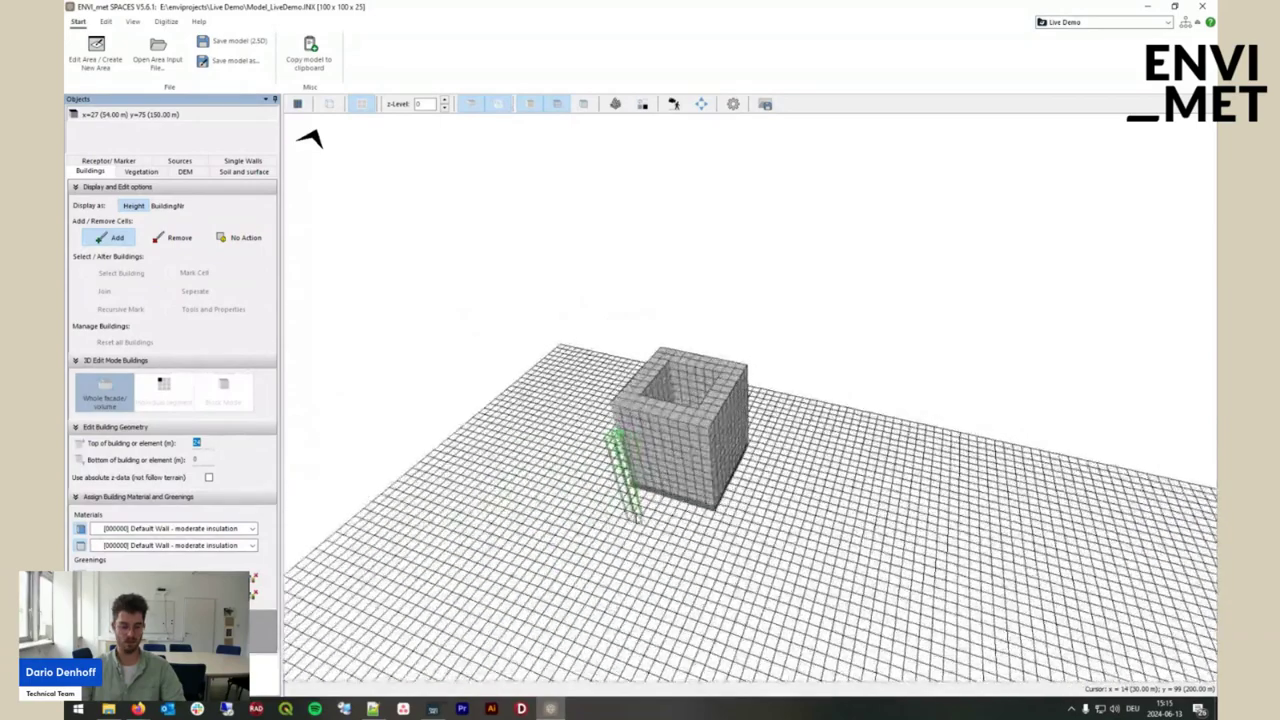
{"action": "scroll", "coordinate": [637, 500], "scroll_direction": "down", "scroll_amount": 2}
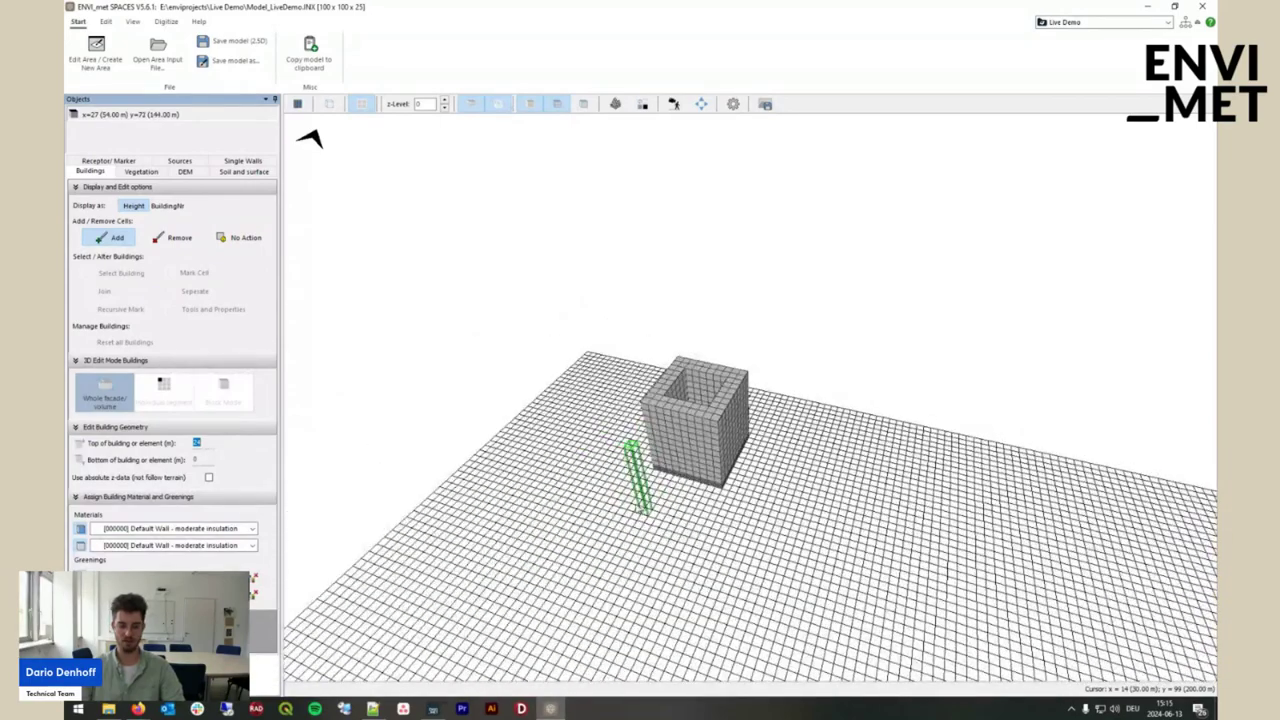
{"action": "left_click_drag", "start_coordinate": [637, 500], "coordinate": [570, 474]}
{"action": "scroll", "coordinate": [606, 484], "scroll_direction": "up", "scroll_amount": 1}
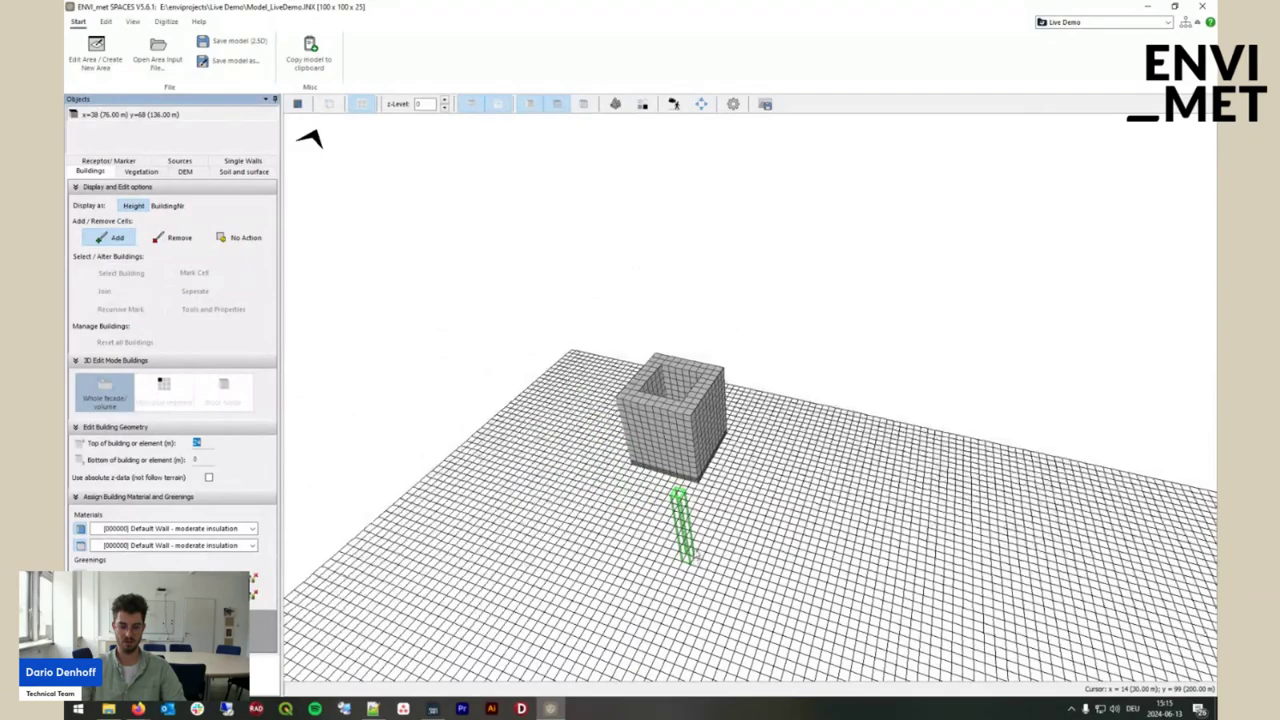
{"action": "scroll", "coordinate": [686, 555], "scroll_direction": "down", "scroll_amount": 3}
{"action": "left_click_drag", "start_coordinate": [723, 434], "coordinate": [765, 490]}
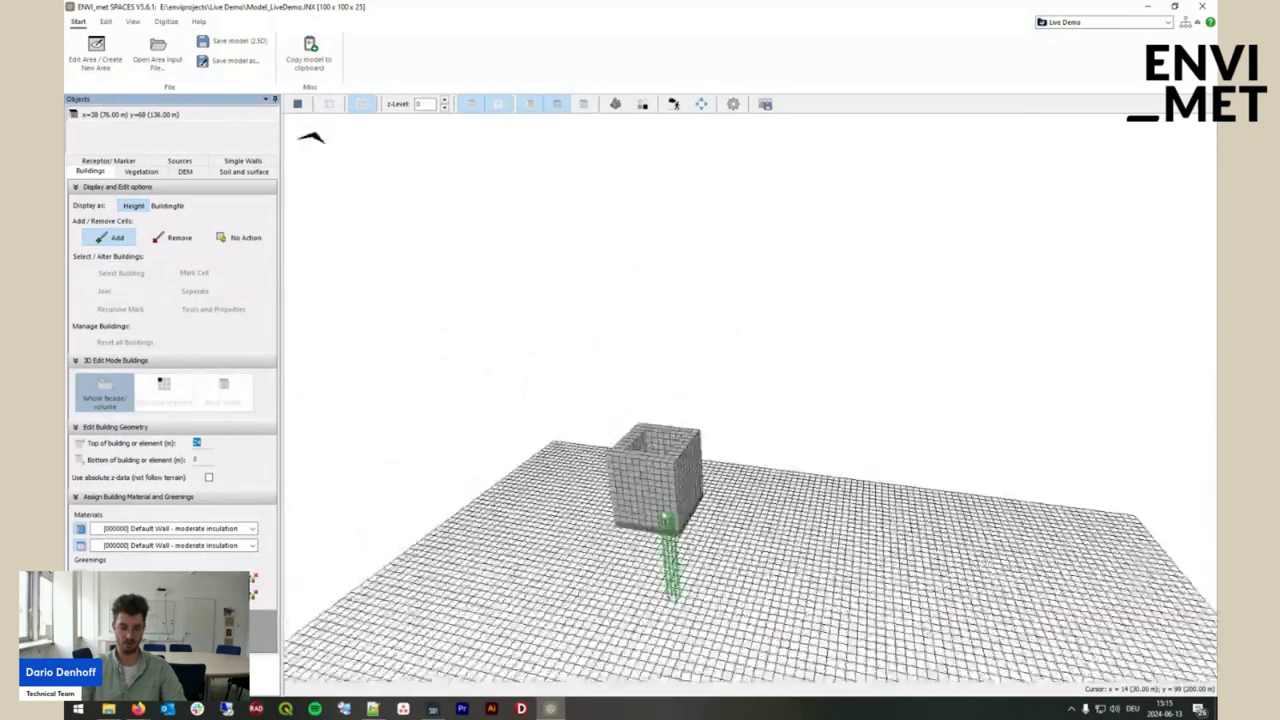
{"action": "left_click_drag", "start_coordinate": [668, 520], "coordinate": [635, 528]}
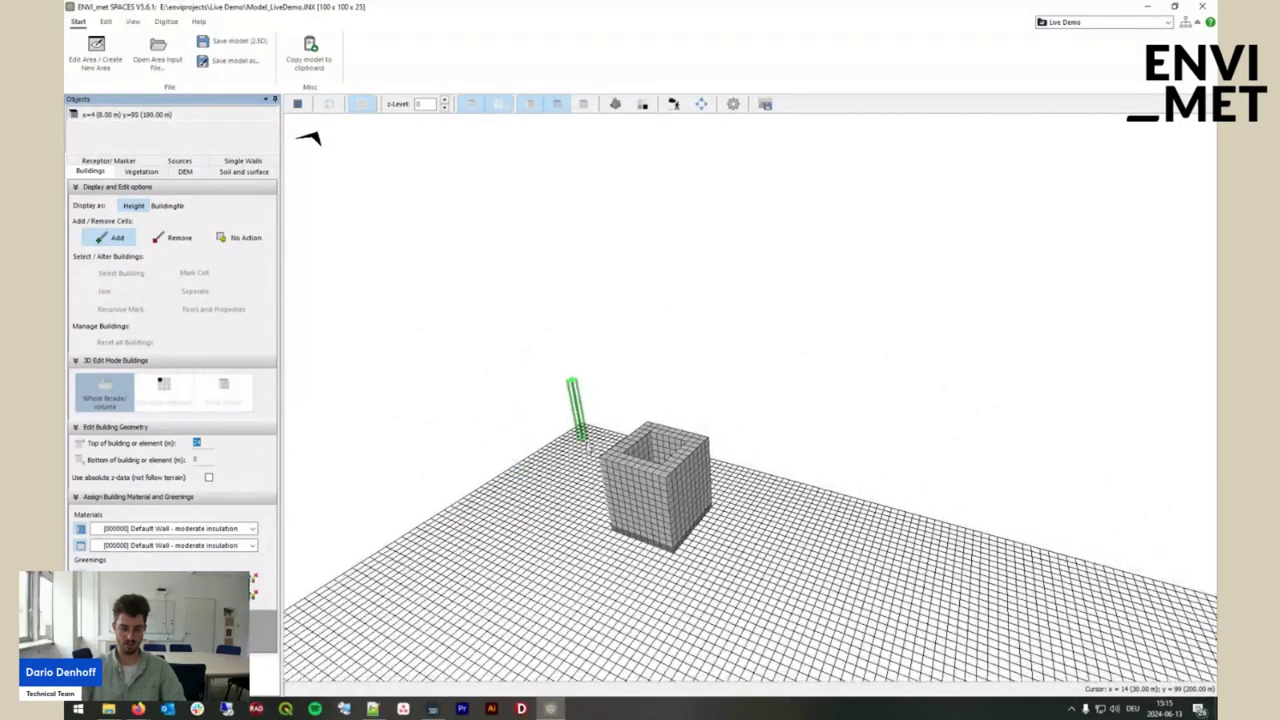
{"action": "left_click_drag", "start_coordinate": [578, 436], "coordinate": [360, 620]}
{"action": "scroll", "coordinate": [690, 610], "scroll_direction": "down", "scroll_amount": 3}
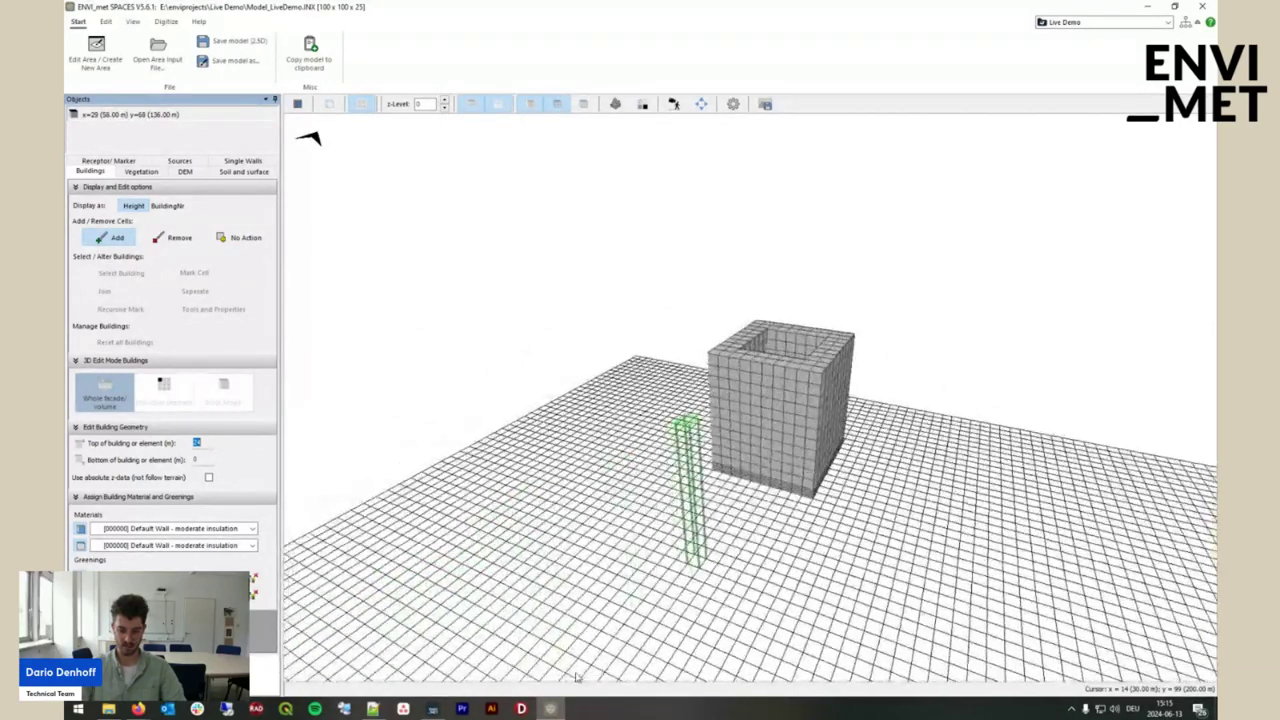
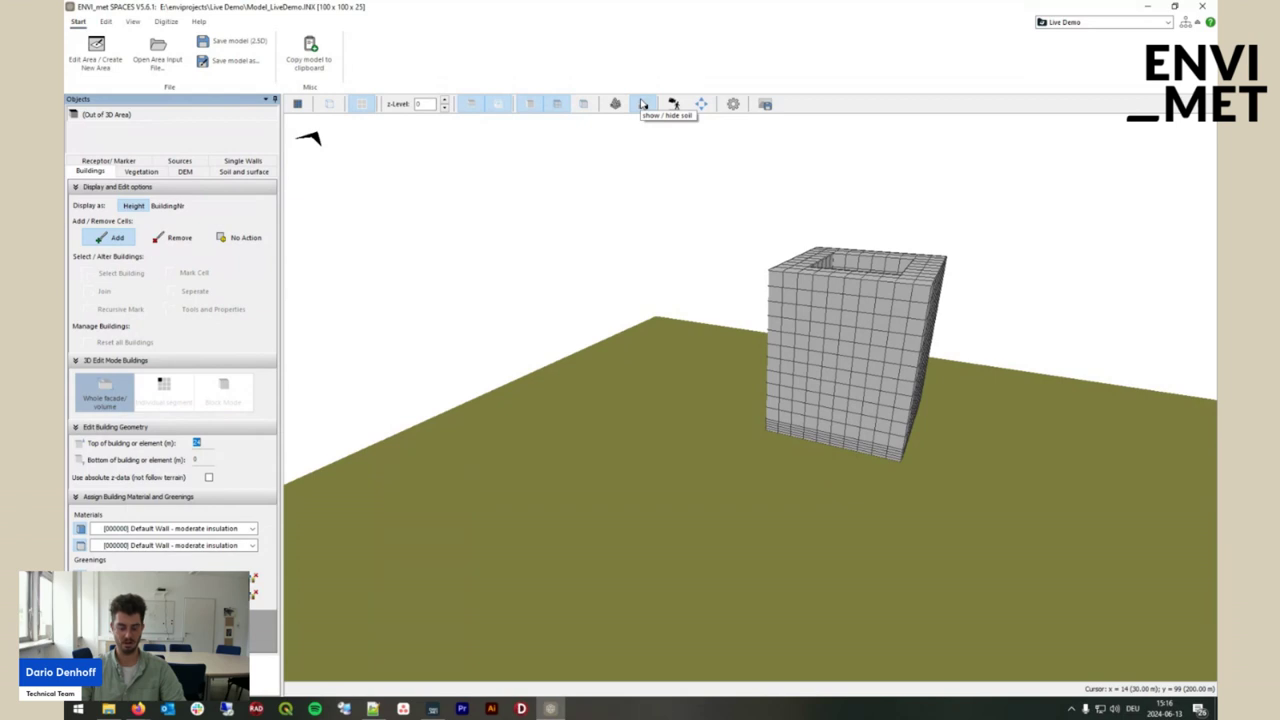
Show the soil in the 3D view and select the [0200ST] Asphalt Road profile from the Roads&Pavements system profiles
{"action": "left_click", "coordinate": [643, 104]}
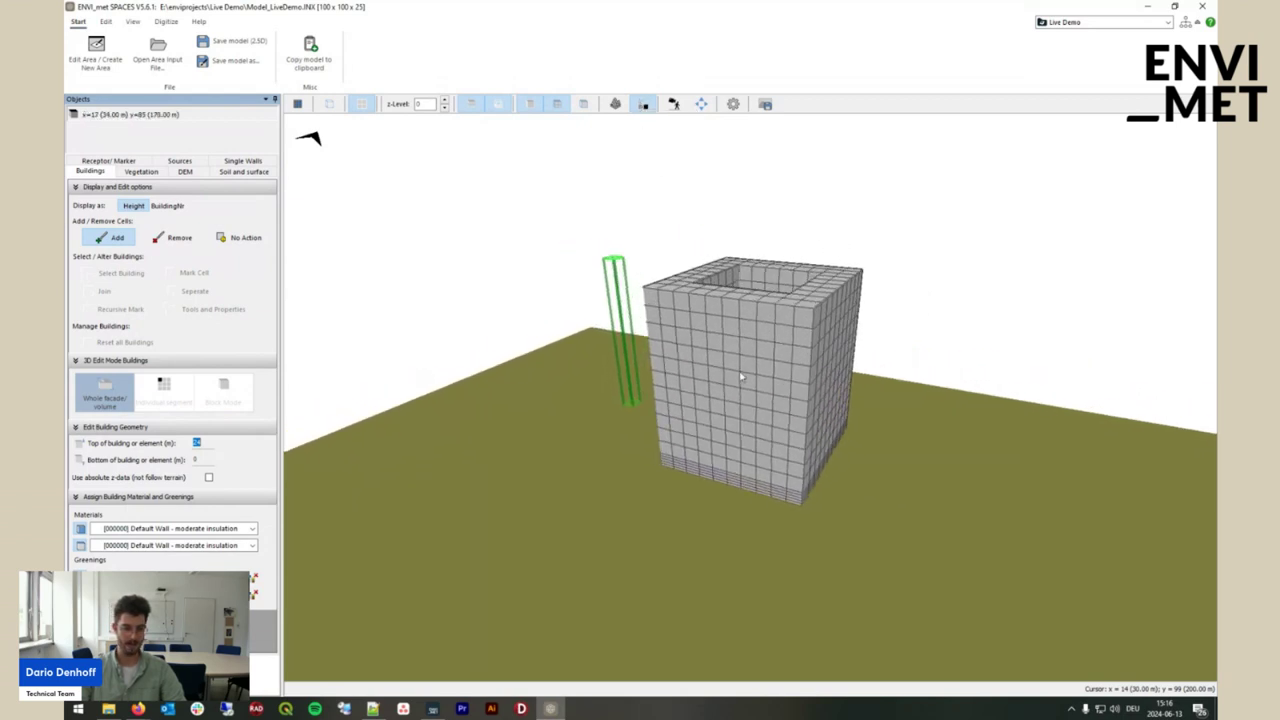
{"action": "mouse_move", "coordinate": [740, 376]}
{"action": "left_mouse_down"}
{"action": "mouse_move", "coordinate": [849, 378]}
{"action": "mouse_move", "coordinate": [766, 383]}
{"action": "mouse_move", "coordinate": [748, 398]}
{"action": "left_mouse_up"}
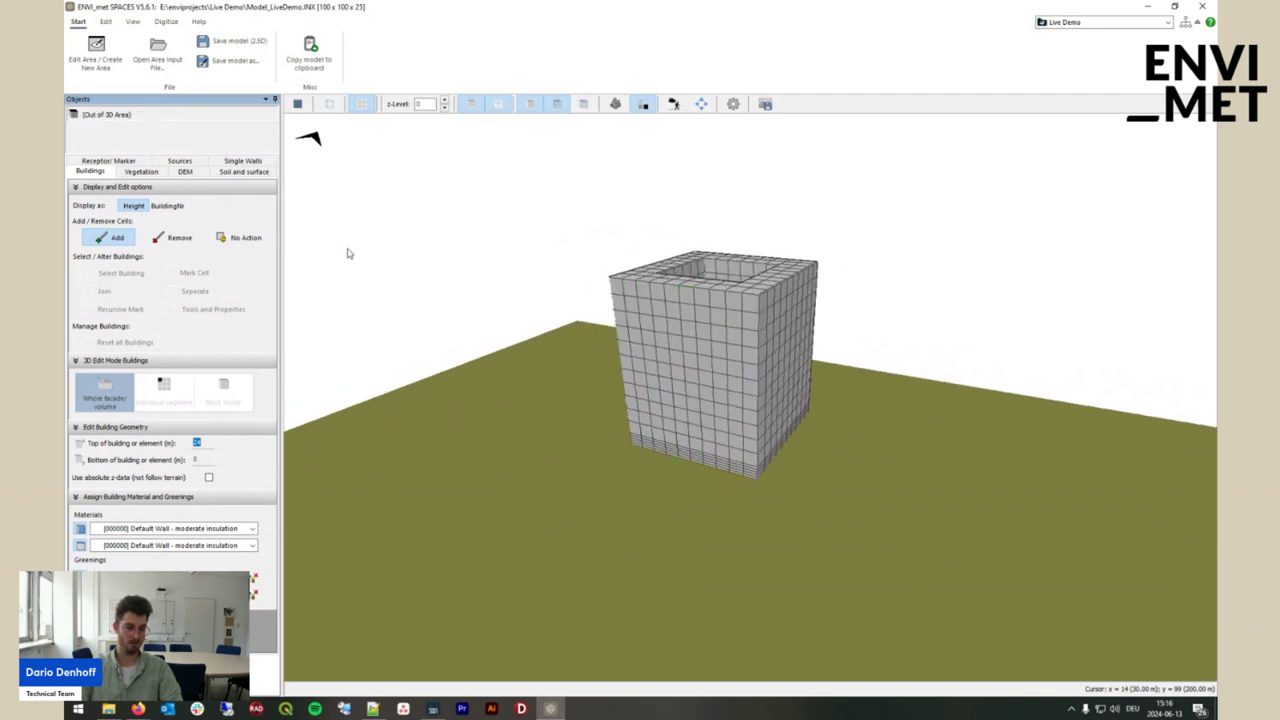
{"action": "left_click", "coordinate": [241, 172]}
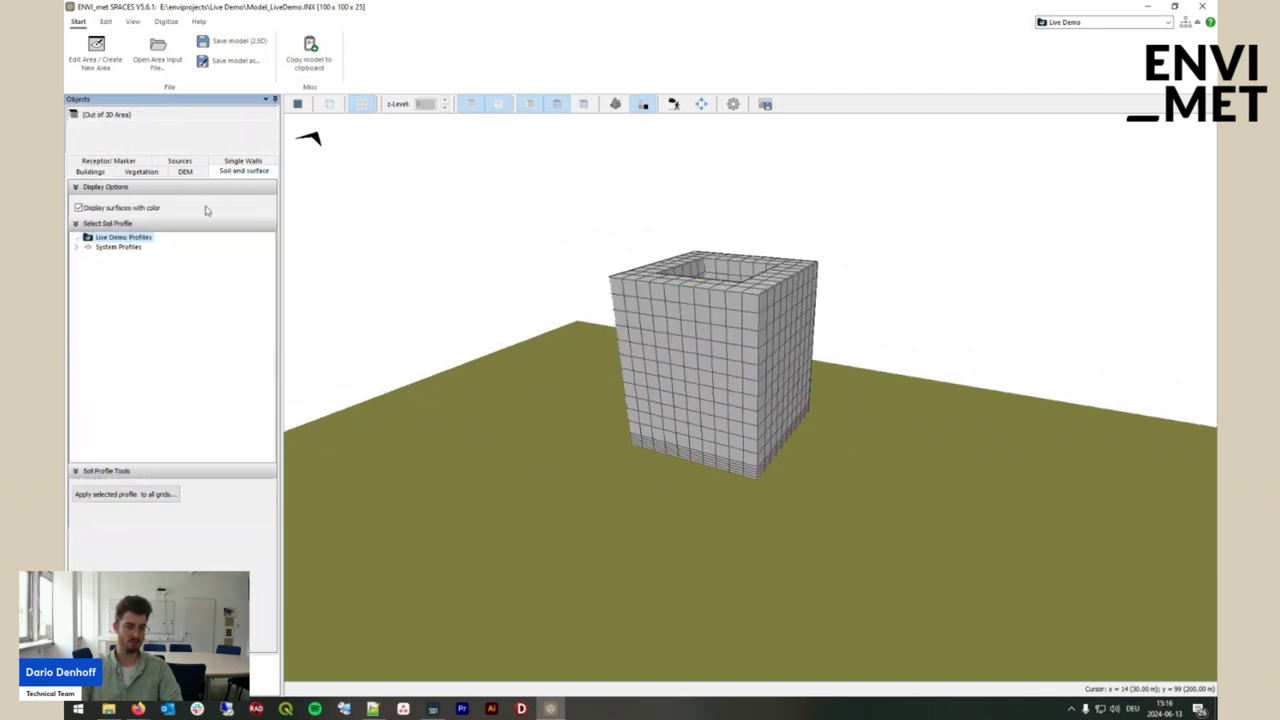
{"action": "left_click", "coordinate": [78, 248]}
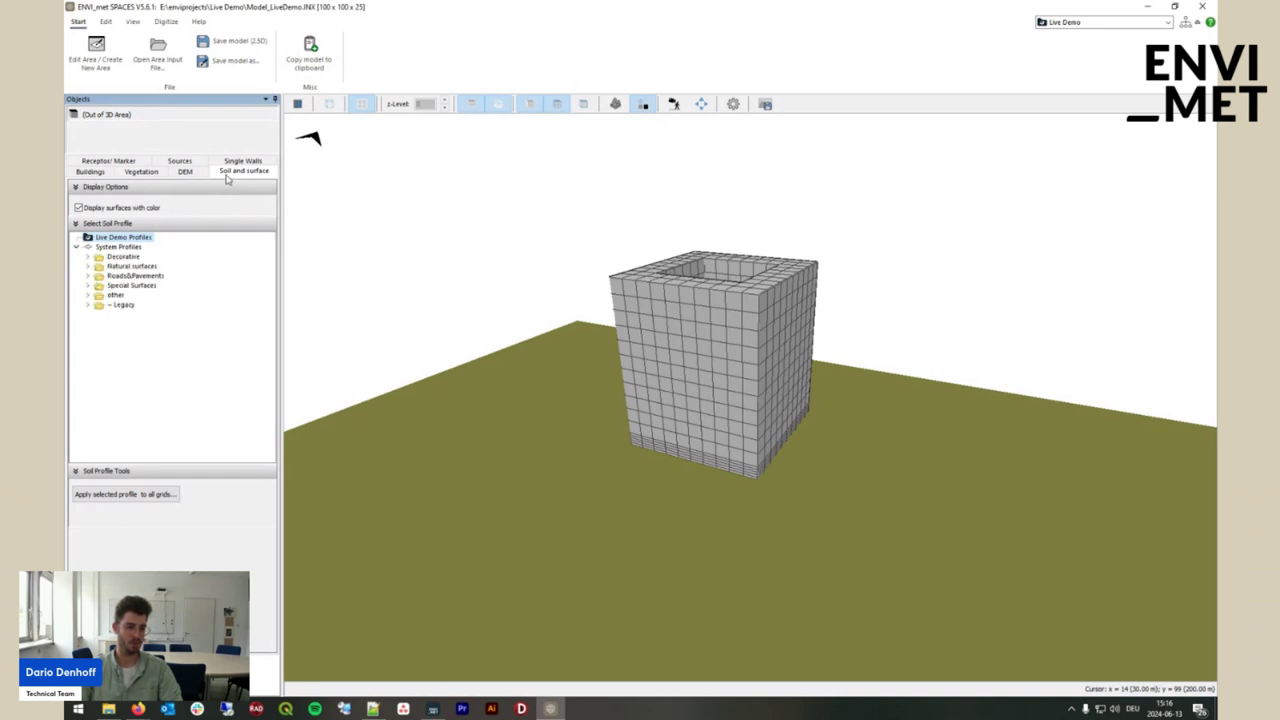
{"action": "left_click", "coordinate": [88, 277]}
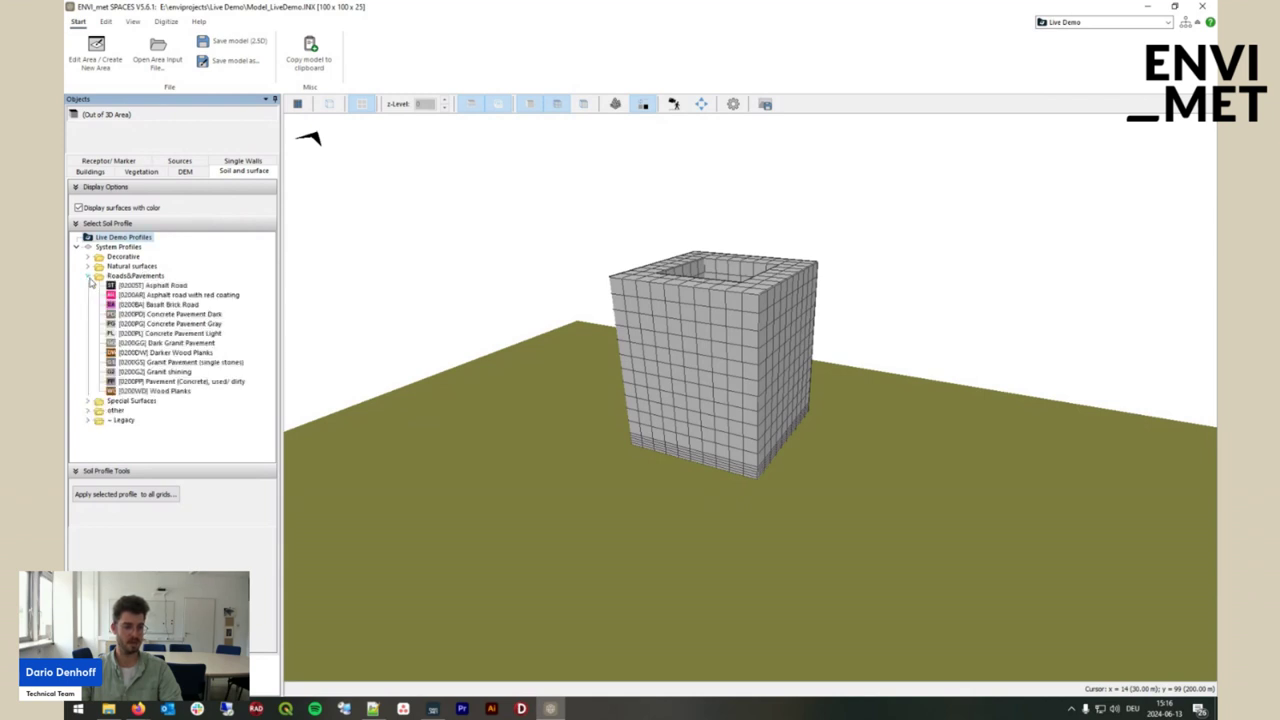
{"action": "left_click", "coordinate": [126, 286]}
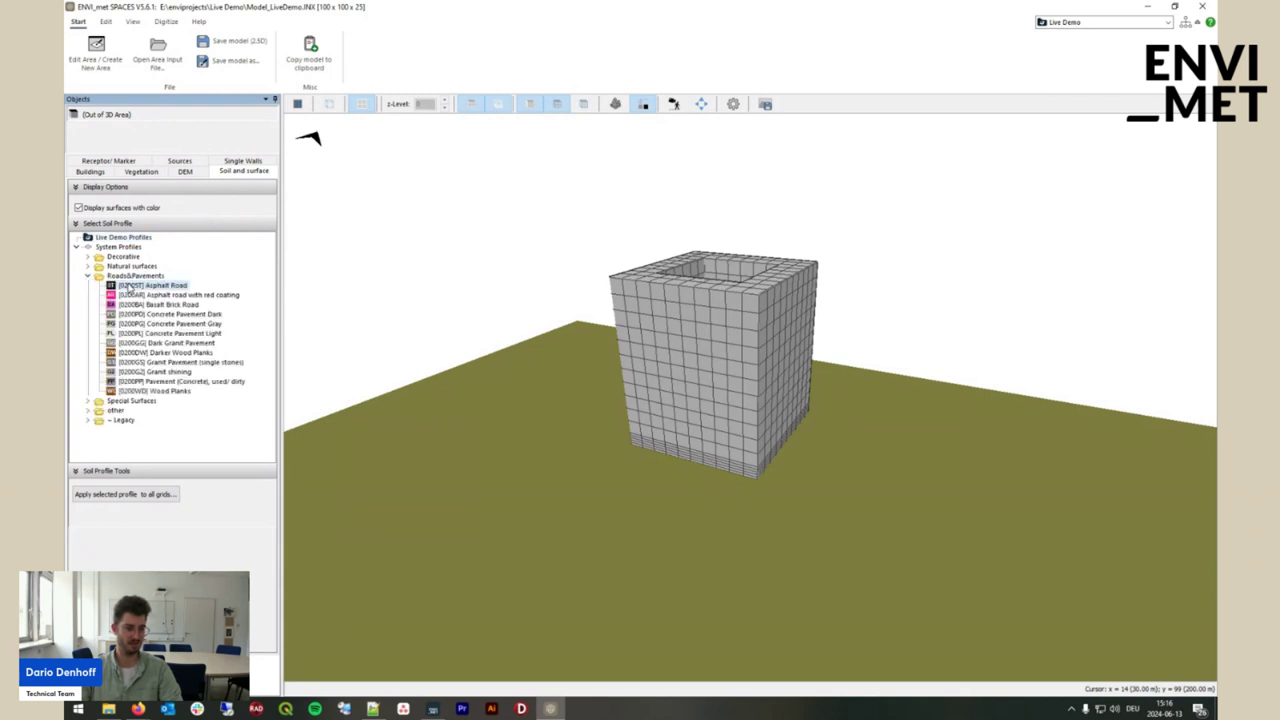
Paint an L-shaped asphalt strip two cells wide along two adjacent outer sides of the courtyard building, starting at cell x=25, y=78
{"action": "scroll", "coordinate": [603, 460], "scroll_direction": "up", "scroll_amount": 3}
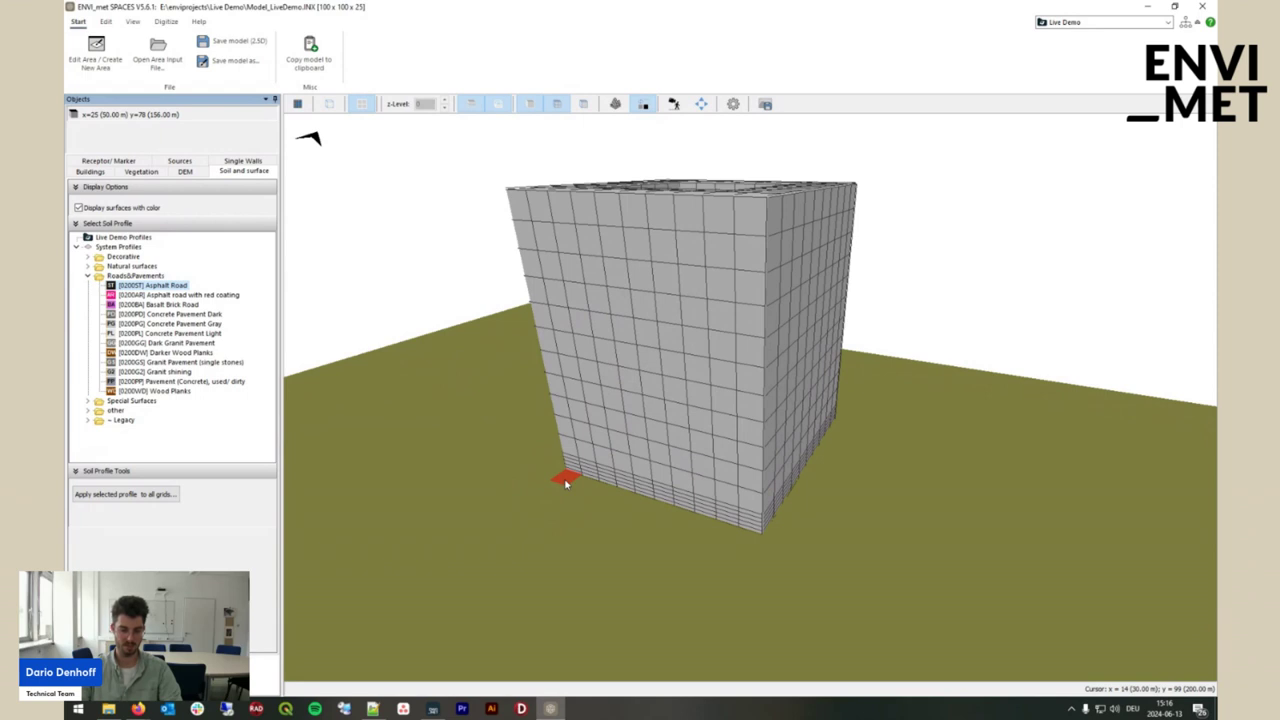
{"action": "left_click", "coordinate": [565, 480]}
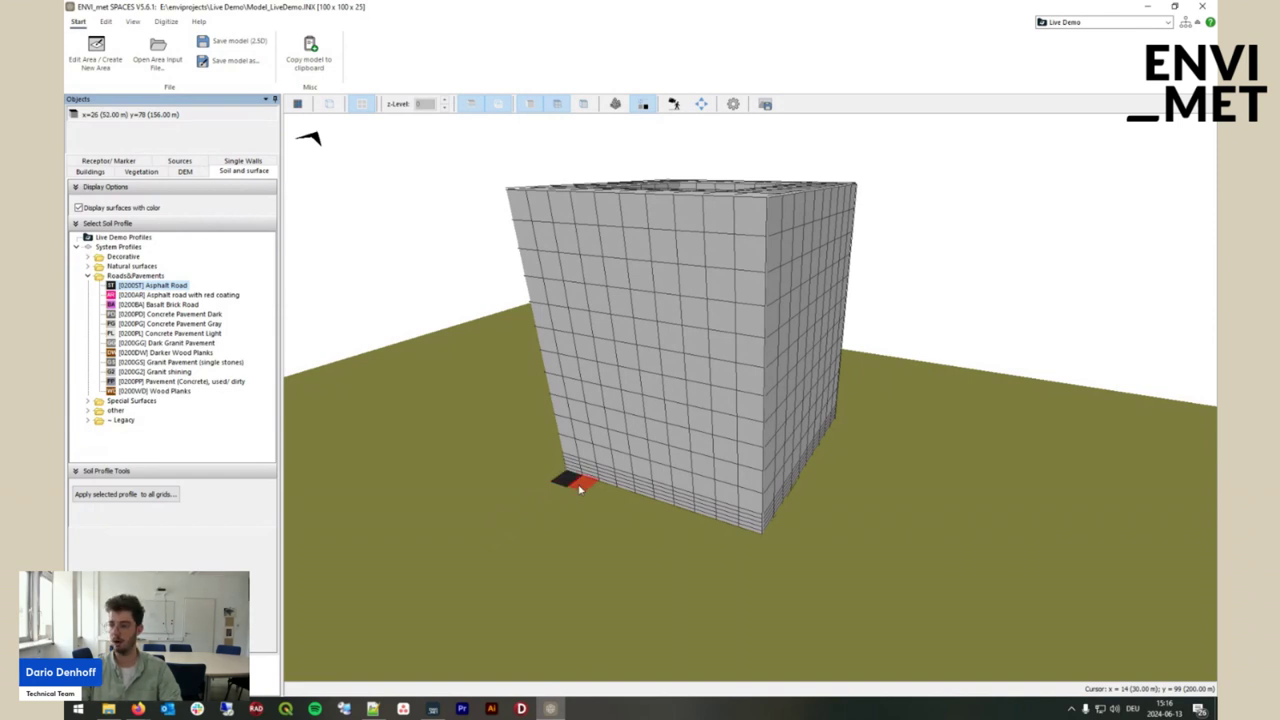
{"action": "mouse_move", "coordinate": [575, 486]}
{"action": "left_mouse_down"}
{"action": "mouse_move", "coordinate": [737, 538]}
{"action": "mouse_move", "coordinate": [704, 592]}
{"action": "mouse_move", "coordinate": [857, 434]}
{"action": "left_mouse_up"}
{"action": "key", "text": "Left"}
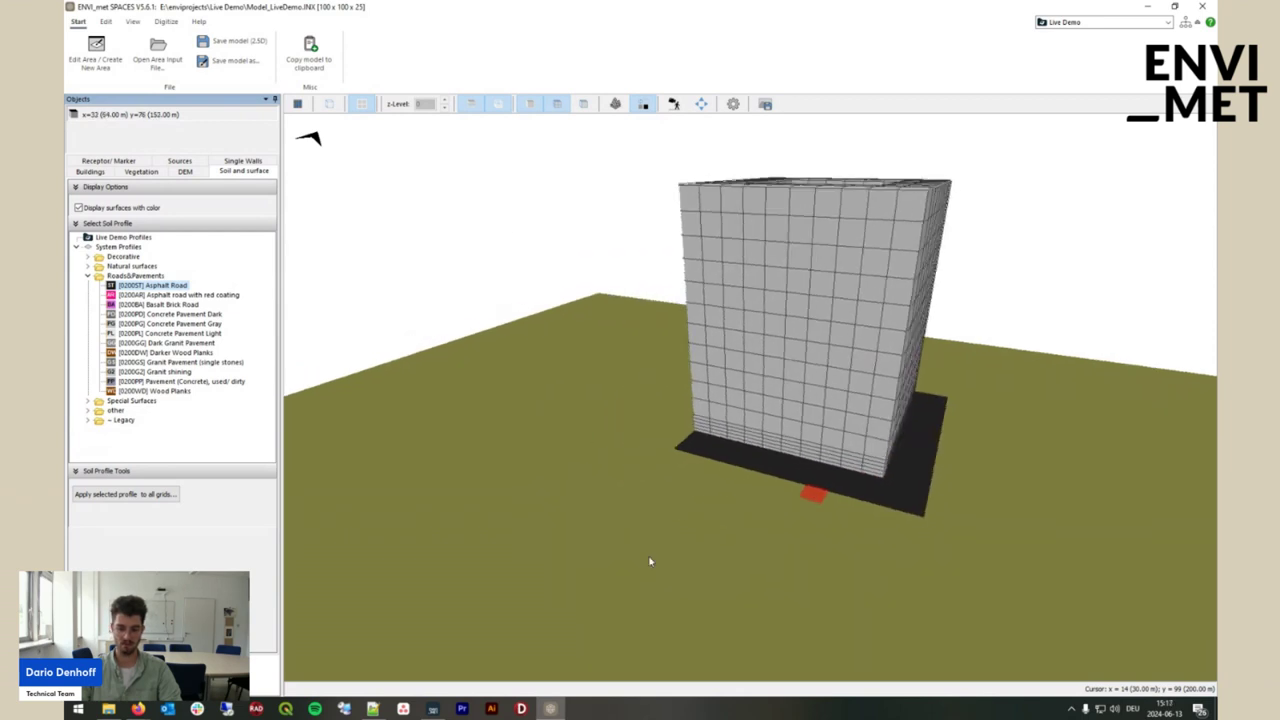
Save the model area as Model_LiveDemo.INX, overwriting the existing file
{"action": "left_click", "coordinate": [227, 62]}
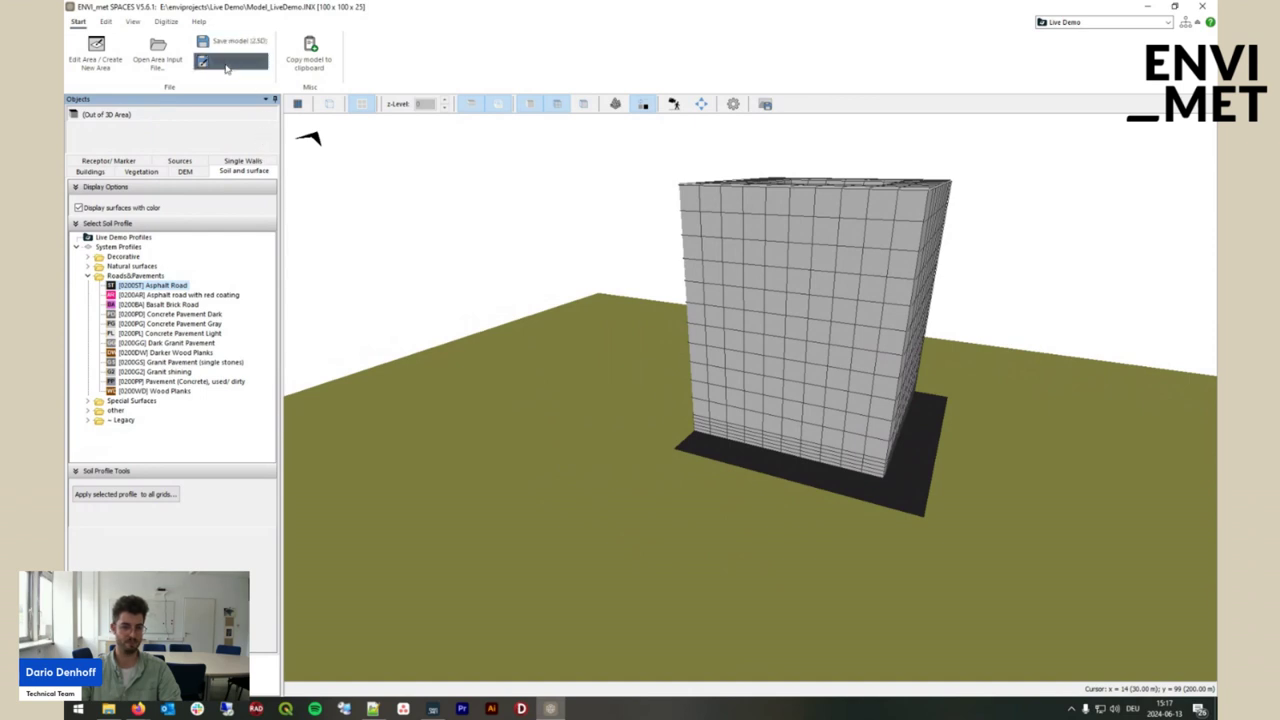
{"action": "left_click", "coordinate": [541, 357]}
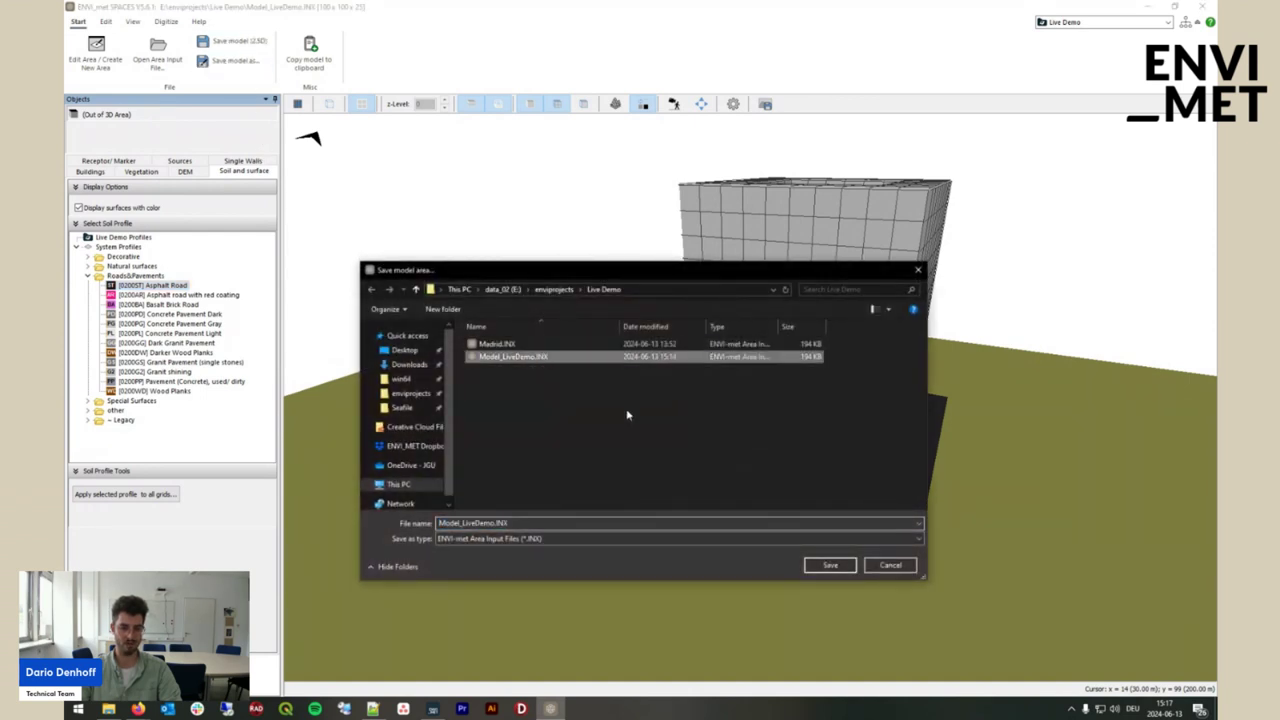
{"action": "left_click", "coordinate": [830, 565]}
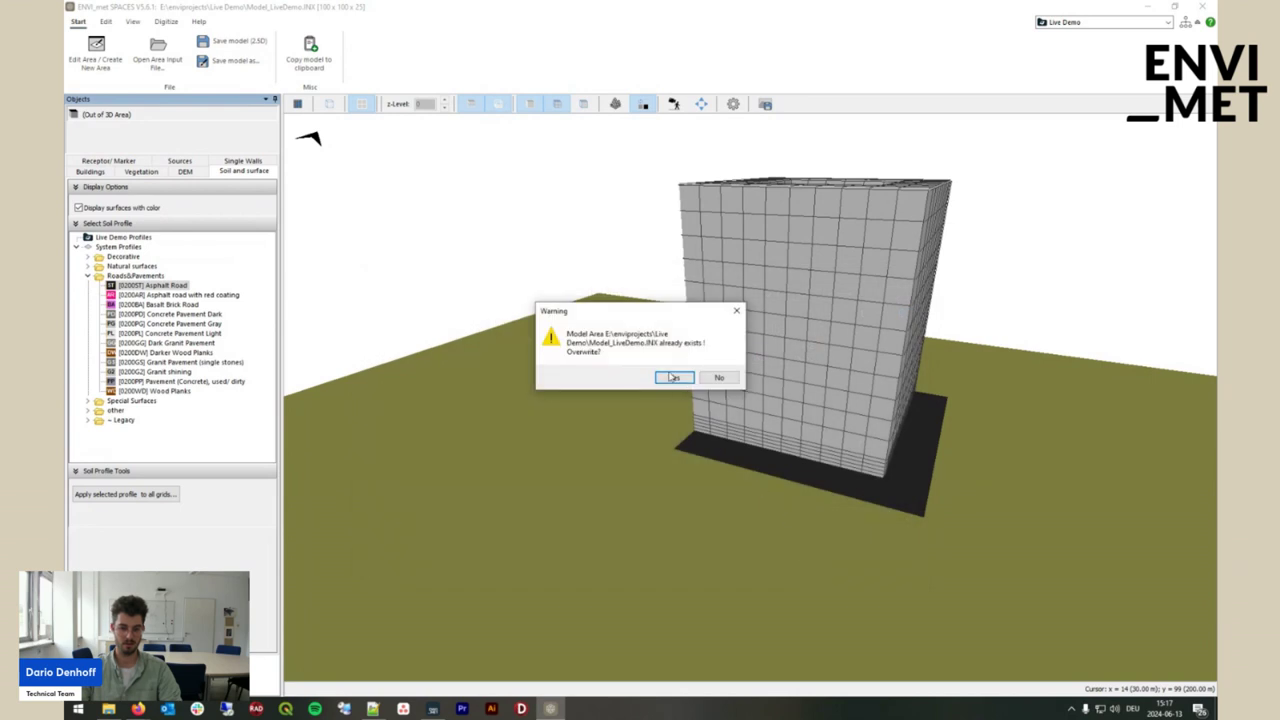
{"action": "left_click_drag", "start_coordinate": [640, 310], "coordinate": [598, 300]}
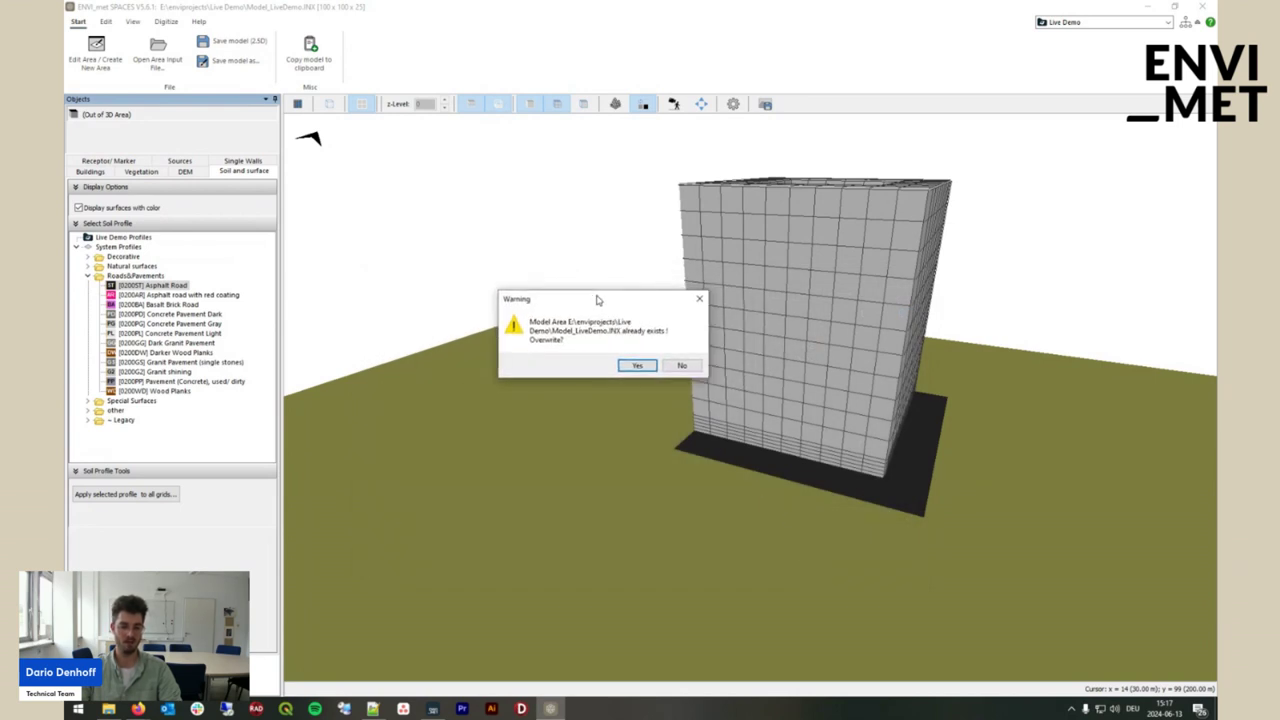
{"action": "left_click", "coordinate": [628, 366]}
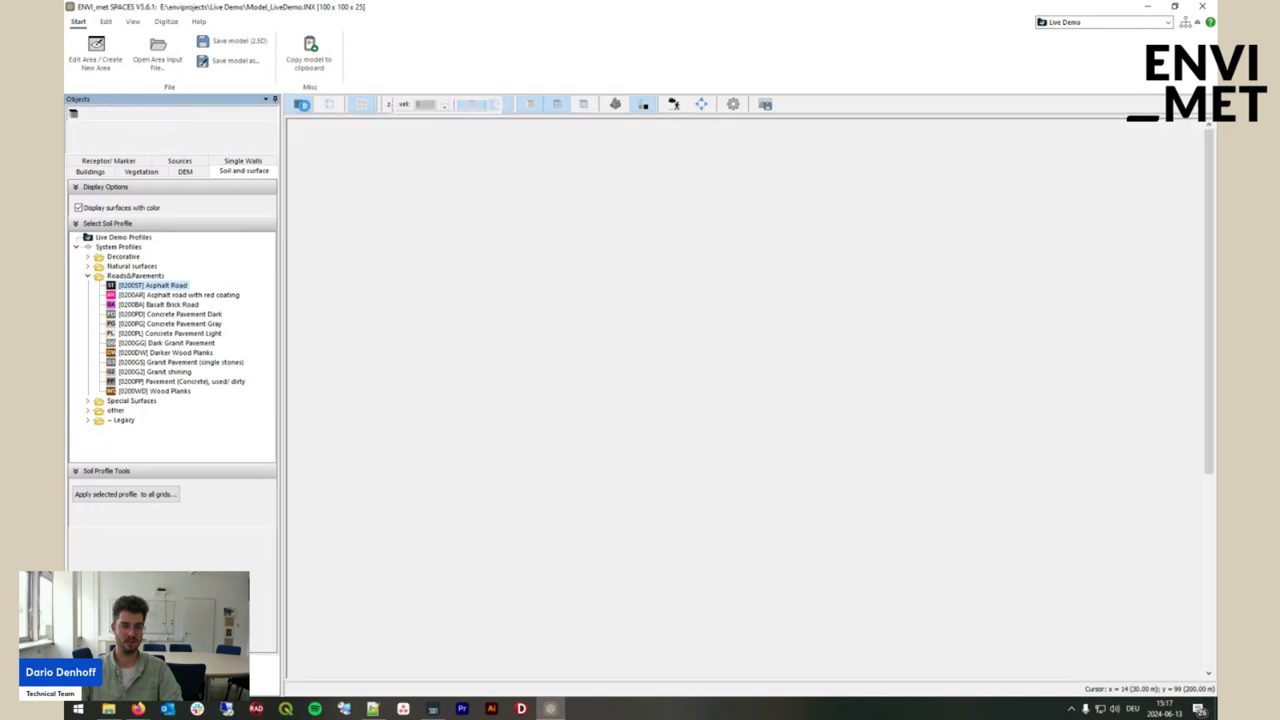
Check the painted asphalt surface in the 2D view and return to the 3D view
{"action": "left_click", "coordinate": [298, 104]}
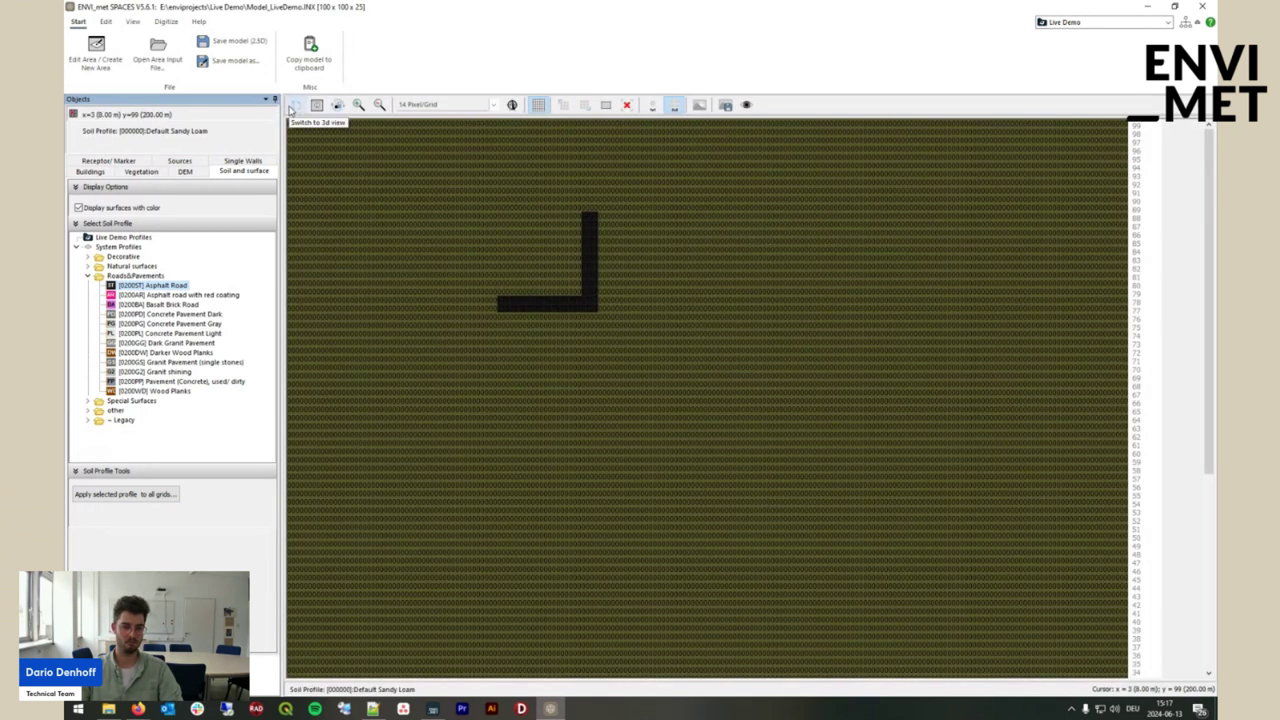
{"action": "left_click", "coordinate": [293, 105]}
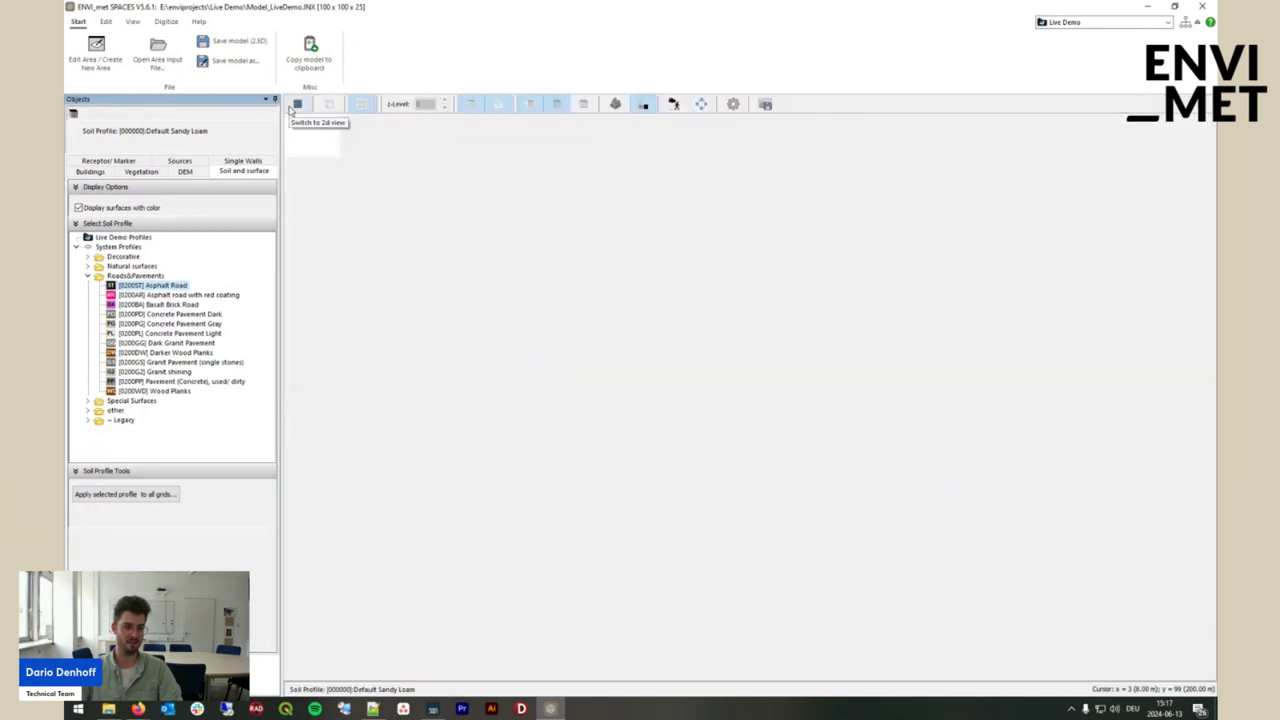
Examine the courtyard building and the asphalt strip around its base in the 3D view
{"action": "scroll", "coordinate": [549, 286], "scroll_direction": "down", "scroll_amount": 2}
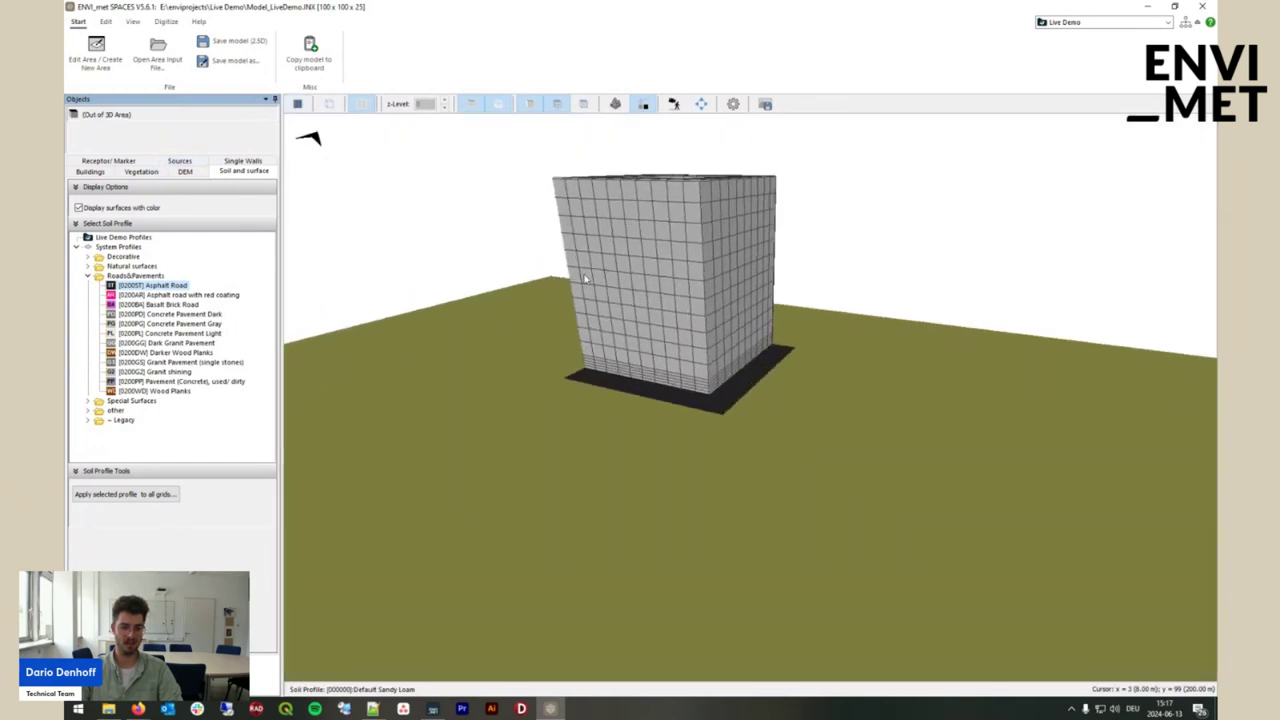
{"action": "scroll", "coordinate": [581, 236], "scroll_direction": "up", "scroll_amount": 4}
{"action": "scroll", "coordinate": [596, 353], "scroll_direction": "down", "scroll_amount": 3}
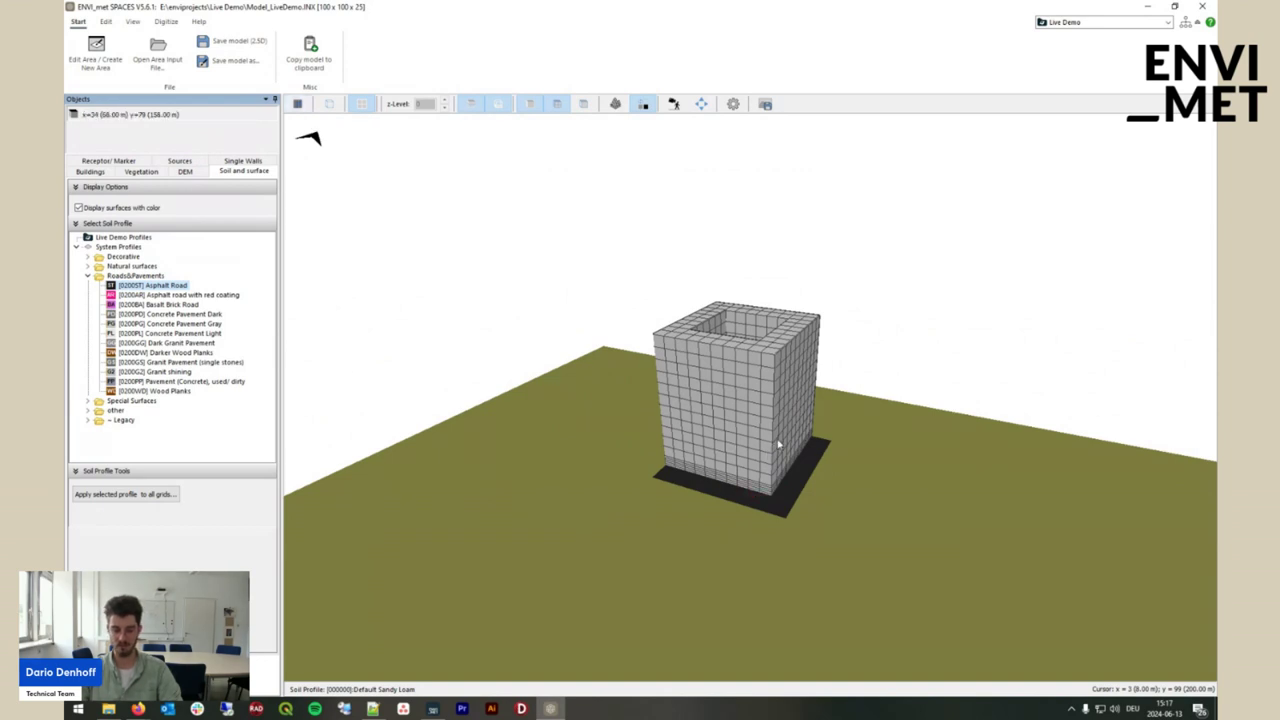
{"action": "scroll", "coordinate": [748, 486], "scroll_direction": "down", "scroll_amount": 3}
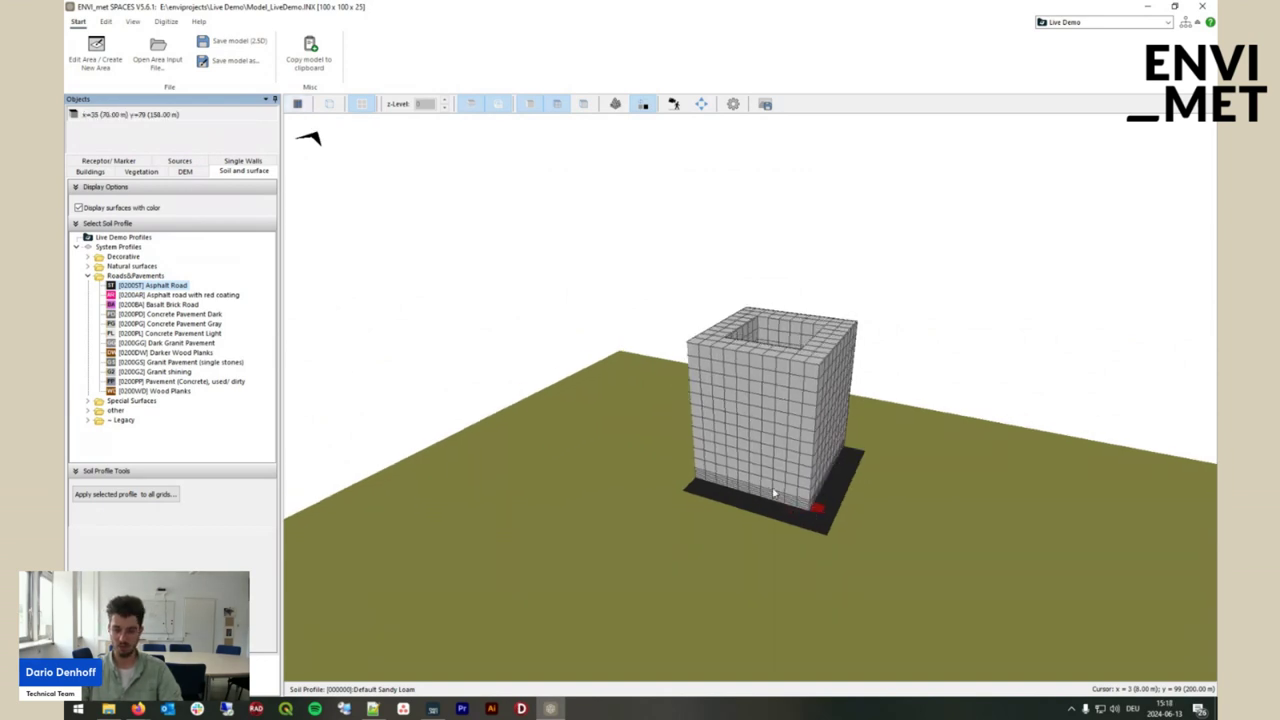
{"action": "scroll", "coordinate": [763, 514], "scroll_direction": "up", "scroll_amount": 3}
{"action": "scroll", "coordinate": [809, 476], "scroll_direction": "up", "scroll_amount": 1}
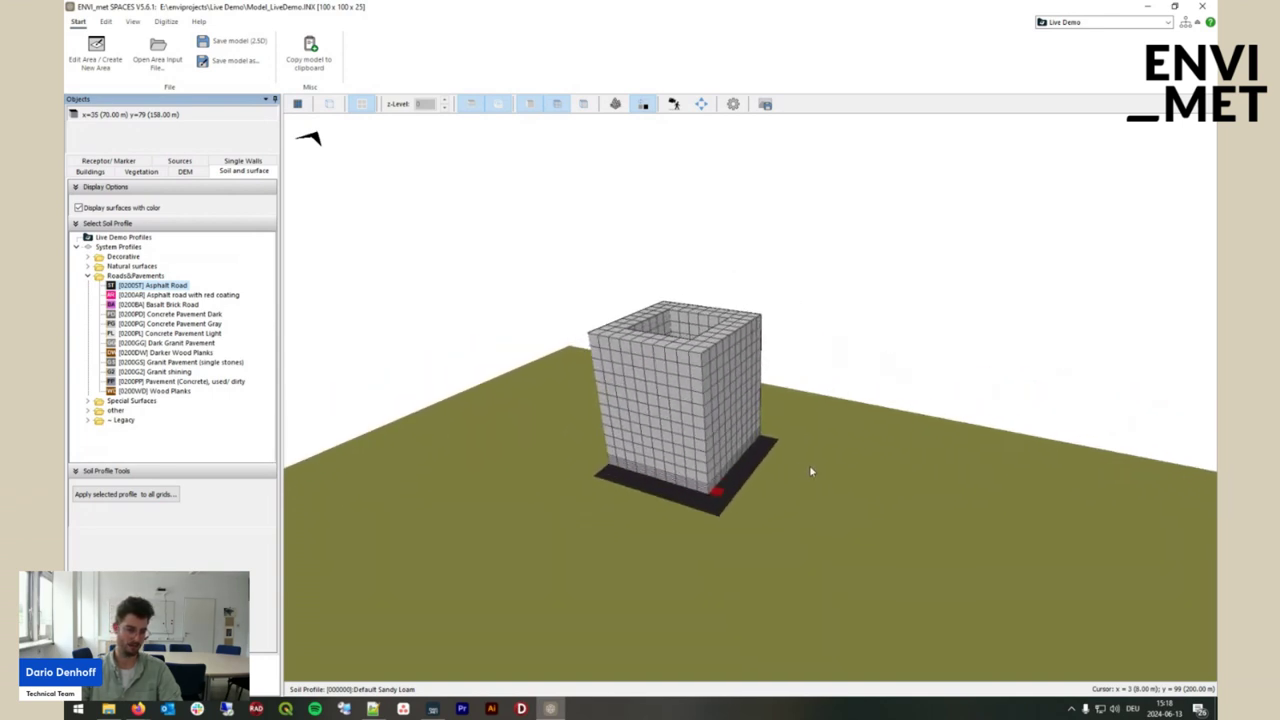
Choose 020440 Oak (middle) from the Oak group of the specific system 3D plants for adding vegetation
{"action": "left_click", "coordinate": [141, 172]}
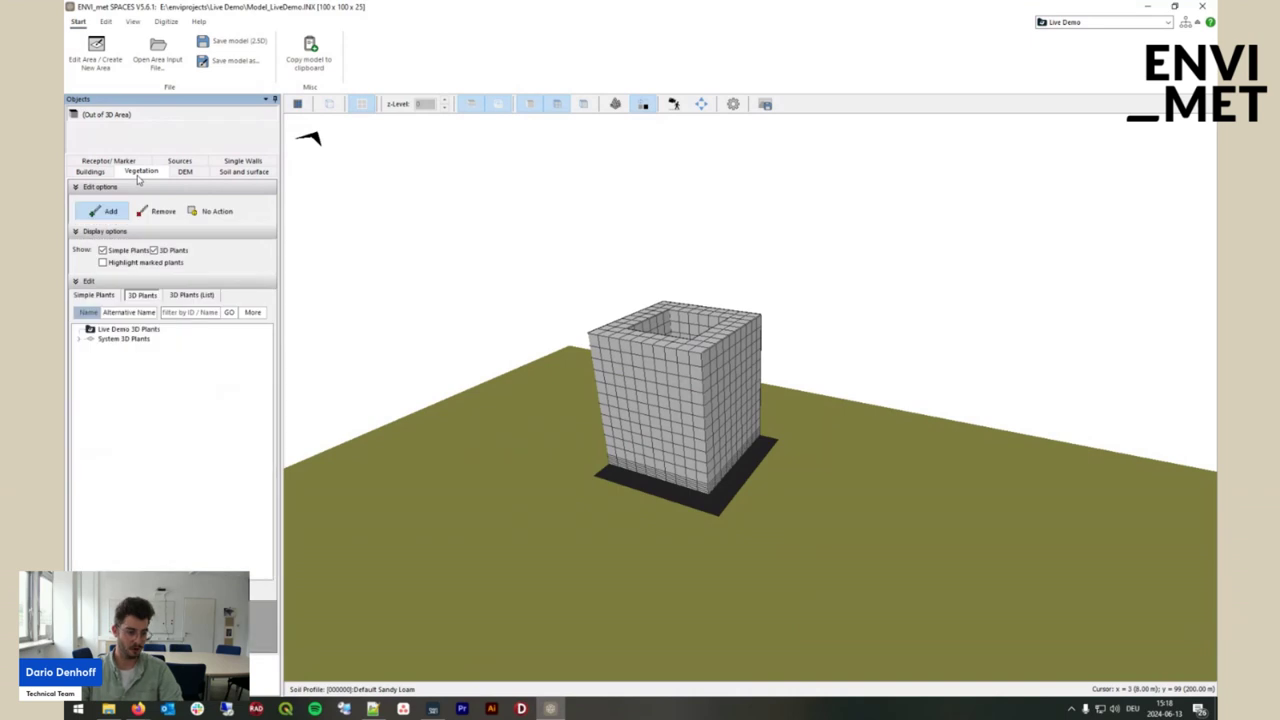
{"action": "left_click", "coordinate": [81, 340]}
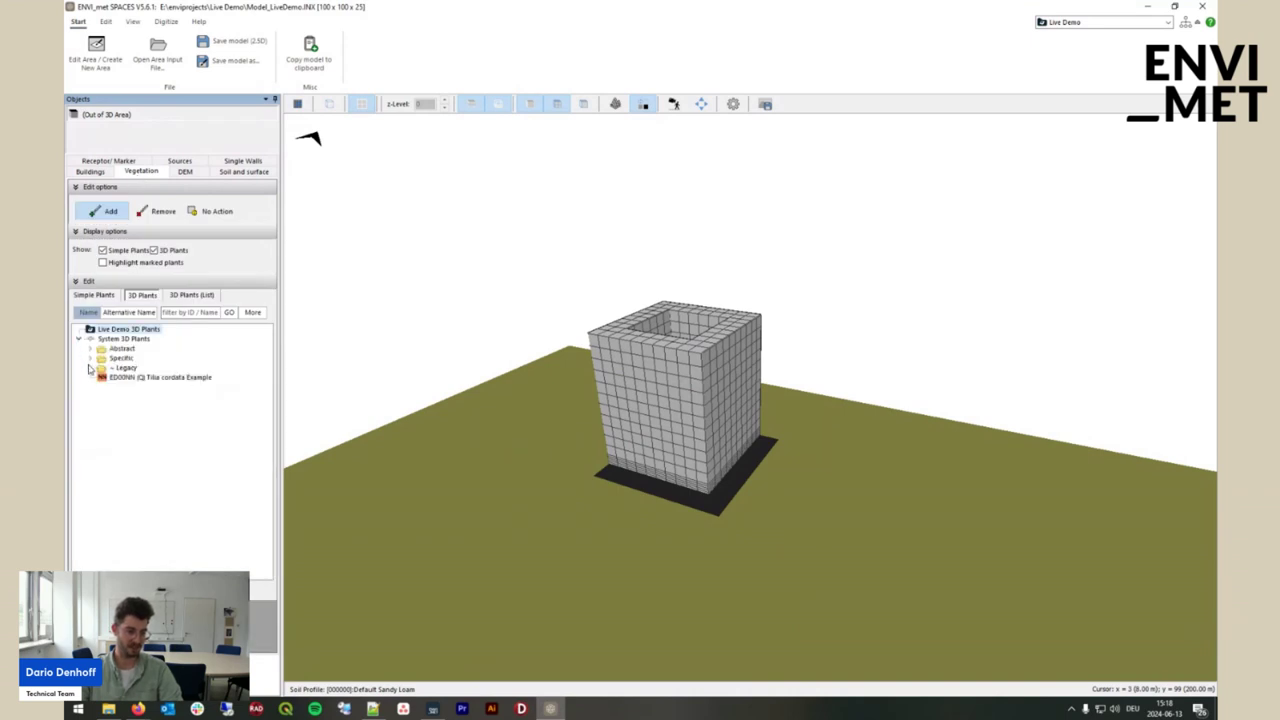
{"action": "left_click", "coordinate": [91, 359]}
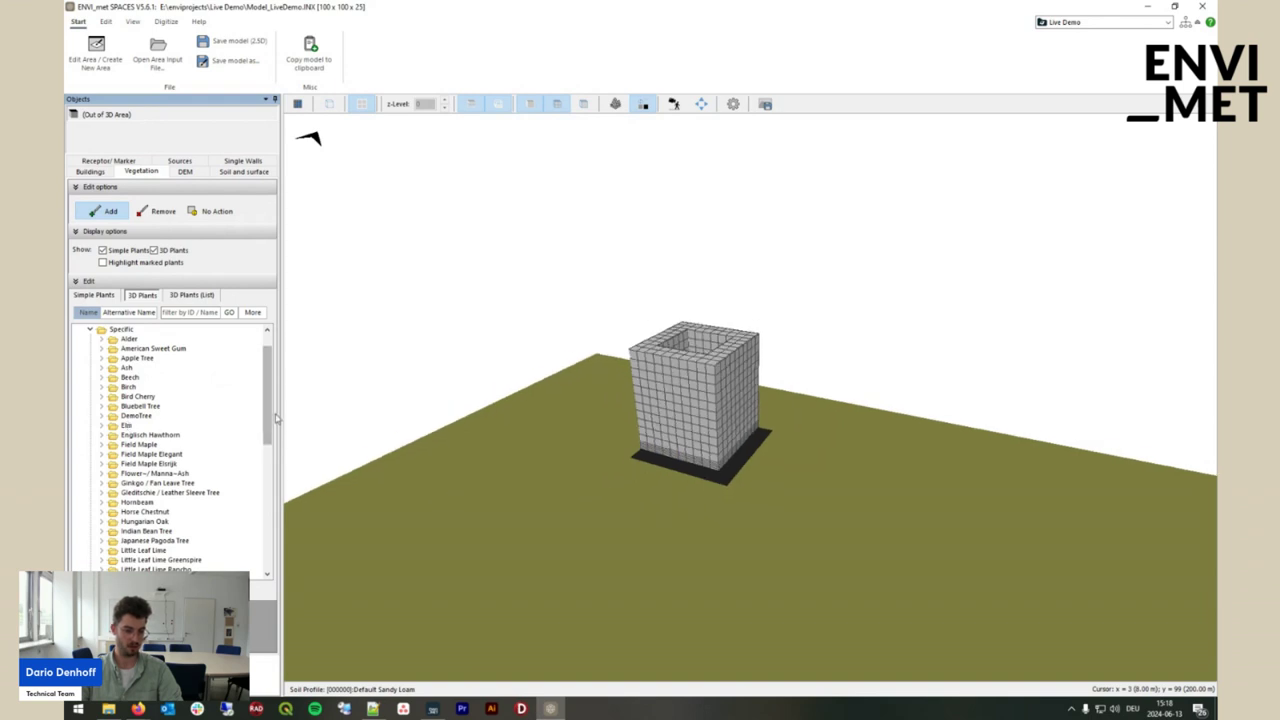
{"action": "left_click_drag", "start_coordinate": [270, 427], "coordinate": [270, 502]}
{"action": "left_click", "coordinate": [101, 416]}
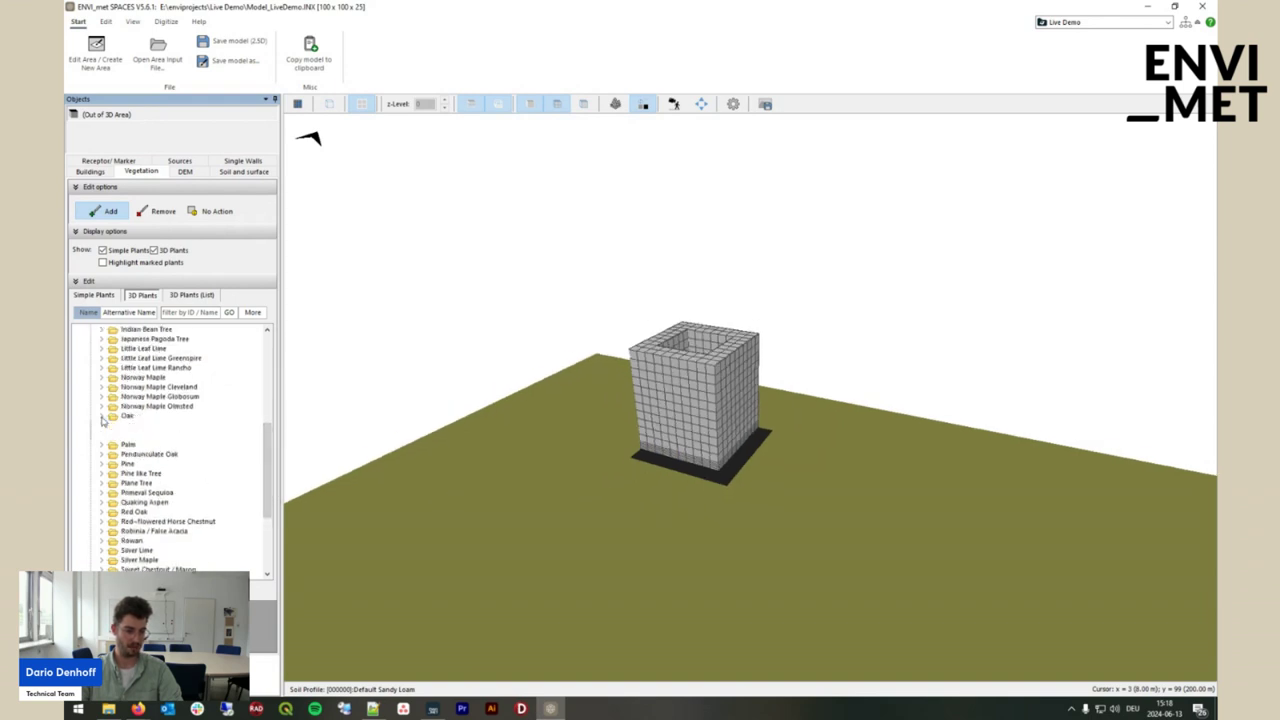
{"action": "left_click", "coordinate": [157, 426]}
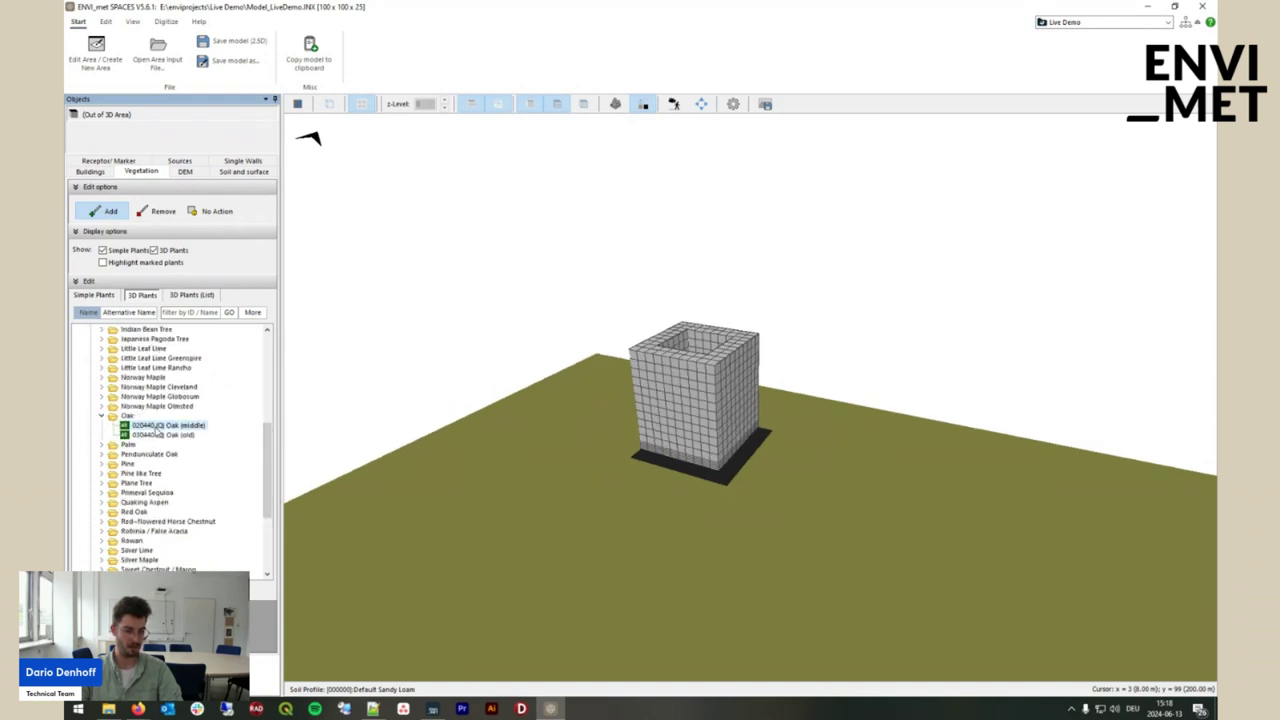
Place three middle-sized oak trees on the open ground around the courtyard building in the 3D view
{"action": "scroll", "coordinate": [547, 520], "scroll_direction": "up", "scroll_amount": 2}
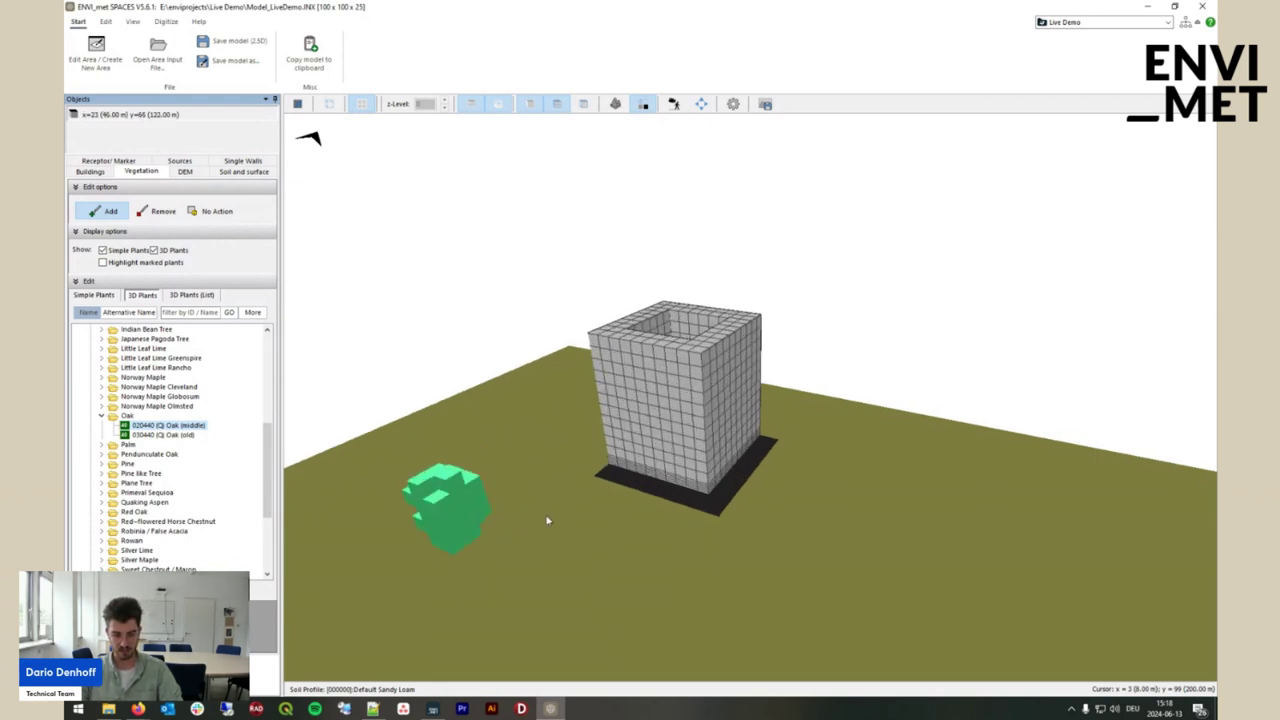
{"action": "left_click", "coordinate": [837, 486]}
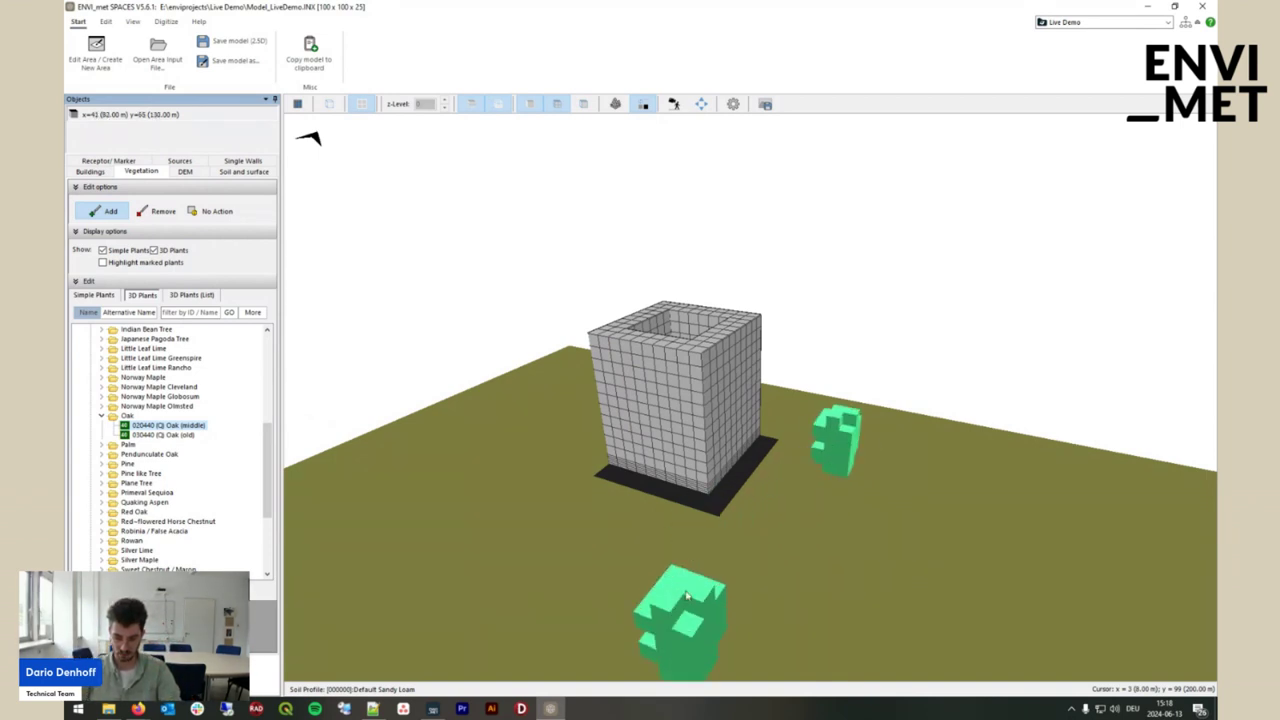
{"action": "left_click", "coordinate": [505, 563]}
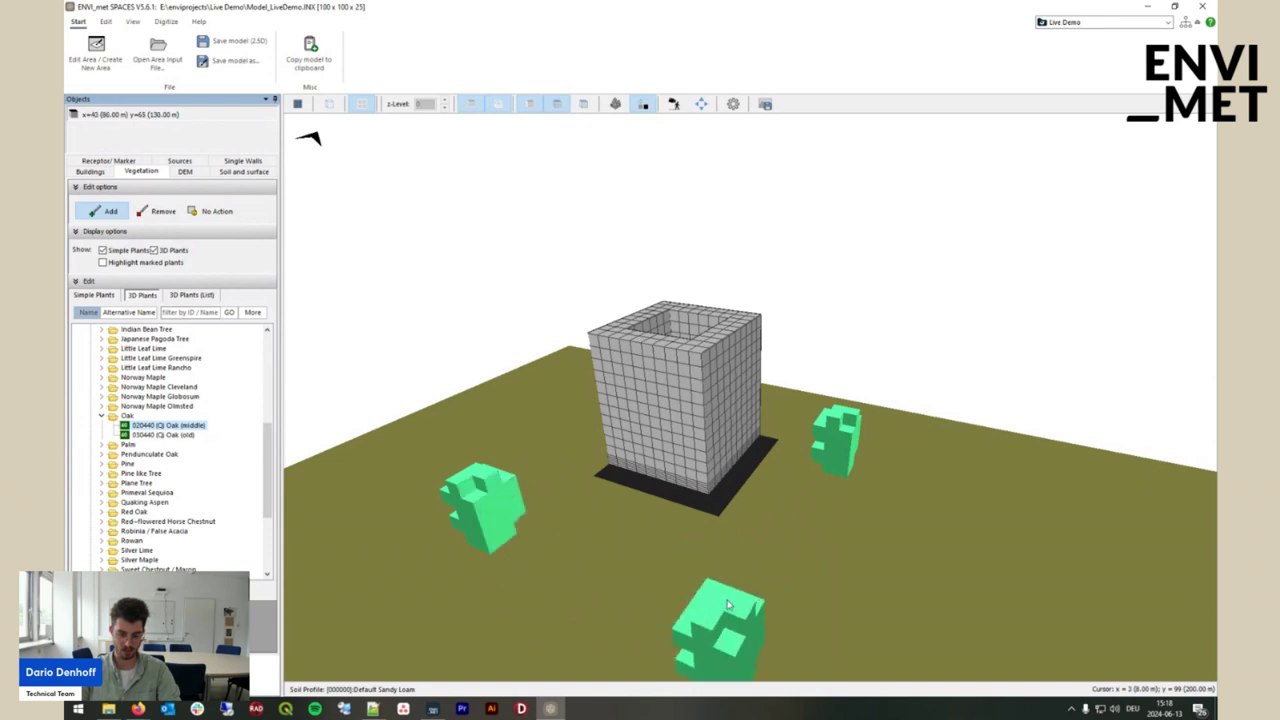
{"action": "left_click", "coordinate": [780, 583]}
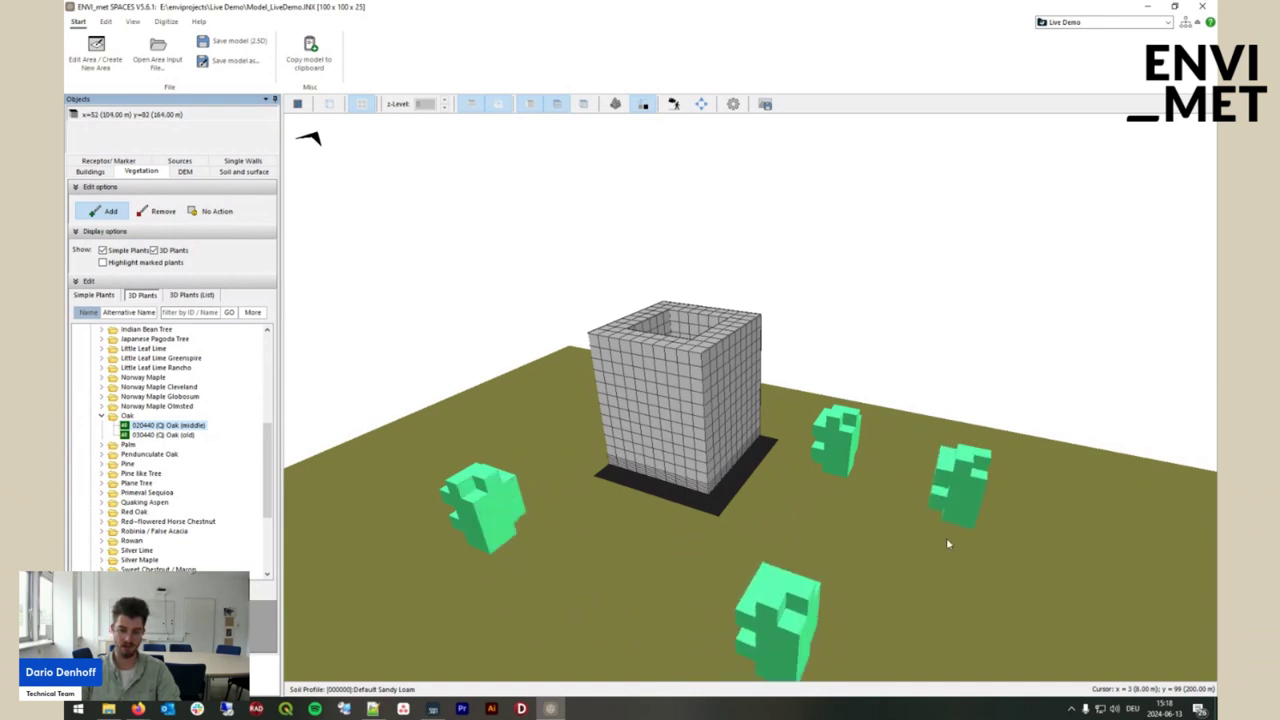
{"action": "scroll", "coordinate": [946, 537], "scroll_direction": "up", "scroll_amount": 2}
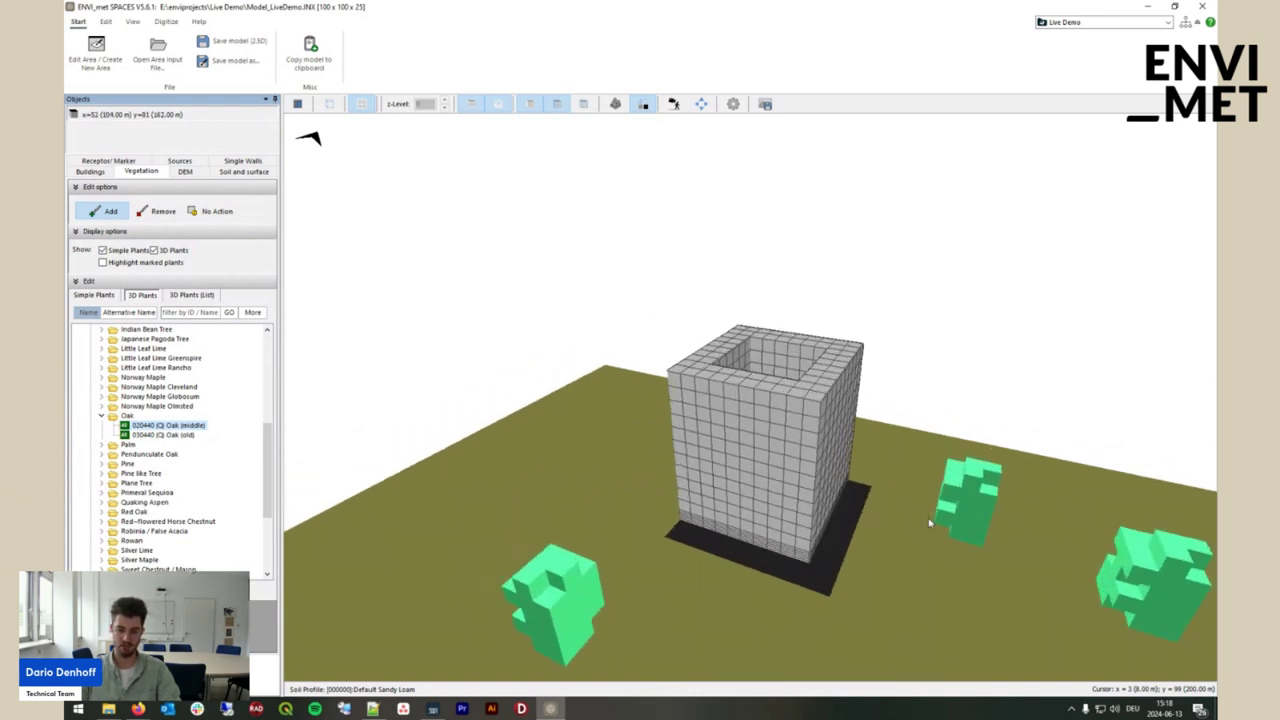
{"action": "scroll", "coordinate": [929, 523], "scroll_direction": "down", "scroll_amount": 2}
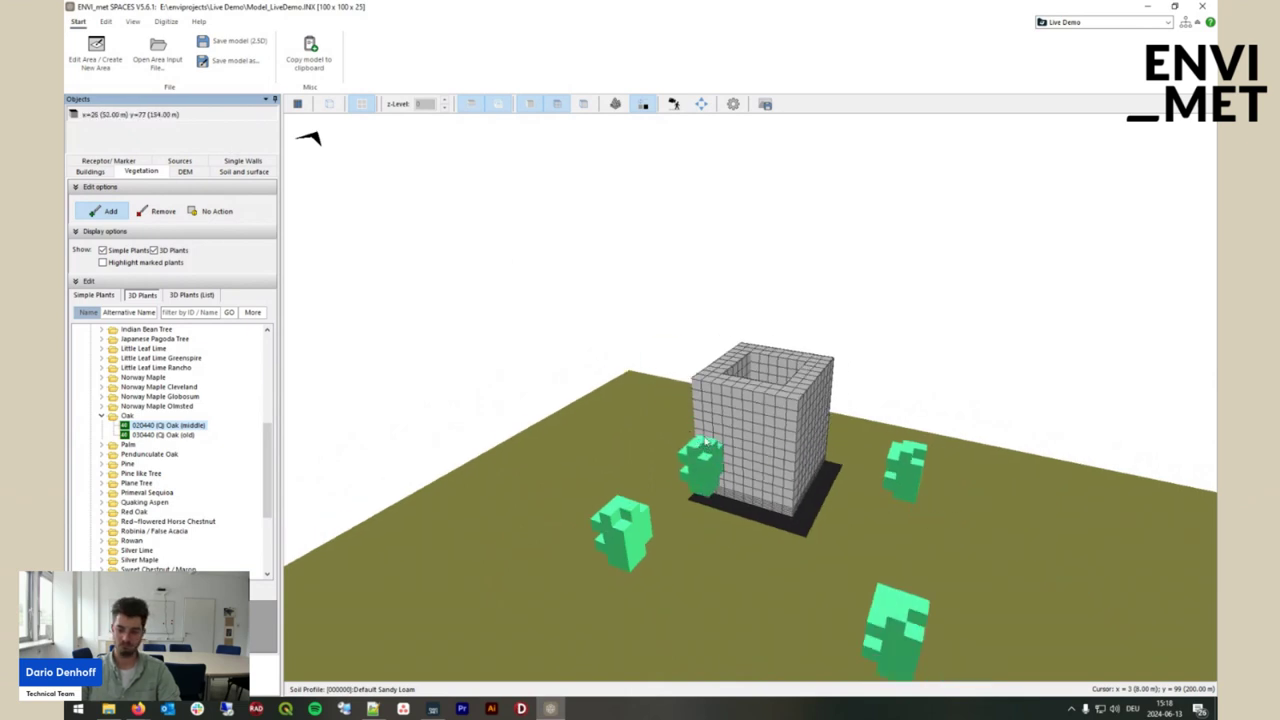
Save the model area as a new file named Model_LiveDemo_with_Trees.inx in the Live Demo folder
{"action": "left_click", "coordinate": [229, 63]}
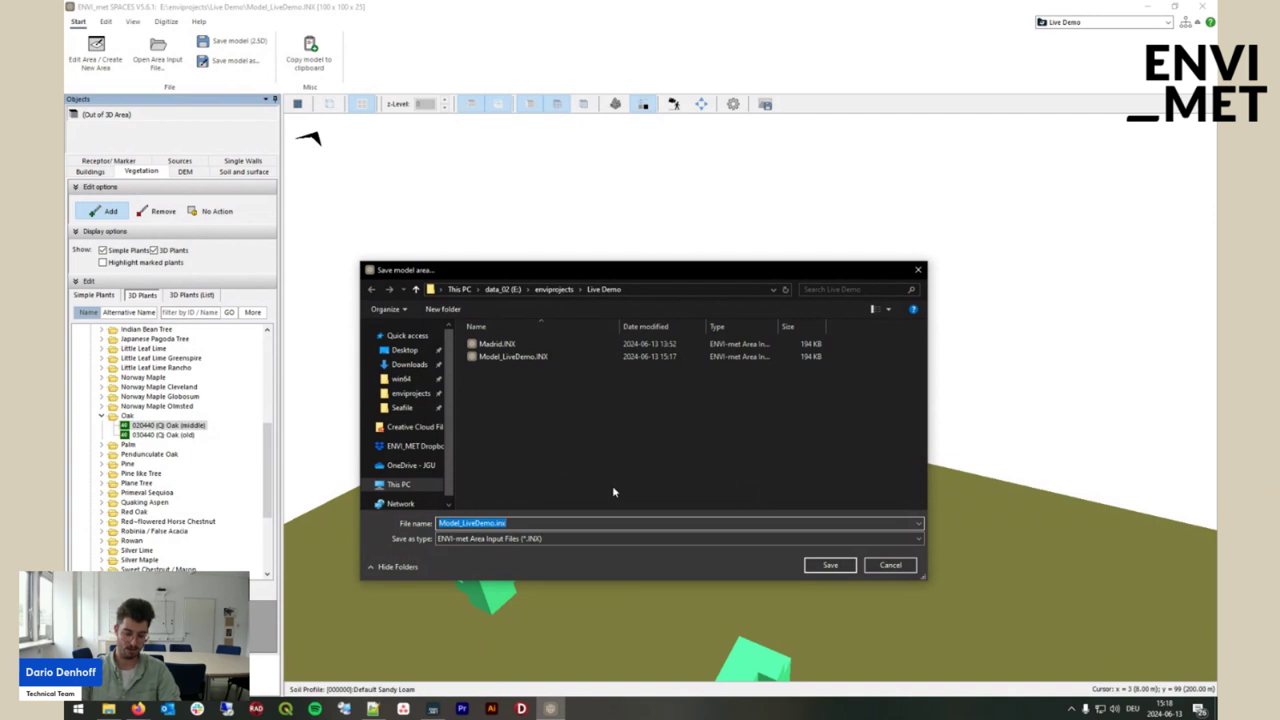
{"action": "key", "text": "End"}
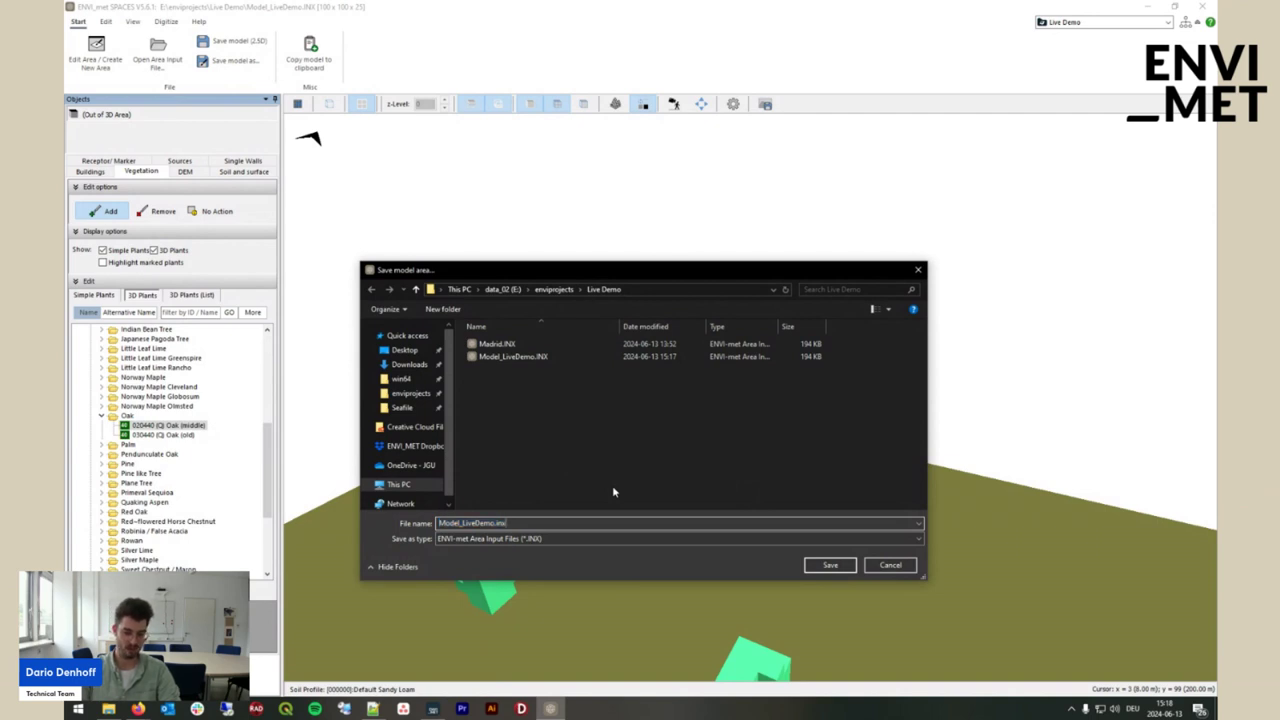
{"action": "type", "text": "_with_"}
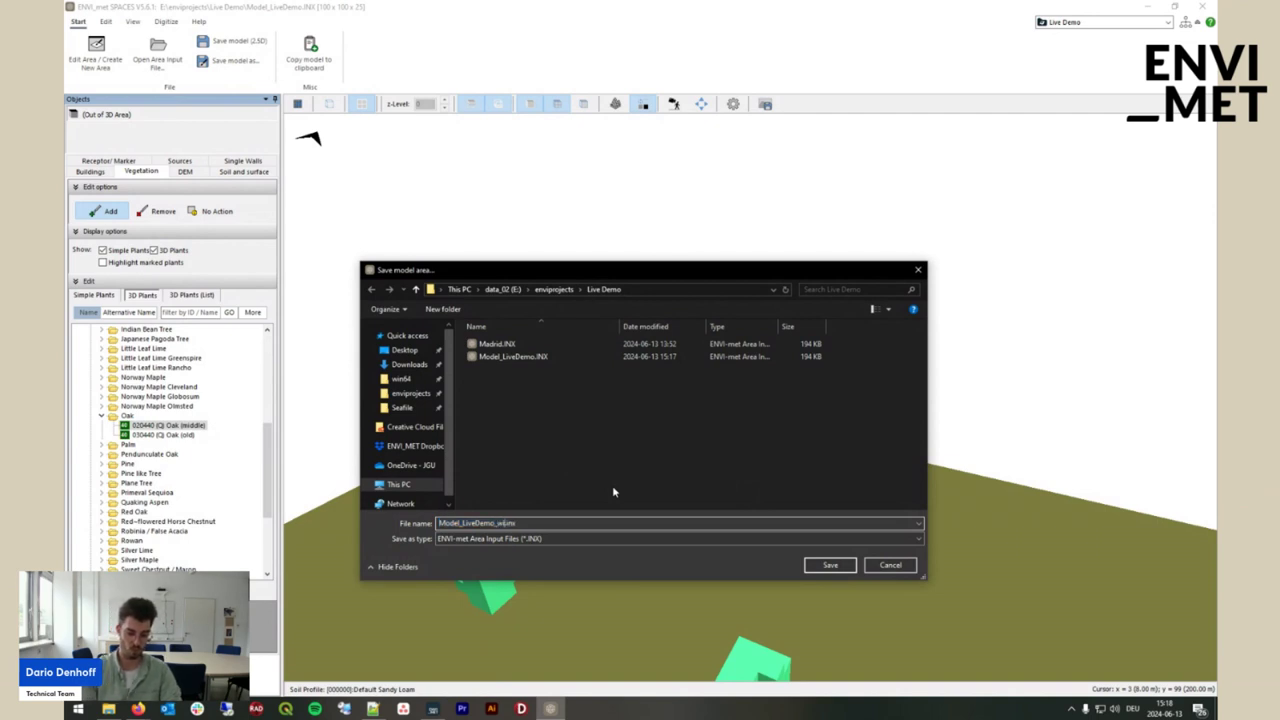
{"action": "type", "text": "Trees.inx"}
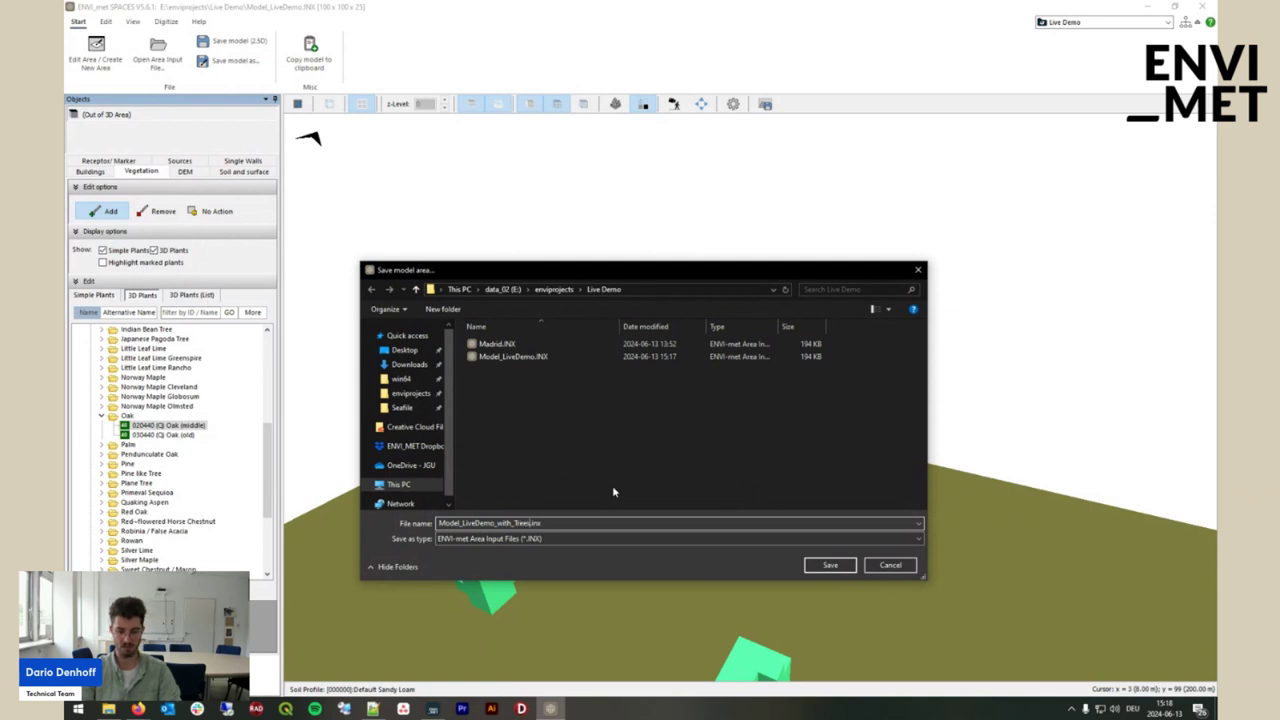
{"action": "key", "text": "Return"}
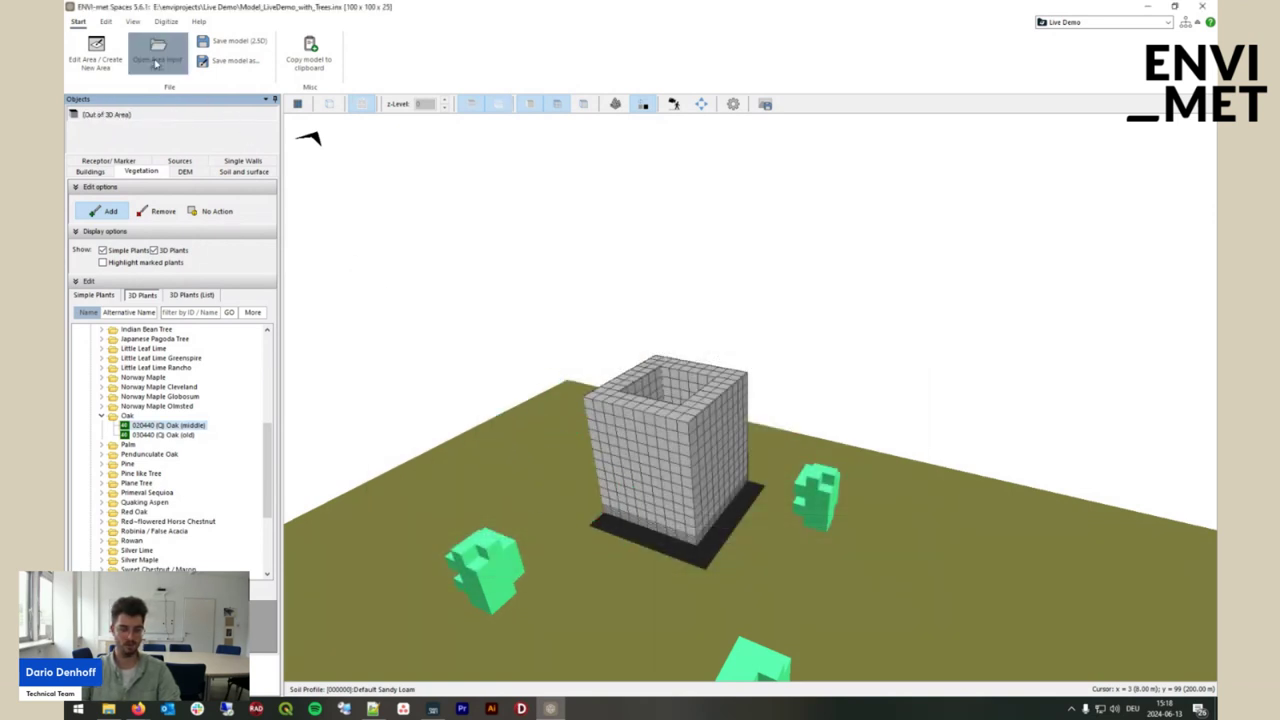
Reopen the area input file Model_LiveDemo.INX from the Live Demo folder
{"action": "left_click", "coordinate": [155, 63]}
{"action": "left_click", "coordinate": [573, 360]}
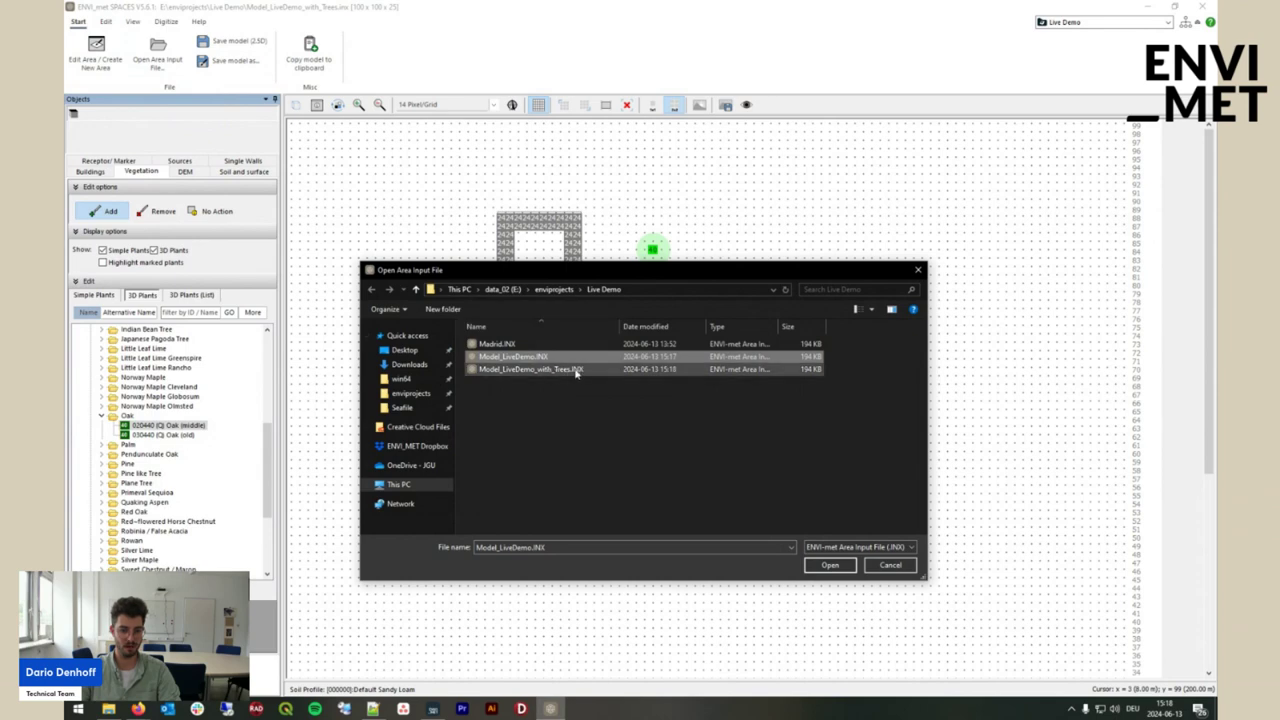
{"action": "left_click", "coordinate": [827, 567]}
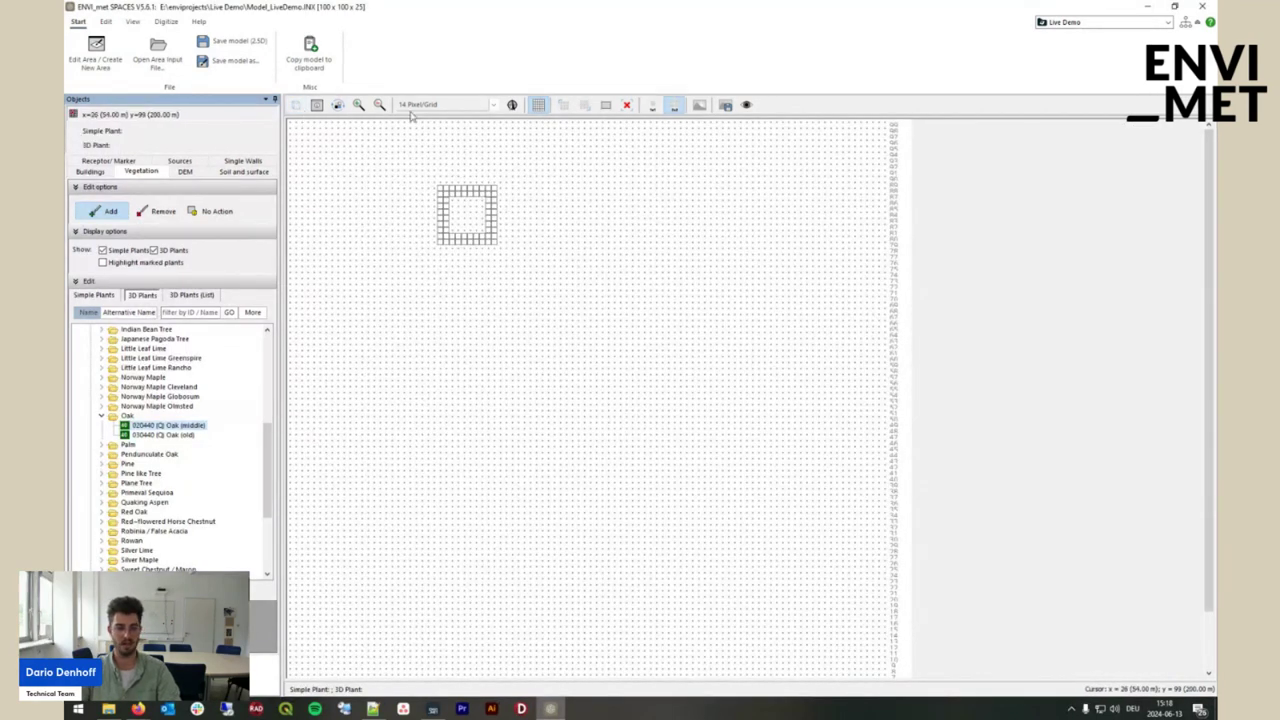
Check the reopened model's soil surfaces in the 2D view, and inspect the building and asphalt in 3D
{"action": "left_click", "coordinate": [254, 171]}
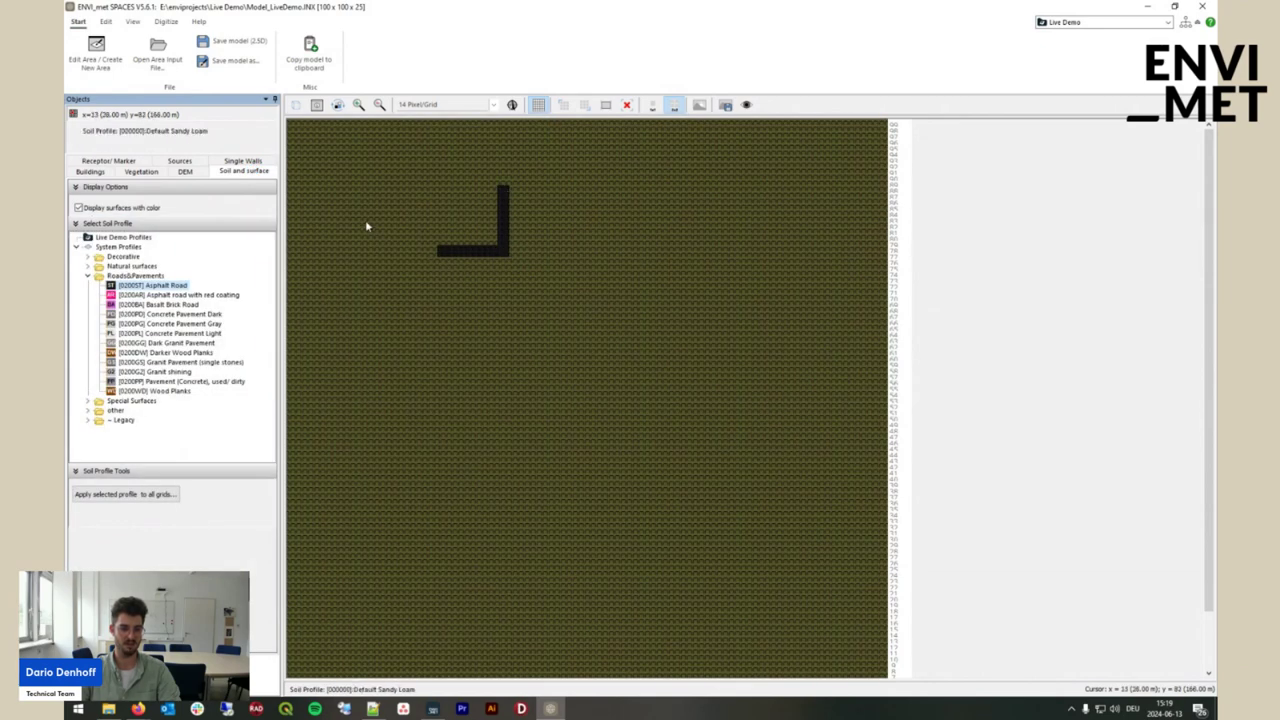
{"action": "left_click", "coordinate": [297, 105]}
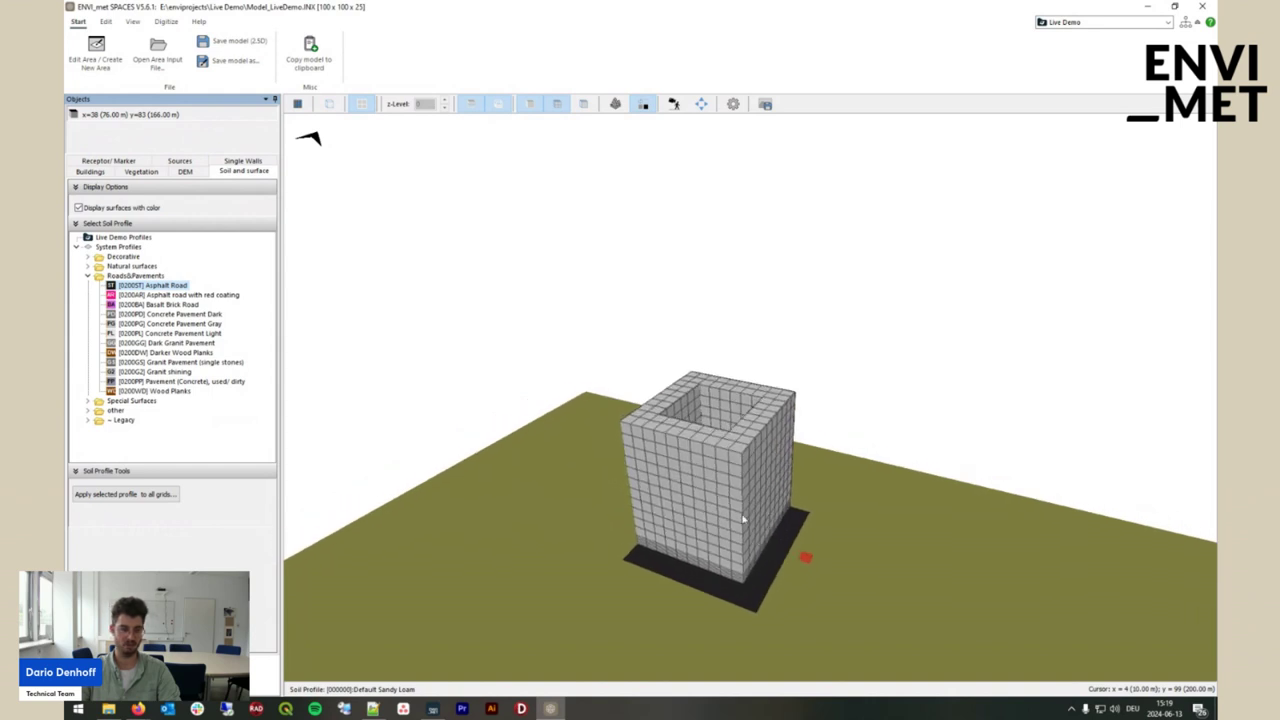
{"action": "scroll", "coordinate": [620, 430], "scroll_direction": "down", "scroll_amount": 2}
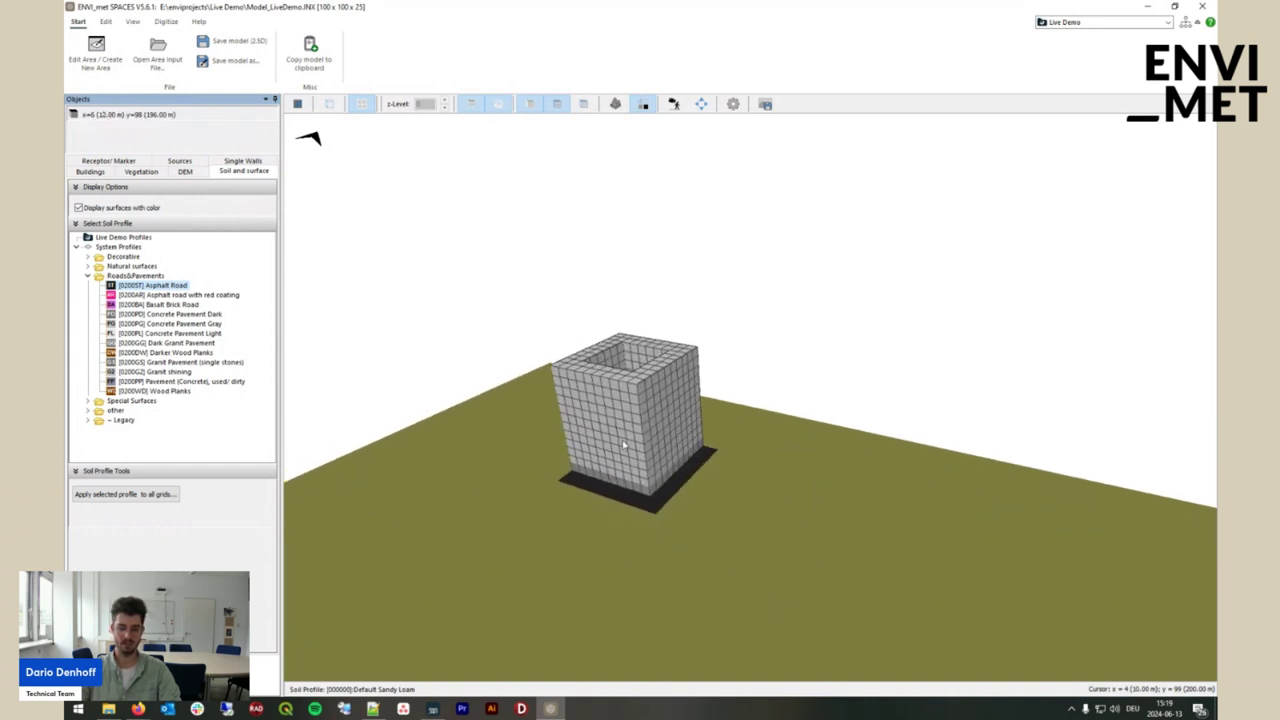
{"action": "scroll", "coordinate": [618, 442], "scroll_direction": "up", "scroll_amount": 1}
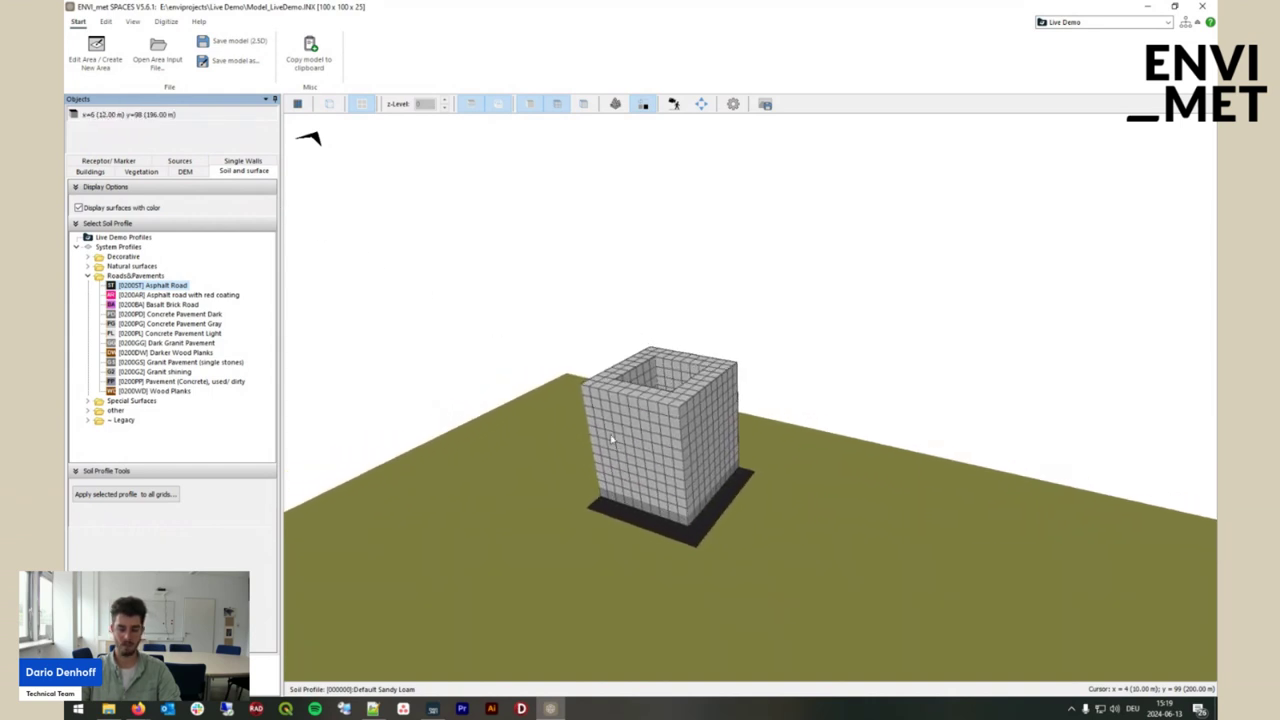
Return to the building settings in the 2D view and select Brick wall (burned) as the wall material
{"action": "left_click", "coordinate": [90, 170]}
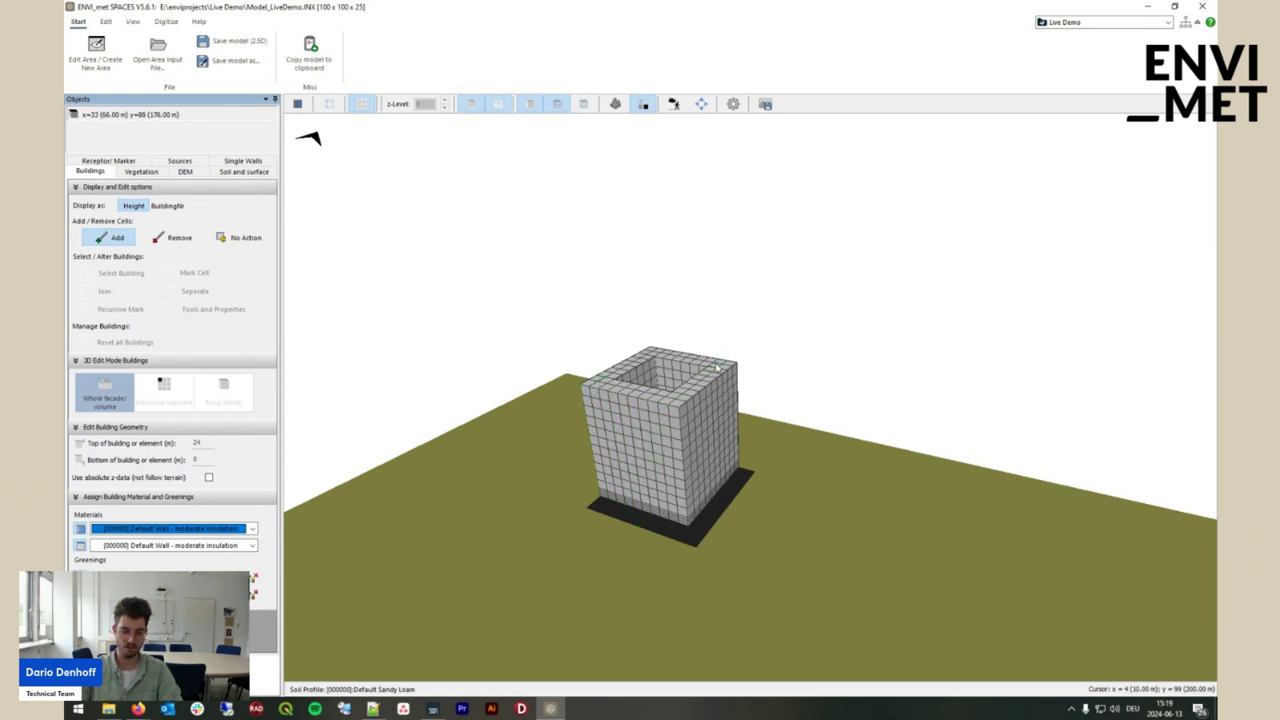
{"action": "left_click_drag", "start_coordinate": [708, 440], "coordinate": [688, 450]}
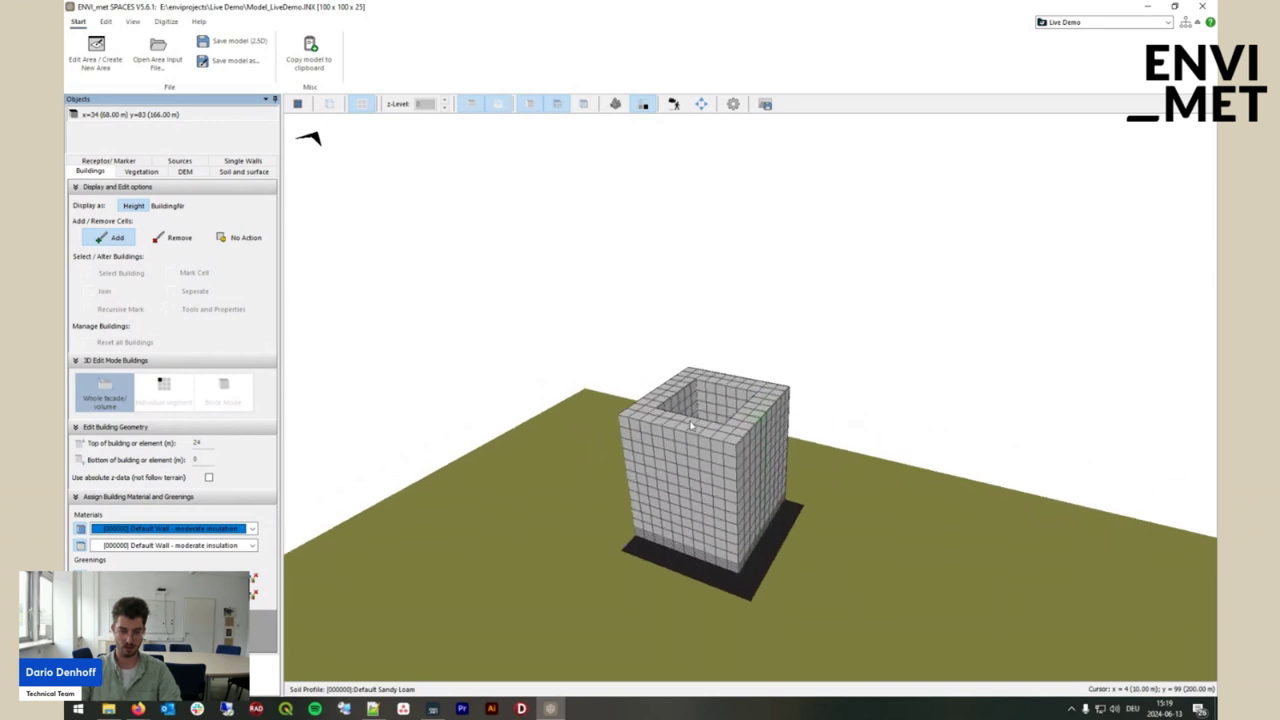
{"action": "left_click", "coordinate": [297, 105]}
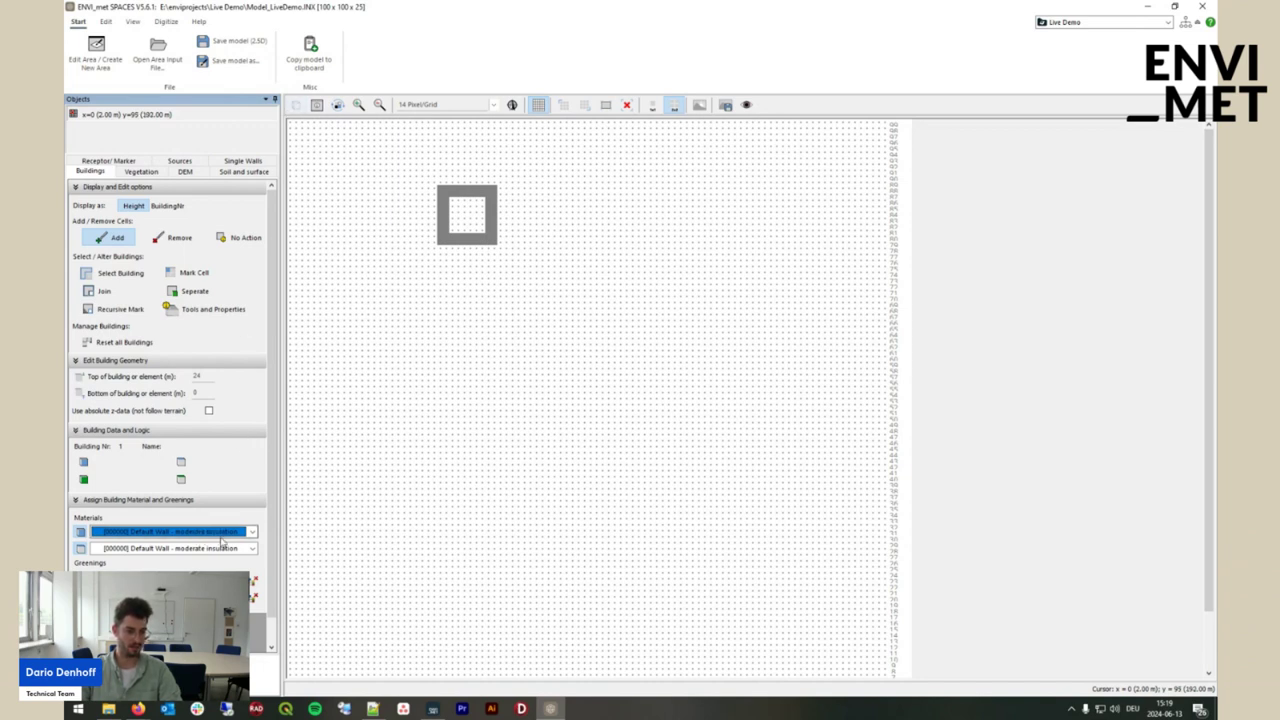
{"action": "left_click", "coordinate": [254, 537]}
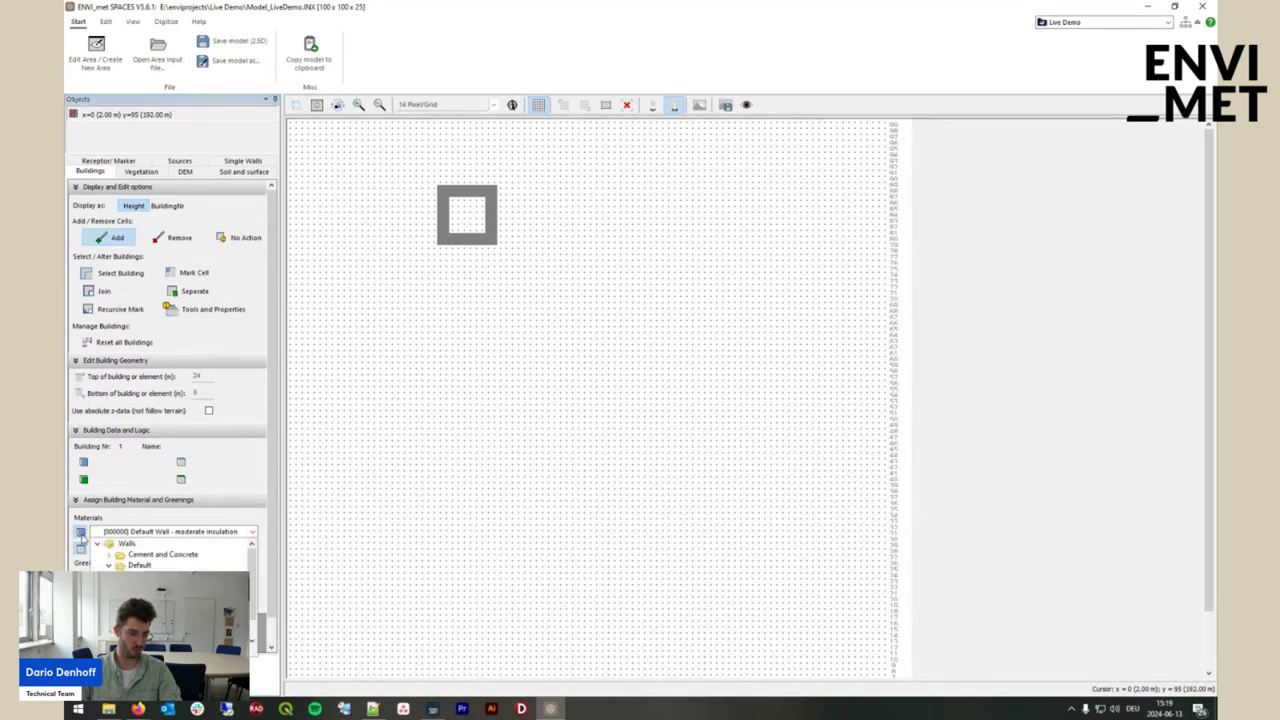
{"action": "left_click", "coordinate": [127, 566]}
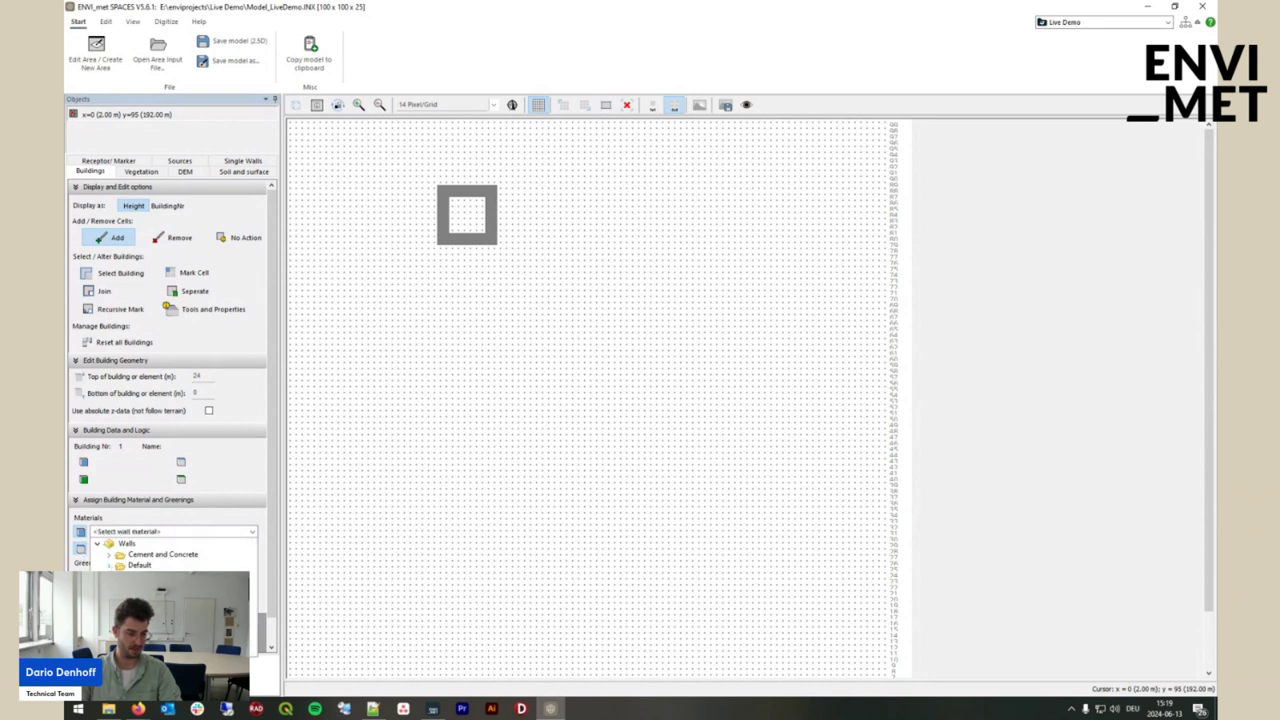
{"action": "scroll", "coordinate": [170, 554], "scroll_direction": "down", "scroll_amount": 1}
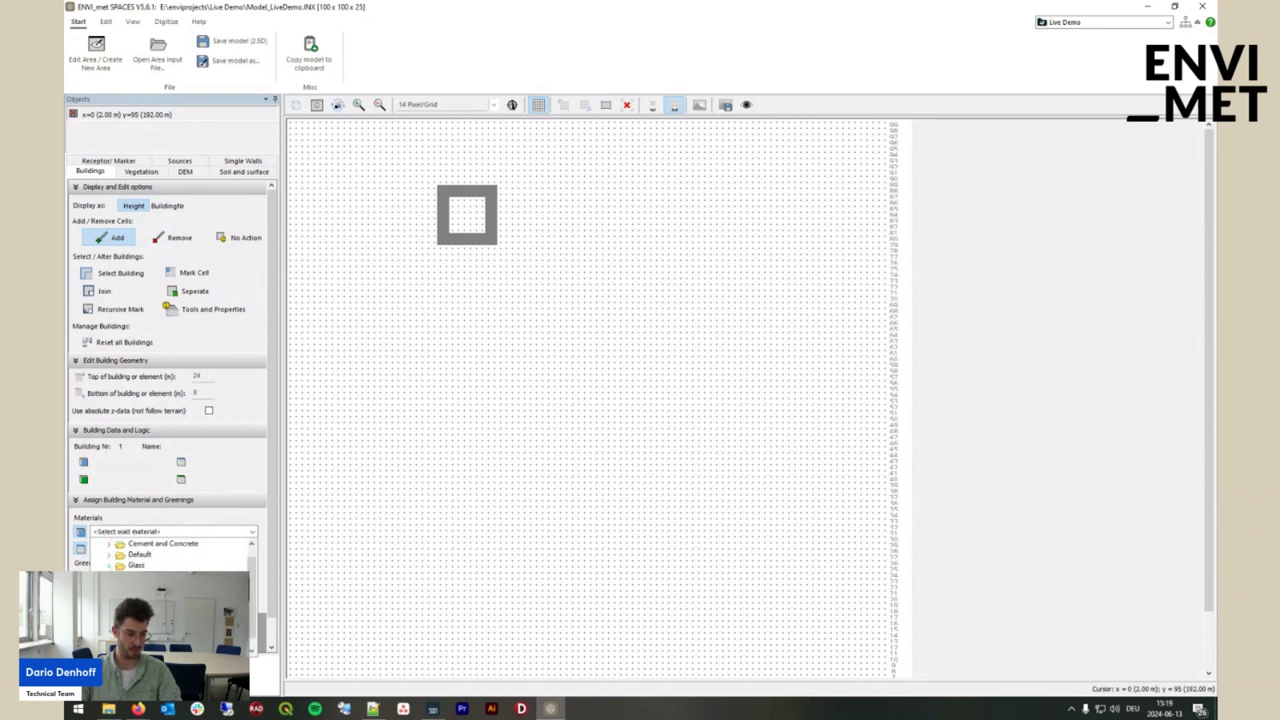
{"action": "left_click", "coordinate": [140, 576]}
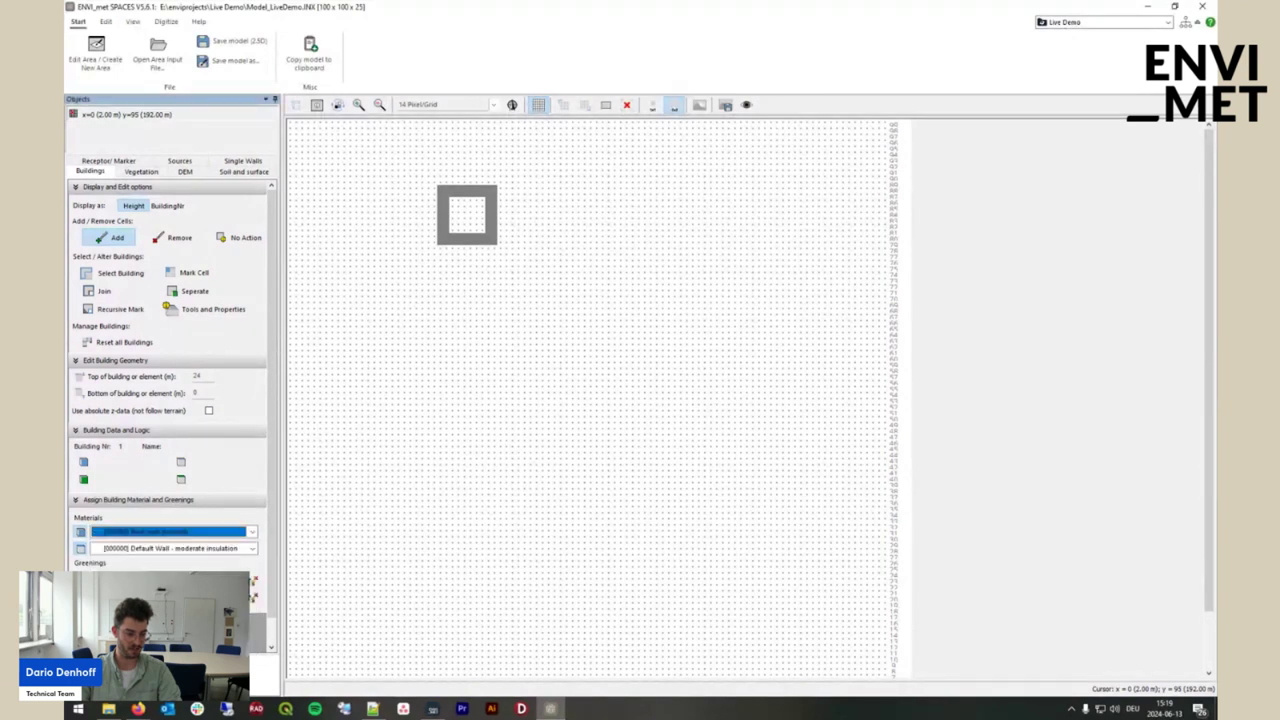
Choose Glass Bricks (one layered) as the roof material for the building
{"action": "left_click", "coordinate": [254, 549]}
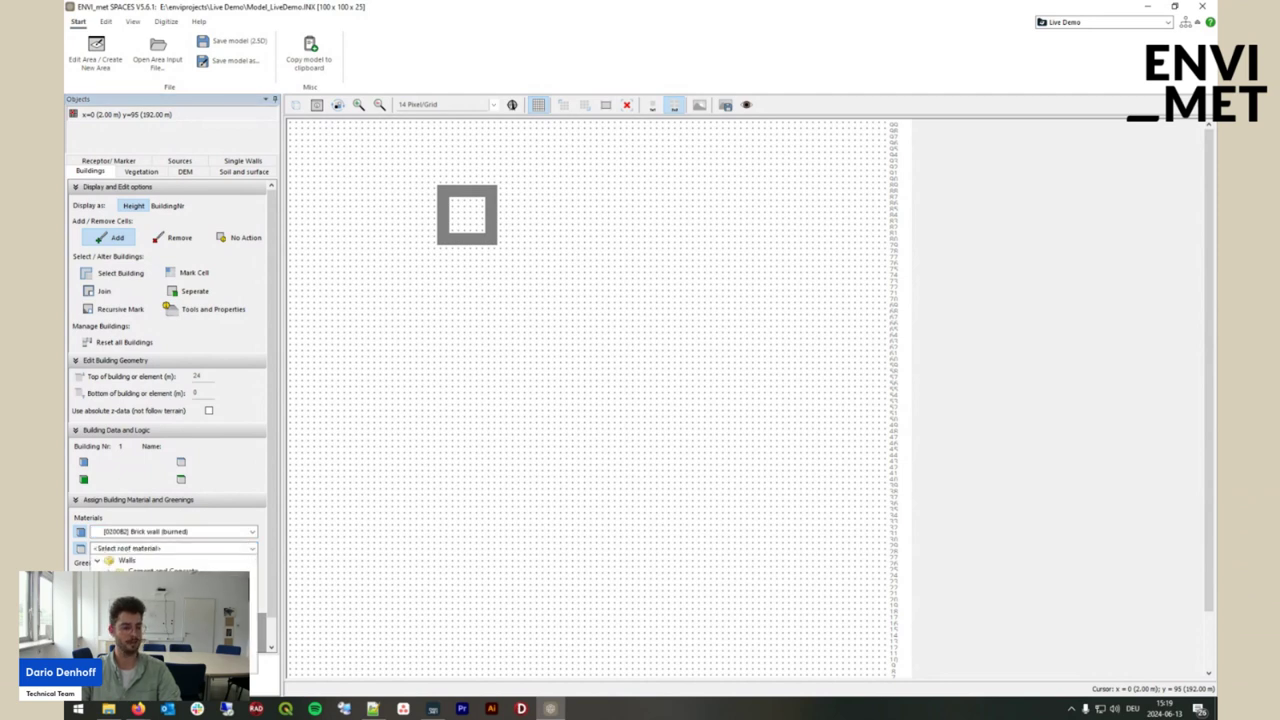
{"action": "scroll", "coordinate": [175, 565], "scroll_direction": "down", "scroll_amount": 5}
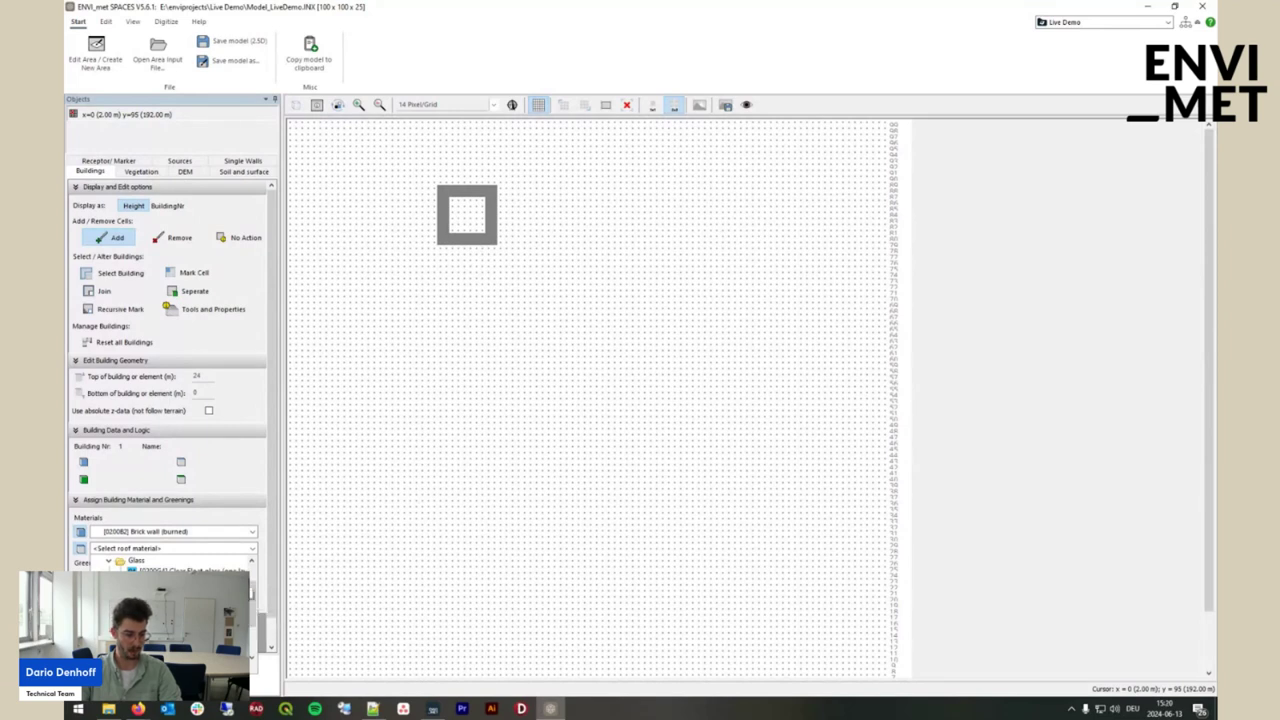
{"action": "left_click", "coordinate": [248, 582]}
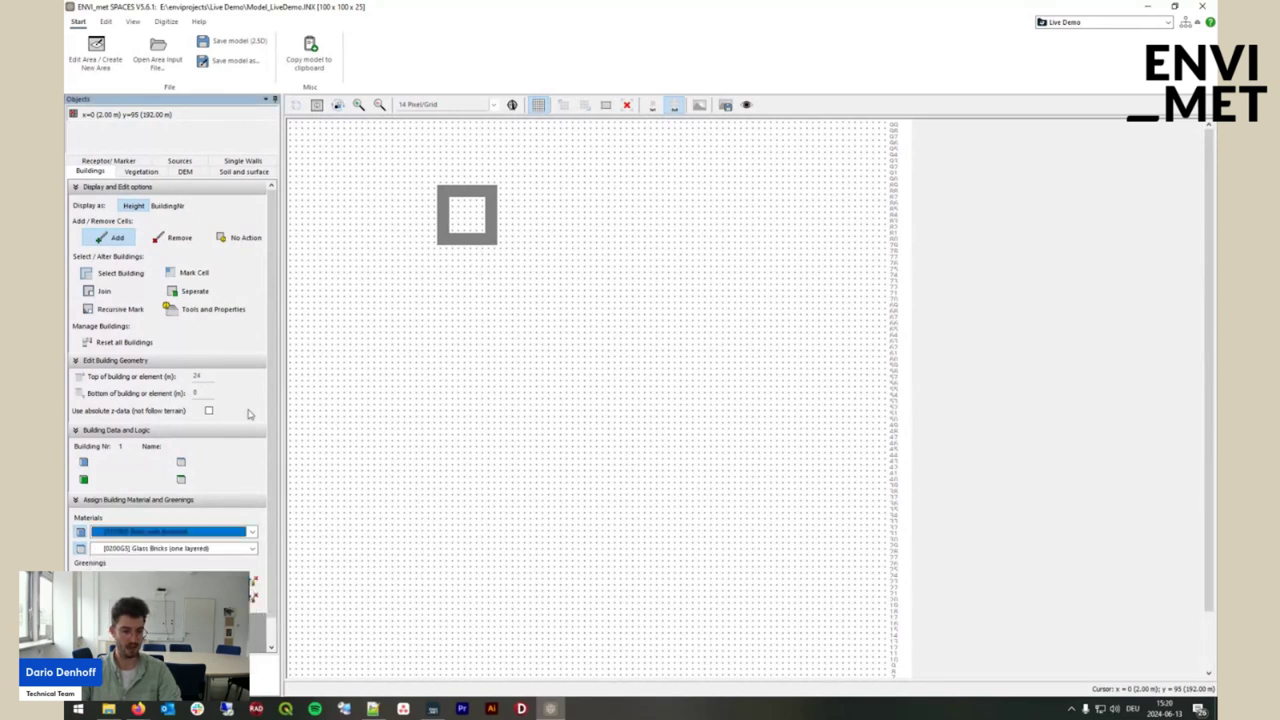
Select the ring-shaped building and apply the chosen wall and roof materials to it
{"action": "left_click", "coordinate": [120, 280]}
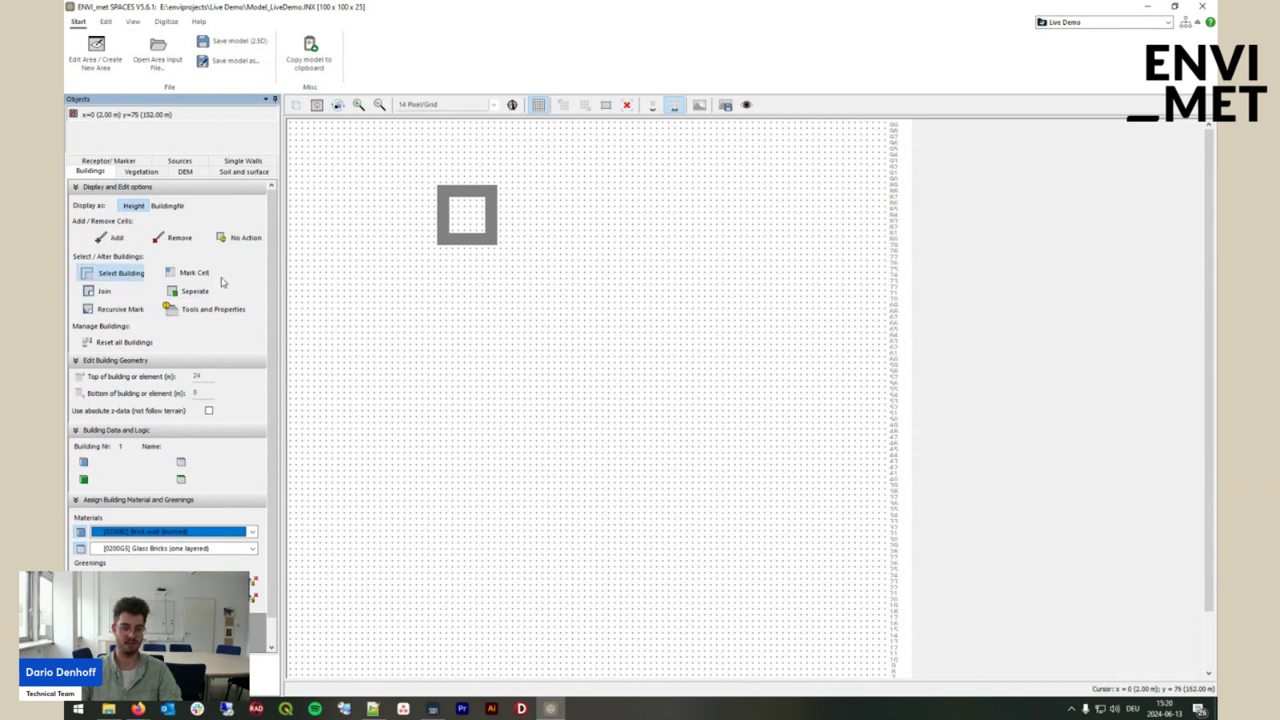
{"action": "left_click", "coordinate": [438, 200]}
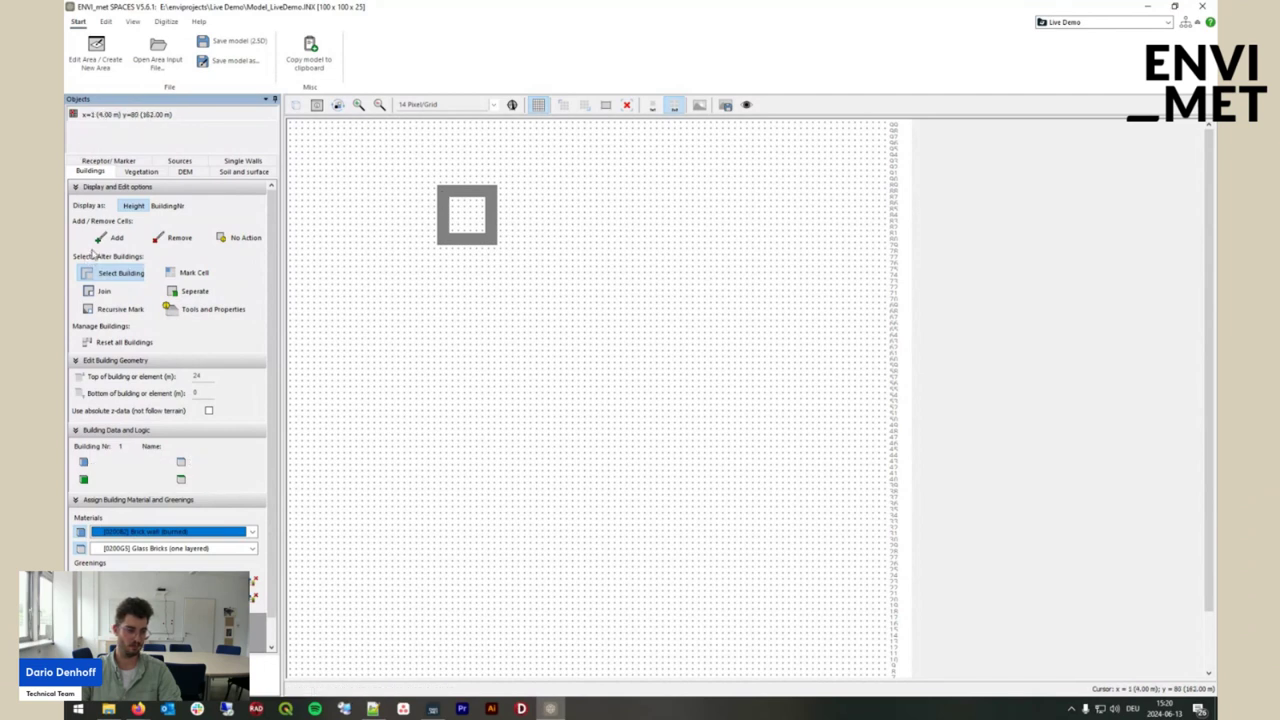
{"action": "left_click", "coordinate": [441, 201]}
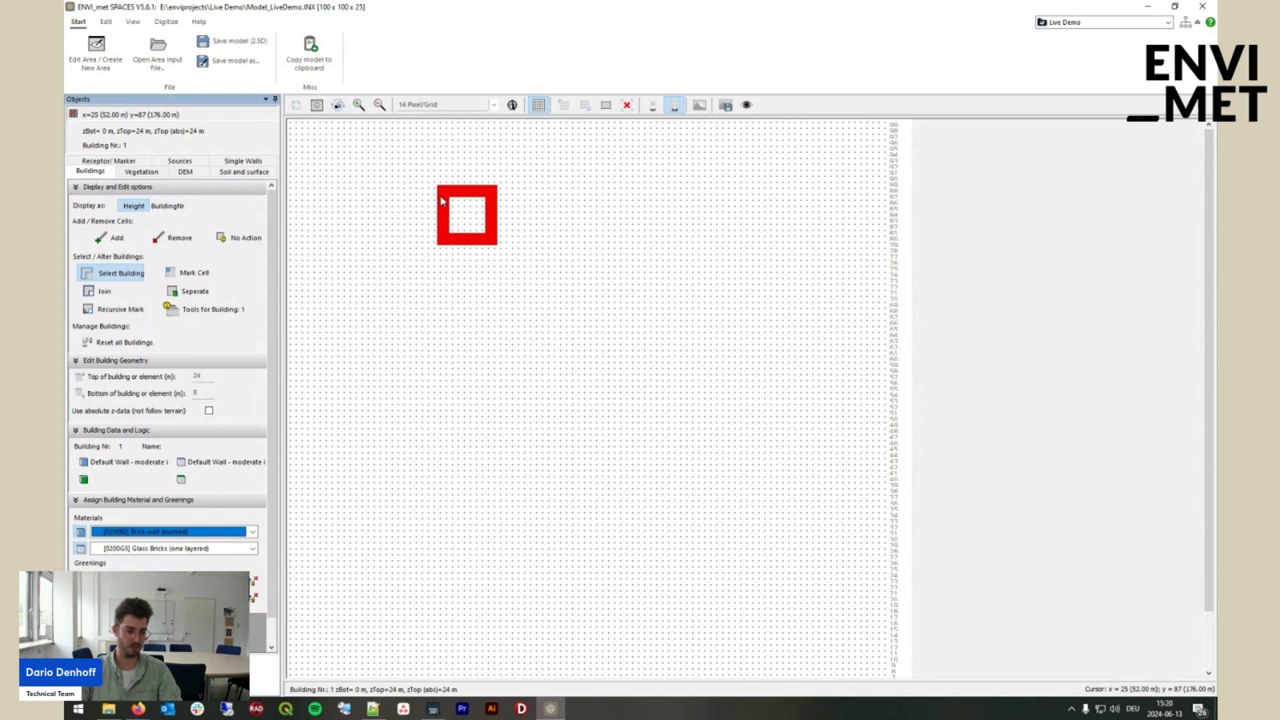
{"action": "left_click", "coordinate": [211, 311]}
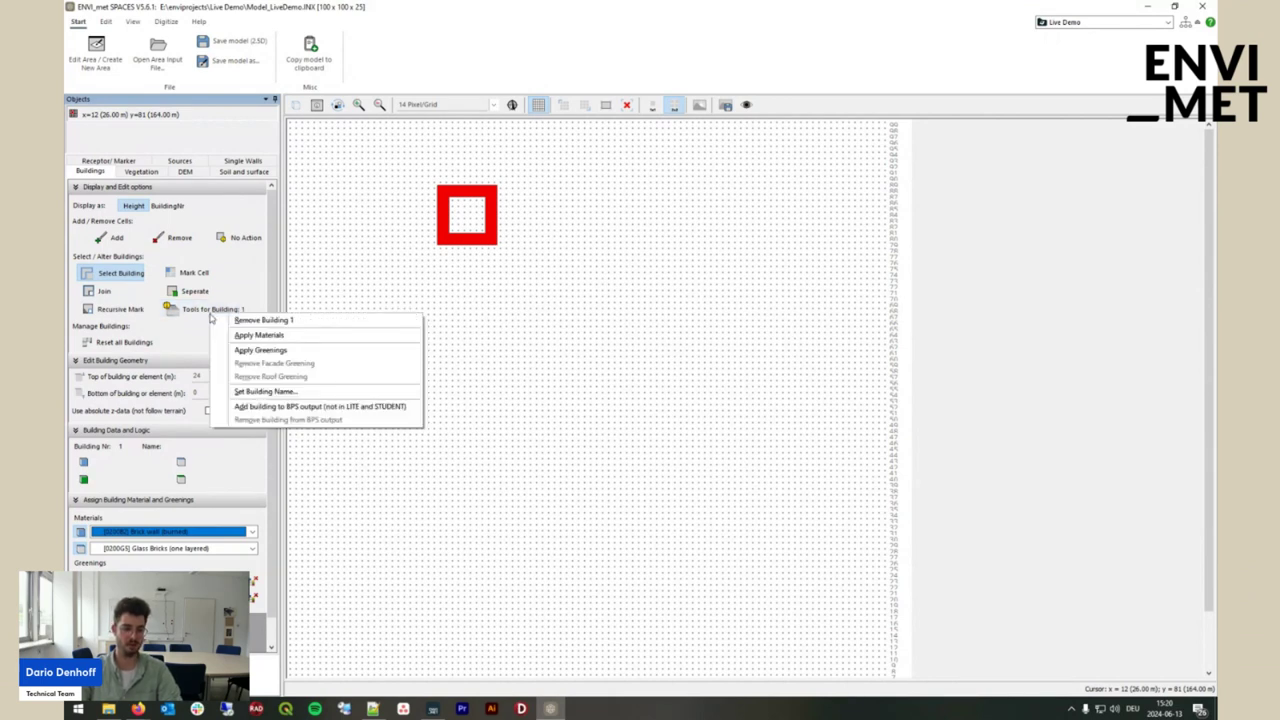
{"action": "left_click", "coordinate": [247, 336]}
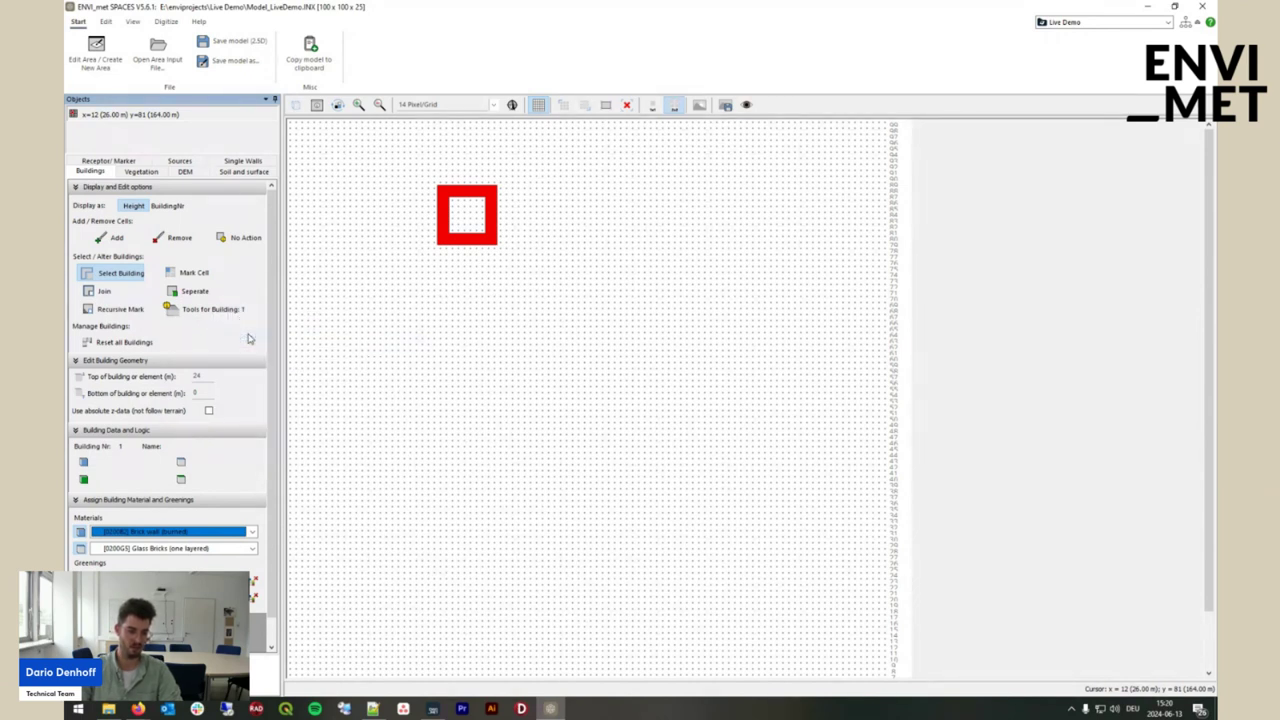
{"action": "left_click", "coordinate": [224, 311]}
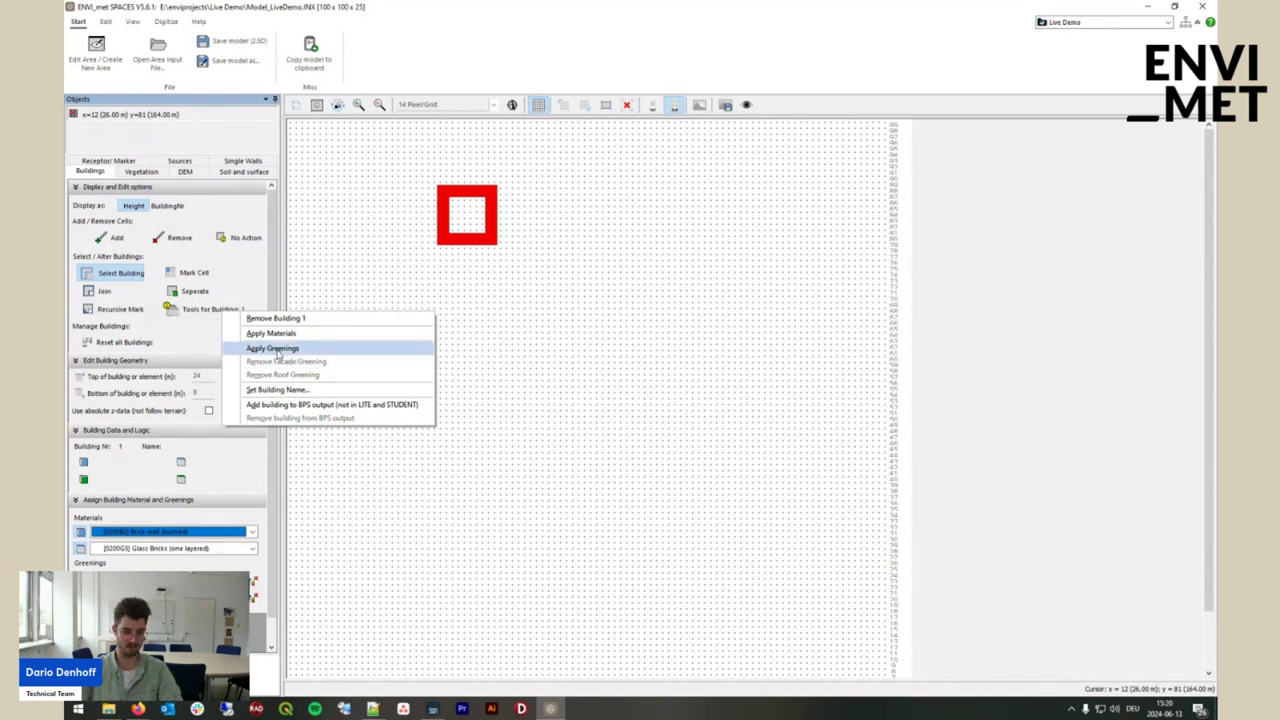
{"action": "left_click", "coordinate": [229, 350]}
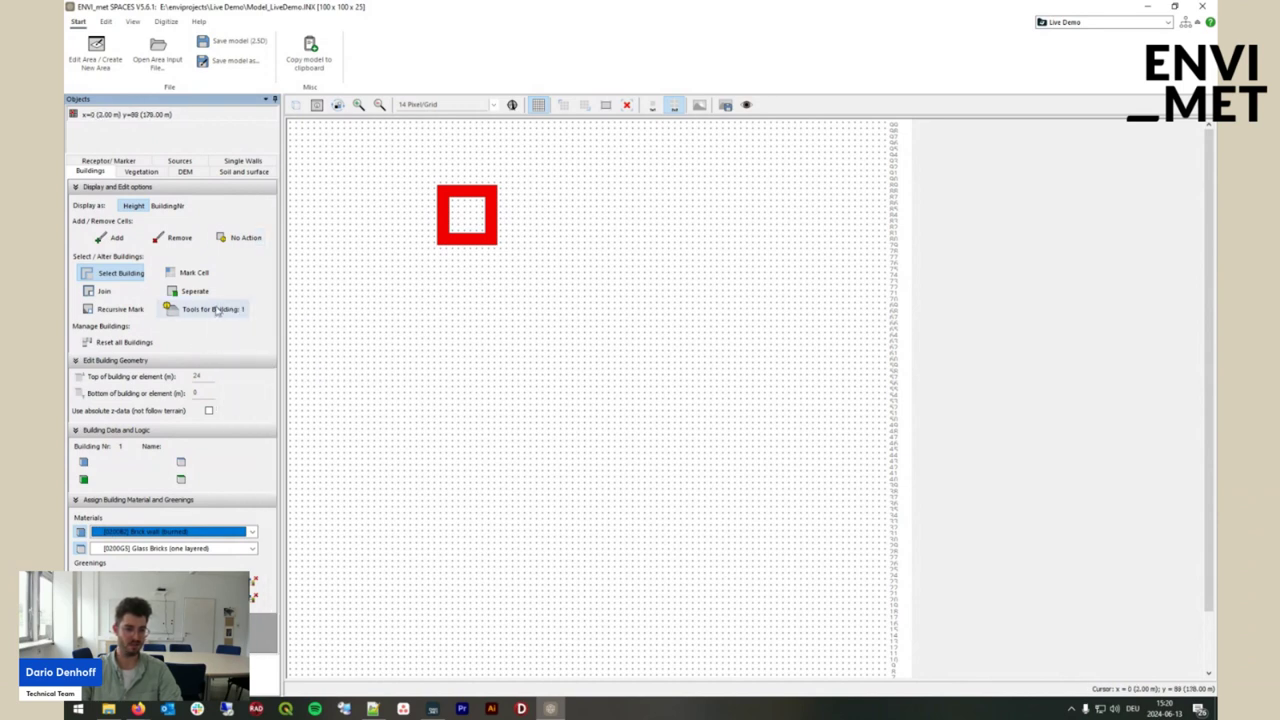
Return to adding building cells and inspect the building's applied materials in the 3D view
{"action": "left_click", "coordinate": [110, 237]}
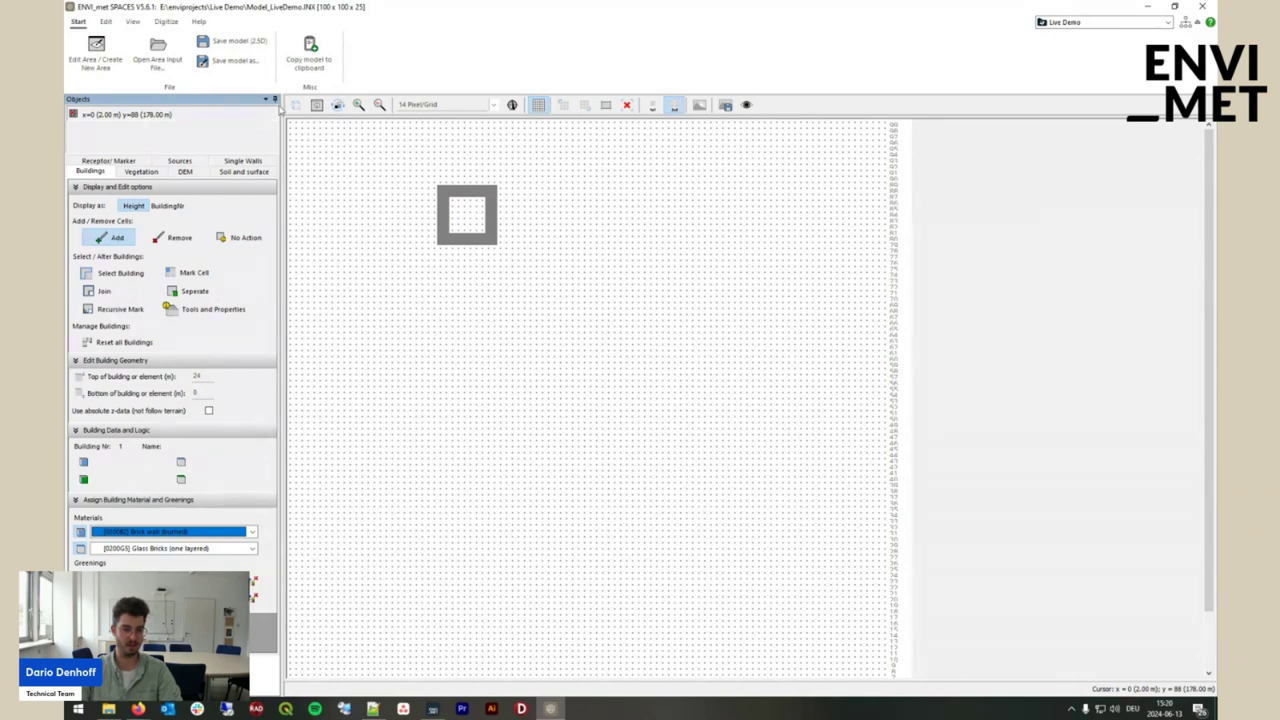
{"action": "left_click", "coordinate": [298, 106]}
{"action": "scroll", "coordinate": [716, 548], "scroll_direction": "up", "scroll_amount": 2}
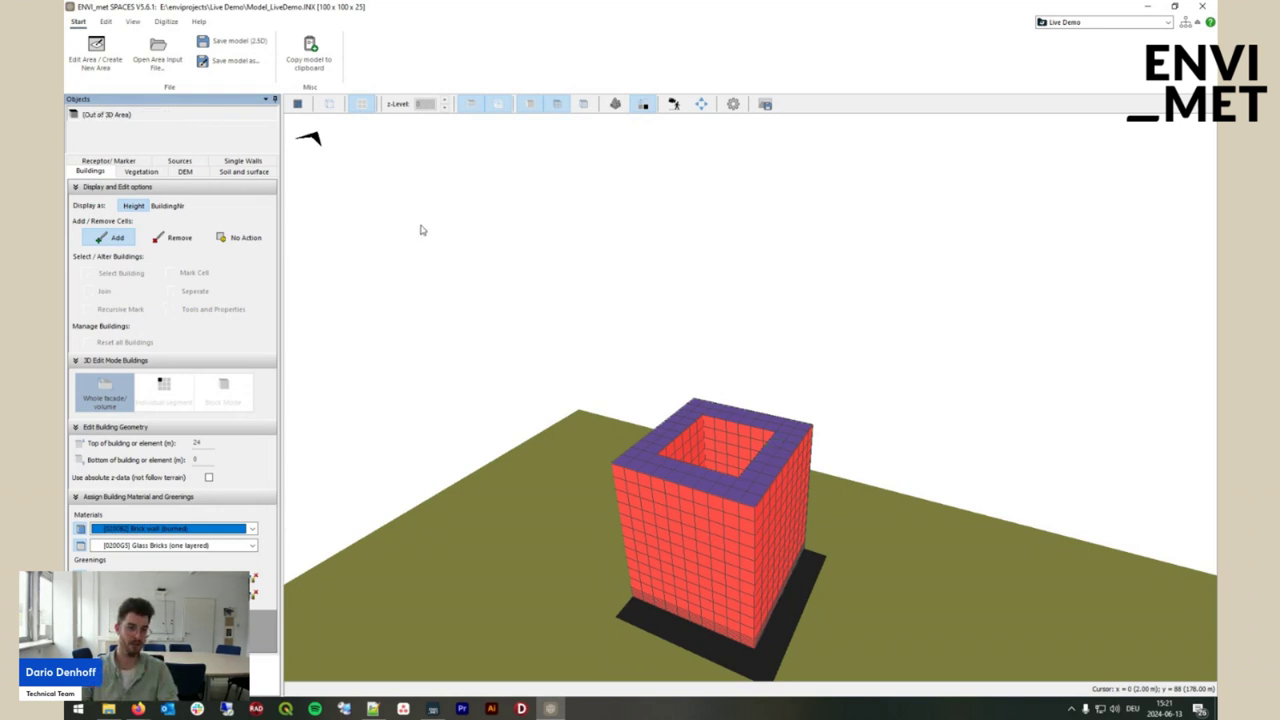
Convert the model from 2.5D to Detailed Design mode, accepting the conversion to 3D
{"action": "left_click", "coordinate": [106, 22]}
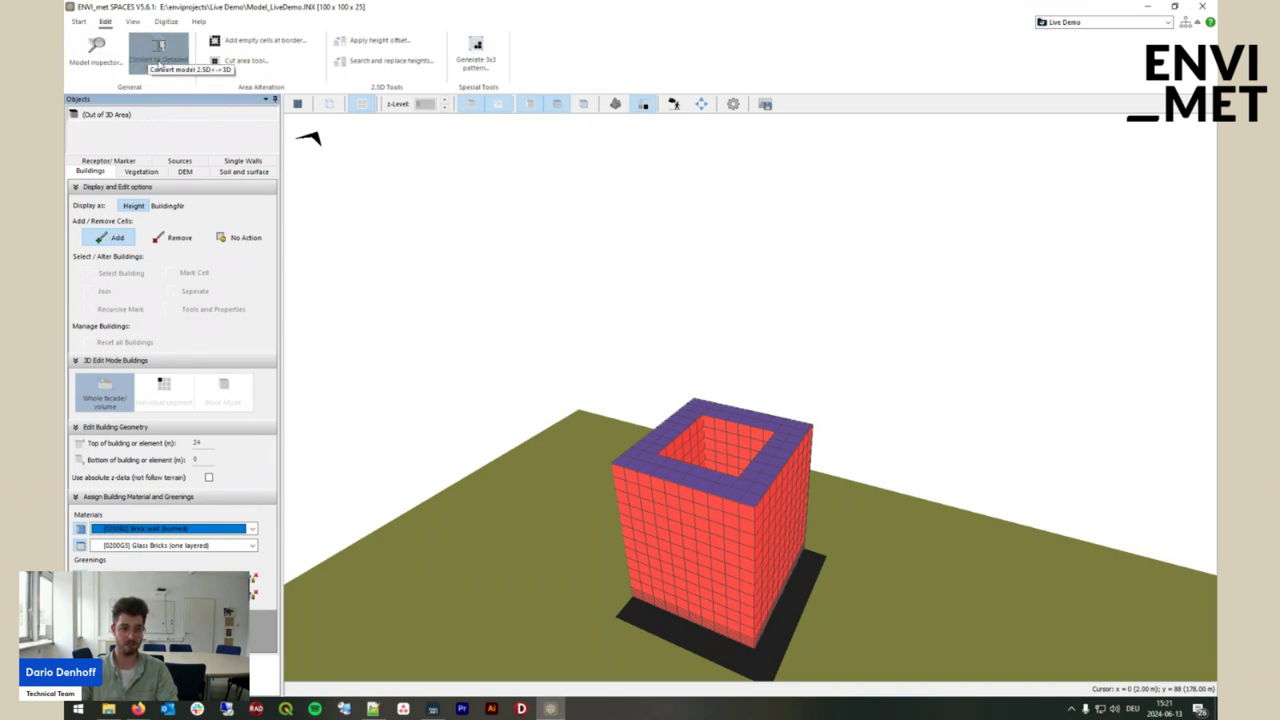
{"action": "left_click", "coordinate": [173, 68]}
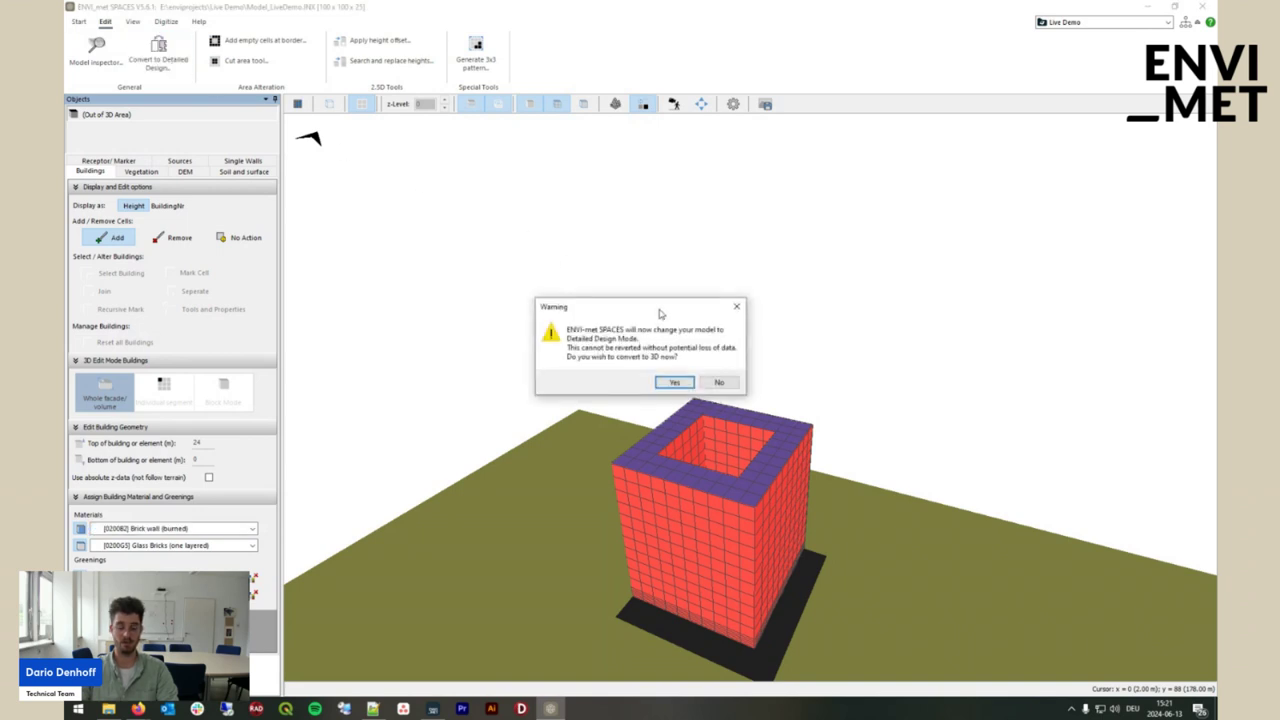
{"action": "left_click_drag", "start_coordinate": [667, 306], "coordinate": [681, 309]}
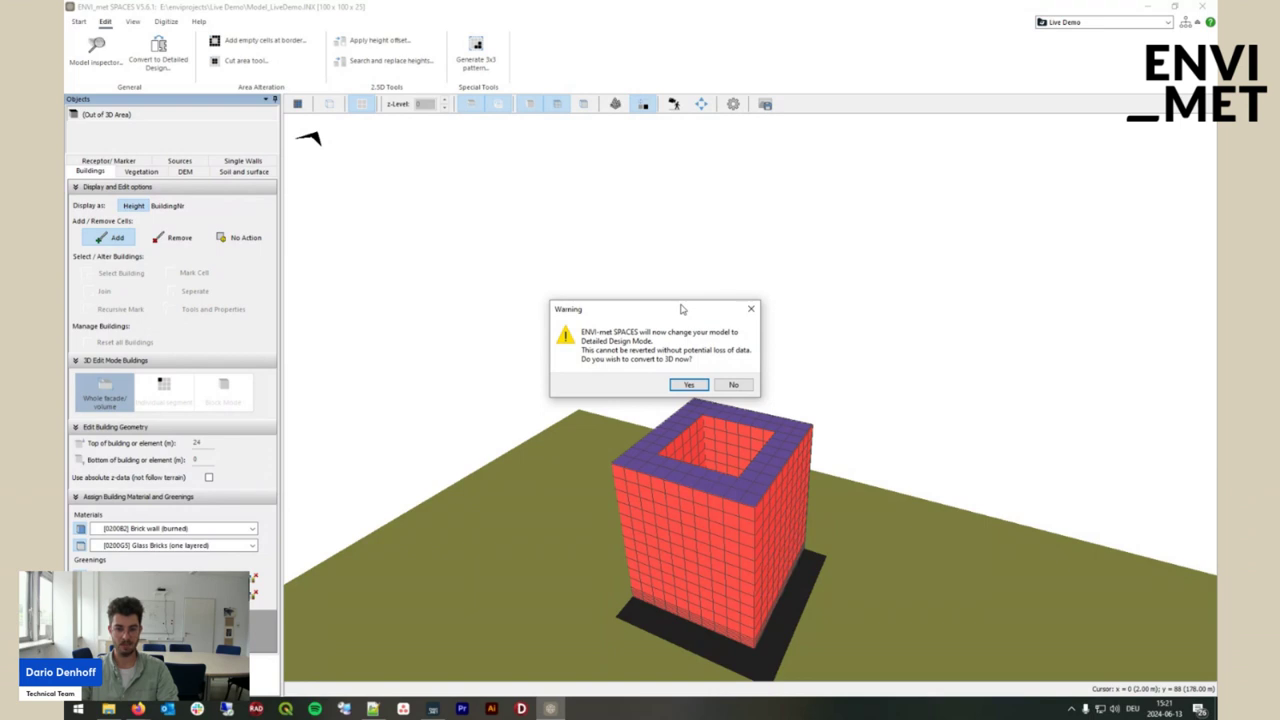
{"action": "left_click", "coordinate": [688, 384]}
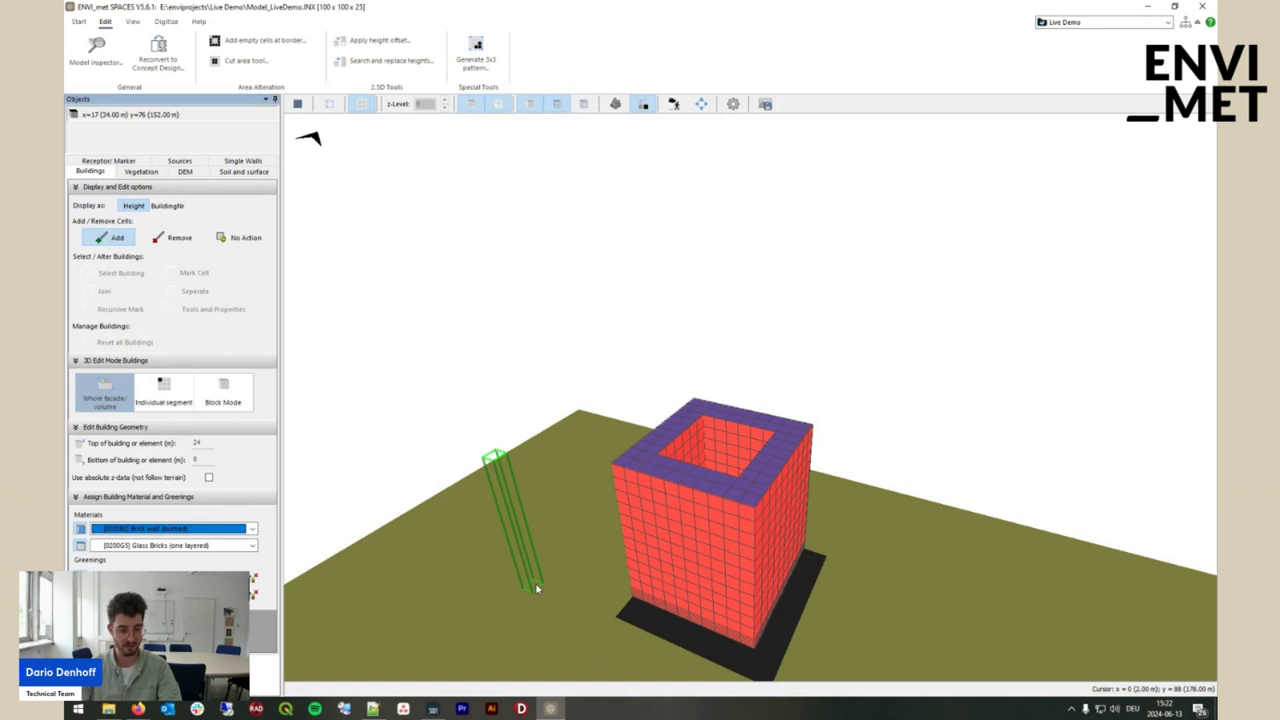
Set 3D building editing to individual segments and choose Clear Float glass (one layered) as the wall material
{"action": "left_click", "coordinate": [164, 388]}
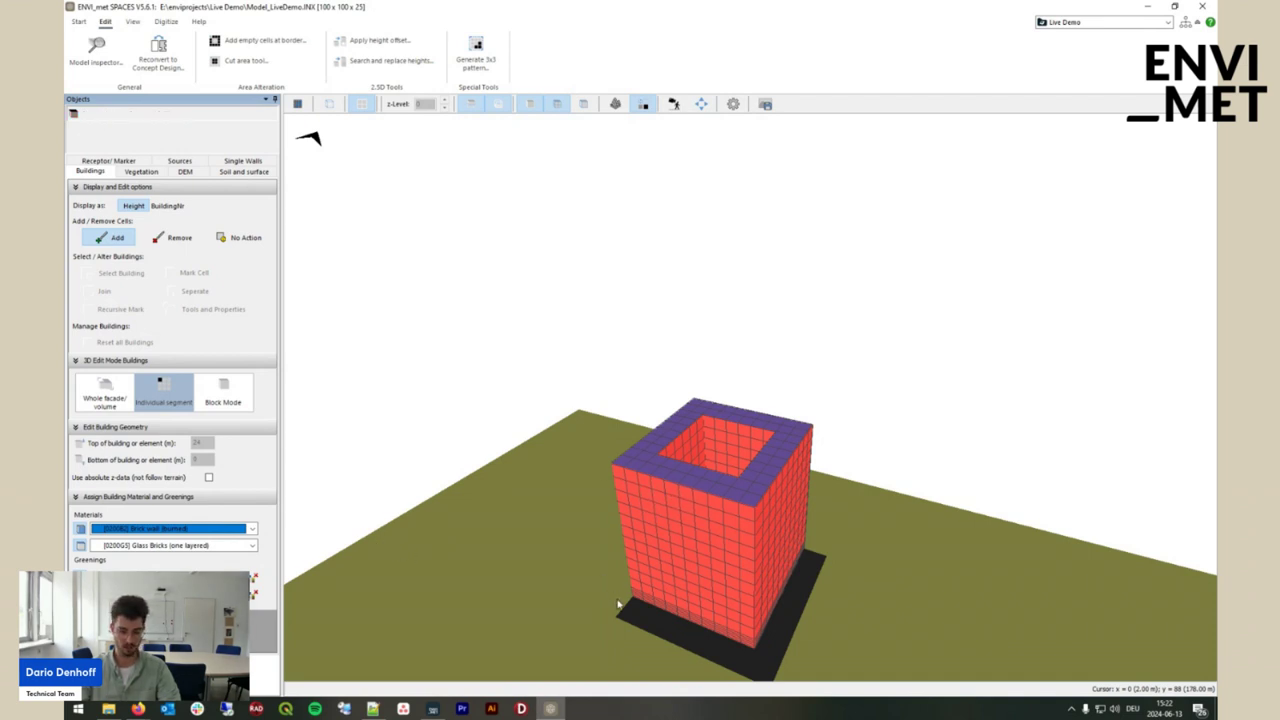
{"action": "left_click_drag", "start_coordinate": [620, 605], "coordinate": [655, 641]}
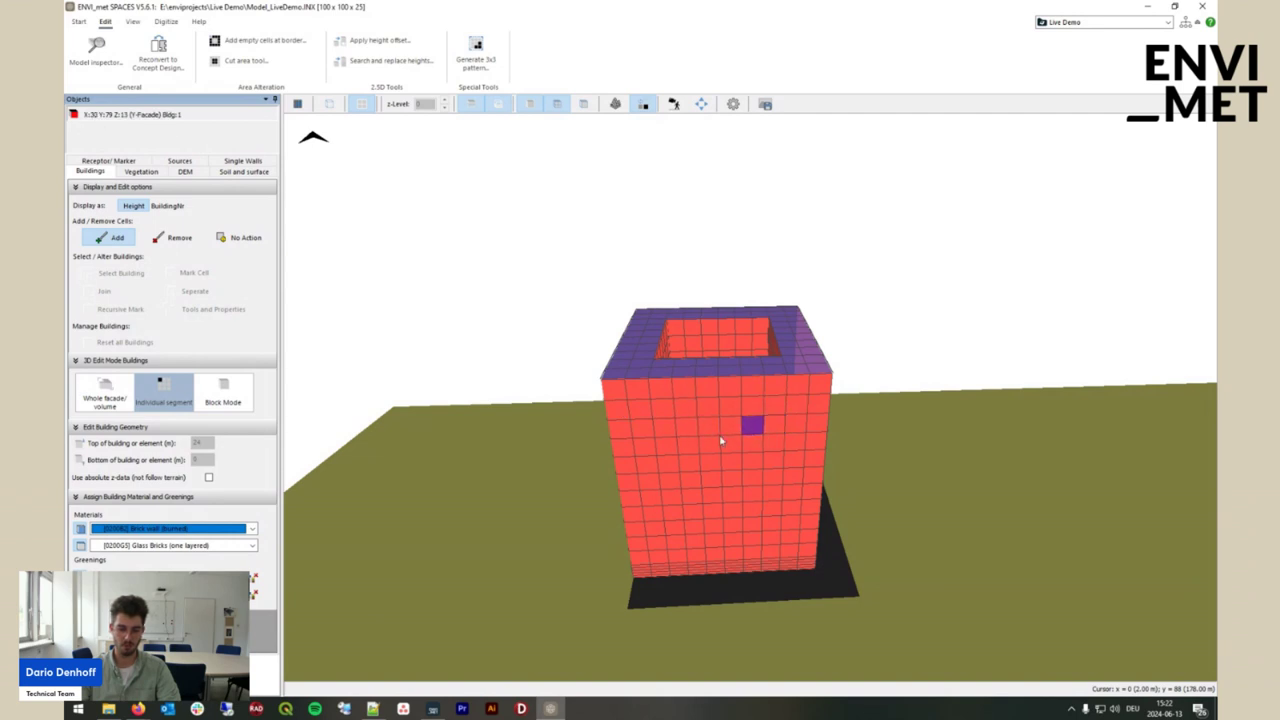
{"action": "left_click", "coordinate": [250, 529]}
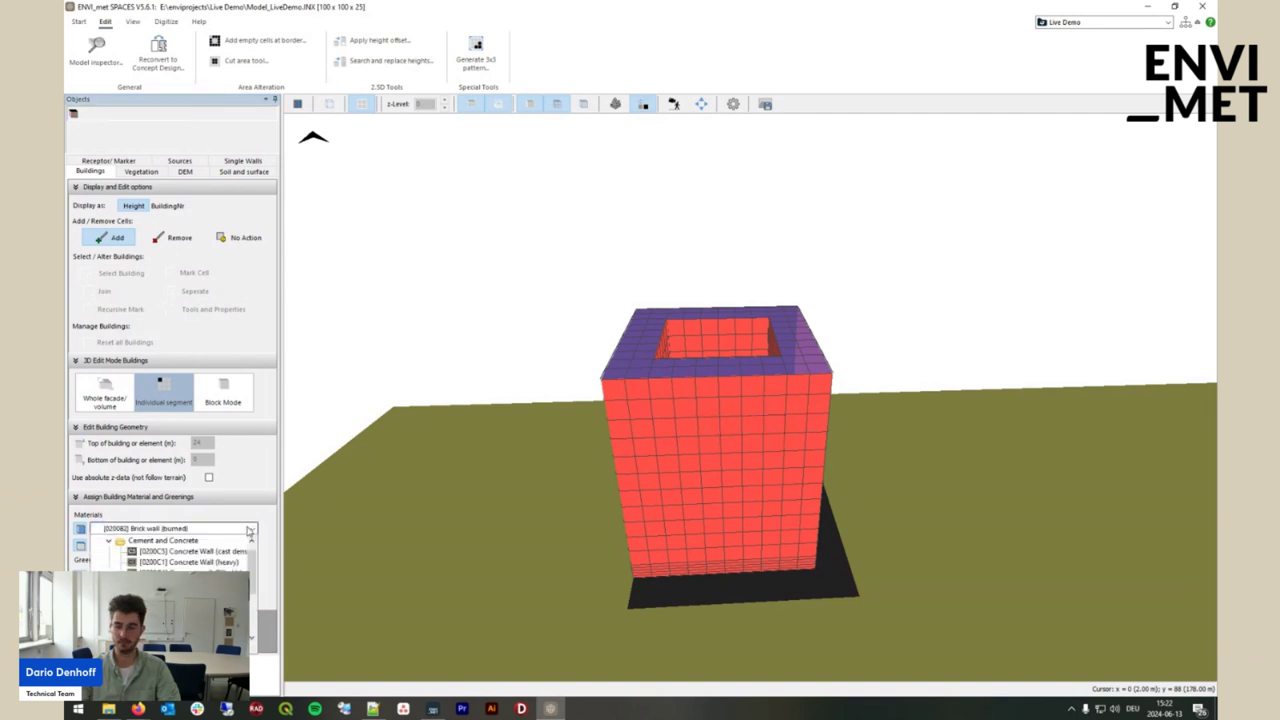
{"action": "left_click", "coordinate": [250, 529]}
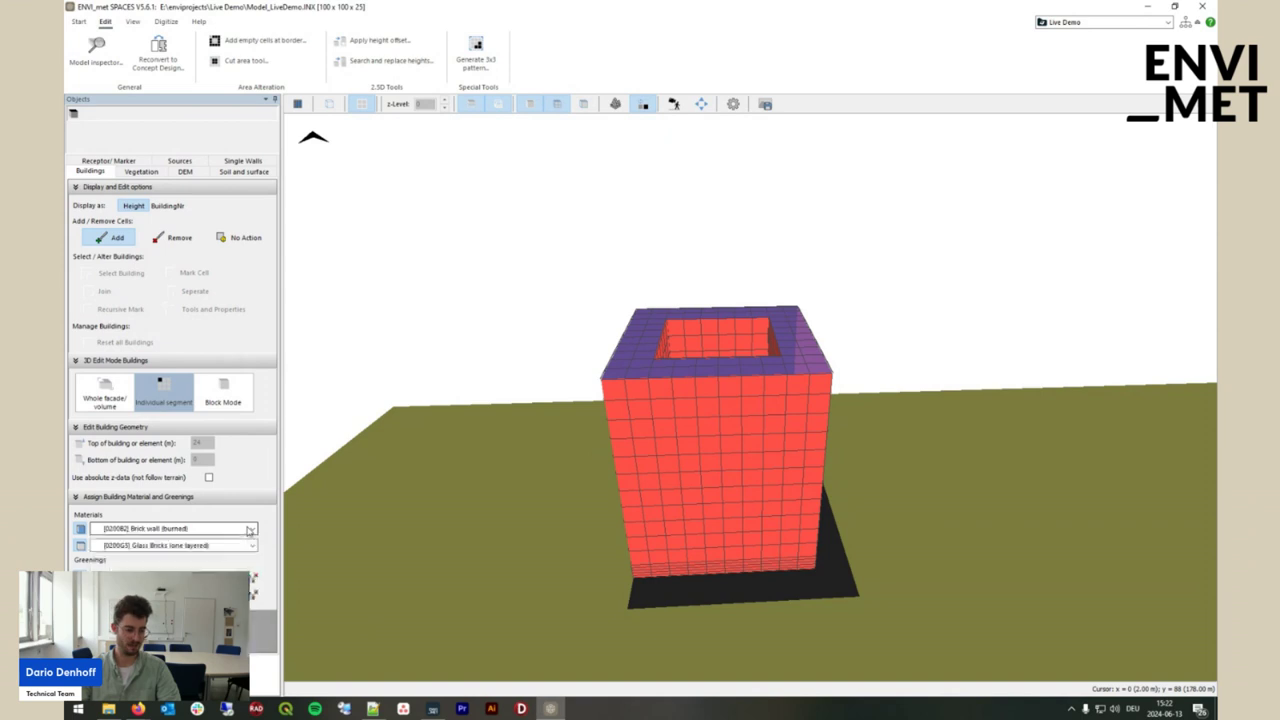
{"action": "left_click", "coordinate": [250, 529]}
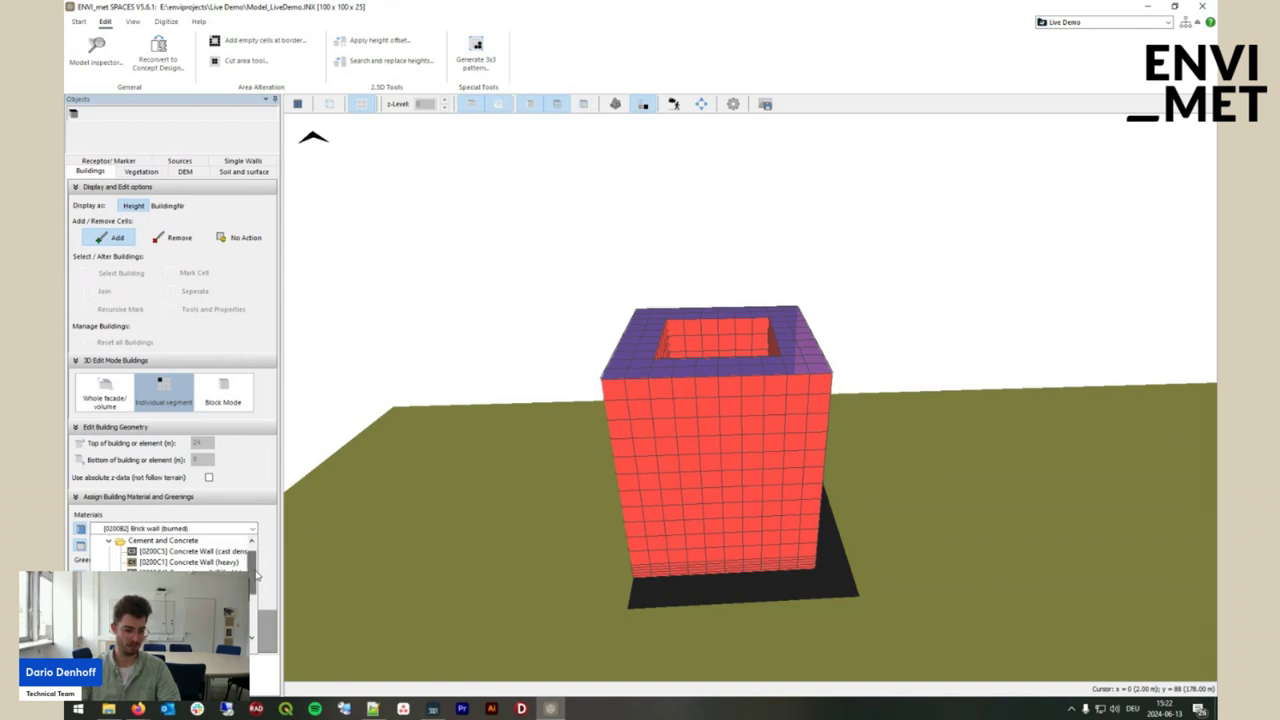
{"action": "left_click_drag", "start_coordinate": [257, 573], "coordinate": [257, 561]}
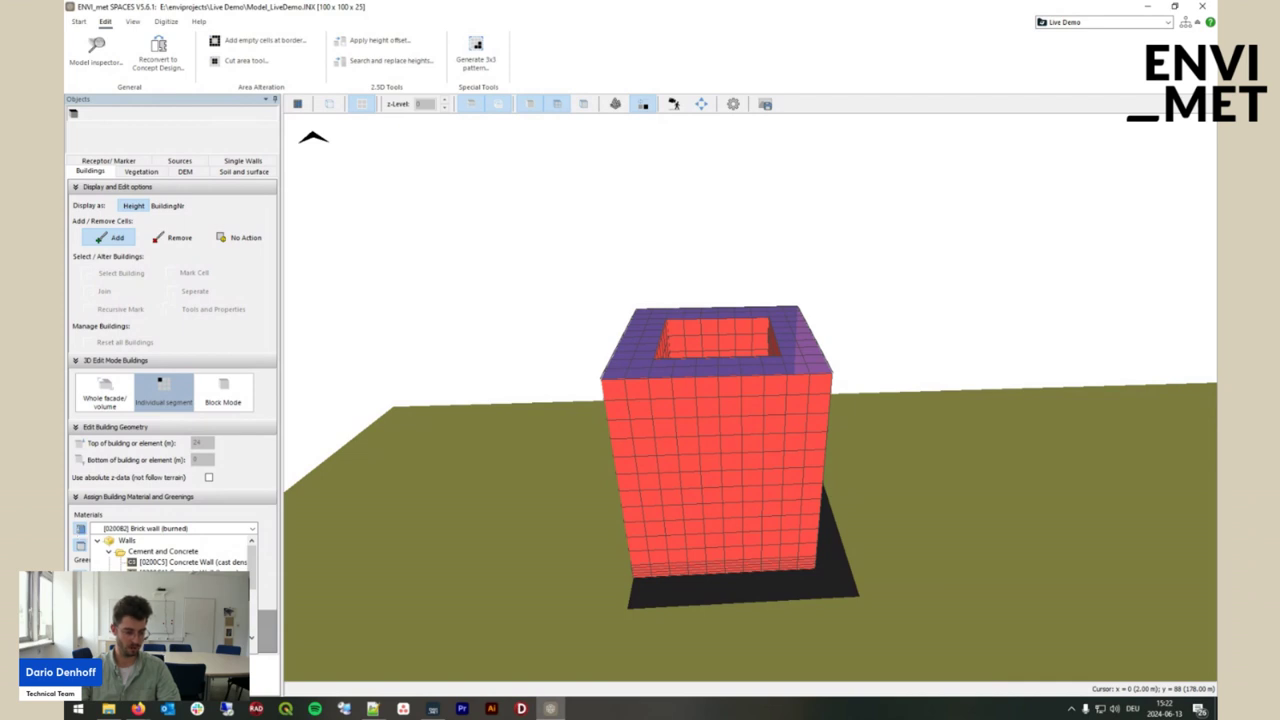
{"action": "left_click", "coordinate": [109, 553]}
{"action": "scroll", "coordinate": [112, 560], "scroll_direction": "down", "scroll_amount": 3}
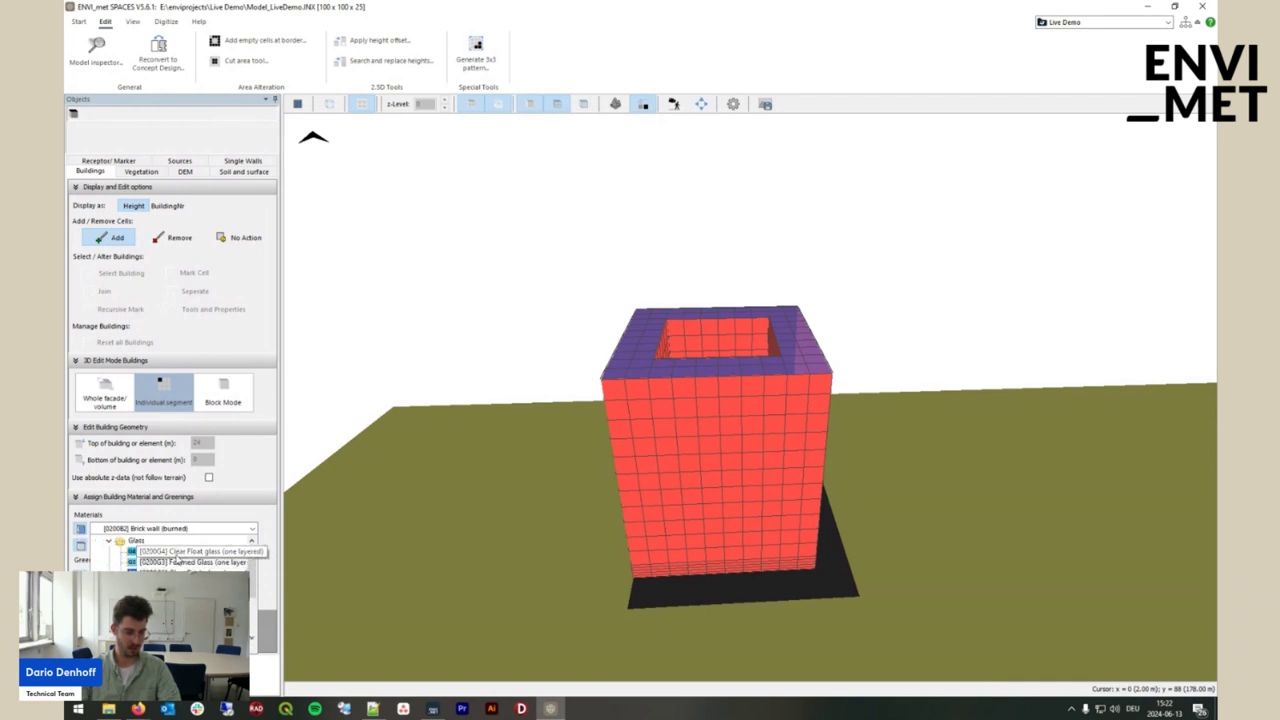
{"action": "left_click", "coordinate": [176, 555]}
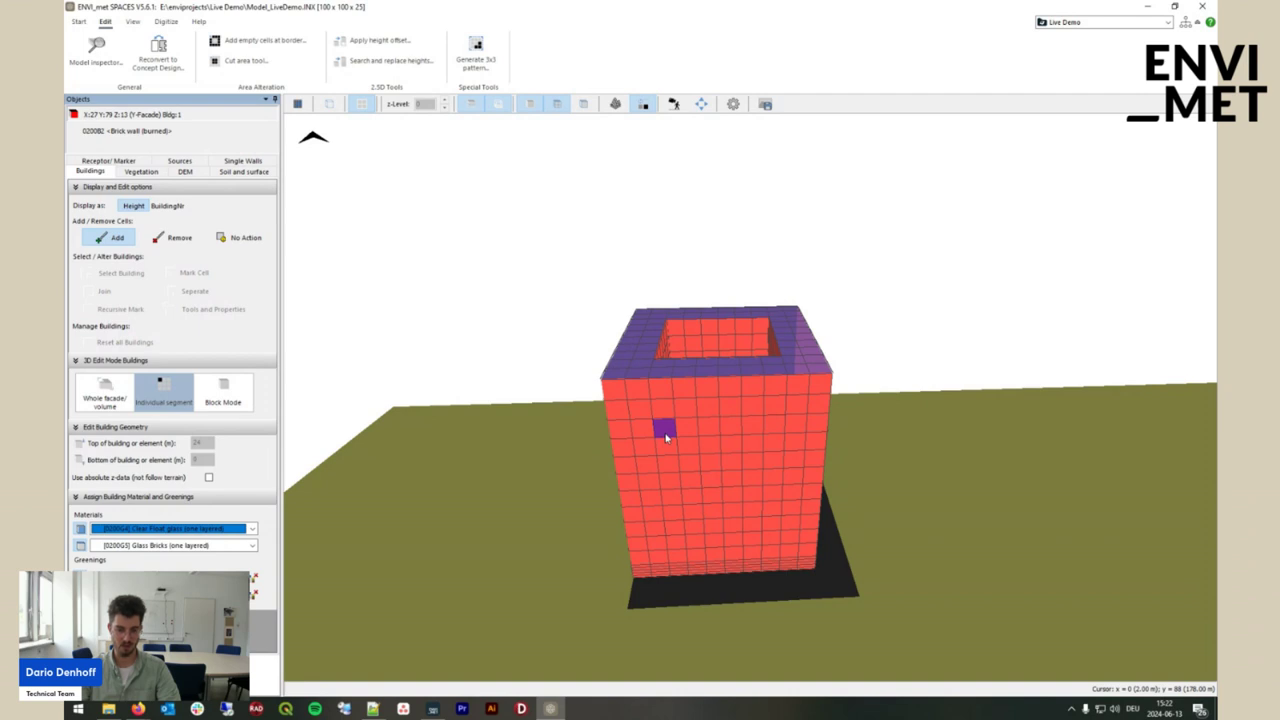
Assign the glass to a horizontal row of five adjacent segments in the upper part of the front façade
{"action": "left_click", "coordinate": [666, 434]}
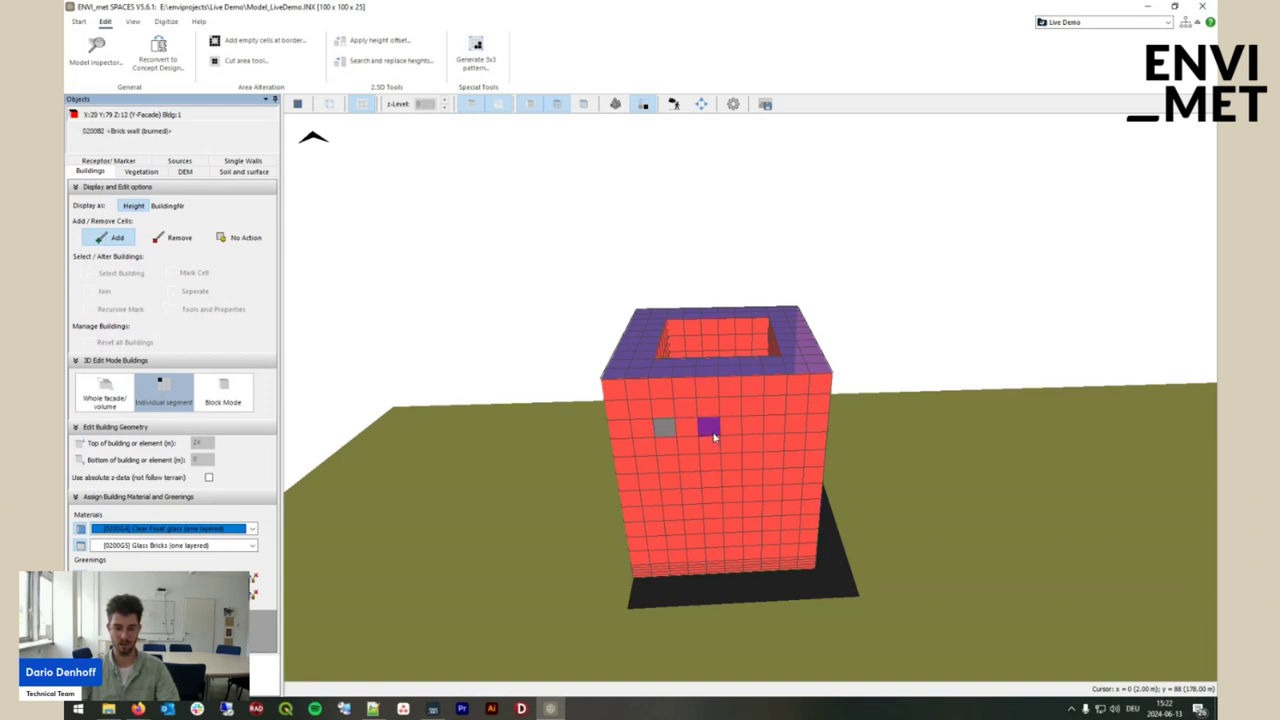
{"action": "left_click", "coordinate": [709, 428]}
{"action": "left_click", "coordinate": [756, 431]}
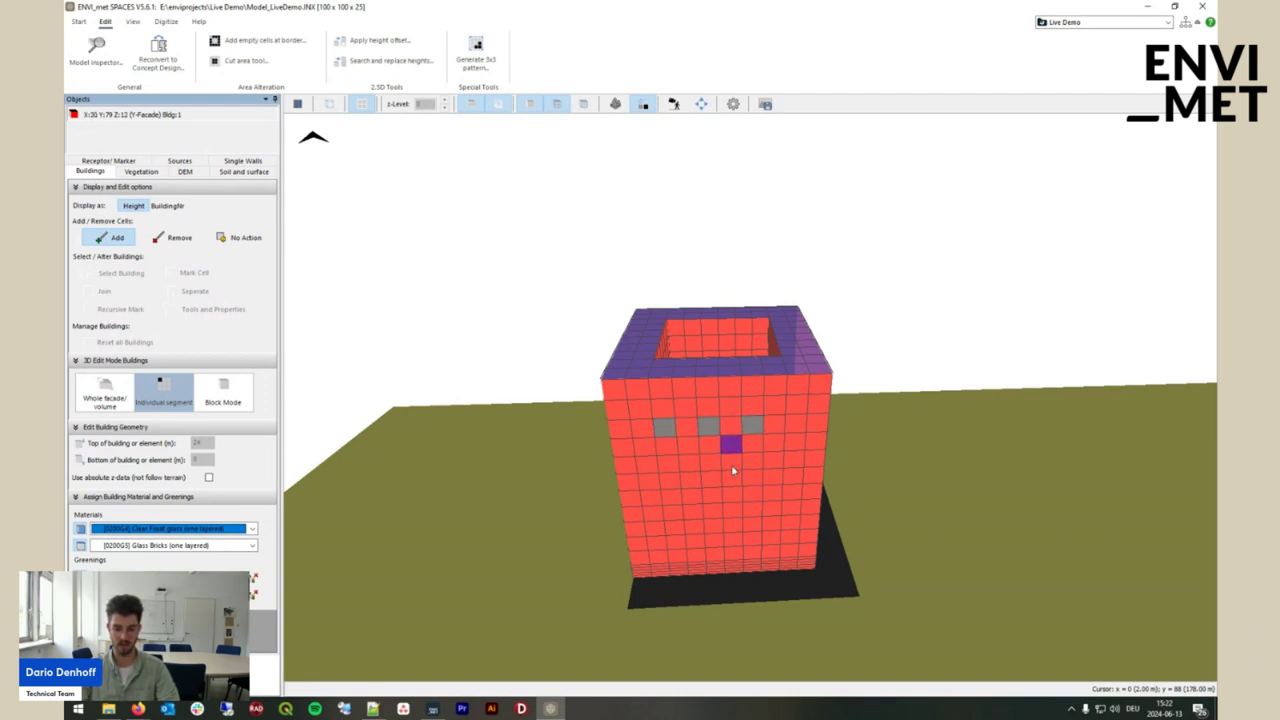
{"action": "scroll", "coordinate": [720, 510], "scroll_direction": "down", "scroll_amount": 3}
{"action": "scroll", "coordinate": [720, 505], "scroll_direction": "up", "scroll_amount": 5}
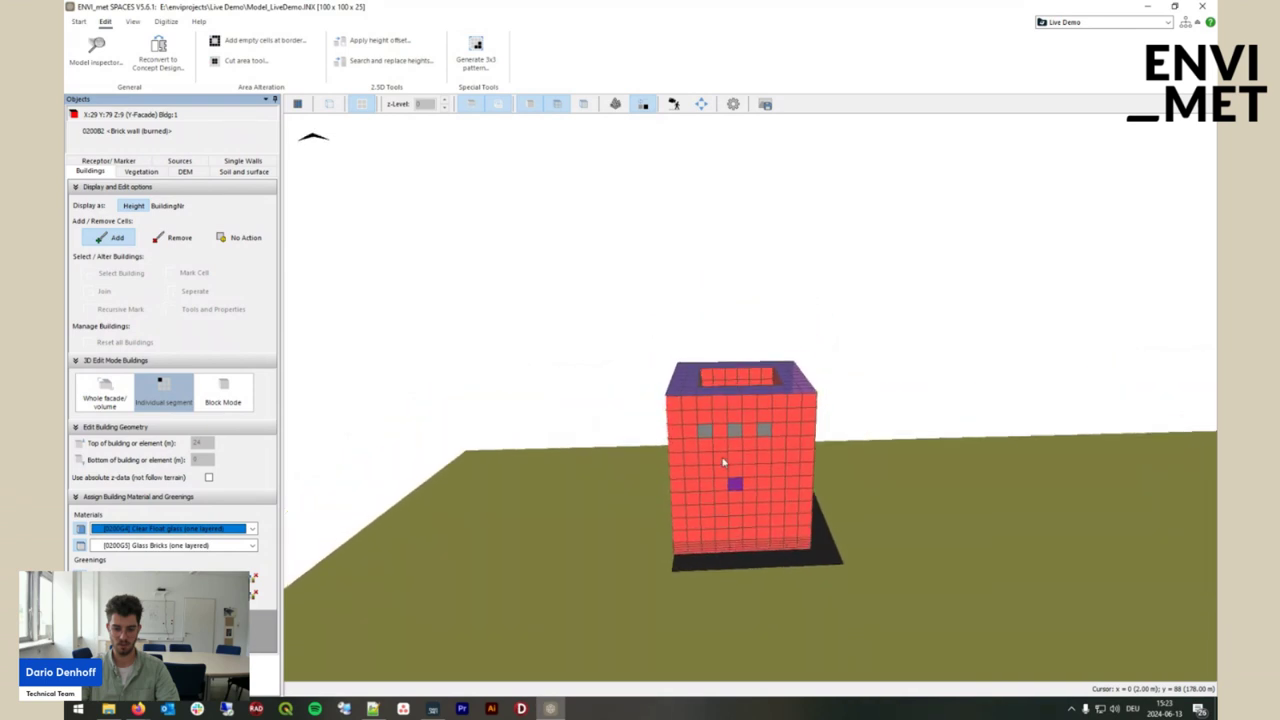
{"action": "scroll", "coordinate": [725, 483], "scroll_direction": "down", "scroll_amount": 2}
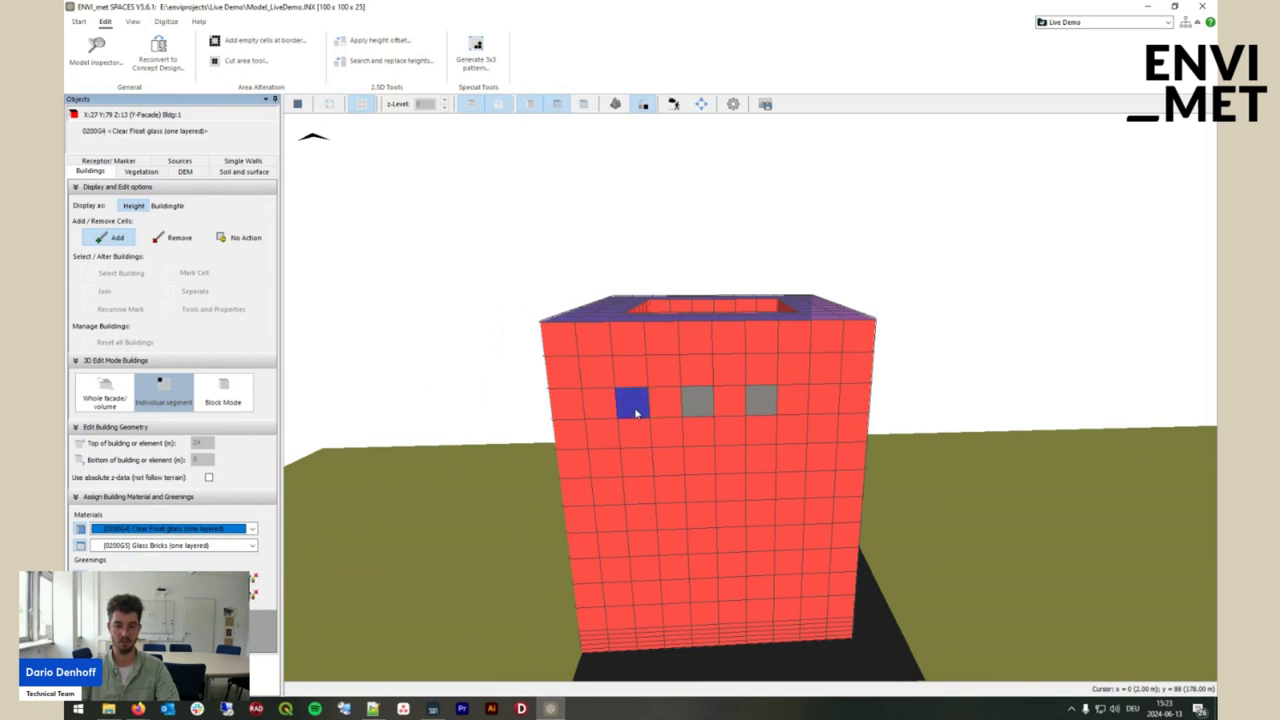
{"action": "left_click", "coordinate": [743, 405]}
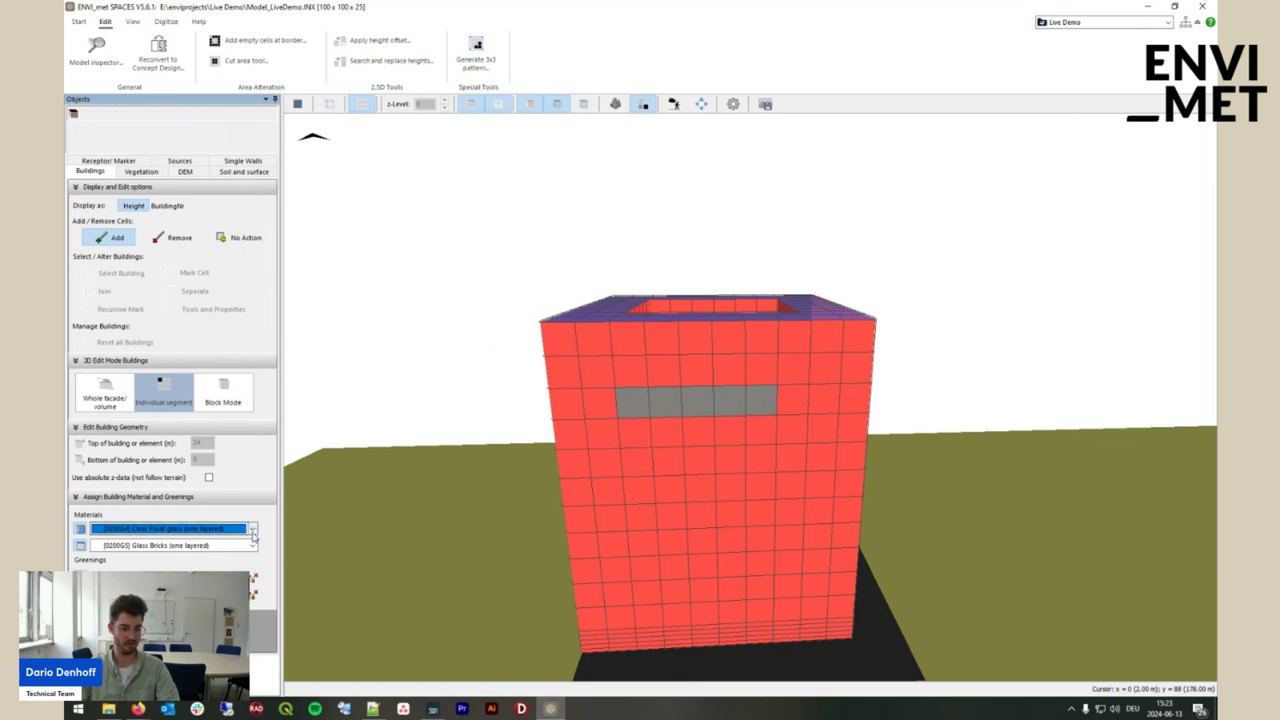
Assign Brick wall (burned) with green + sandy substrate greening to a vertical strip of segments beside the glass row on the front façade
{"action": "left_click_drag", "start_coordinate": [543, 514], "coordinate": [602, 506]}
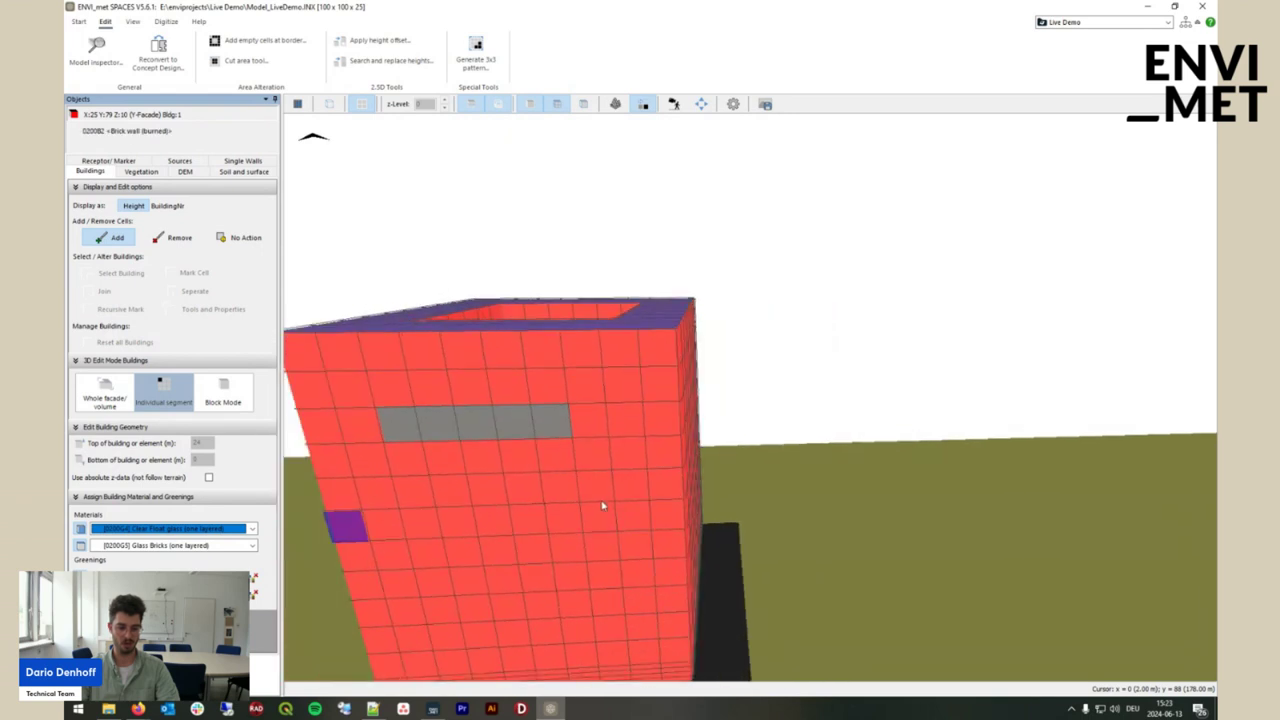
{"action": "left_click", "coordinate": [150, 528]}
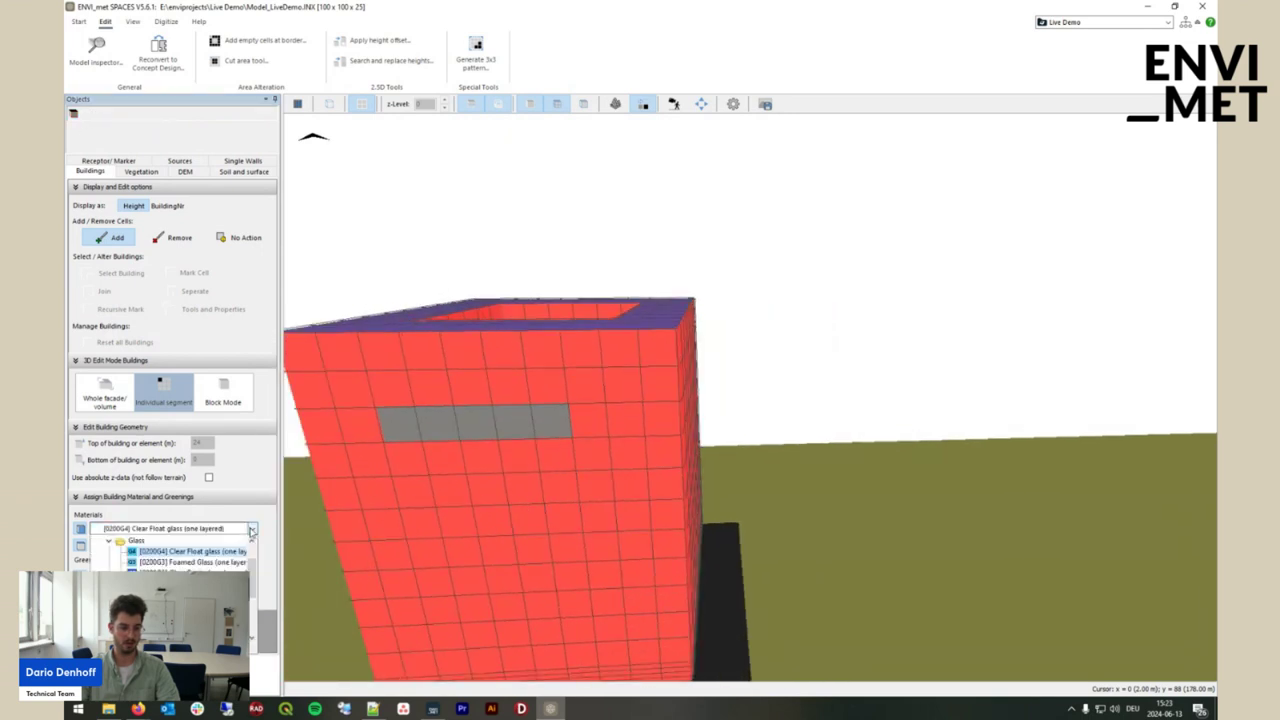
{"action": "left_click", "coordinate": [109, 541]}
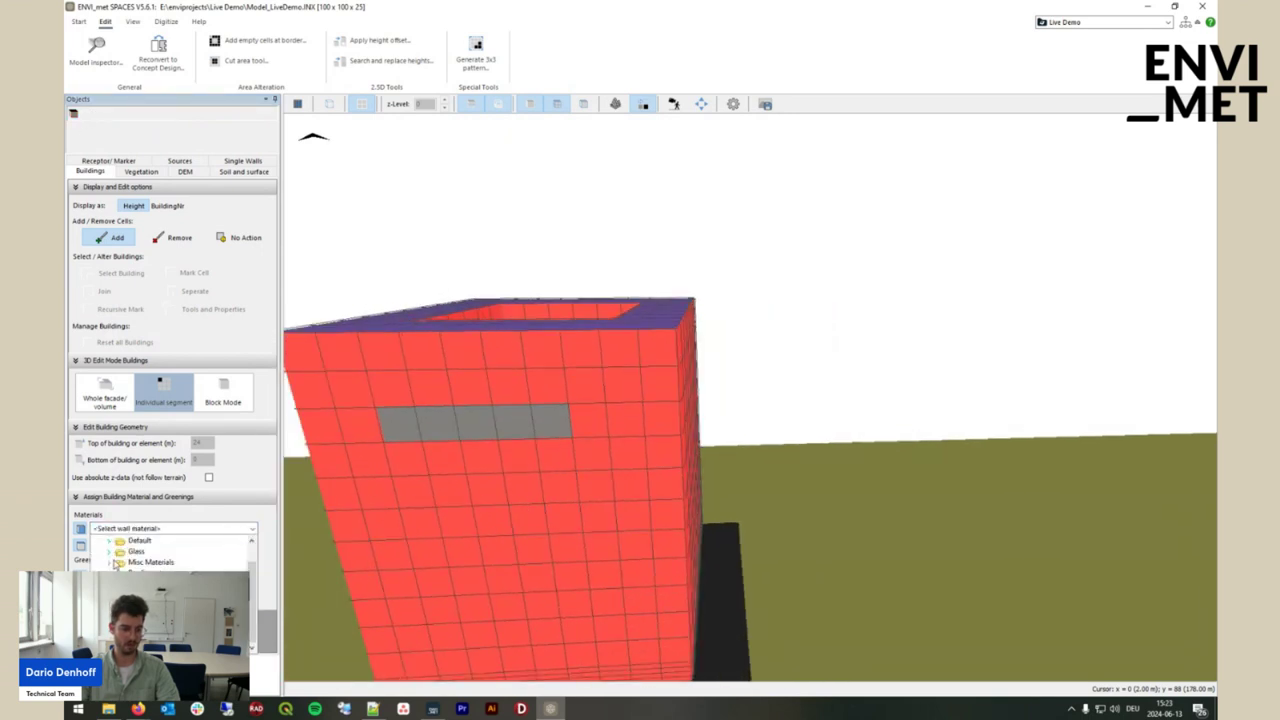
{"action": "key", "text": "Escape"}
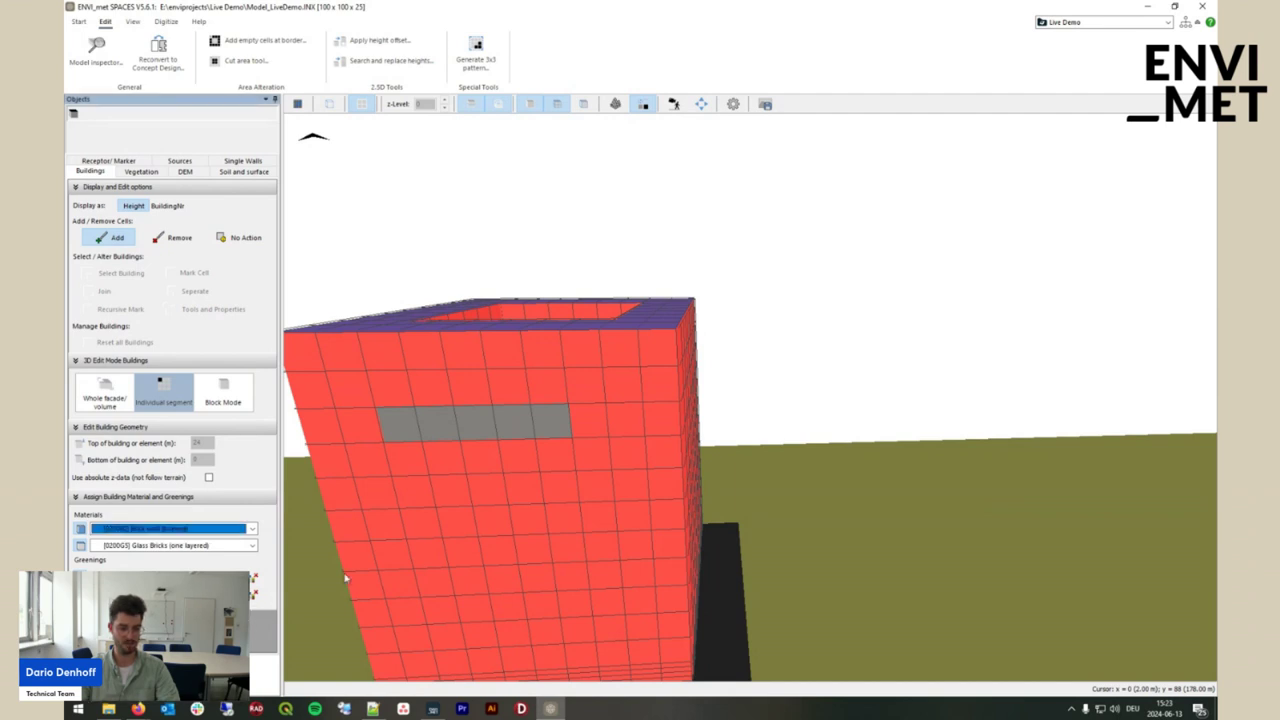
{"action": "left_click_drag", "start_coordinate": [632, 406], "coordinate": [646, 662]}
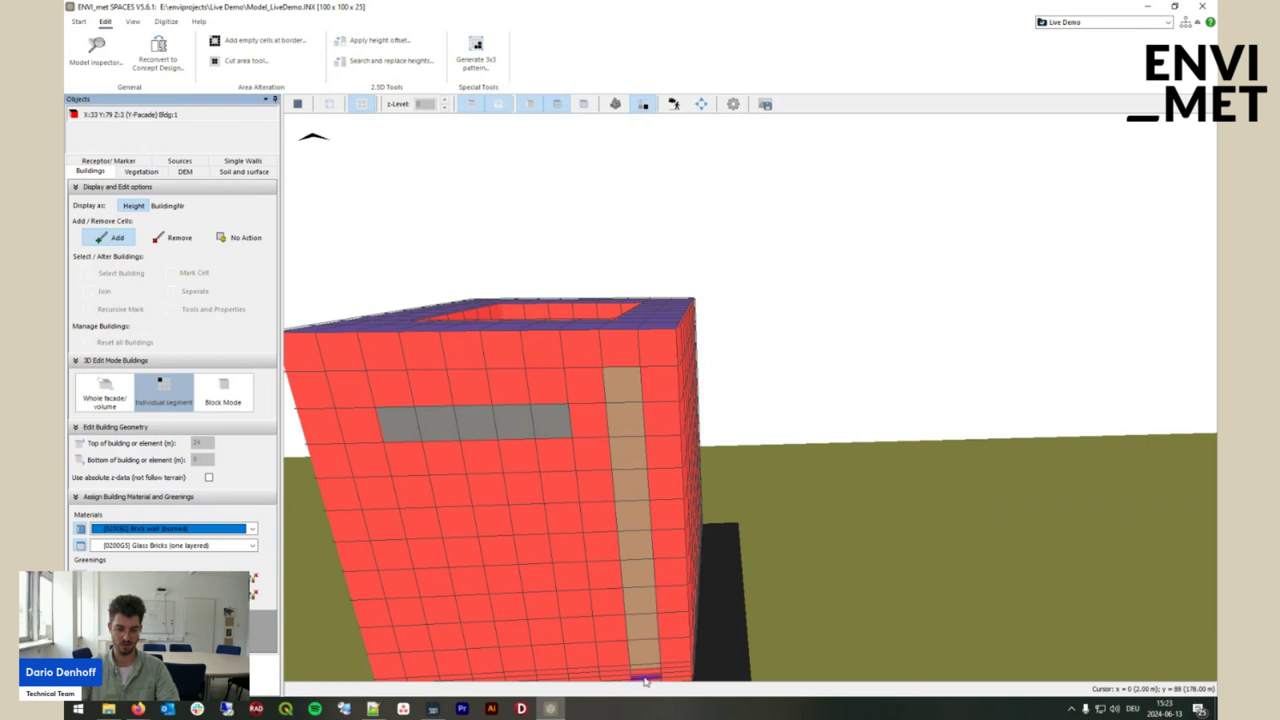
{"action": "scroll", "coordinate": [645, 675], "scroll_direction": "down", "scroll_amount": 3}
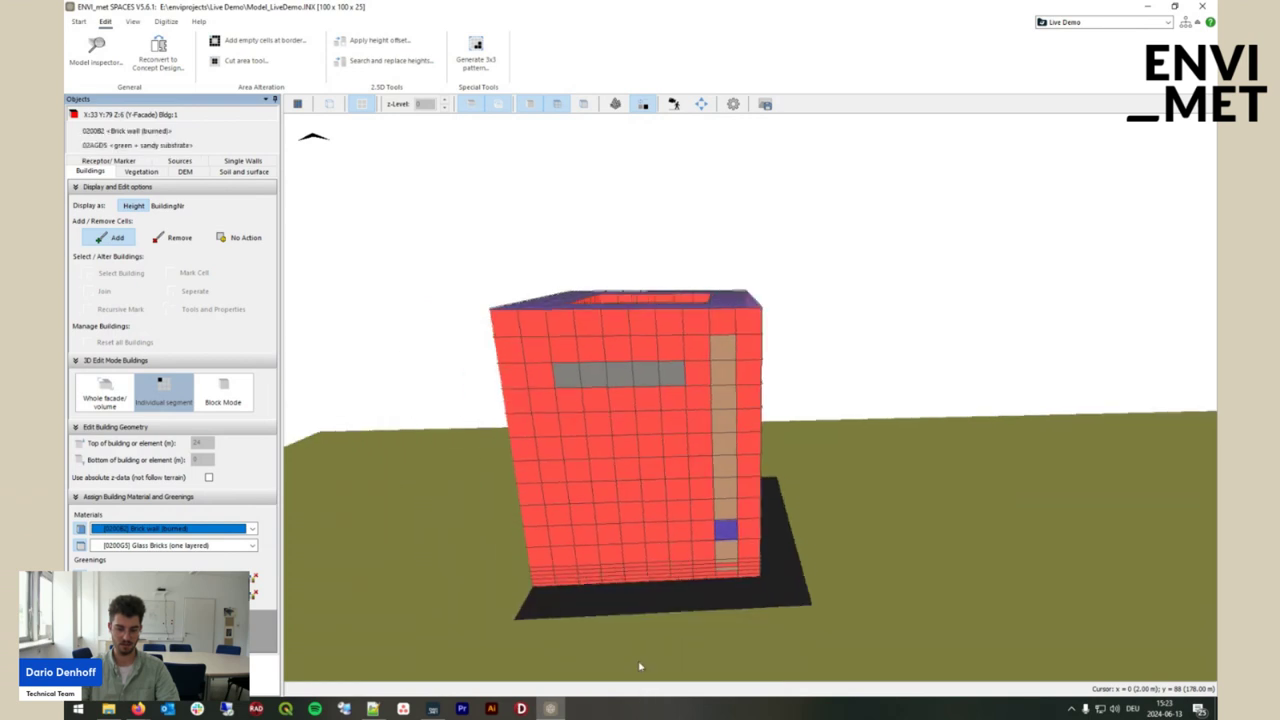
Examine the front façade's glass row and greened strip in 3D from several angles and distances
{"action": "scroll", "coordinate": [660, 630], "scroll_direction": "up", "scroll_amount": 5}
{"action": "scroll", "coordinate": [686, 597], "scroll_direction": "down", "scroll_amount": 3}
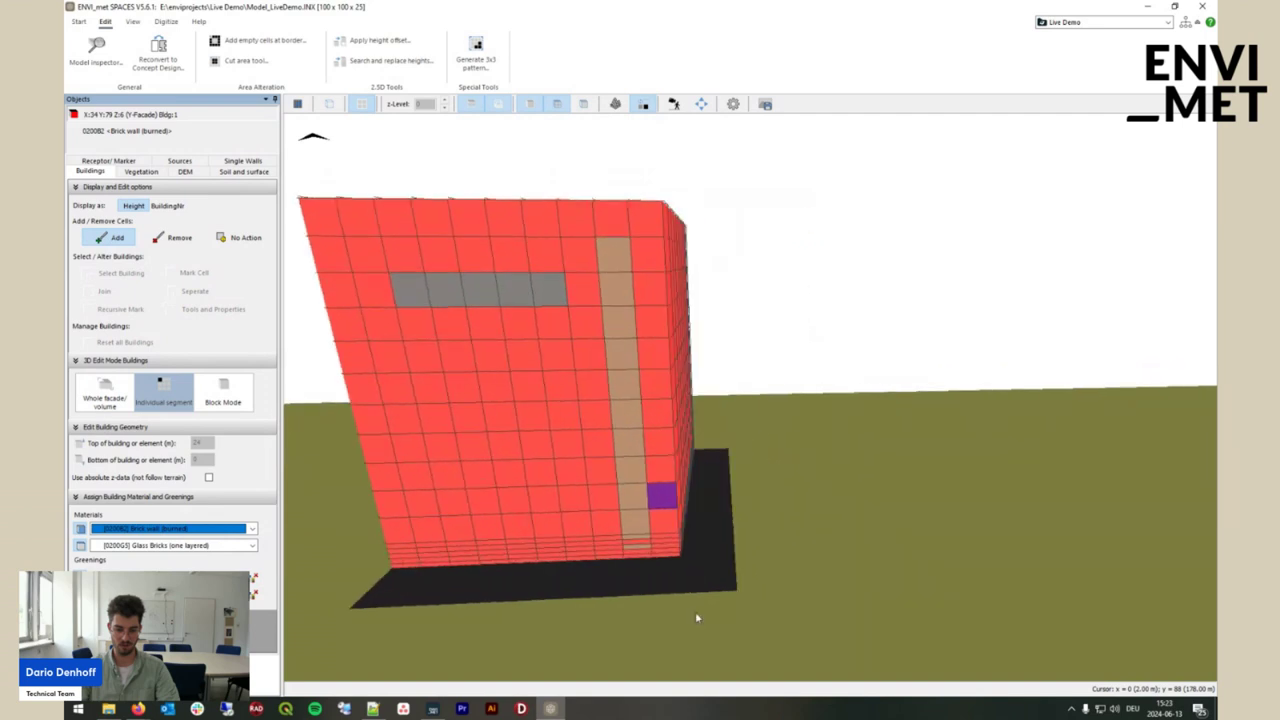
{"action": "scroll", "coordinate": [697, 614], "scroll_direction": "up", "scroll_amount": 5}
{"action": "scroll", "coordinate": [671, 628], "scroll_direction": "down", "scroll_amount": 4}
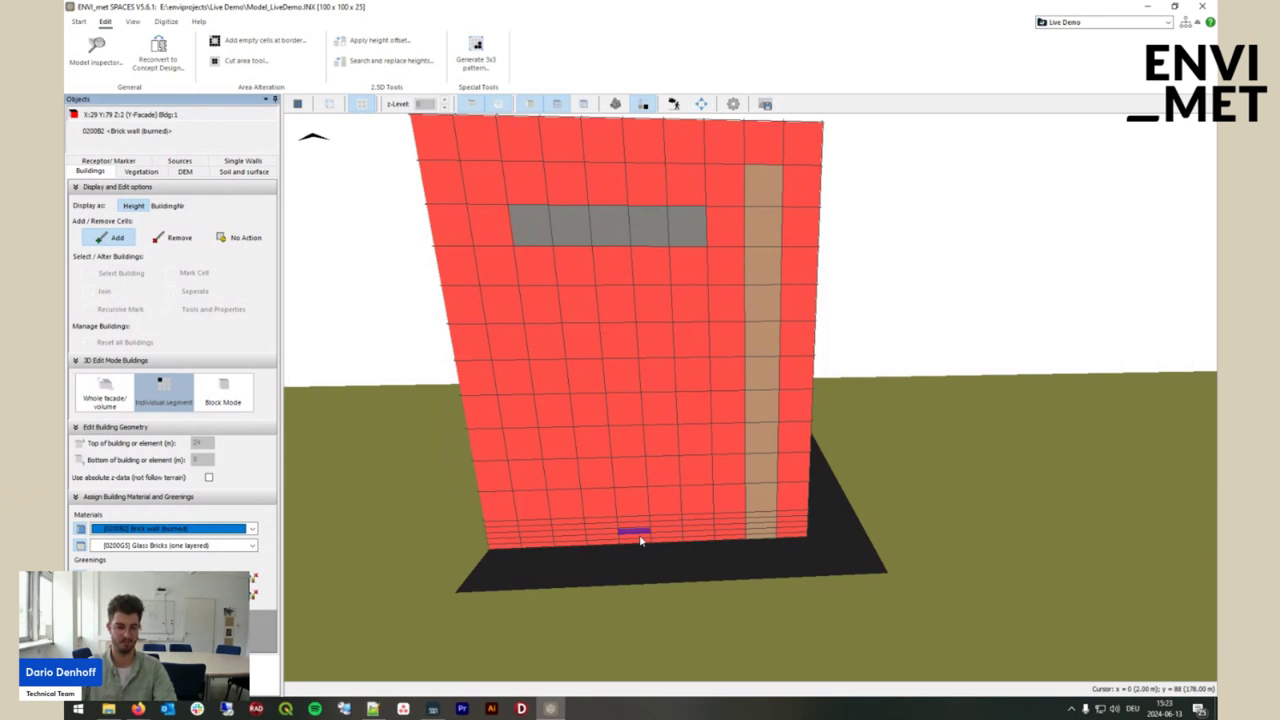
{"action": "scroll", "coordinate": [641, 541], "scroll_direction": "down", "scroll_amount": 4}
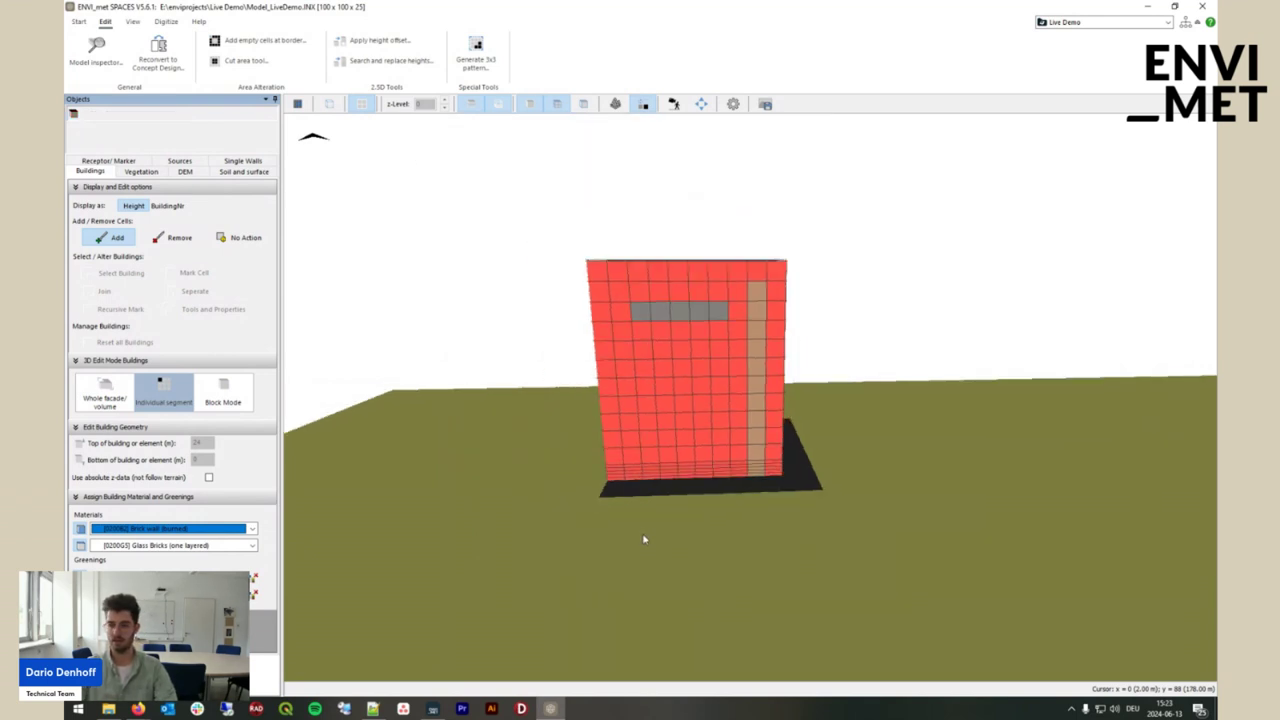
{"action": "scroll", "coordinate": [649, 506], "scroll_direction": "up", "scroll_amount": 4}
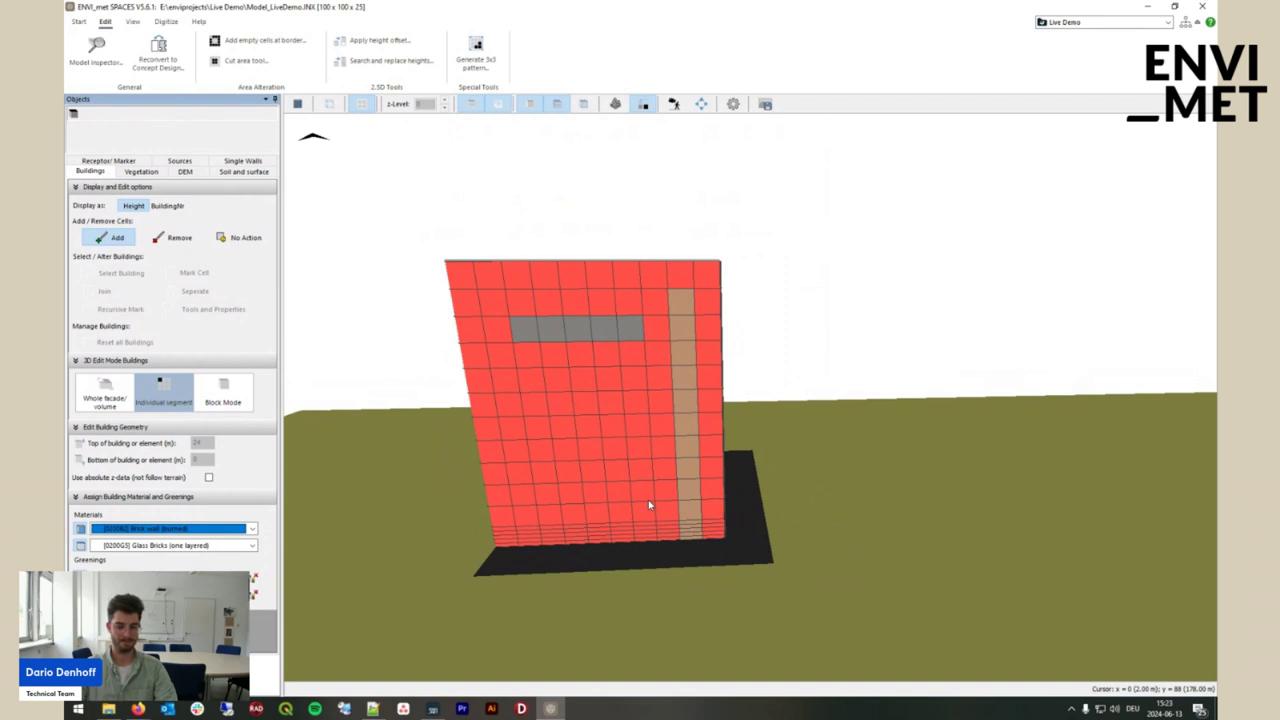
{"action": "scroll", "coordinate": [652, 503], "scroll_direction": "up", "scroll_amount": 2}
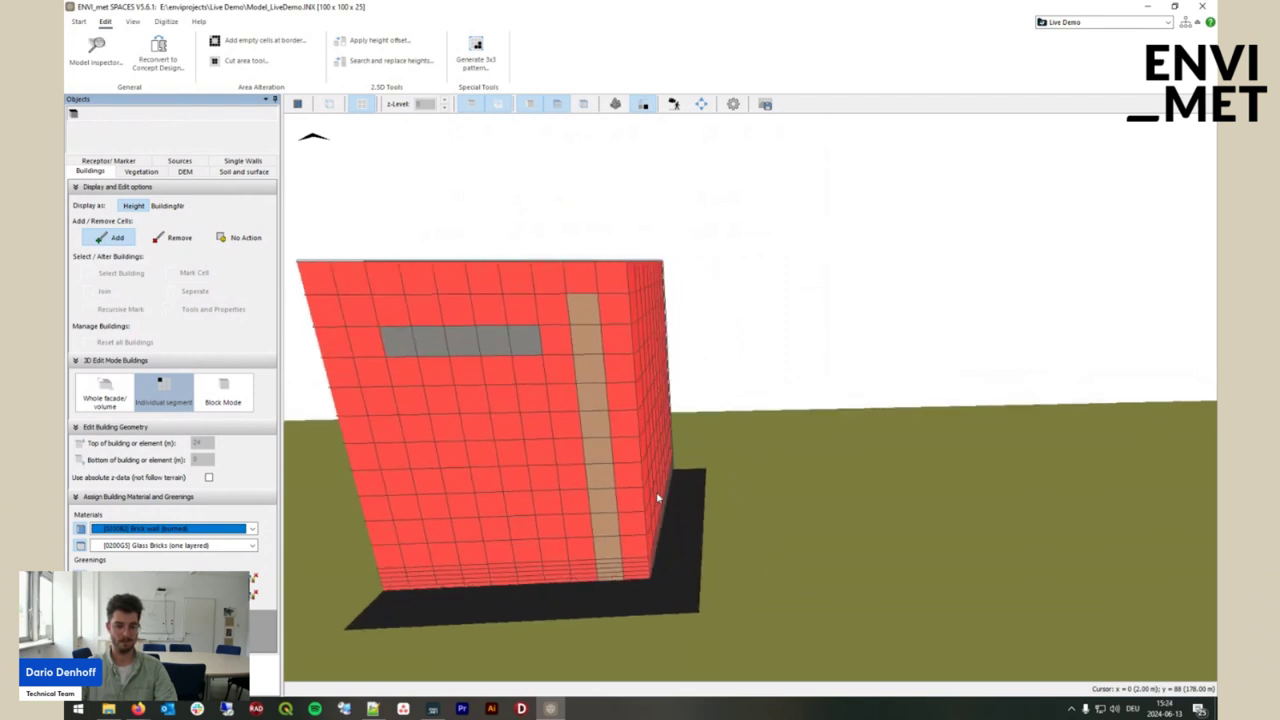
Save the detailed model as a new area file named Model_LiveDemo_3D.INX in the Live Demo folder
{"action": "left_click", "coordinate": [80, 22]}
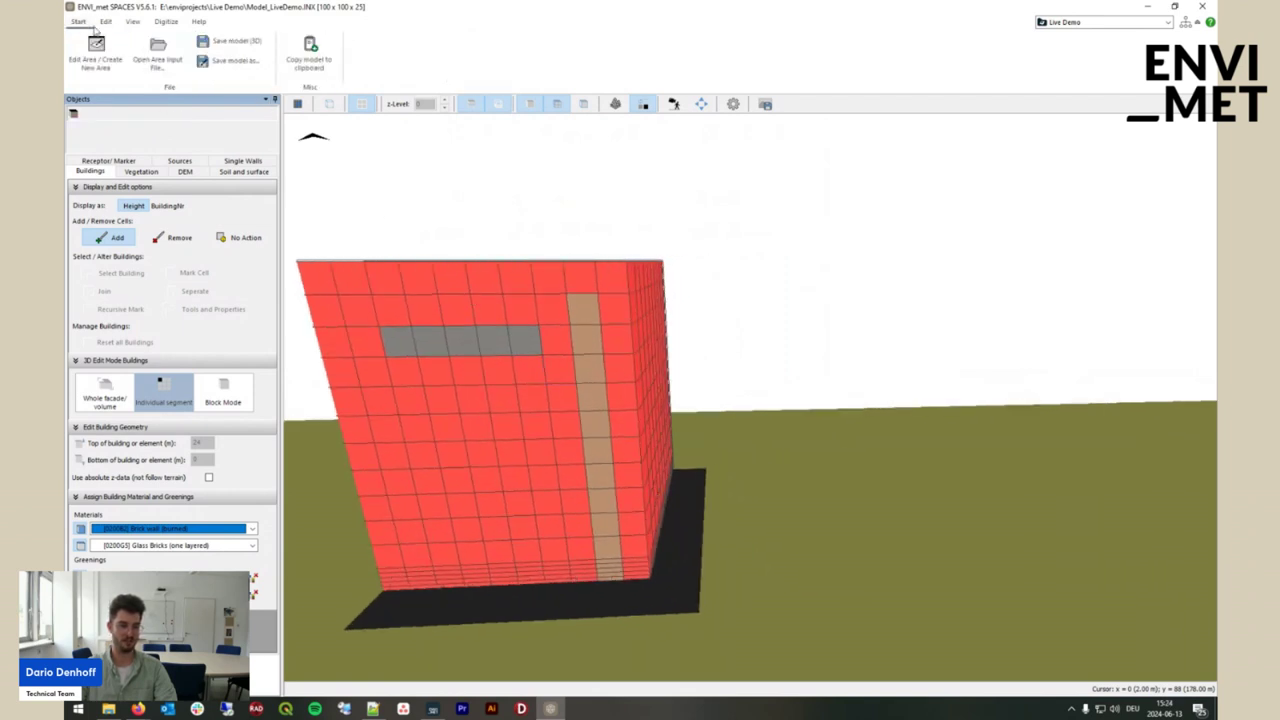
{"action": "left_click", "coordinate": [220, 61]}
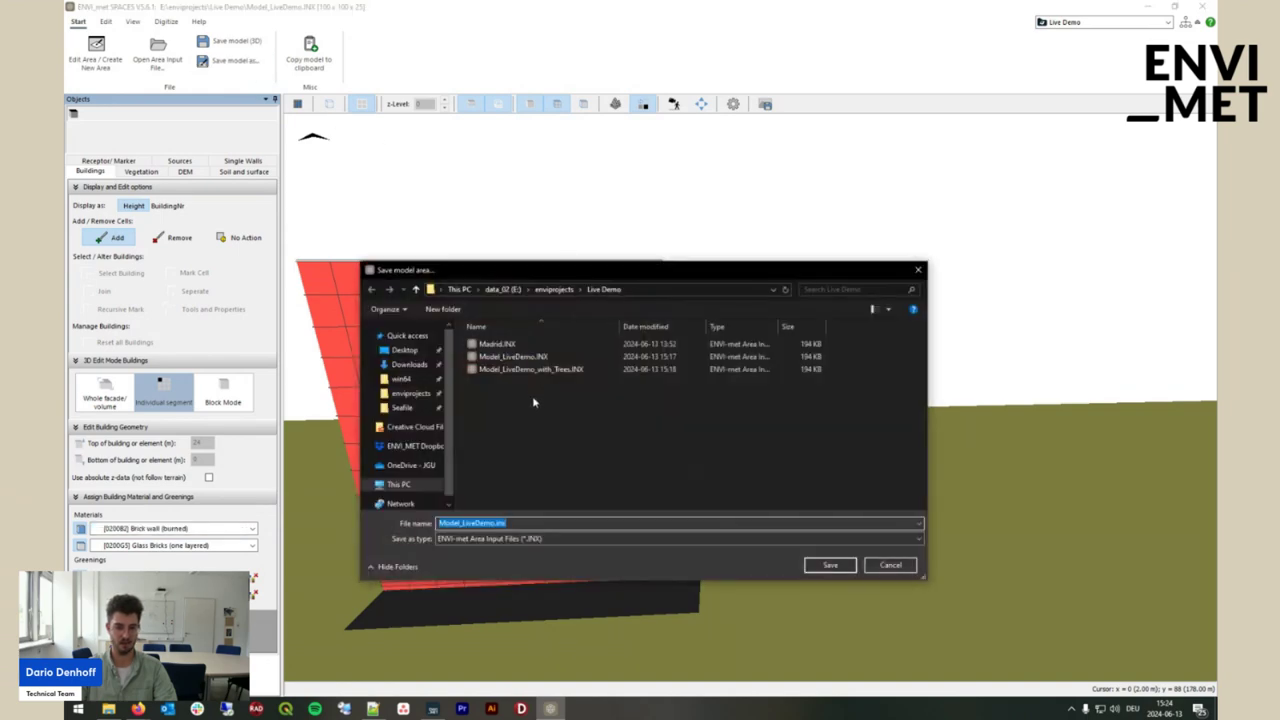
{"action": "left_click", "coordinate": [530, 357]}
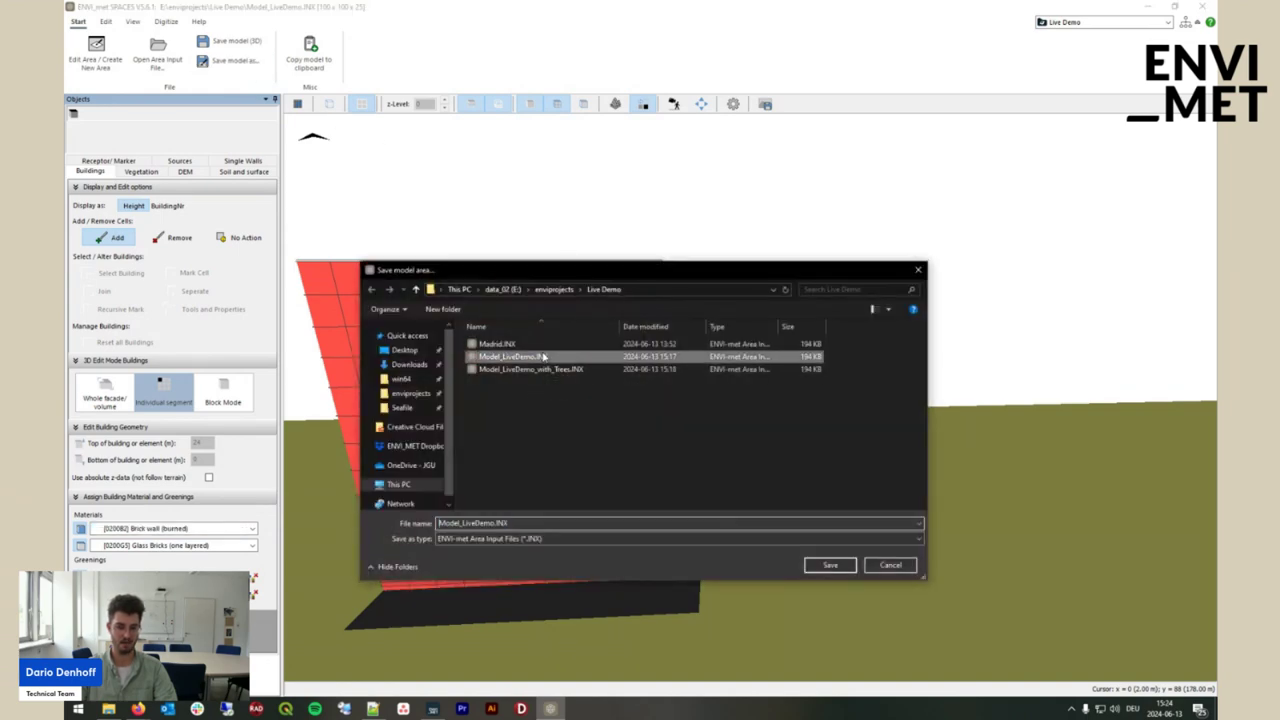
{"action": "left_click", "coordinate": [493, 523]}
{"action": "left_click", "coordinate": [498, 523]}
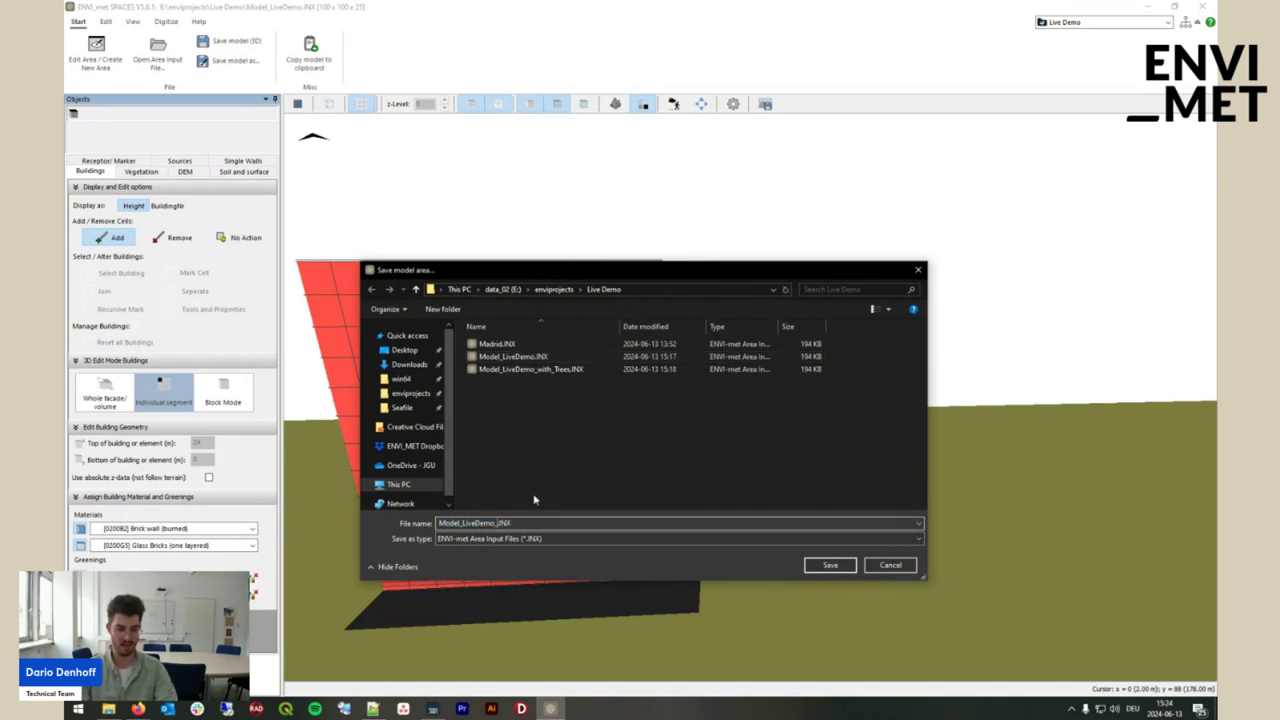
{"action": "type", "text": "_3D"}
{"action": "key", "text": "Return"}
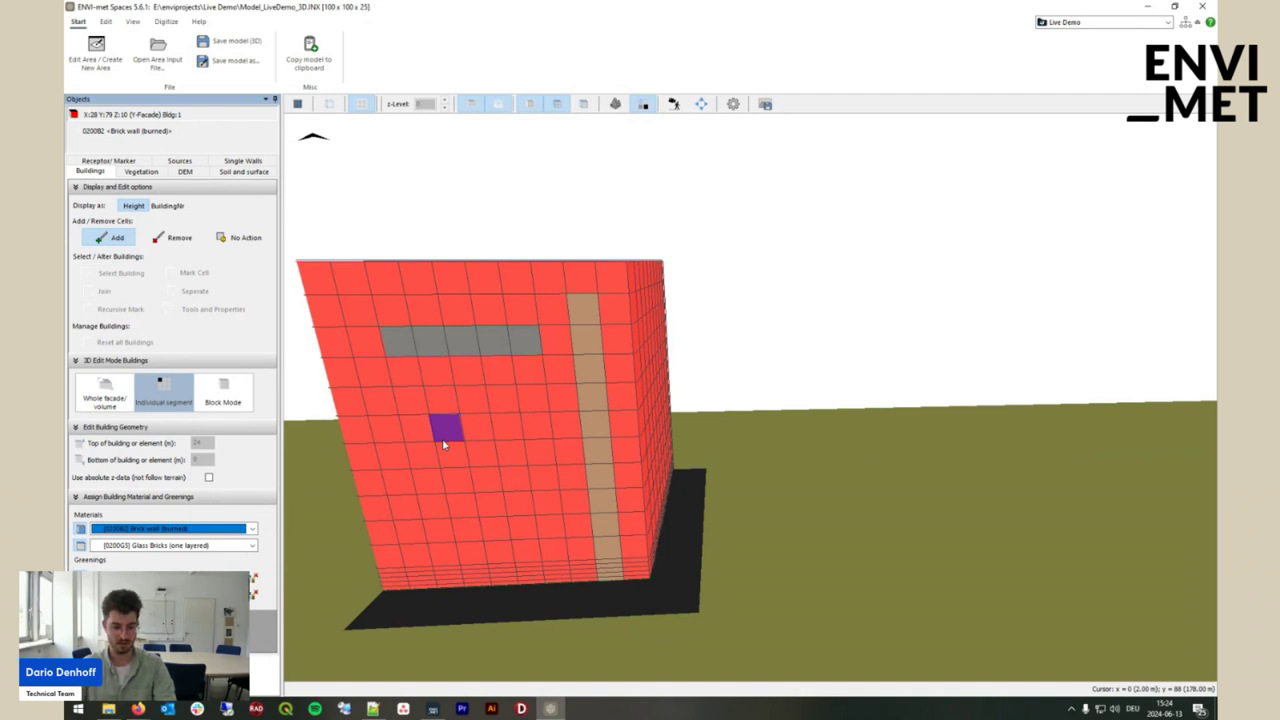
{"action": "left_click_drag", "start_coordinate": [444, 445], "coordinate": [437, 480]}
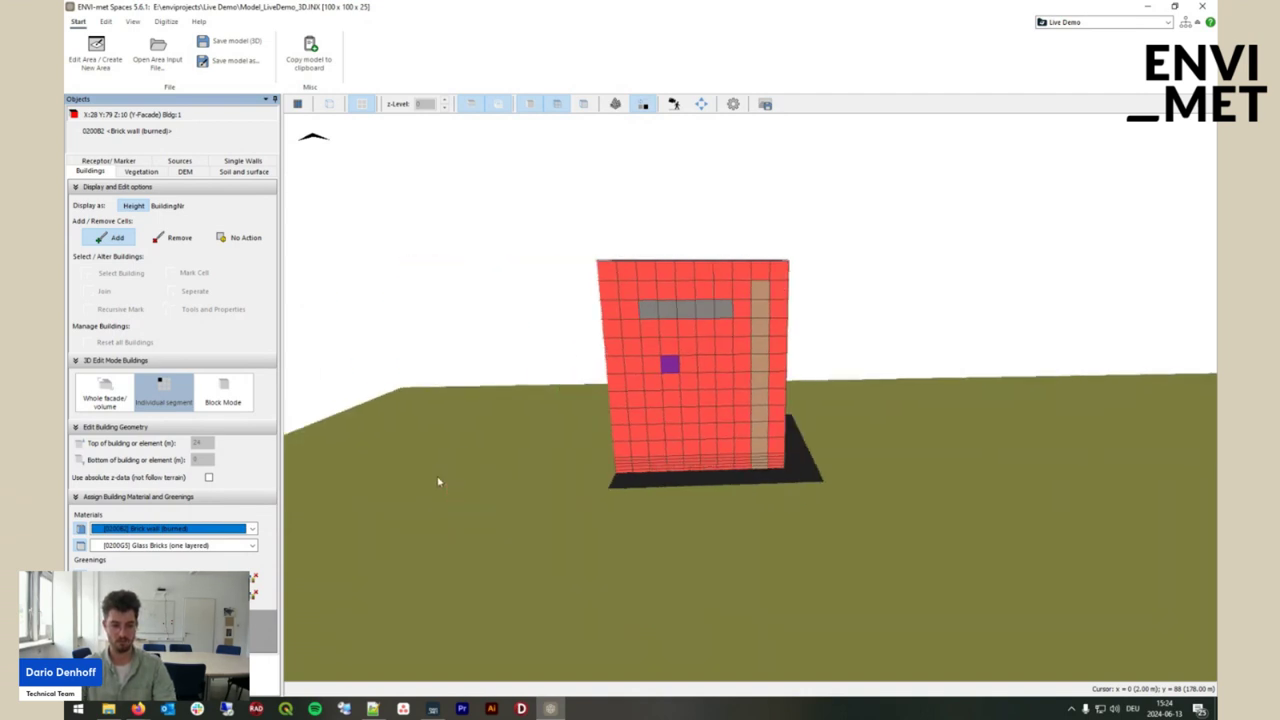
{"action": "left_click", "coordinate": [724, 312]}
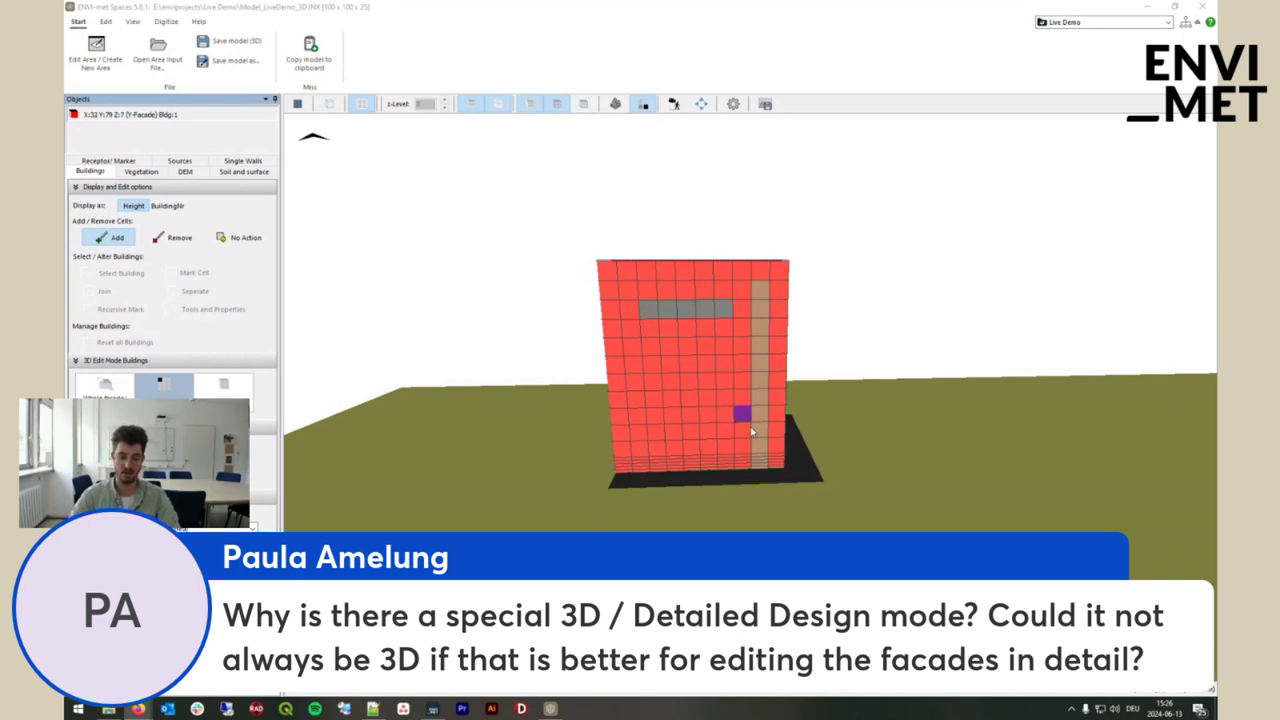
{"action": "left_click_drag", "start_coordinate": [742, 430], "coordinate": [744, 451]}
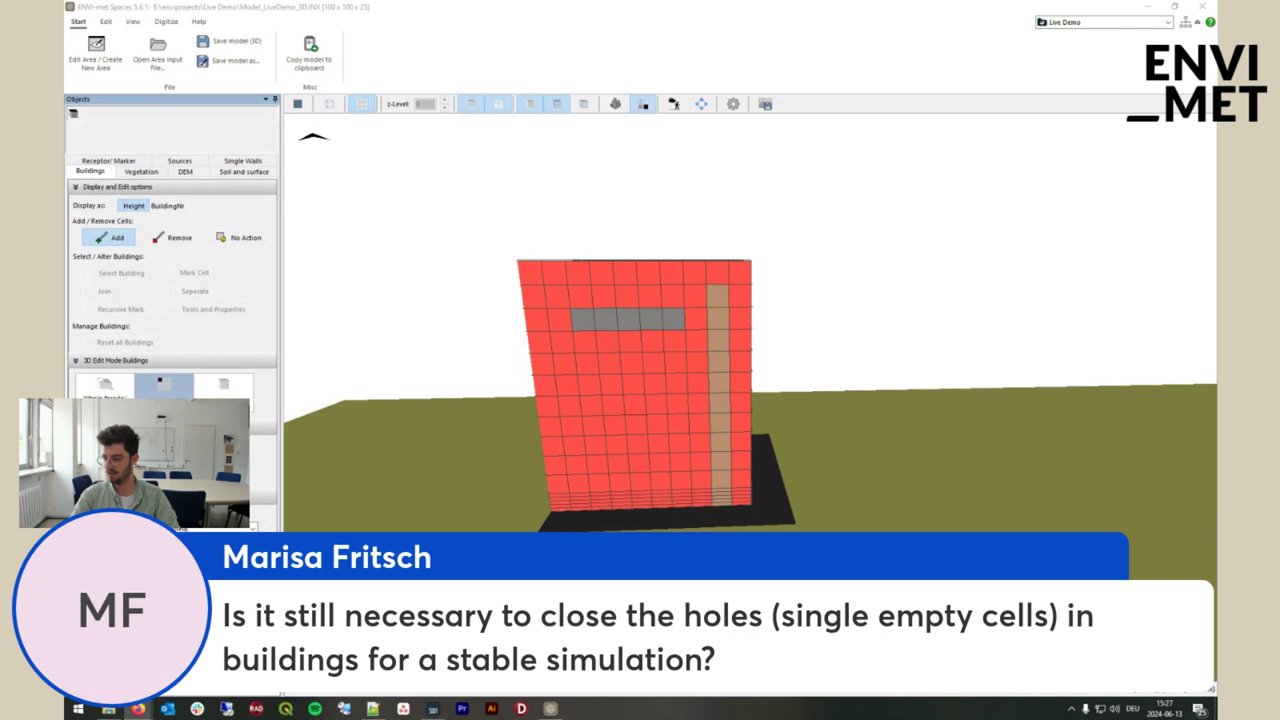
{"action": "left_click_drag", "start_coordinate": [814, 404], "coordinate": [797, 427]}
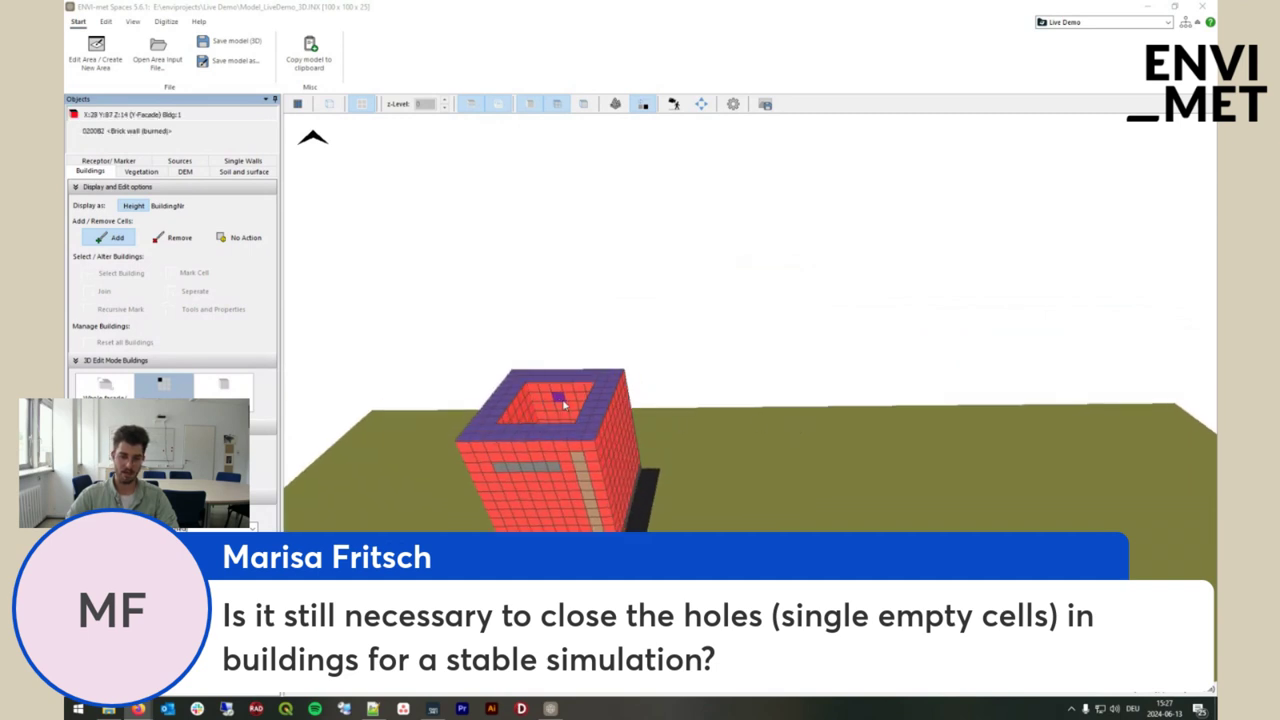
{"action": "left_click_drag", "start_coordinate": [556, 400], "coordinate": [420, 470]}
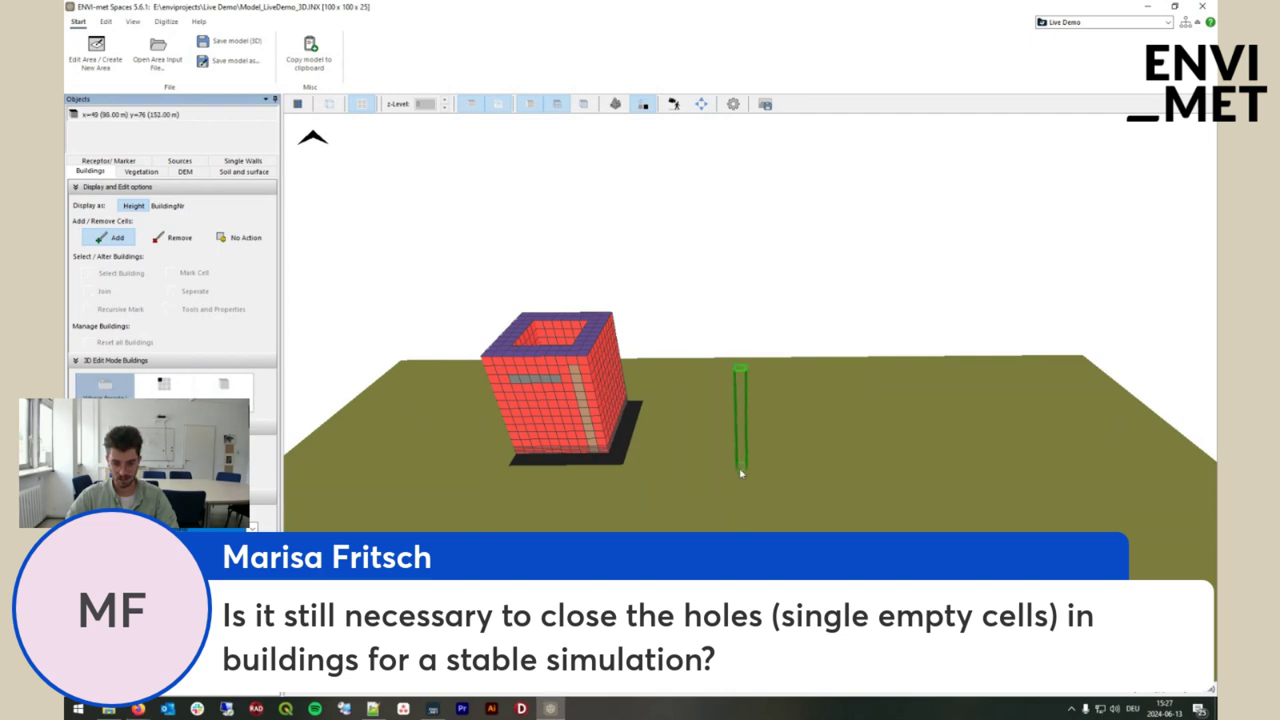
In the 2D plan, draw a small 3 x 3 cell building, 24 m high with an empty centre cell, beside the courtyard building
{"action": "left_click", "coordinate": [297, 105]}
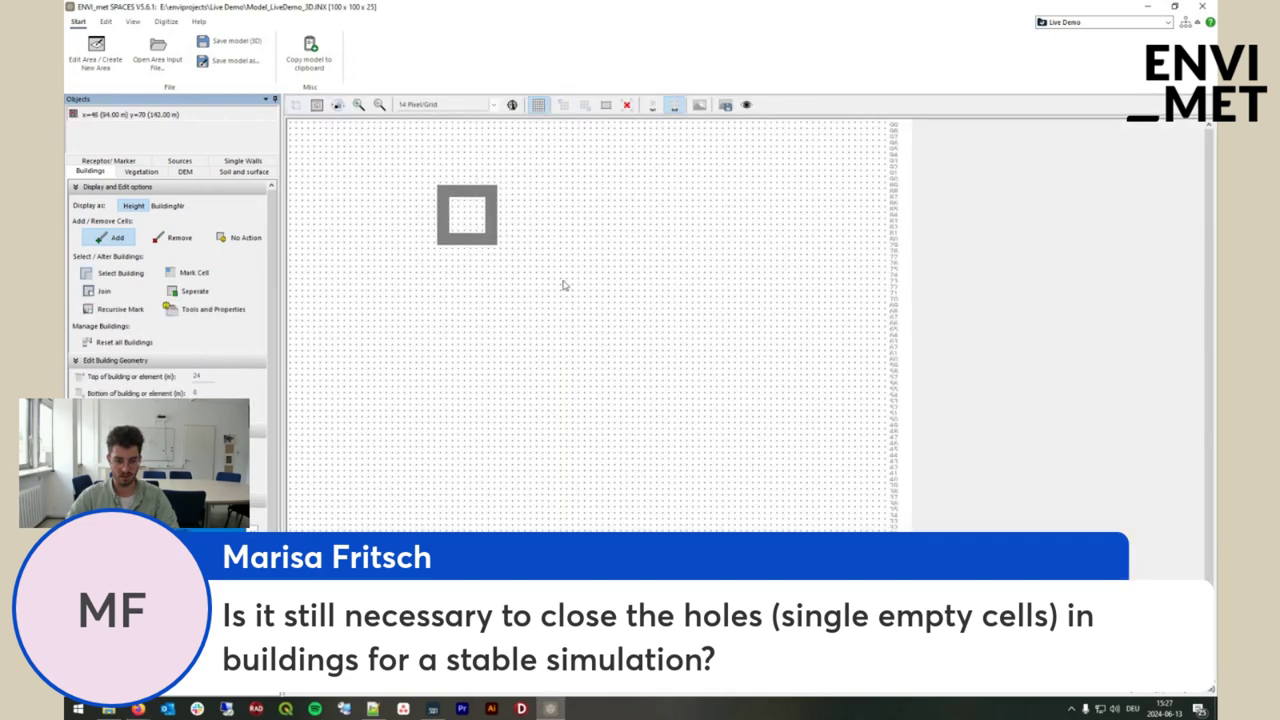
{"action": "left_click", "coordinate": [358, 105]}
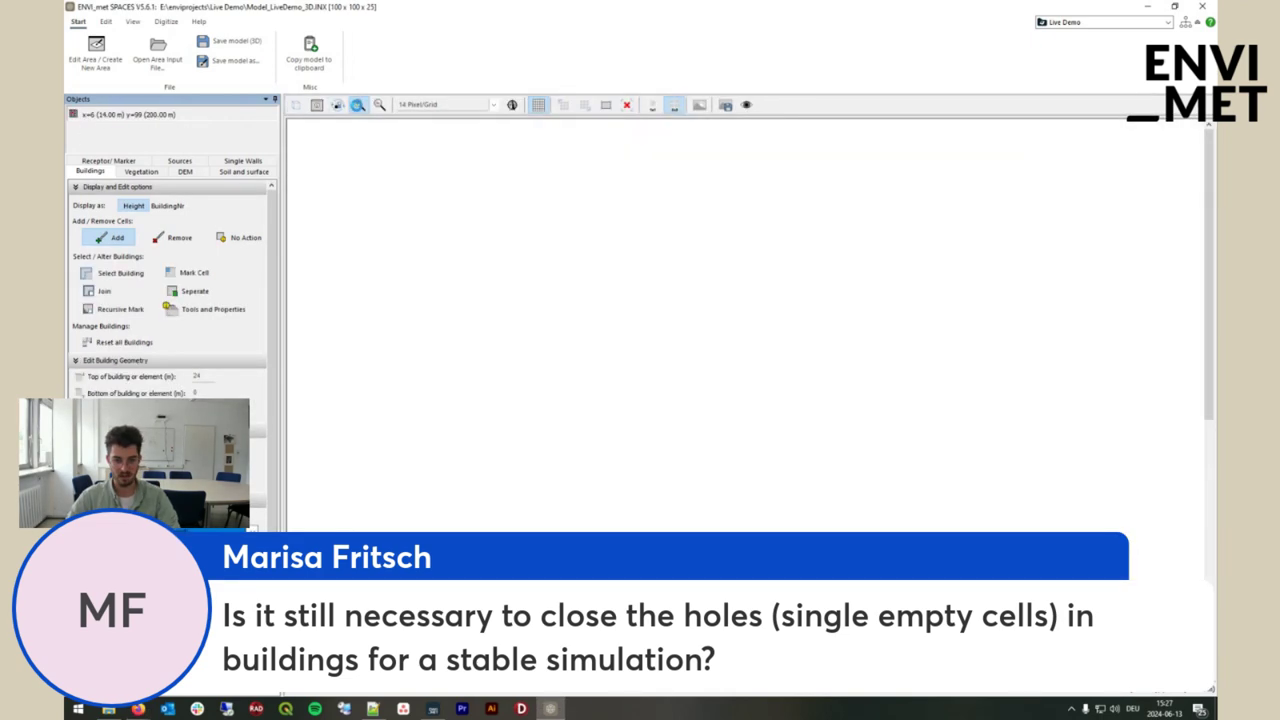
{"action": "left_click_drag", "start_coordinate": [732, 280], "coordinate": [742, 268]}
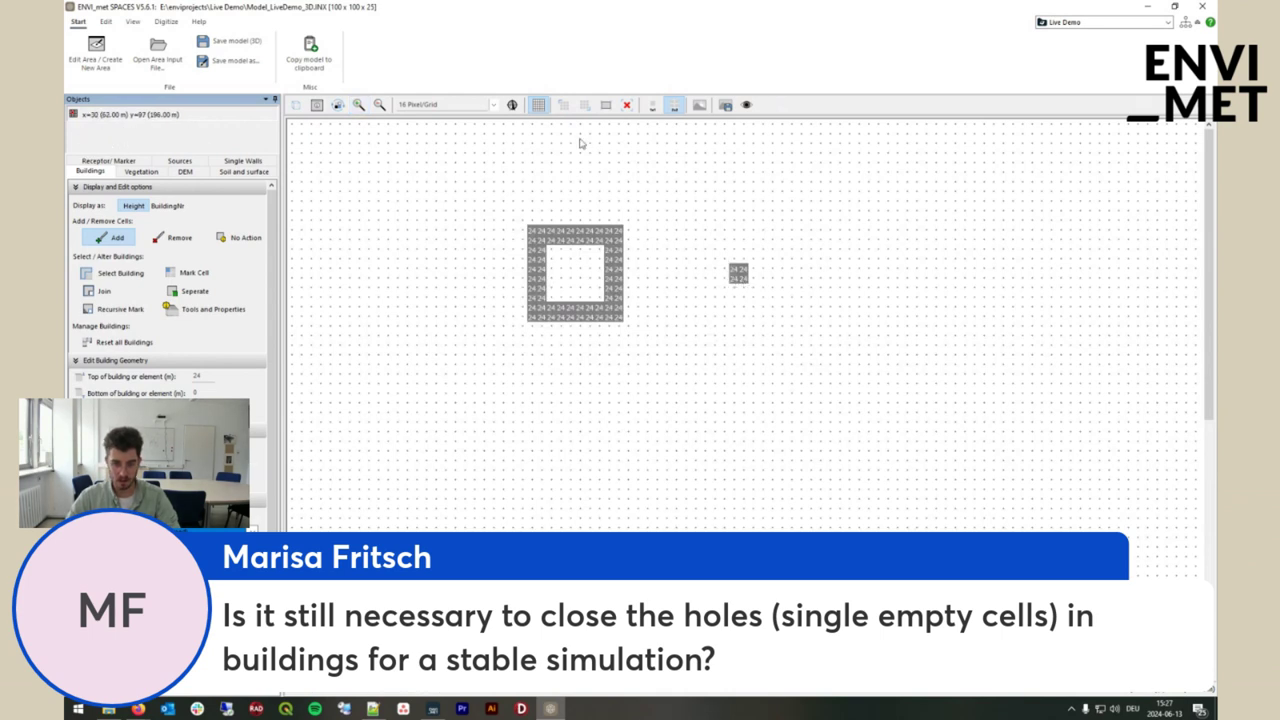
{"action": "left_click", "coordinate": [176, 238]}
{"action": "left_click_drag", "start_coordinate": [736, 269], "coordinate": [746, 269]}
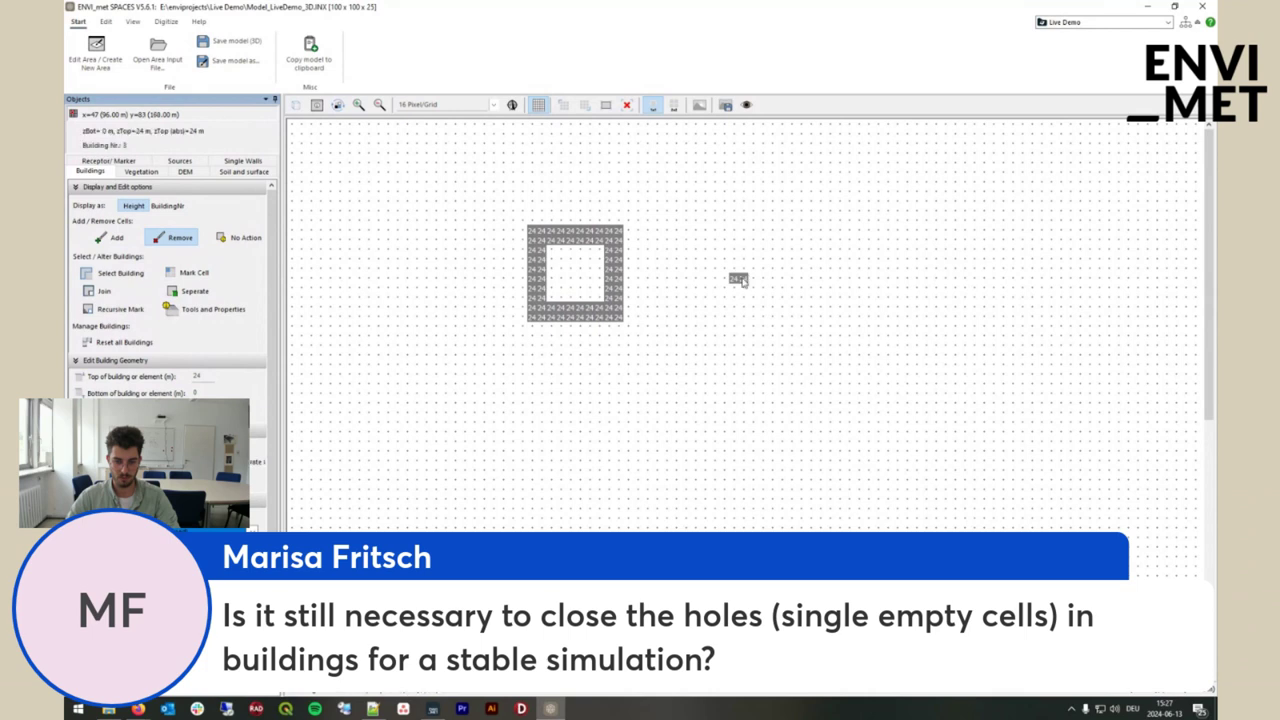
{"action": "left_click", "coordinate": [110, 238]}
{"action": "mouse_move", "coordinate": [743, 282]}
{"action": "left_mouse_down"}
{"action": "mouse_move", "coordinate": [752, 300]}
{"action": "mouse_move", "coordinate": [738, 289]}
{"action": "left_mouse_up"}
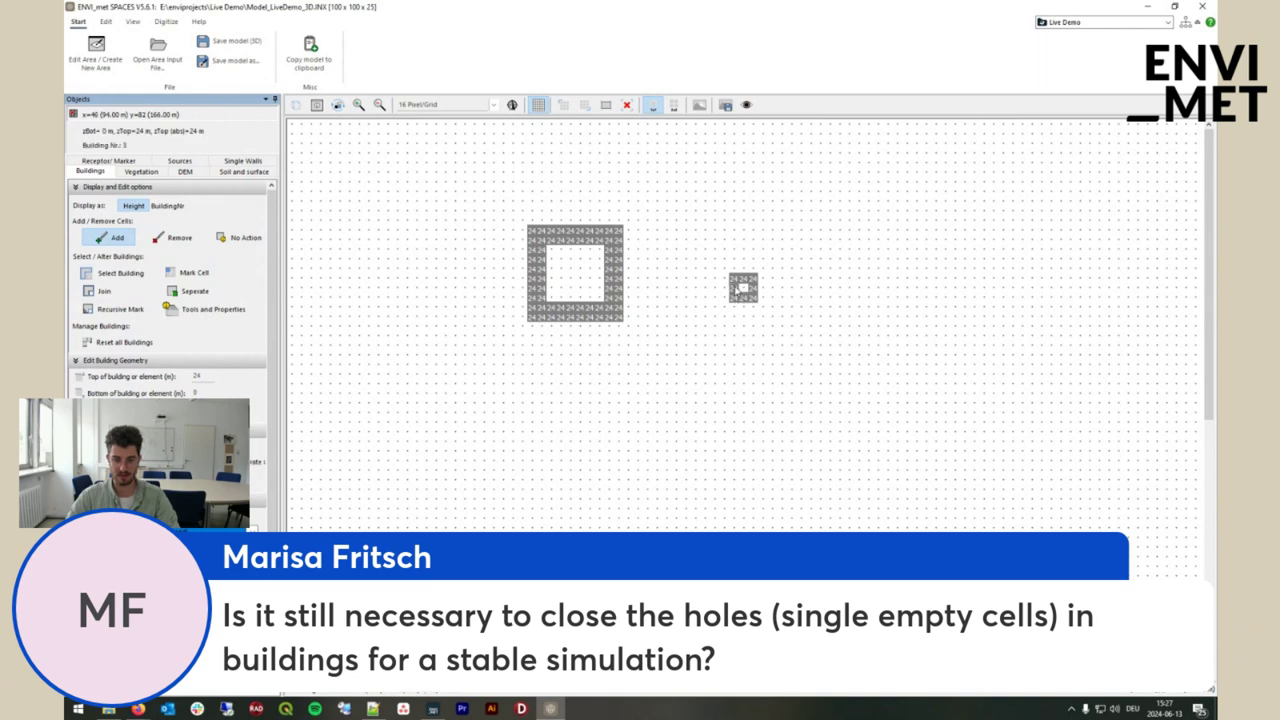
Examine the small building's single-cell hole in 3D from above and compare it with the courtyard building
{"action": "left_click", "coordinate": [295, 105]}
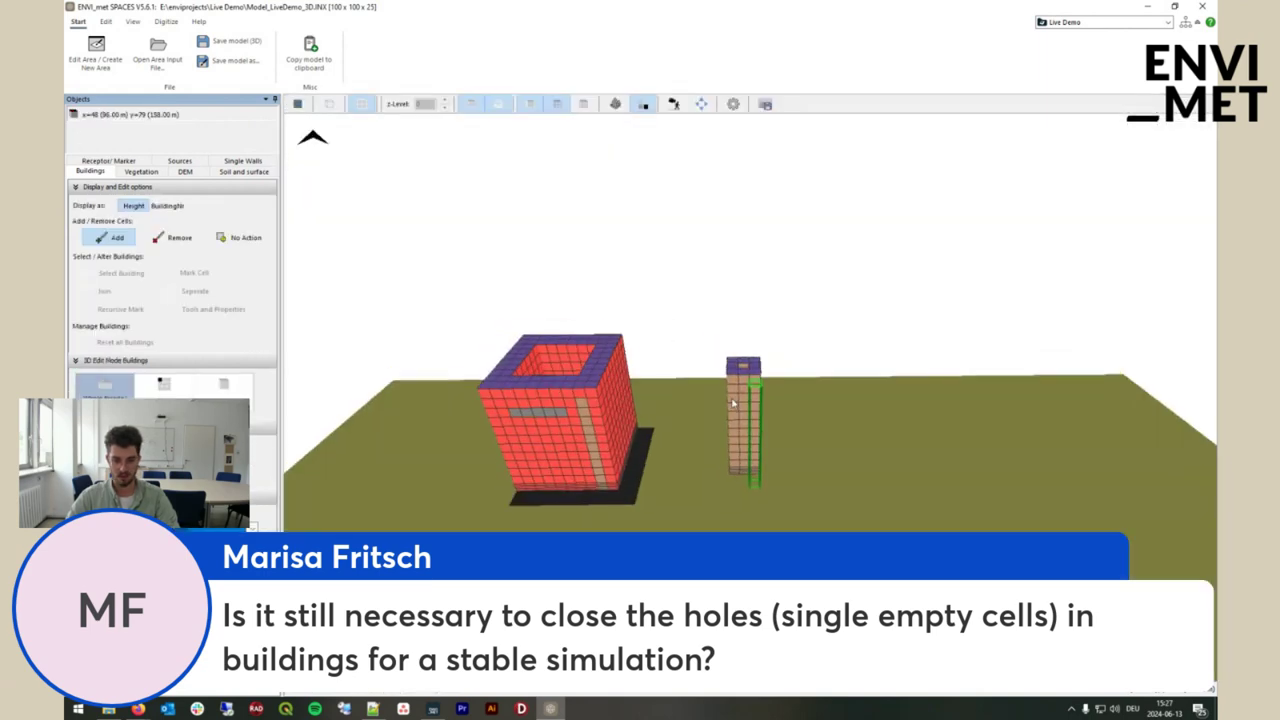
{"action": "left_click_drag", "start_coordinate": [733, 403], "coordinate": [830, 500]}
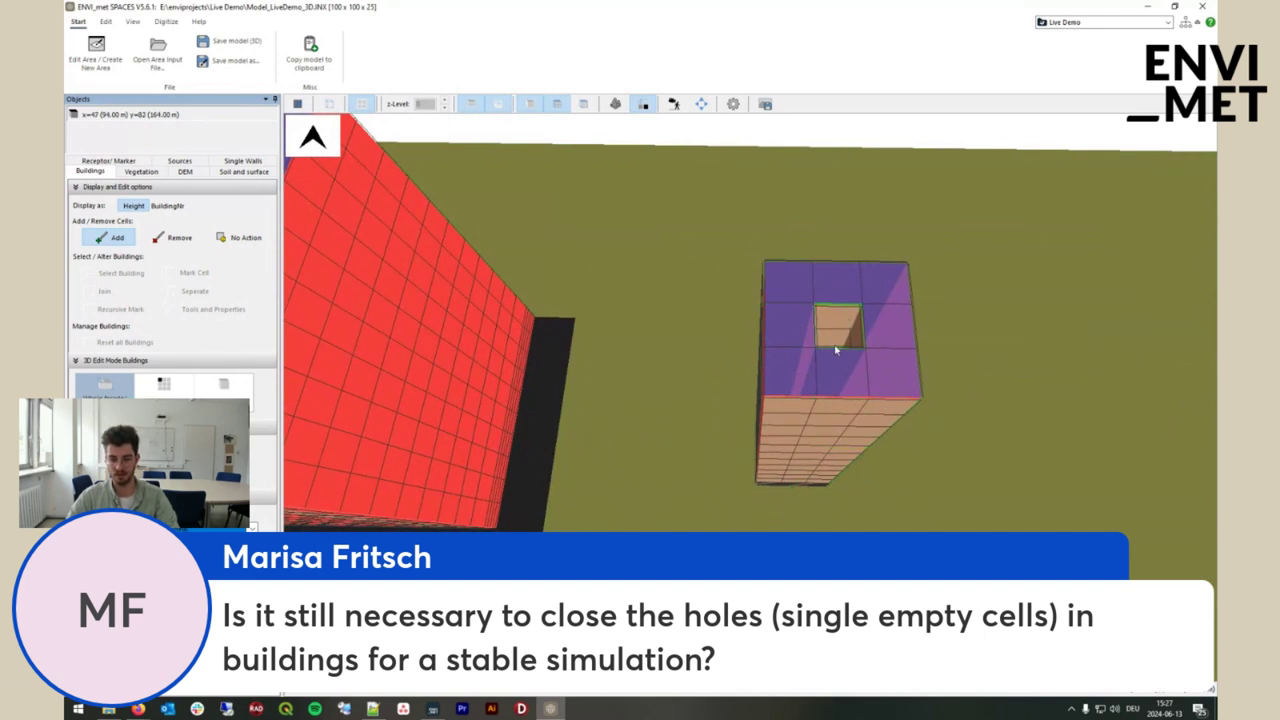
{"action": "mouse_move", "coordinate": [843, 343]}
{"action": "left_mouse_down"}
{"action": "mouse_move", "coordinate": [863, 349]}
{"action": "mouse_move", "coordinate": [837, 357]}
{"action": "mouse_move", "coordinate": [866, 343]}
{"action": "mouse_move", "coordinate": [852, 328]}
{"action": "left_mouse_up"}
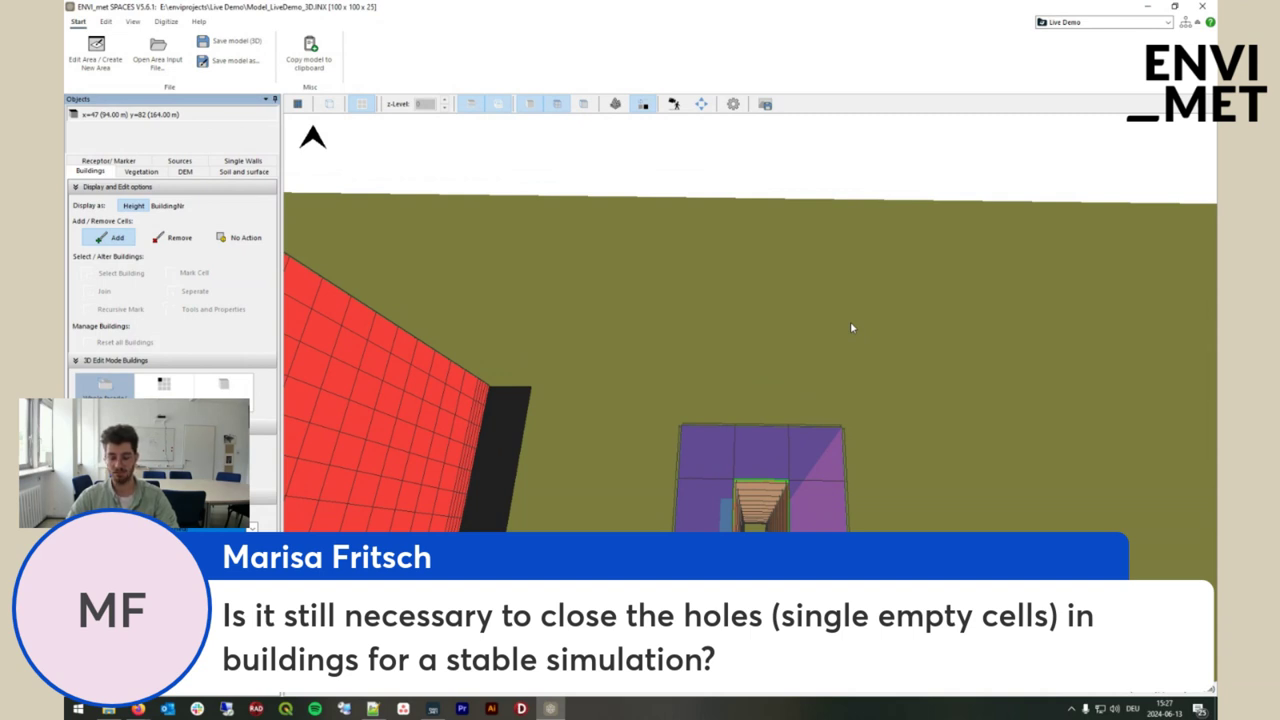
{"action": "left_click_drag", "start_coordinate": [852, 327], "coordinate": [851, 347]}
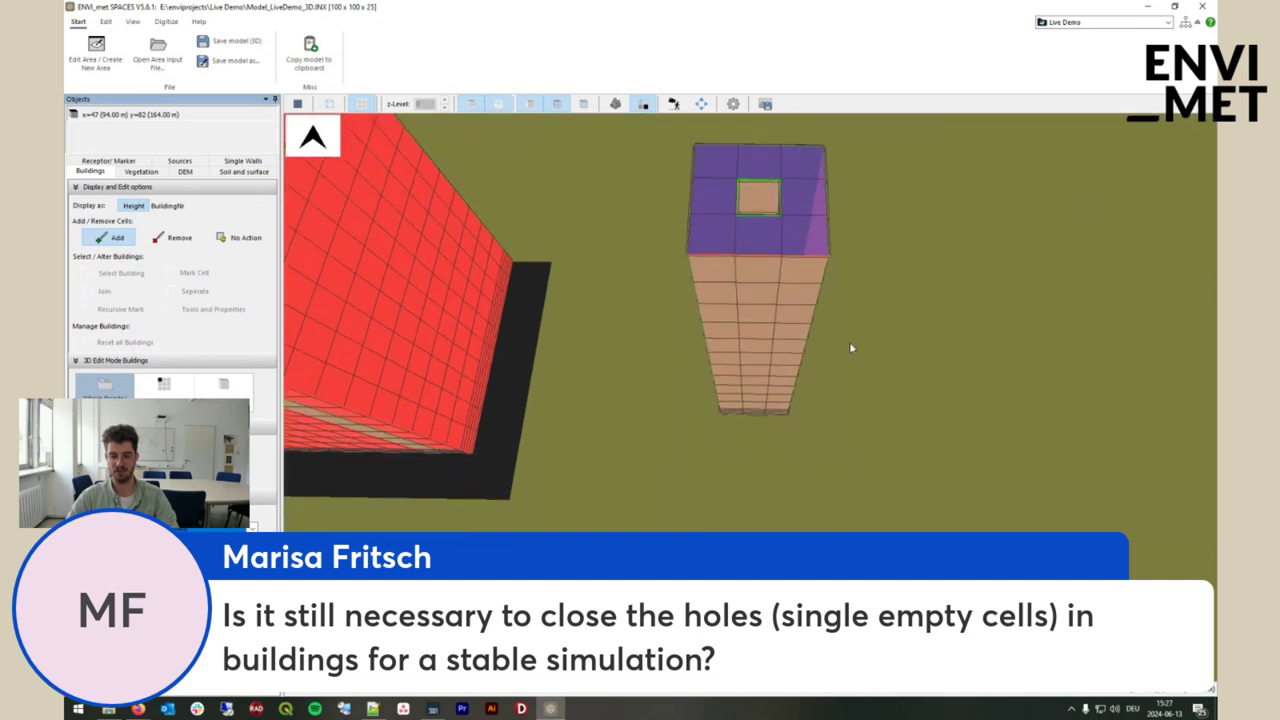
{"action": "scroll", "coordinate": [851, 348], "scroll_direction": "down", "scroll_amount": 2}
{"action": "scroll", "coordinate": [849, 341], "scroll_direction": "down", "scroll_amount": 2}
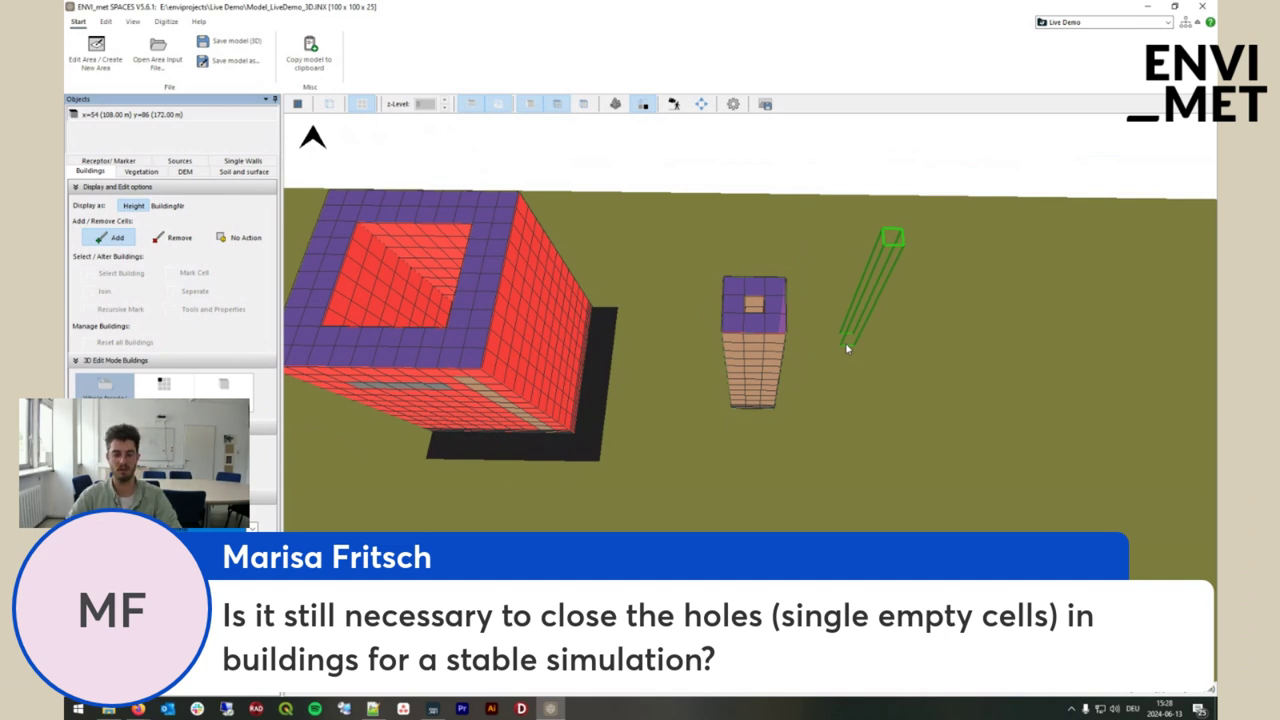
{"action": "left_click_drag", "start_coordinate": [845, 342], "coordinate": [788, 266]}
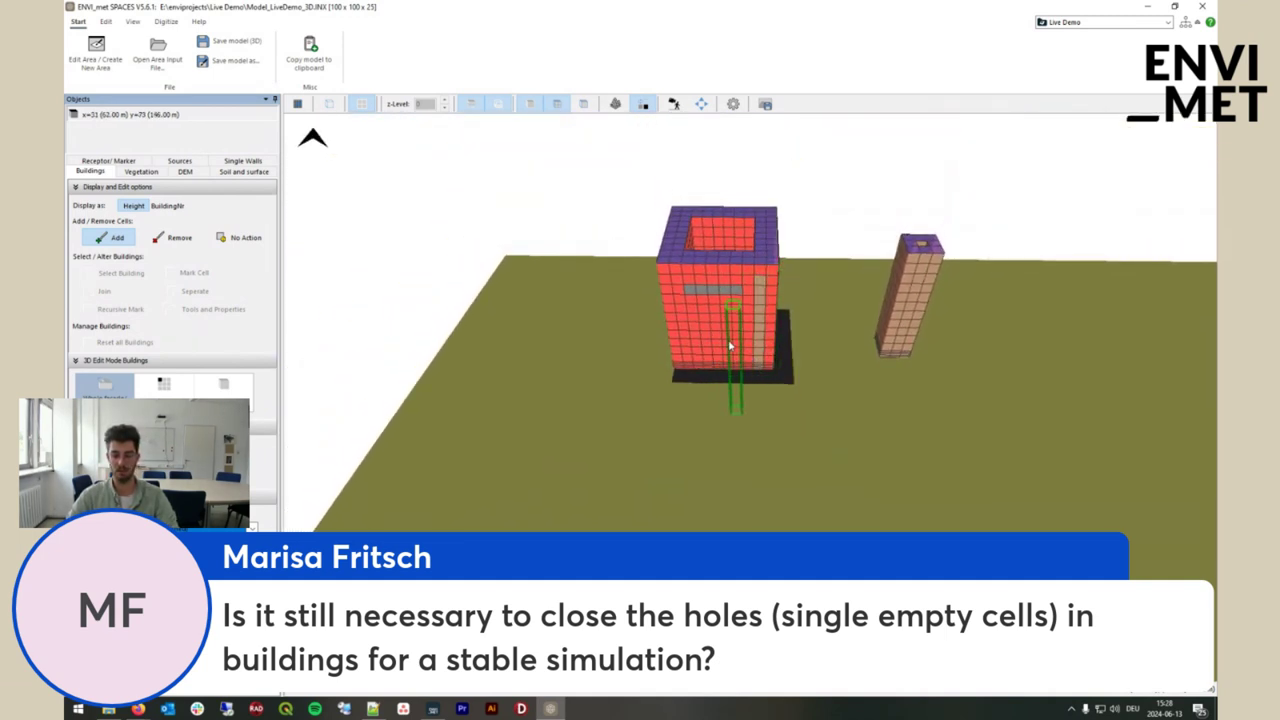
{"action": "scroll", "coordinate": [728, 342], "scroll_direction": "up", "scroll_amount": 5}
{"action": "scroll", "coordinate": [725, 335], "scroll_direction": "up", "scroll_amount": 3}
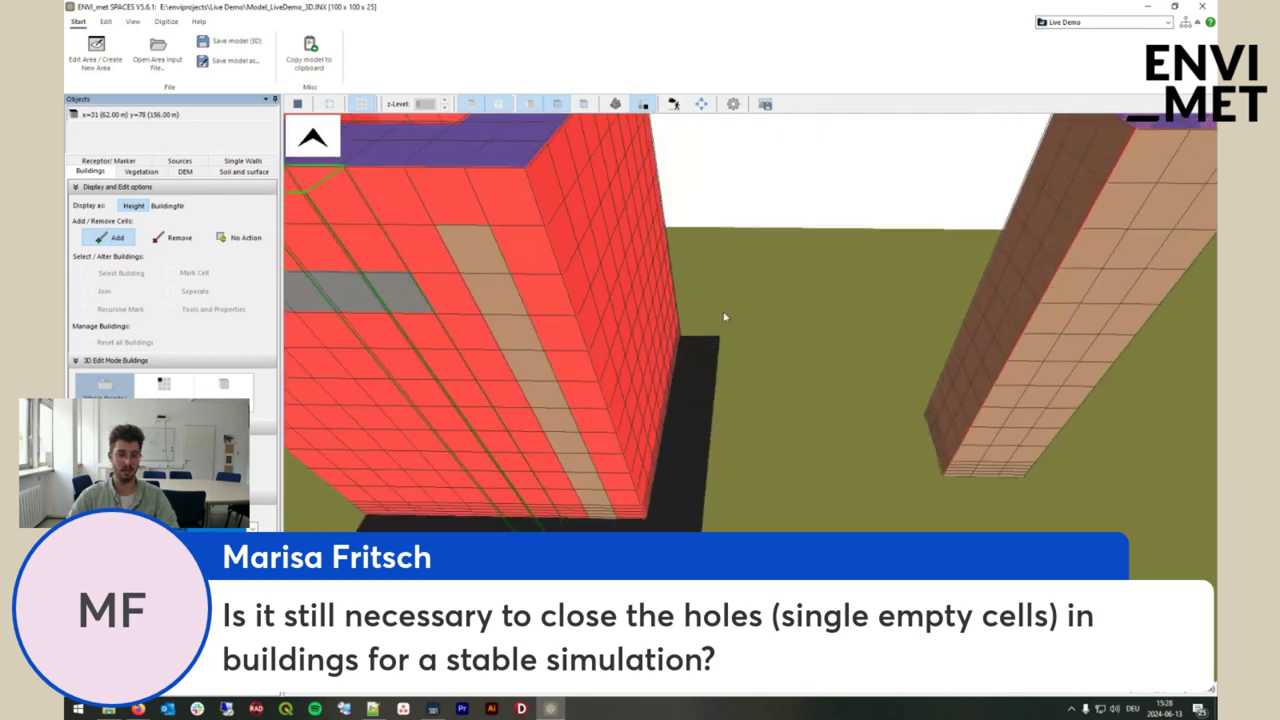
Return to the 2D plan and open the area file Model_LiveDemo.INX from the Live Demo folder
{"action": "left_click", "coordinate": [297, 105]}
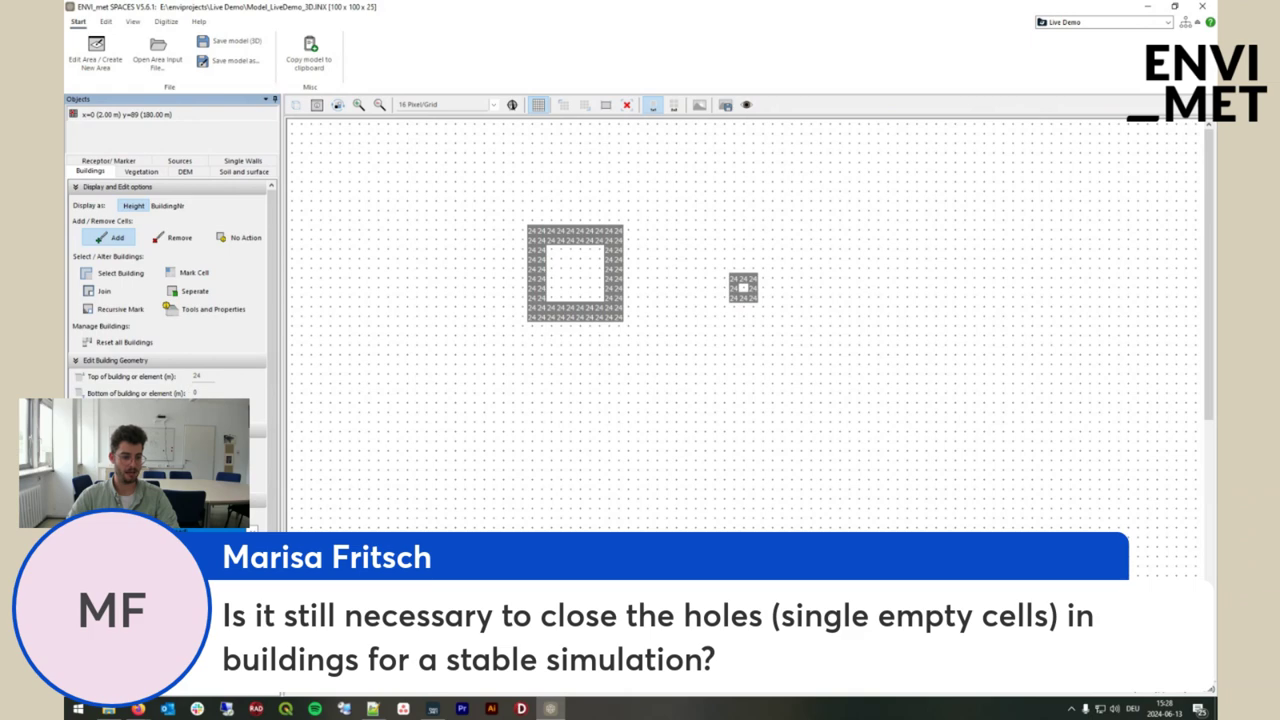
{"action": "left_click", "coordinate": [177, 62]}
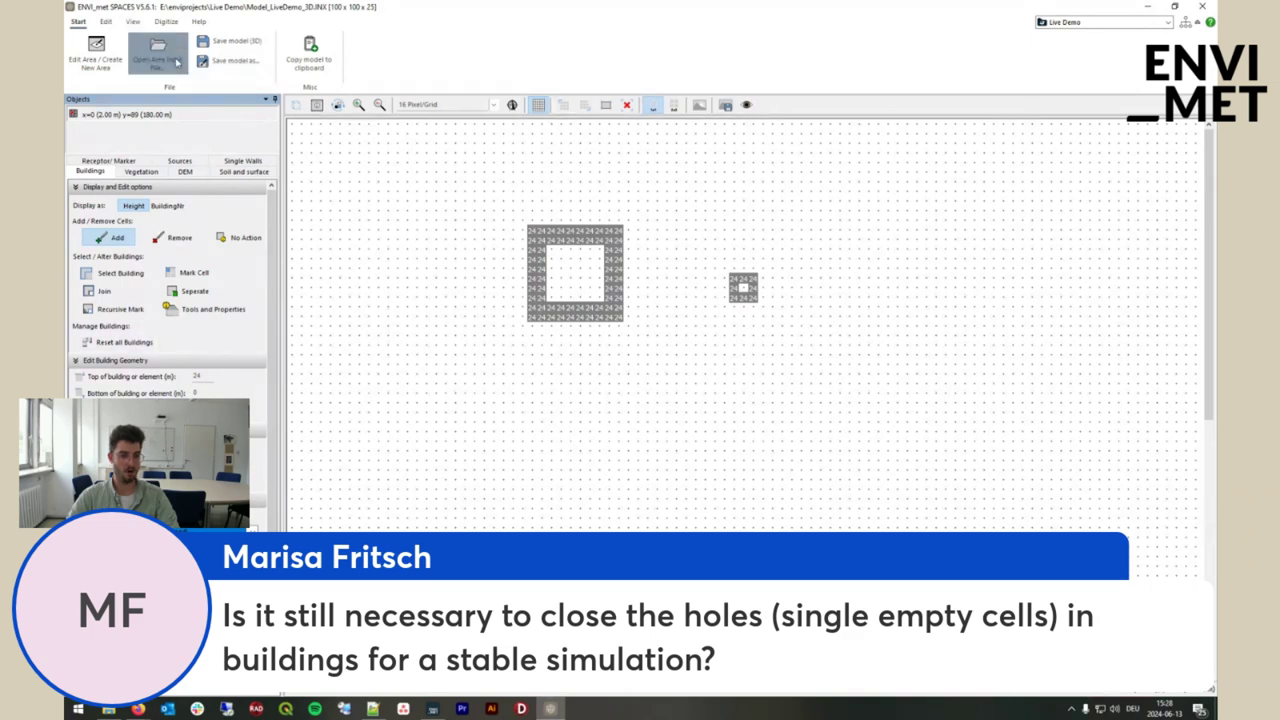
{"action": "left_click_drag", "start_coordinate": [540, 278], "coordinate": [604, 252]}
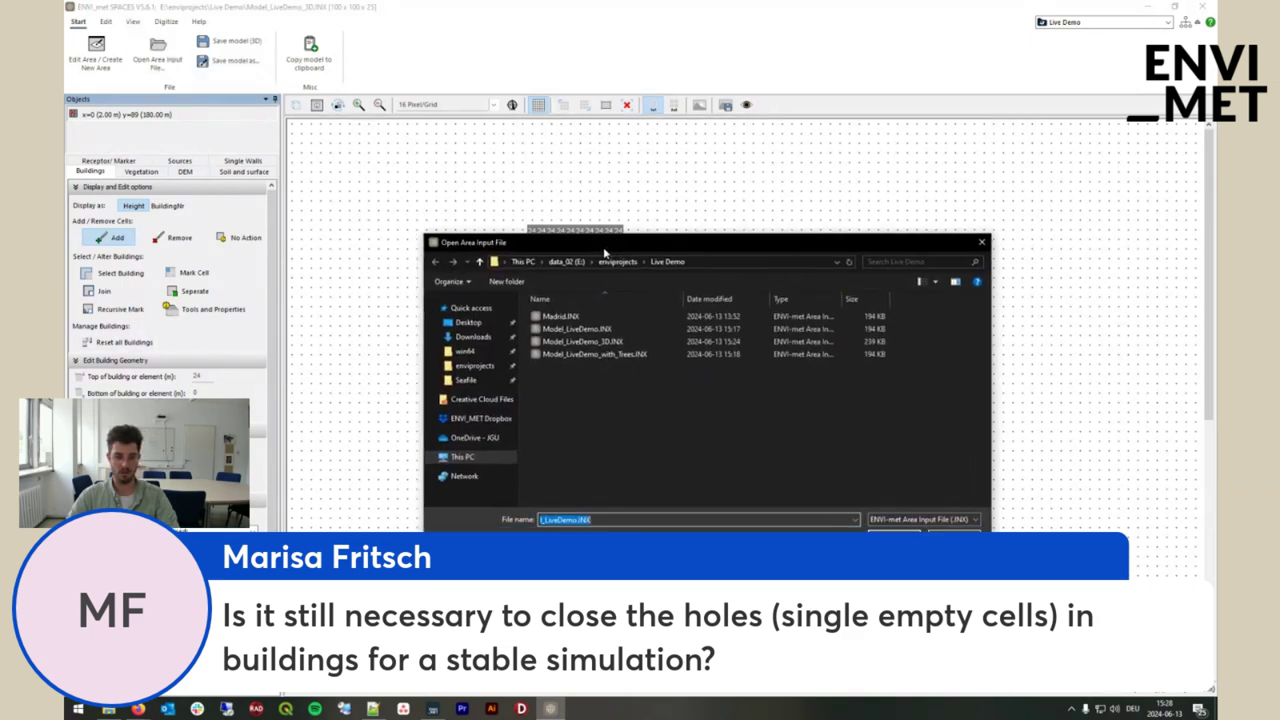
{"action": "left_click", "coordinate": [629, 330]}
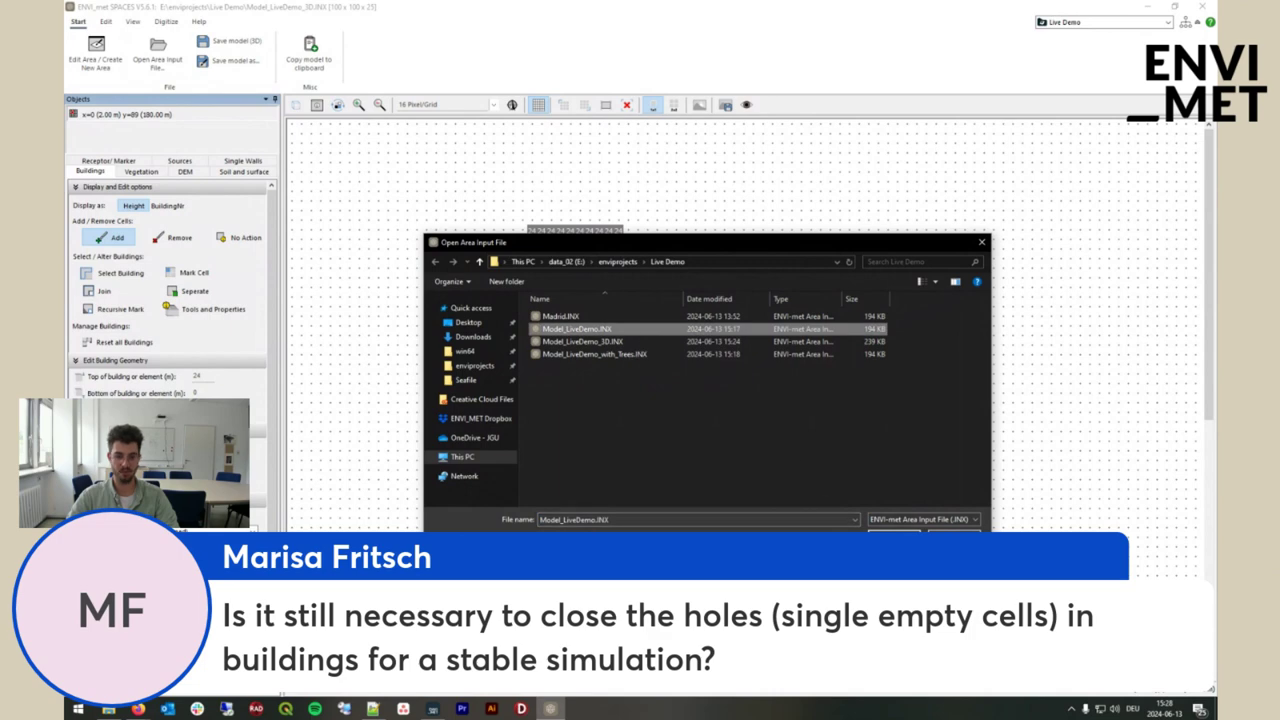
{"action": "left_click", "coordinate": [893, 531]}
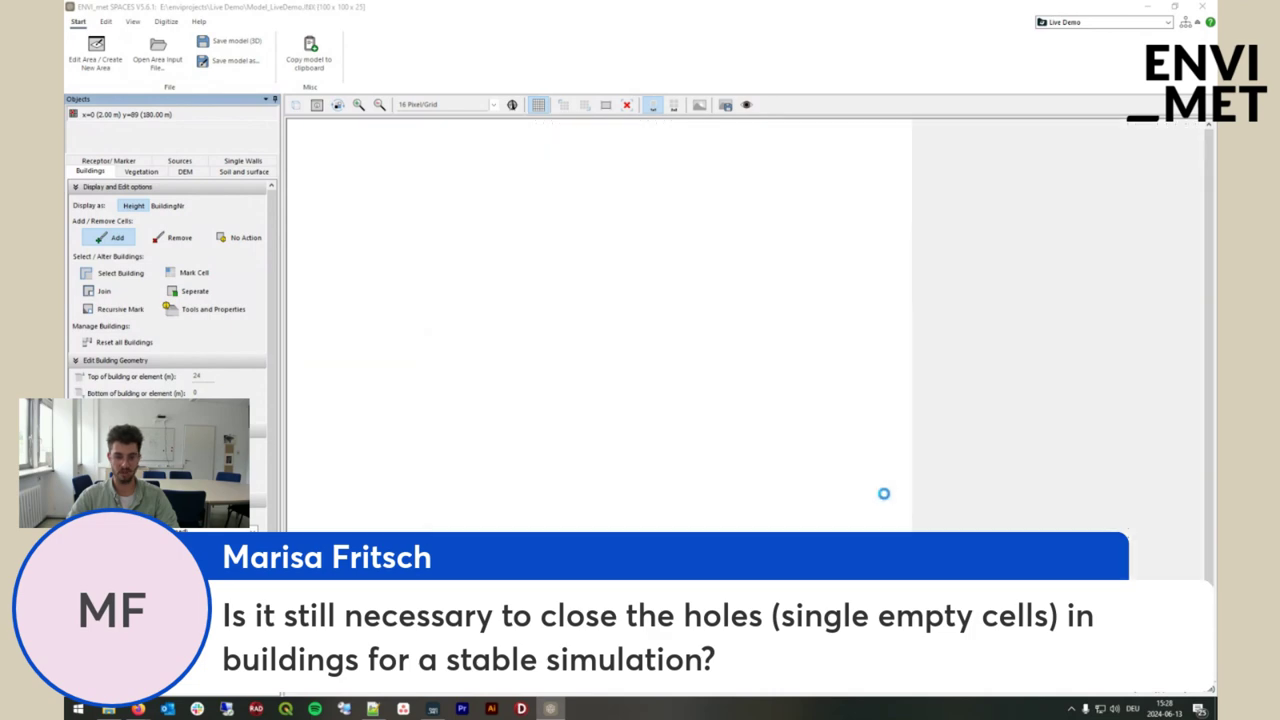
Add a 24 m high ring of eight cells around one empty cell to the 2.5D model and display it in 3D
{"action": "left_click", "coordinate": [358, 105]}
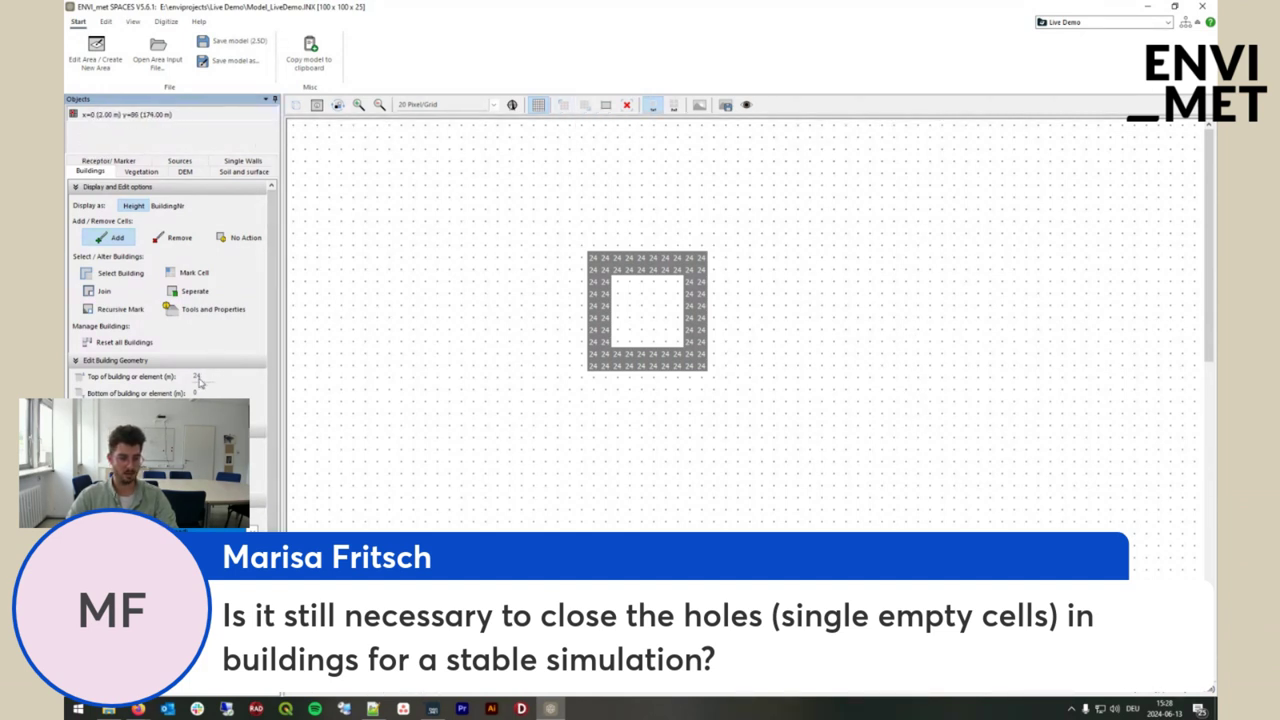
{"action": "mouse_move", "coordinate": [821, 271]}
{"action": "left_mouse_down"}
{"action": "mouse_move", "coordinate": [849, 285]}
{"action": "mouse_move", "coordinate": [844, 297]}
{"action": "mouse_move", "coordinate": [821, 285]}
{"action": "left_mouse_up"}
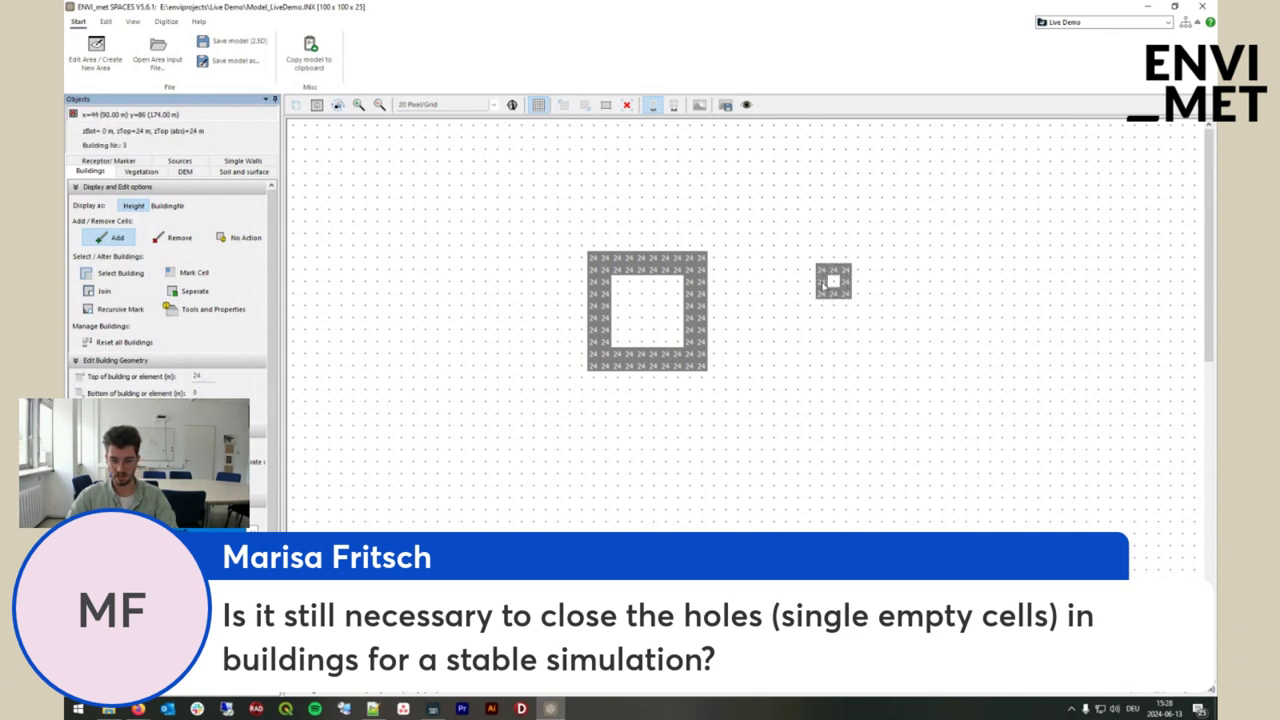
{"action": "left_click", "coordinate": [296, 105]}
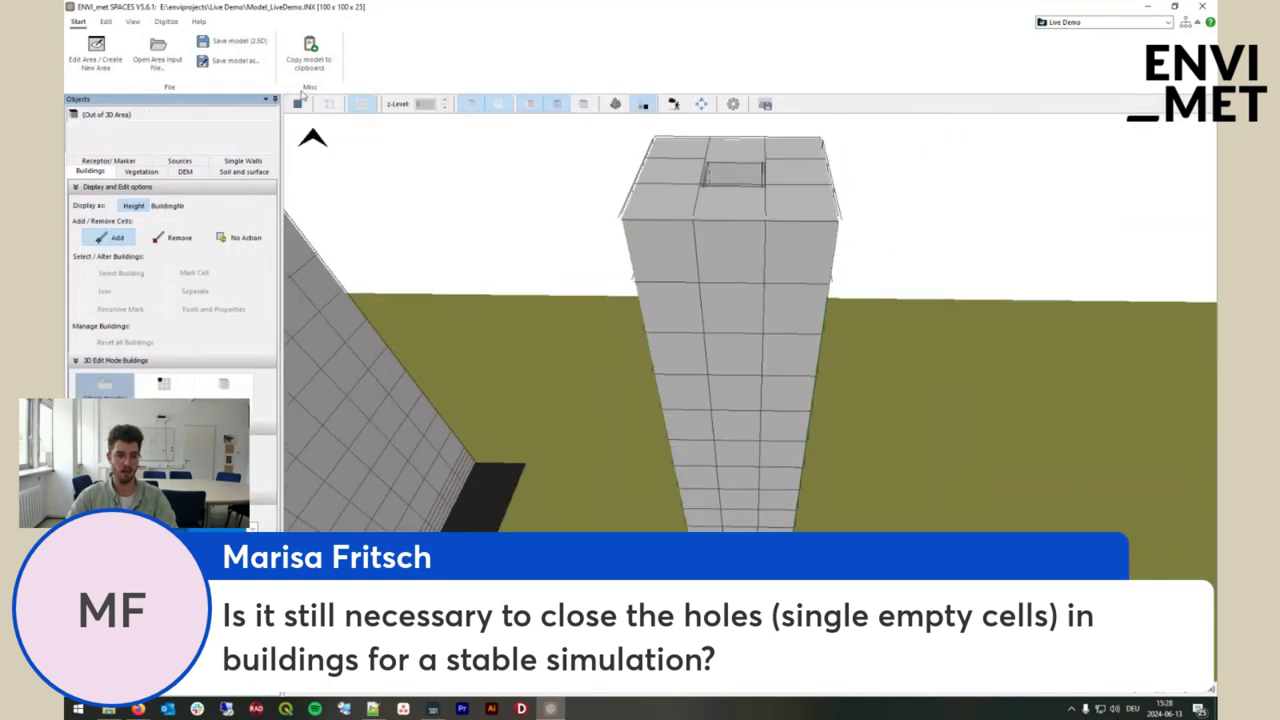
In the 2D plan, raise the bottom of the small building's four mid-side cells to 5 m and display the model in 3D
{"action": "left_click", "coordinate": [298, 104]}
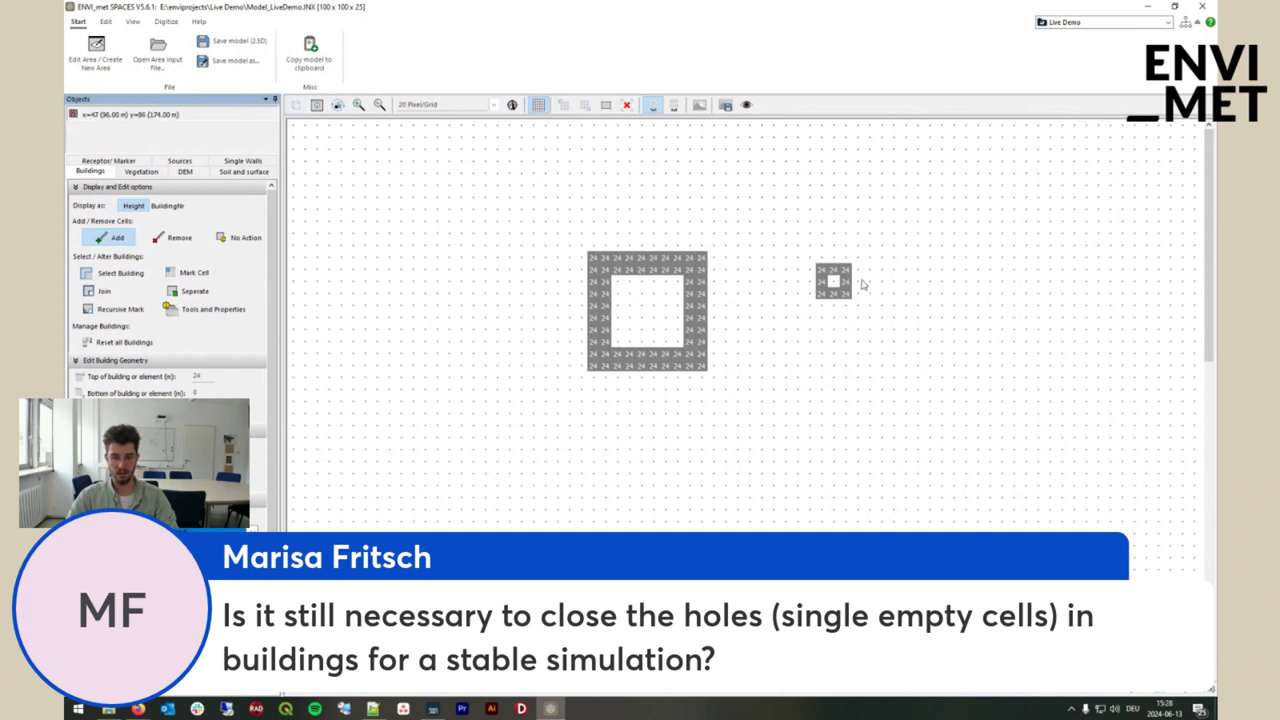
{"action": "double_click", "coordinate": [196, 393]}
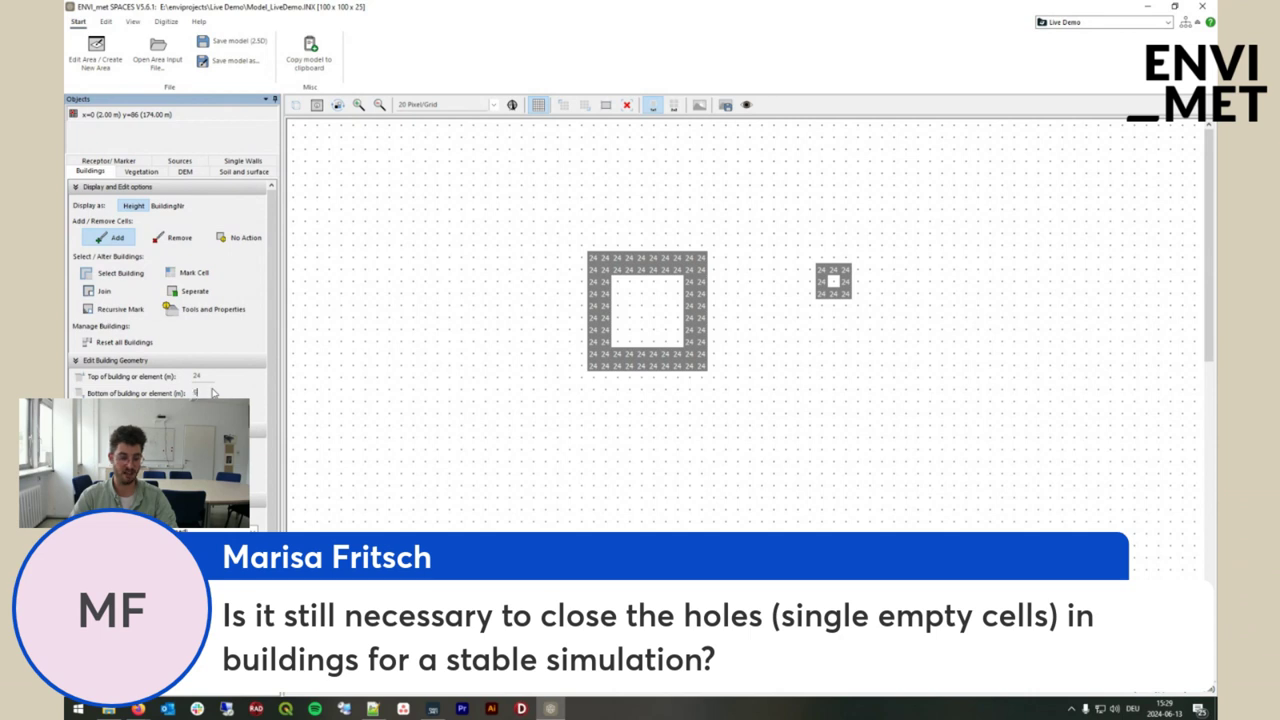
{"action": "type", "text": "5"}
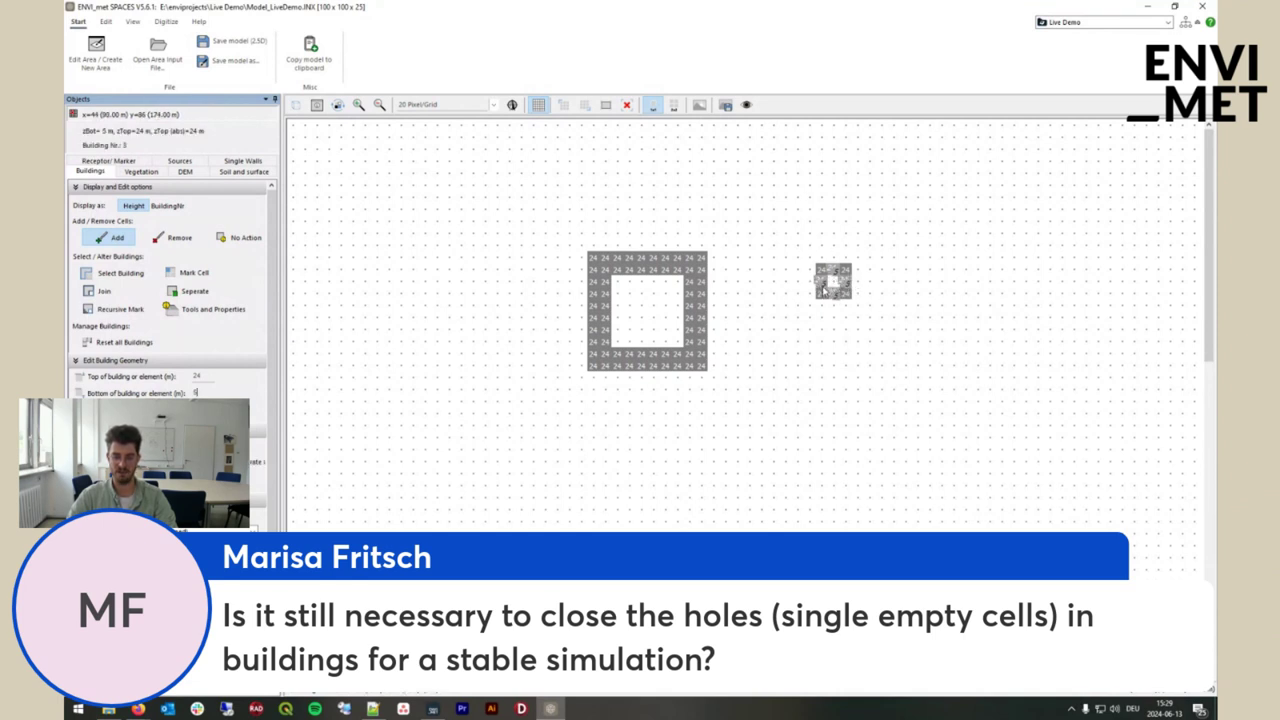
{"action": "left_click", "coordinate": [298, 105]}
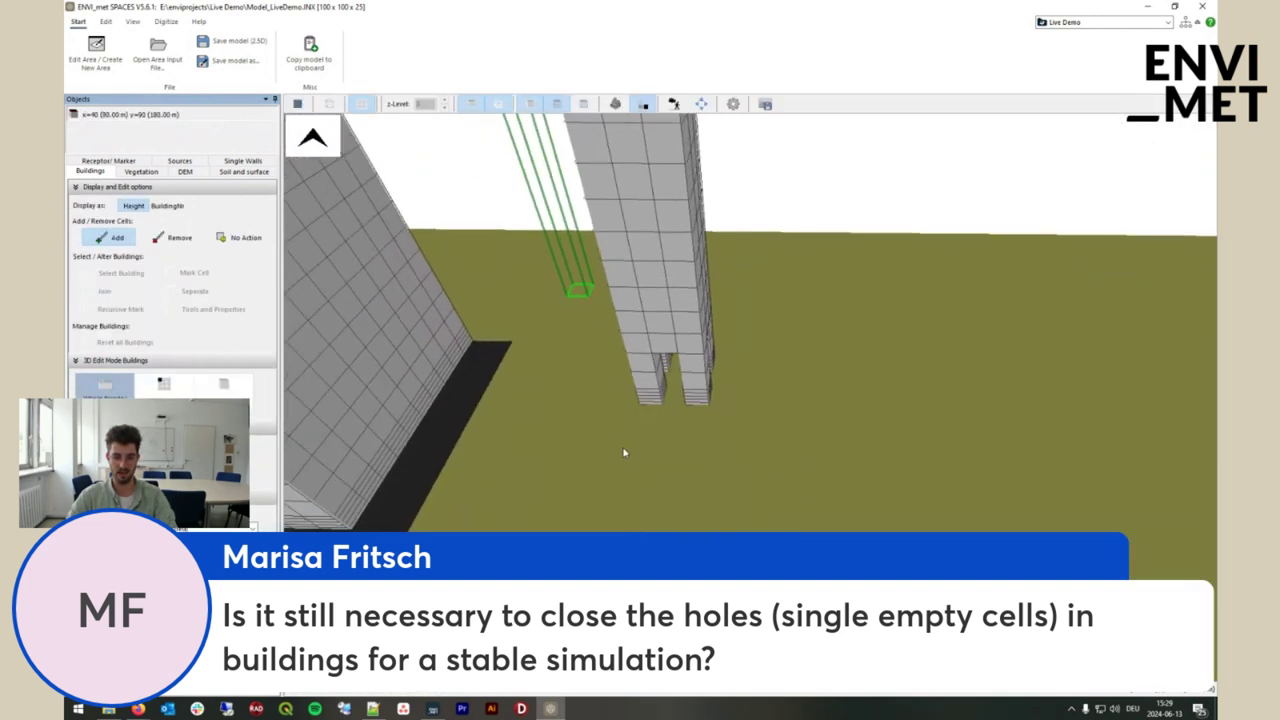
Examine the small building's ground-level openings in 3D up close, along with its empty centre cell and the courtyard building
{"action": "key", "text": "Up"}
{"action": "key", "text": "Up"}
{"action": "key", "text": "Up"}
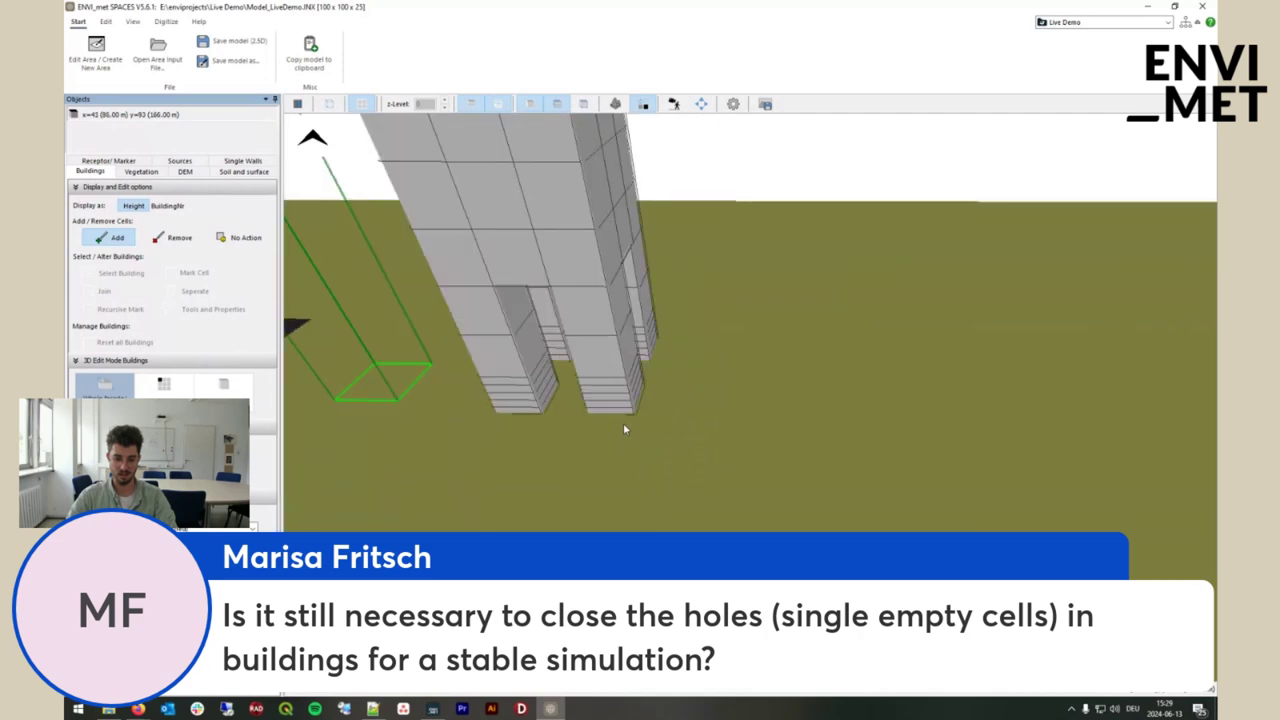
{"action": "key", "text": "Up"}
{"action": "key", "text": "Up"}
{"action": "key", "text": "Up"}
{"action": "key", "text": "Up"}
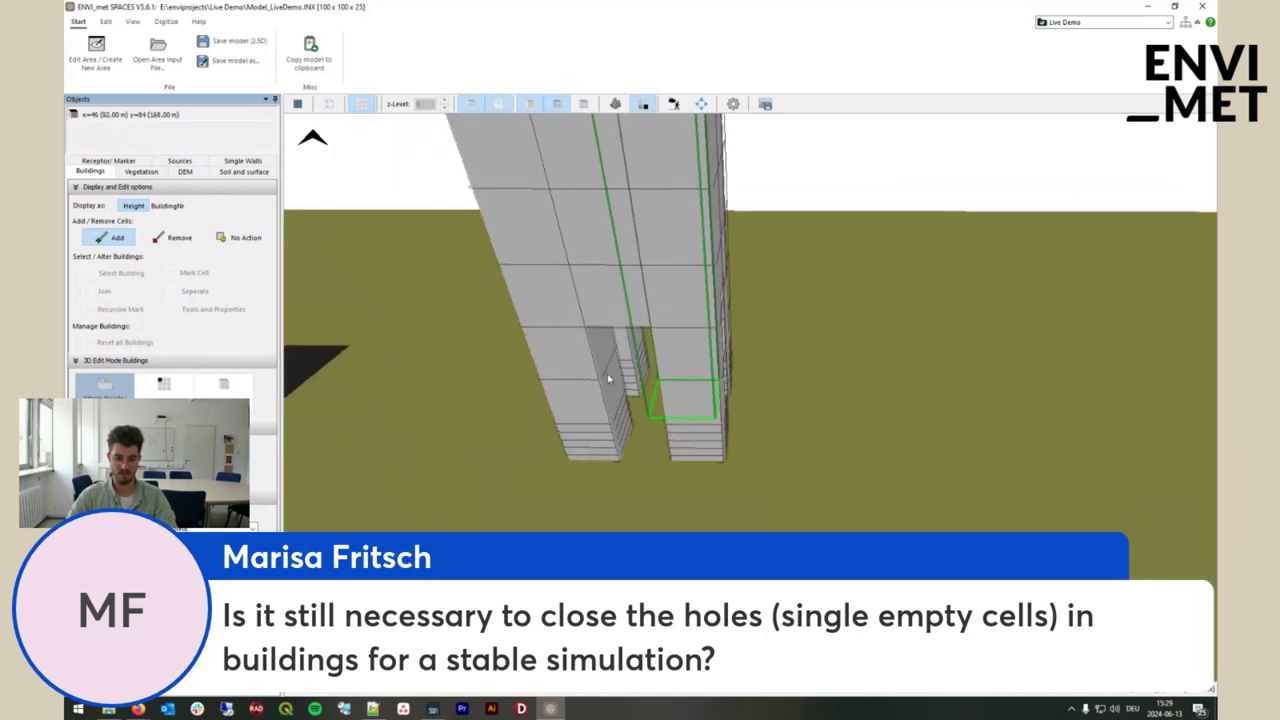
{"action": "key", "text": "Up"}
{"action": "key", "text": "Down"}
{"action": "key", "text": "Down"}
{"action": "key", "text": "Down"}
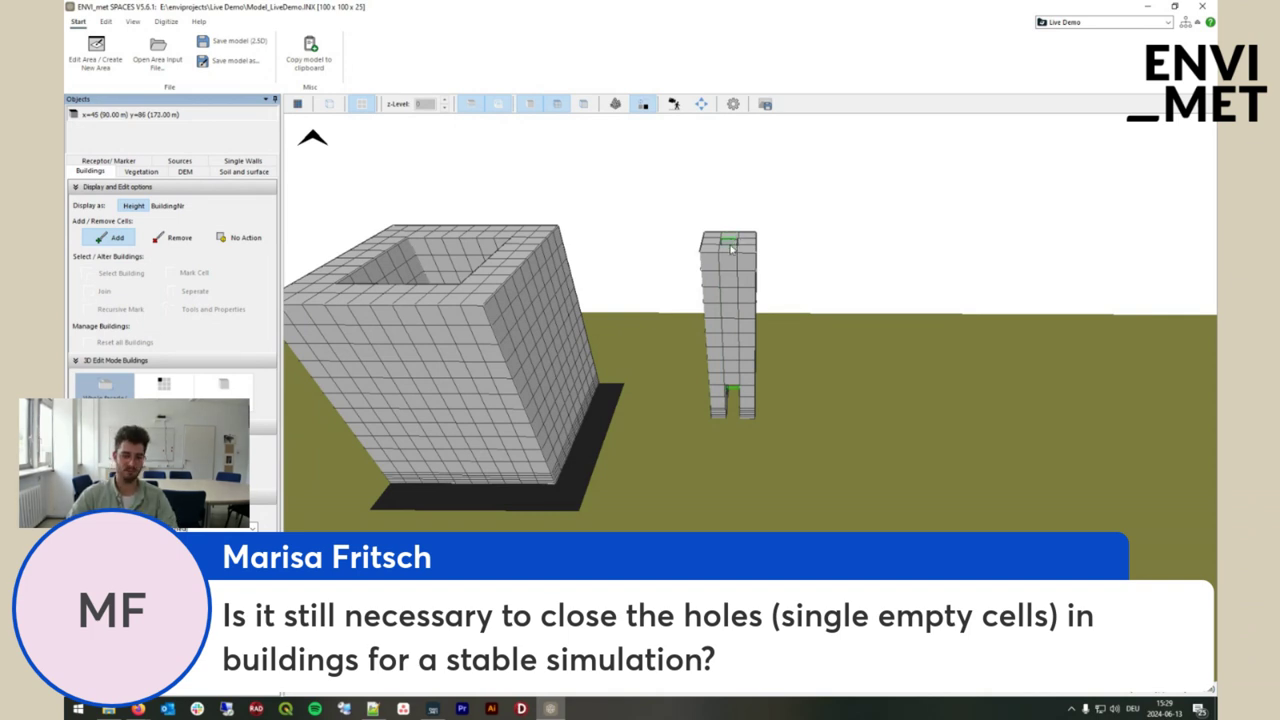
{"action": "left_click_drag", "start_coordinate": [731, 249], "coordinate": [680, 260]}
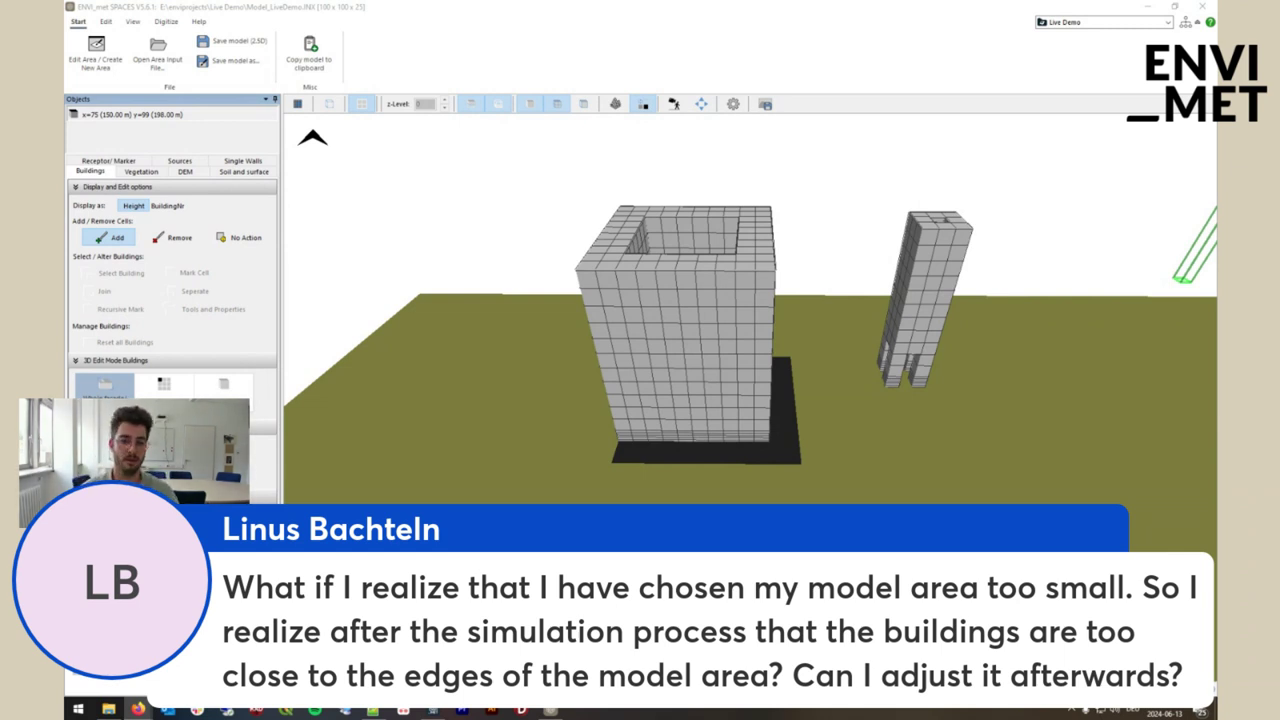
Start adding empty cells at the model area's borders and set the north border to 10 cells
{"action": "left_click", "coordinate": [357, 44]}
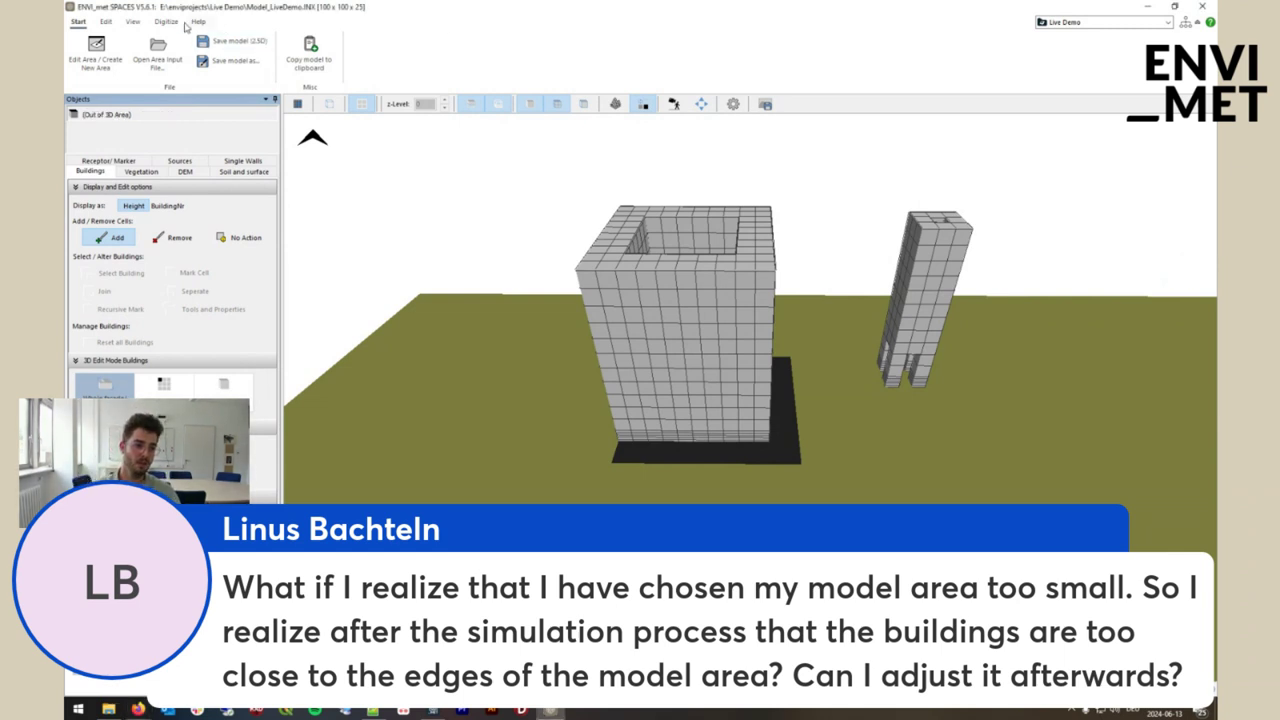
{"action": "left_click", "coordinate": [106, 22]}
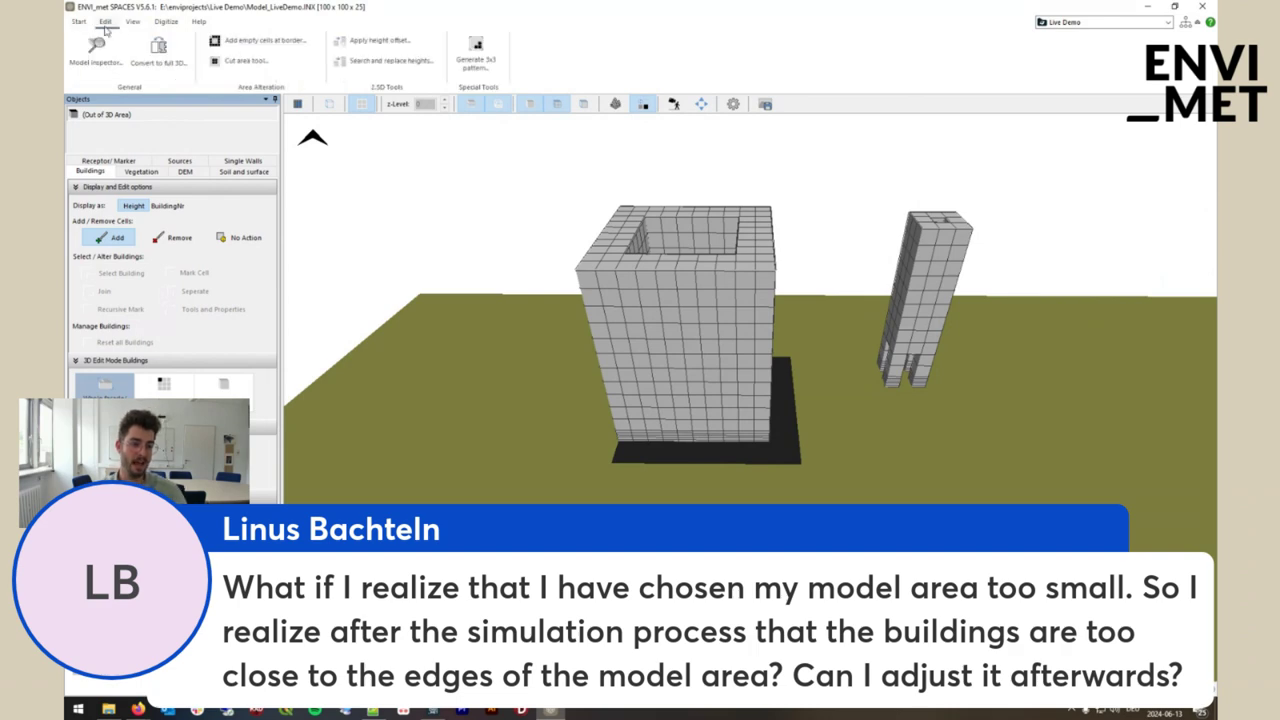
{"action": "left_click_drag", "start_coordinate": [650, 350], "coordinate": [690, 350]}
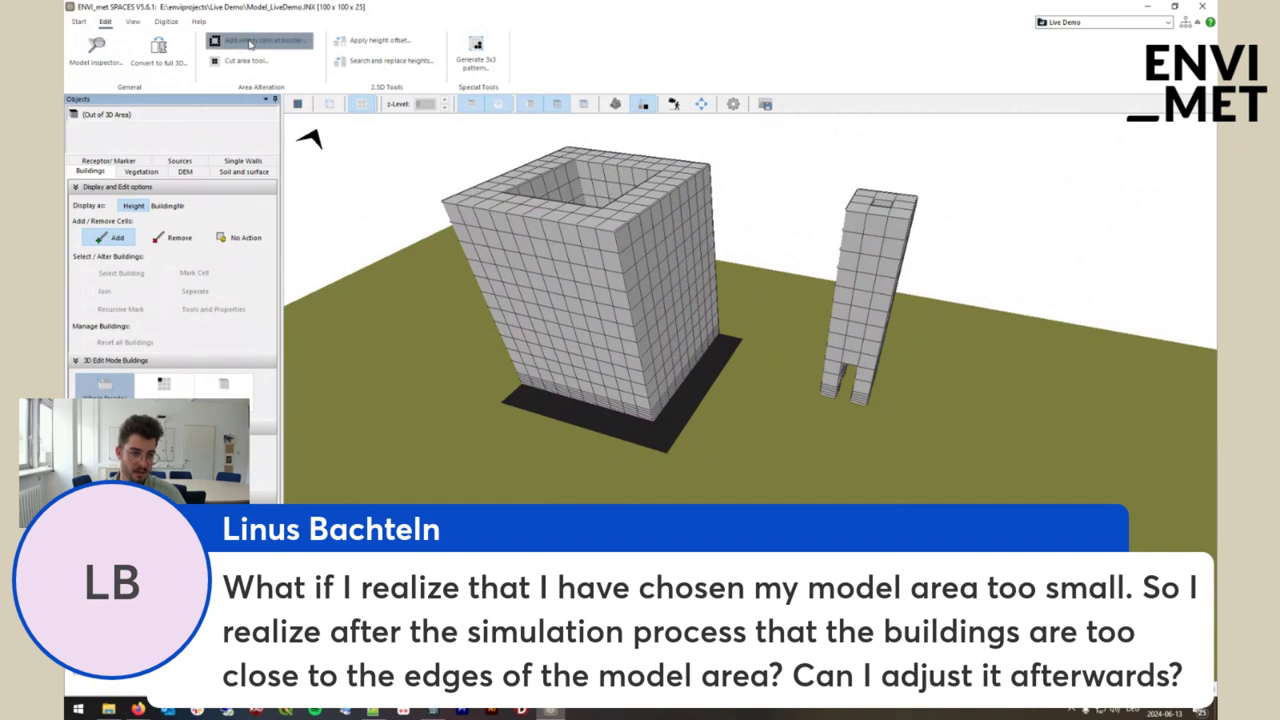
{"action": "left_click", "coordinate": [250, 42]}
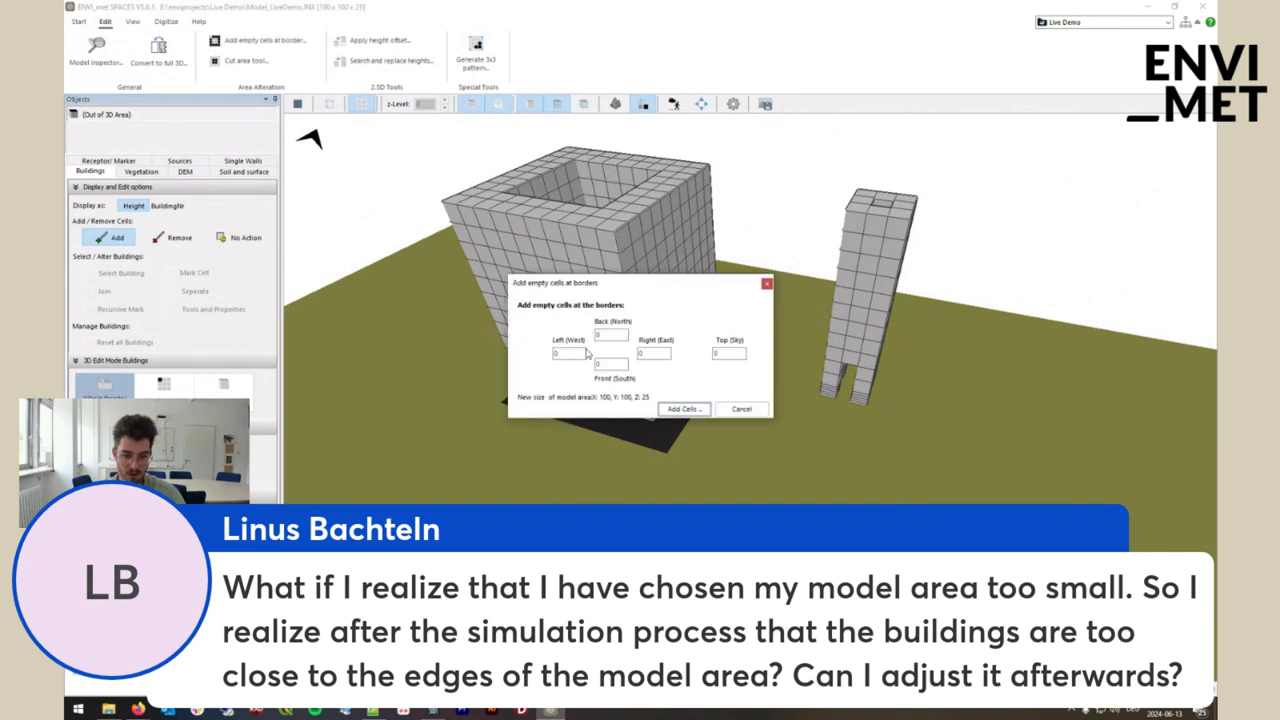
{"action": "left_click", "coordinate": [604, 335]}
{"action": "left_click_drag", "start_coordinate": [614, 283], "coordinate": [734, 251]}
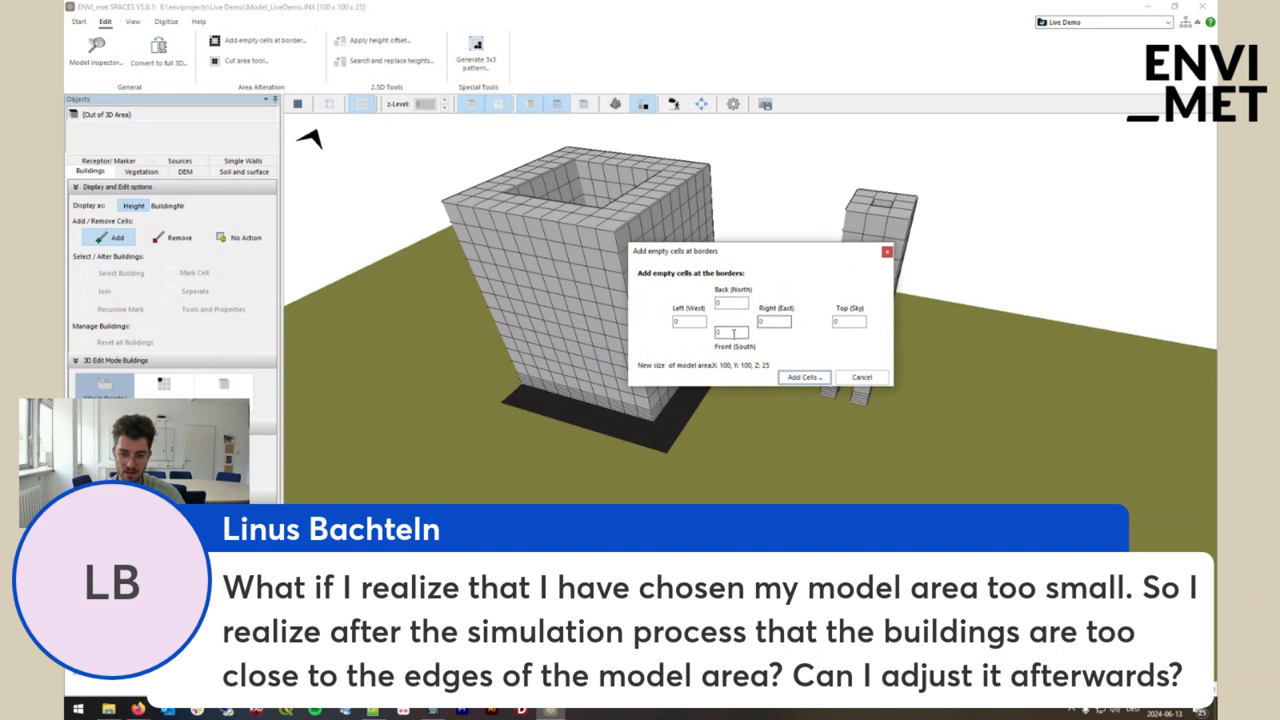
{"action": "double_click", "coordinate": [730, 302]}
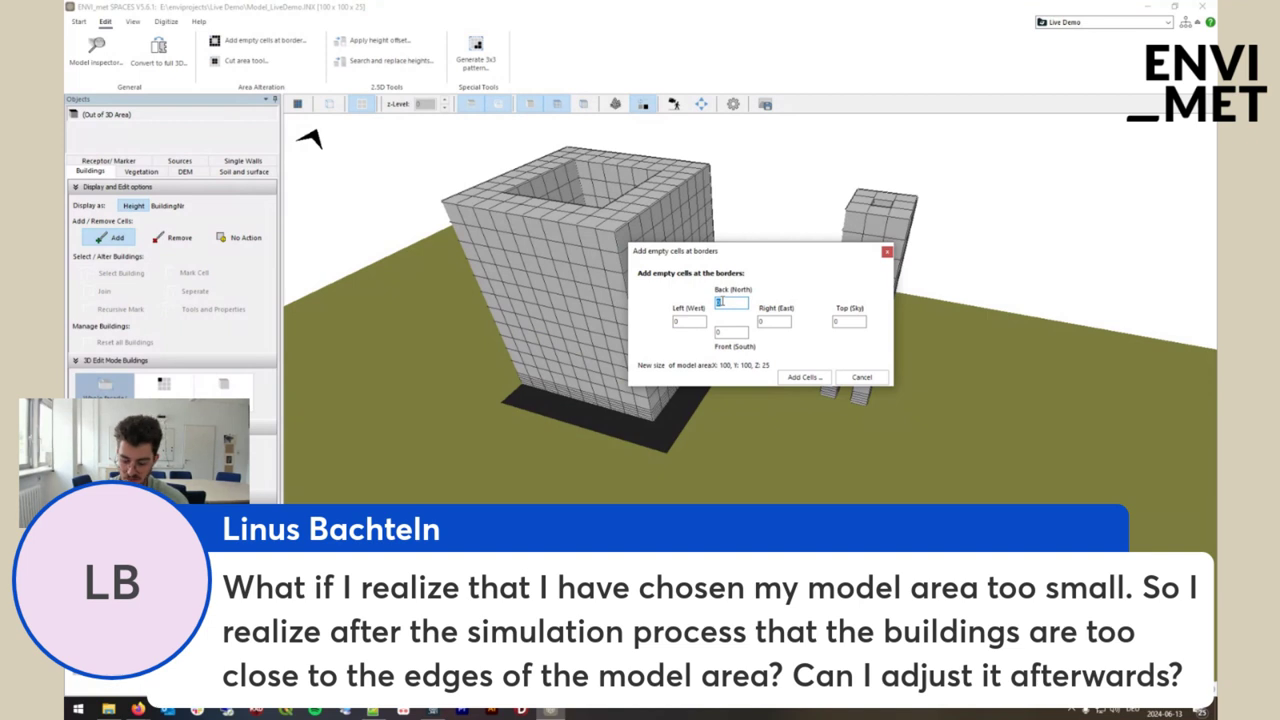
{"action": "type", "text": "10"}
{"action": "key", "text": "Tab"}
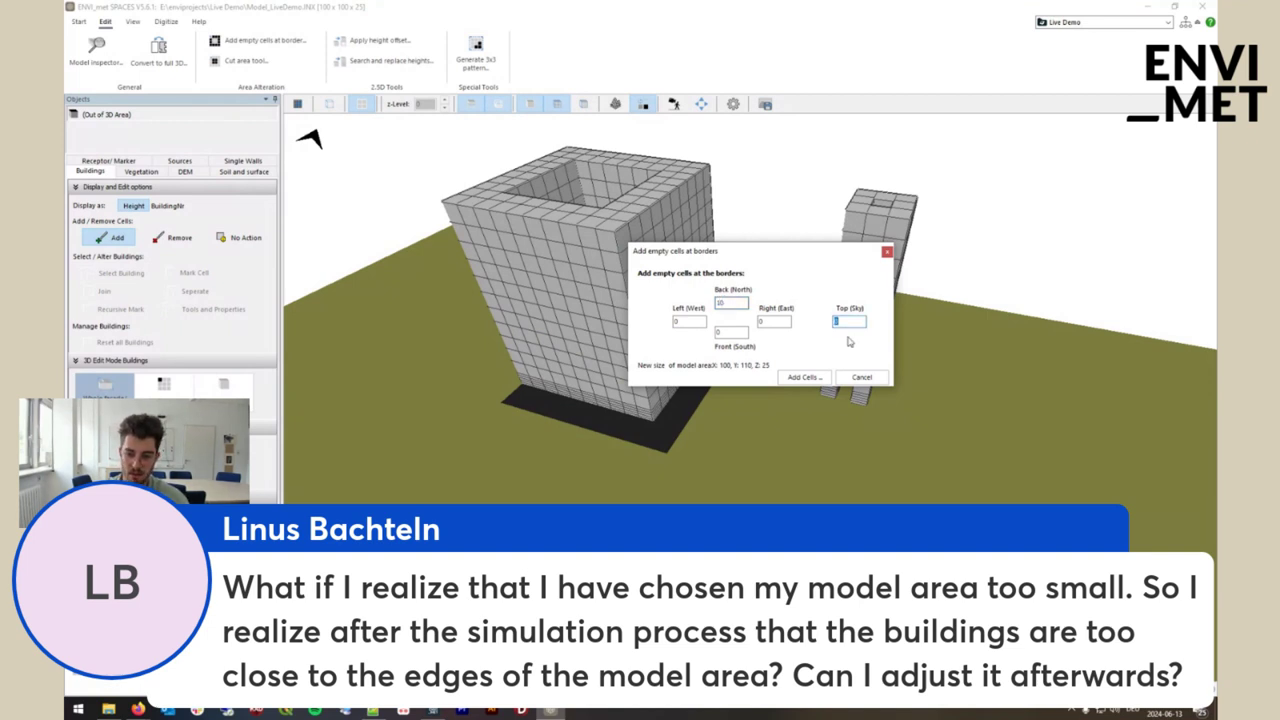
Set the east, south and west borders to 10 cells each and add the empty cells to the model area
{"action": "double_click", "coordinate": [771, 321]}
{"action": "type", "text": "10"}
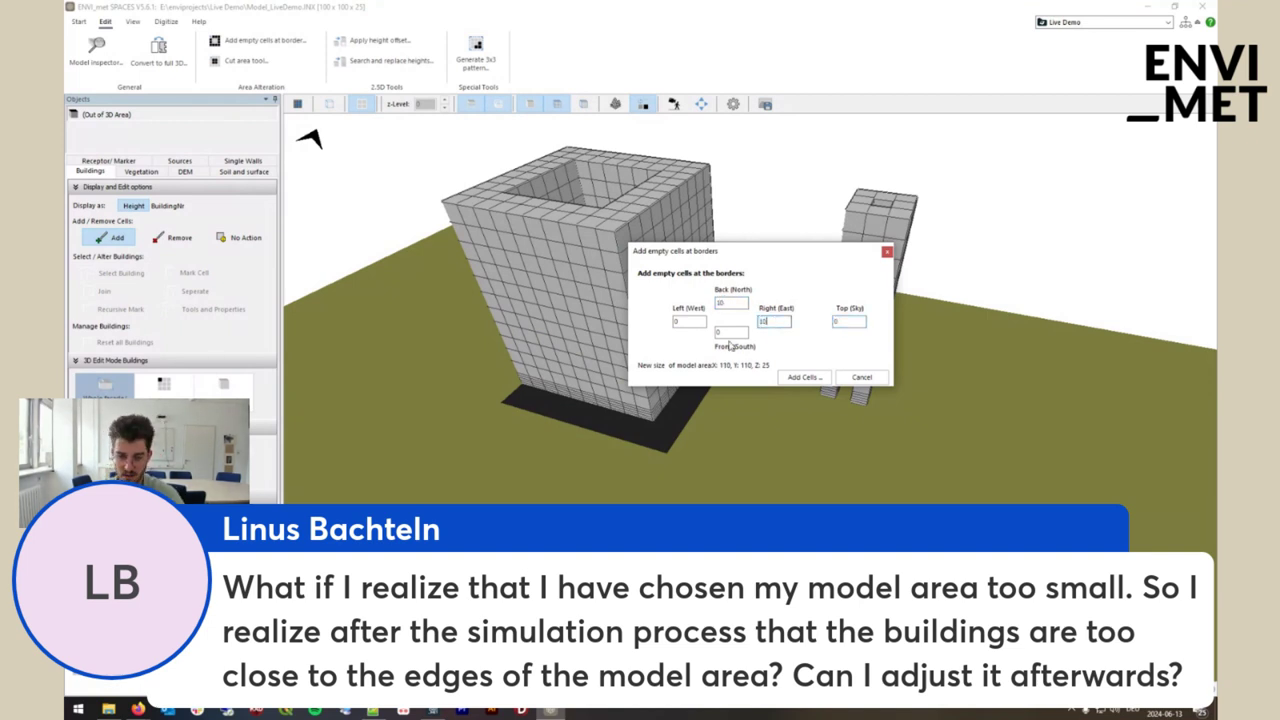
{"action": "double_click", "coordinate": [731, 332]}
{"action": "type", "text": "10"}
{"action": "double_click", "coordinate": [688, 321]}
{"action": "type", "text": "10"}
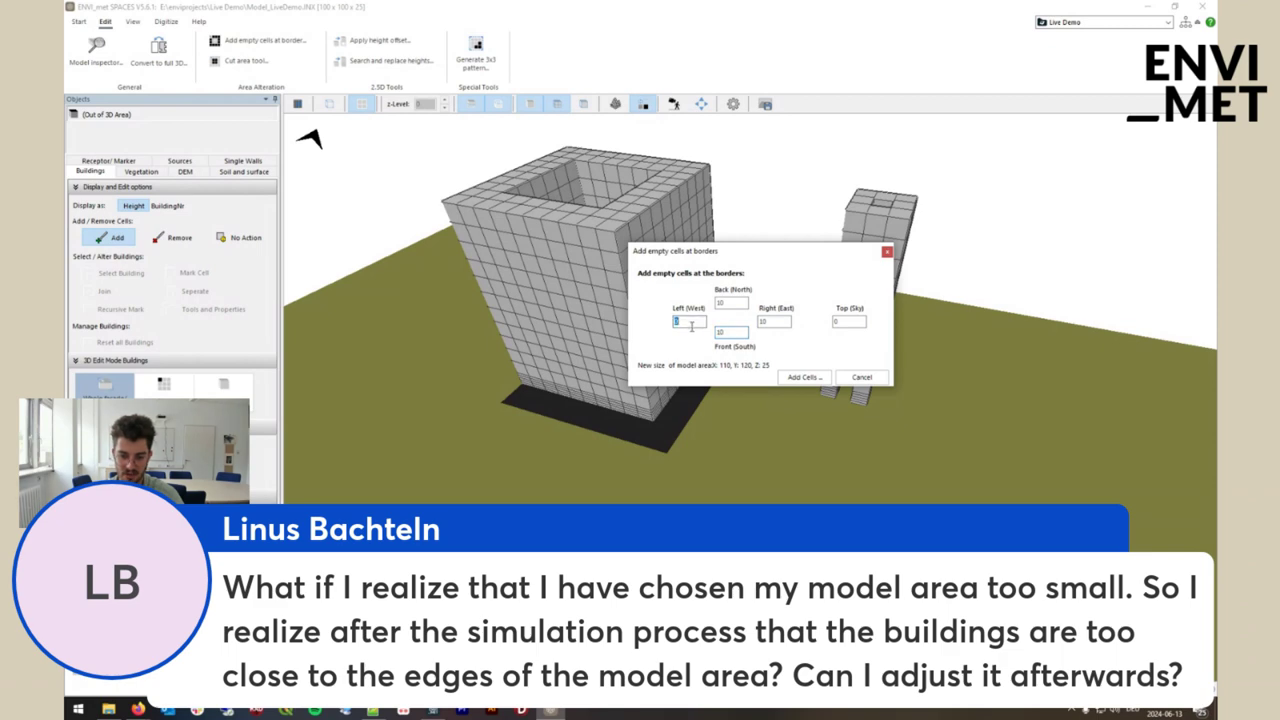
{"action": "left_click", "coordinate": [805, 377]}
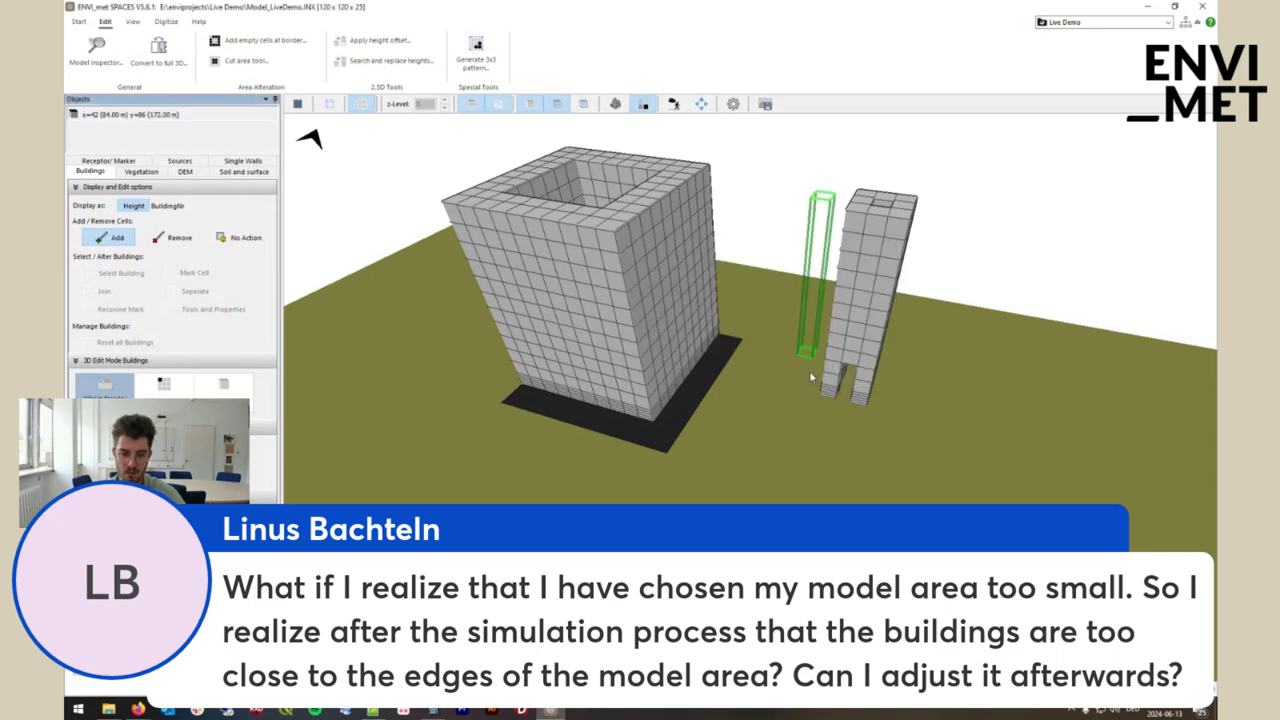
Refresh the 3D view and inspect the ground around both buildings in the enlarged model area
{"action": "left_click", "coordinate": [298, 105]}
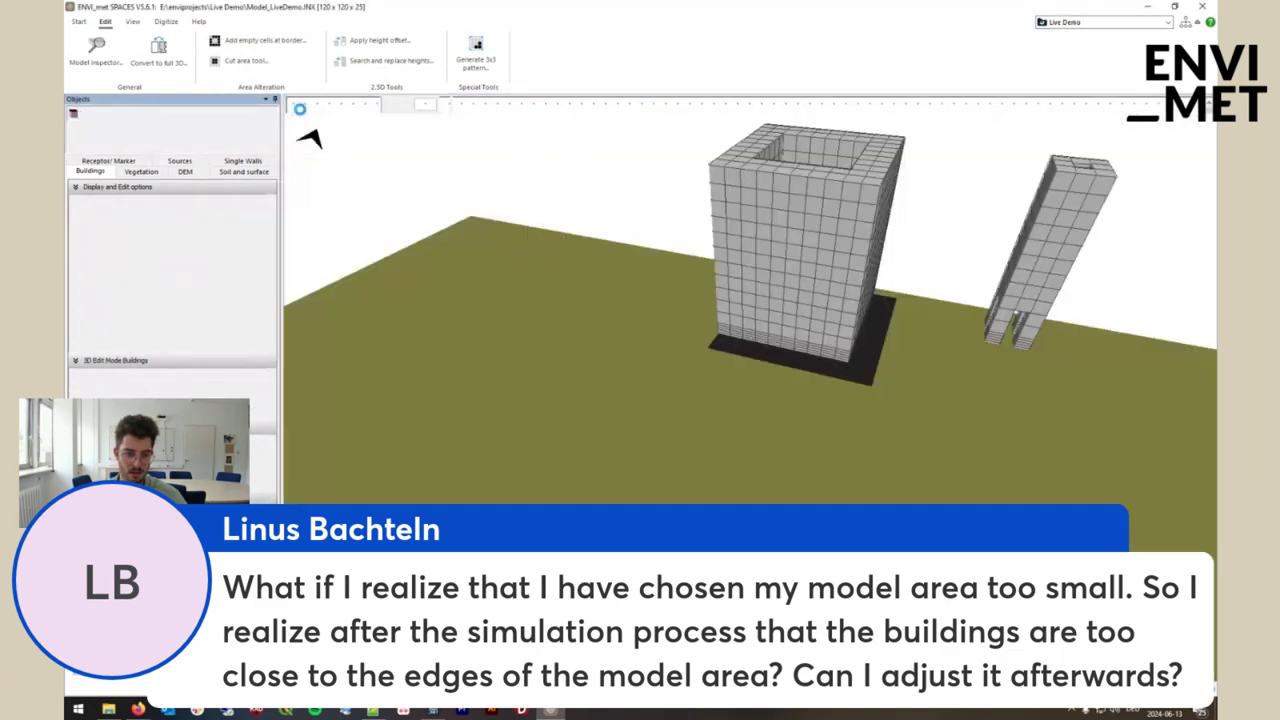
{"action": "scroll", "coordinate": [740, 291], "scroll_direction": "up", "scroll_amount": 5}
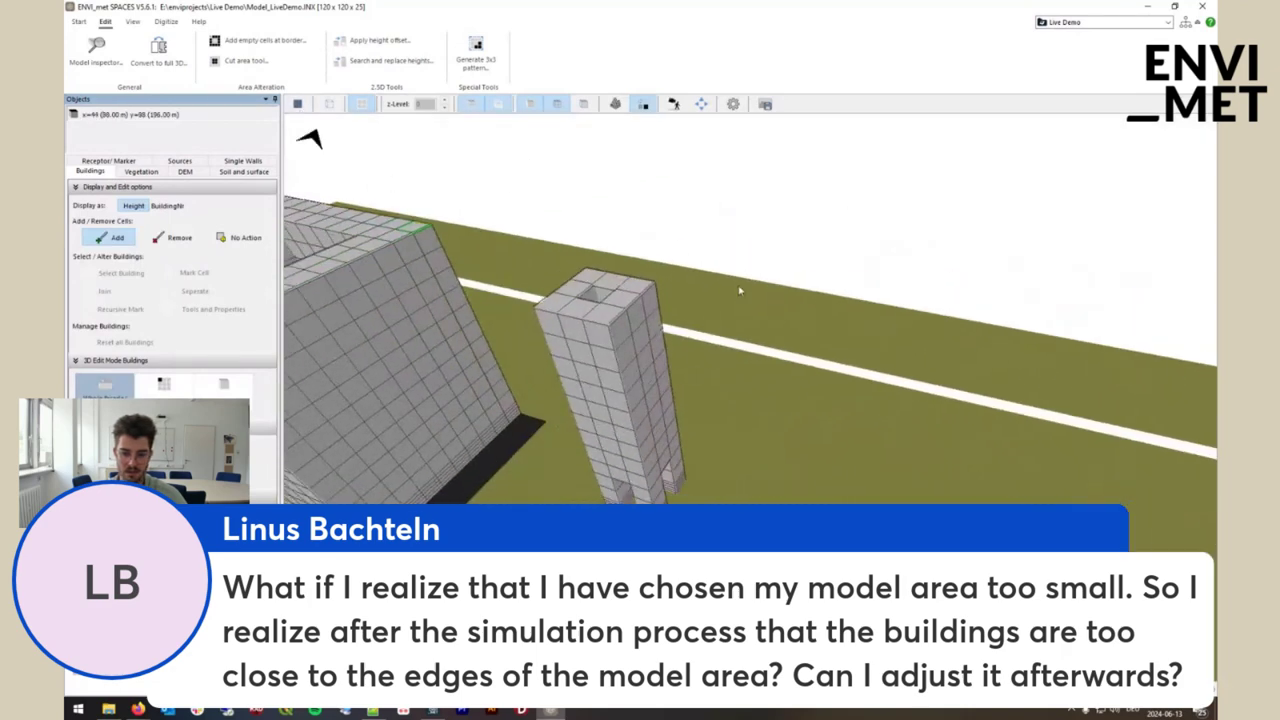
{"action": "scroll", "coordinate": [740, 291], "scroll_direction": "down", "scroll_amount": 5}
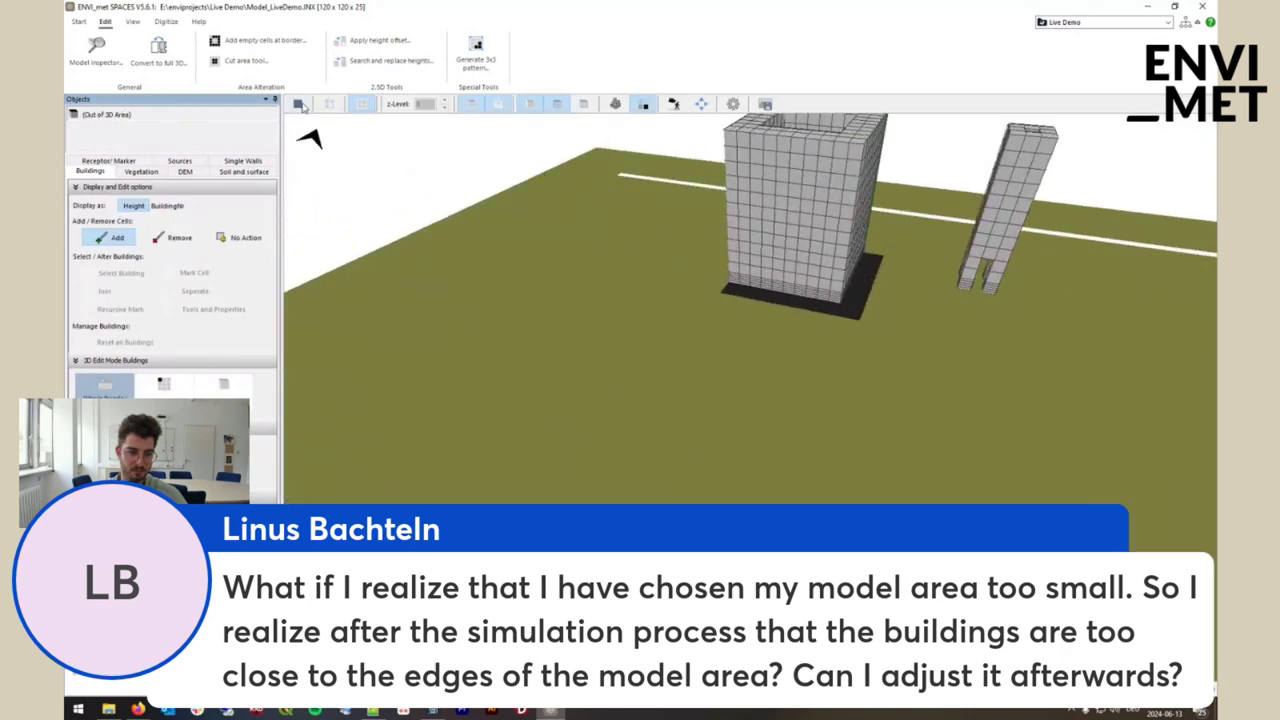
Return to the 2D plan and examine the added empty cells between the model borders and the buildings
{"action": "left_click", "coordinate": [300, 105]}
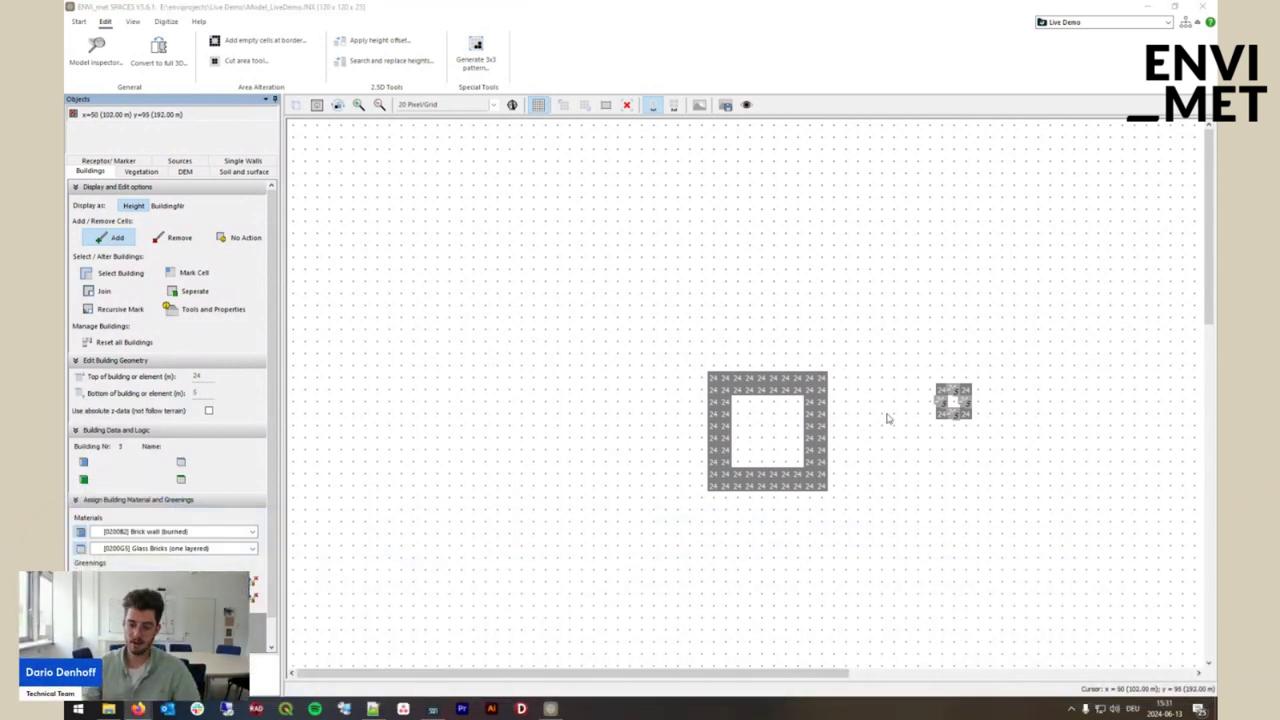
{"action": "mouse_move", "coordinate": [636, 674]}
{"action": "left_mouse_down"}
{"action": "mouse_move", "coordinate": [690, 681]}
{"action": "mouse_move", "coordinate": [631, 679]}
{"action": "left_mouse_up"}
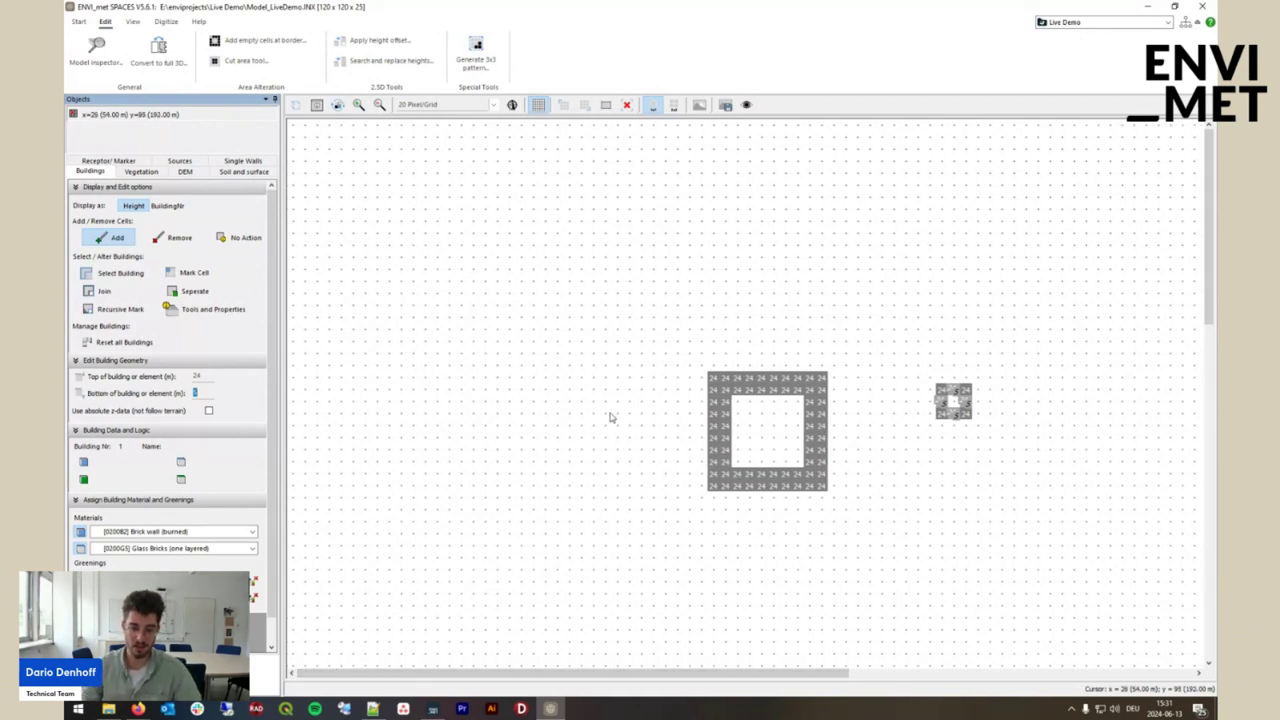
{"action": "left_click_drag", "start_coordinate": [613, 679], "coordinate": [703, 672]}
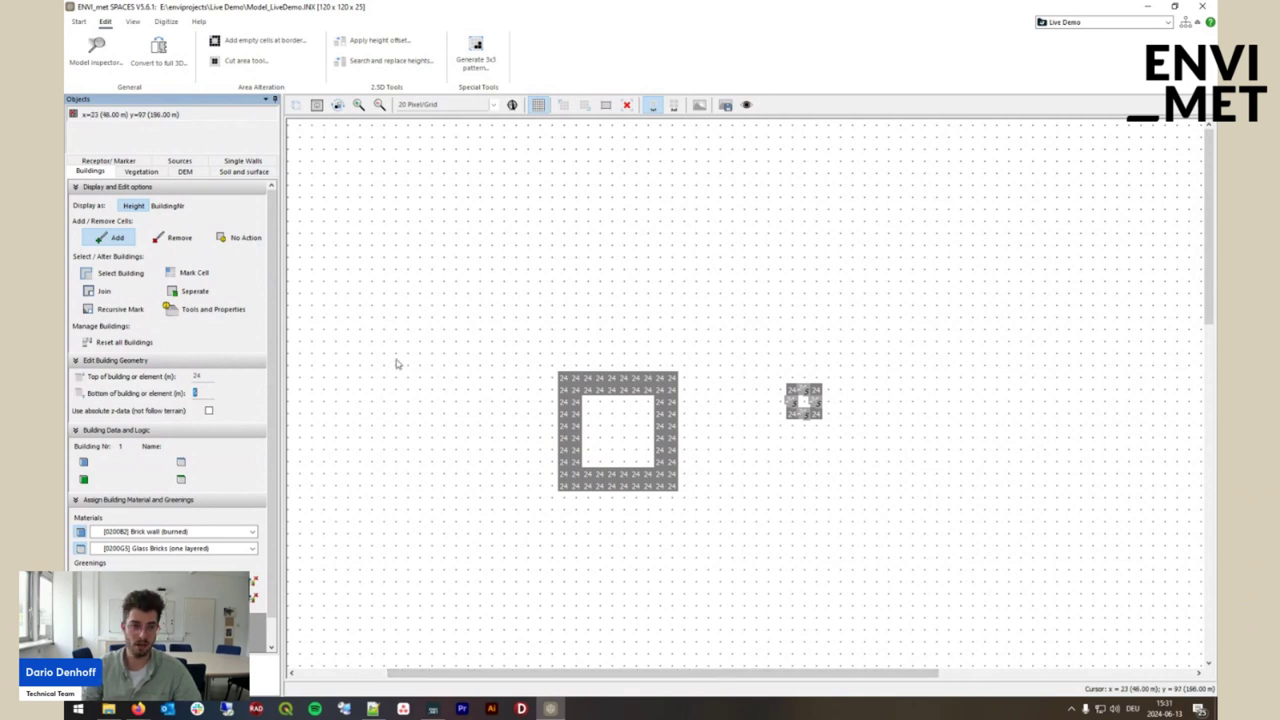
{"action": "left_click", "coordinate": [259, 44]}
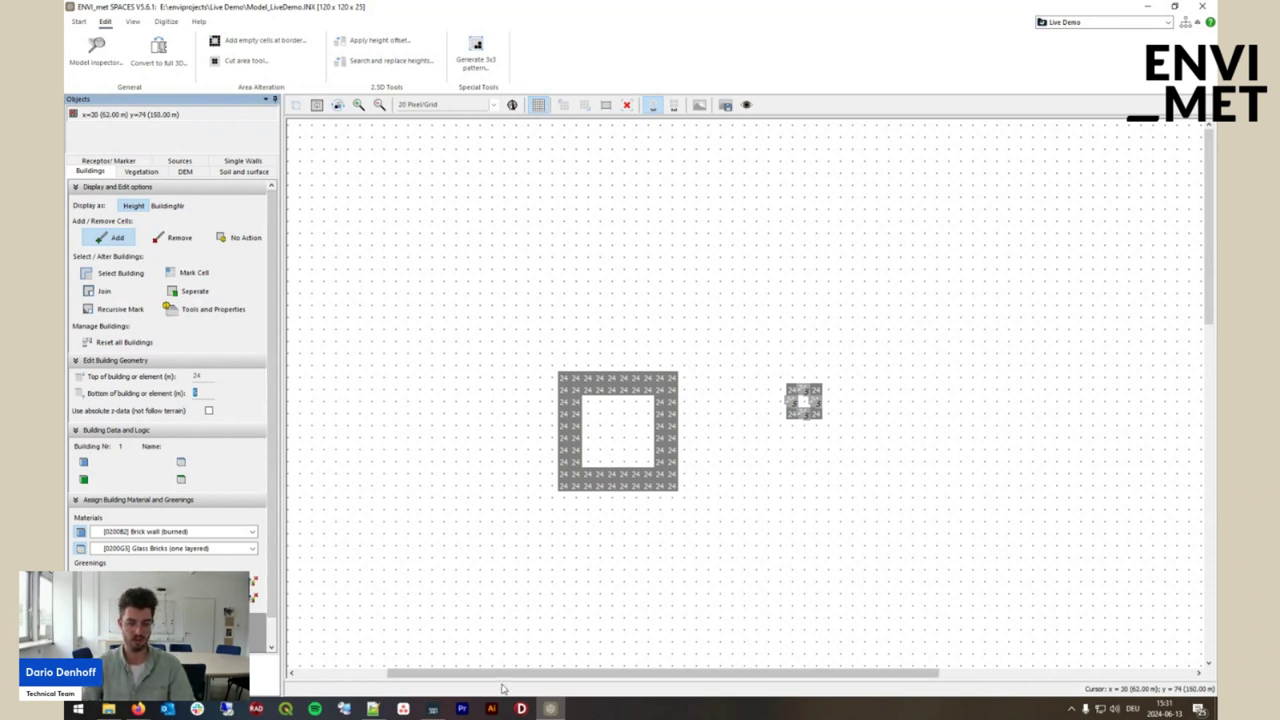
{"action": "left_click_drag", "start_coordinate": [508, 673], "coordinate": [400, 677]}
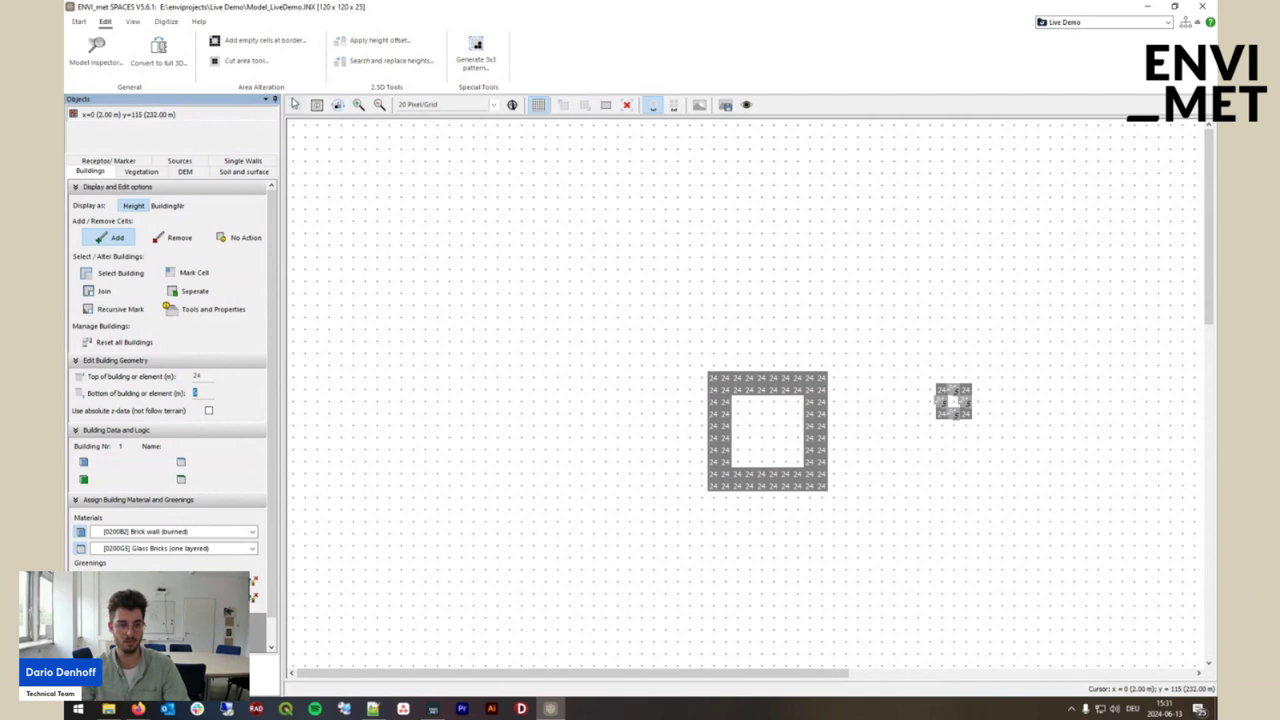
Show the model in 3D with the area's boundary lines and inspect the spacing between the buildings and the borders
{"action": "left_click", "coordinate": [296, 104]}
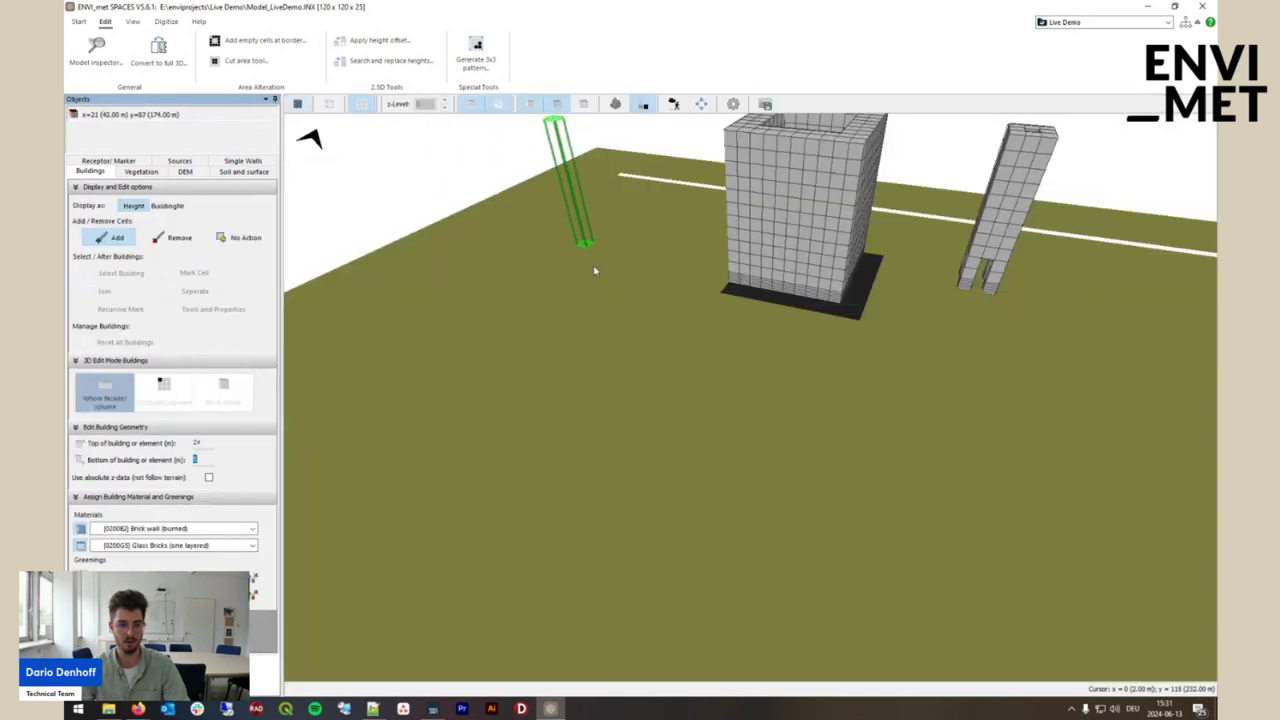
{"action": "scroll", "coordinate": [594, 266], "scroll_direction": "down", "scroll_amount": 3}
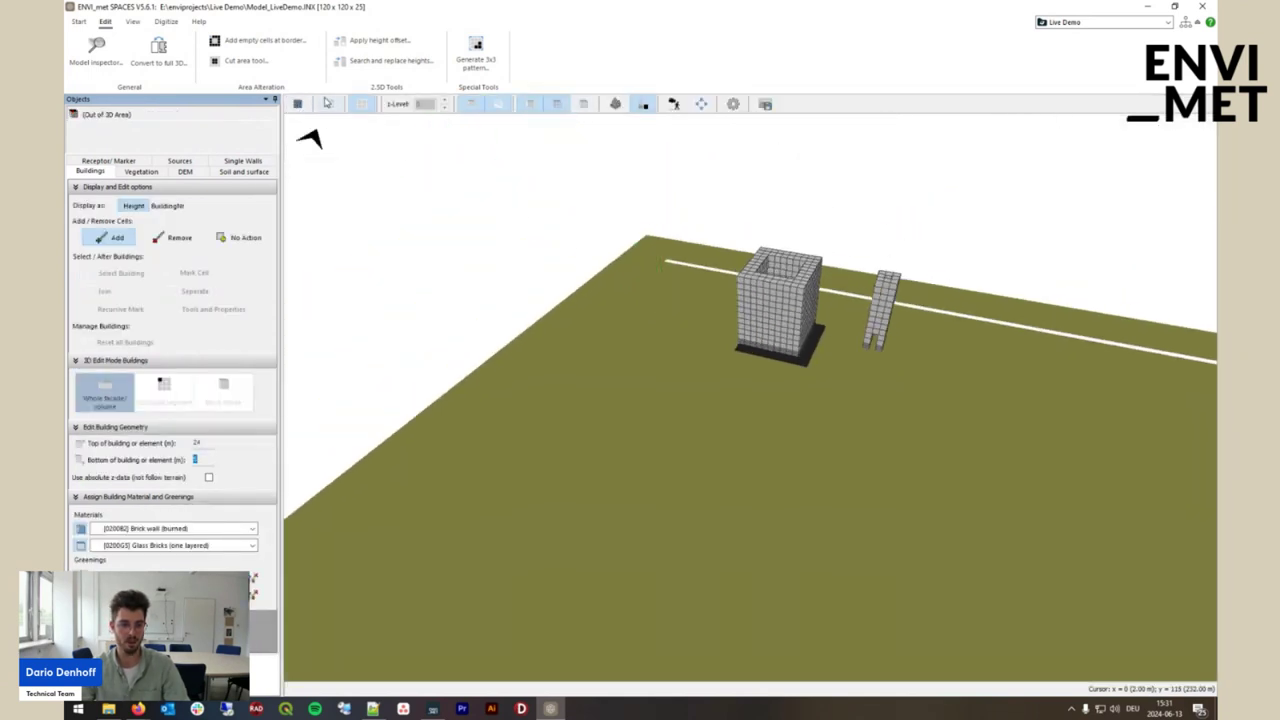
{"action": "scroll", "coordinate": [586, 280], "scroll_direction": "up", "scroll_amount": 2}
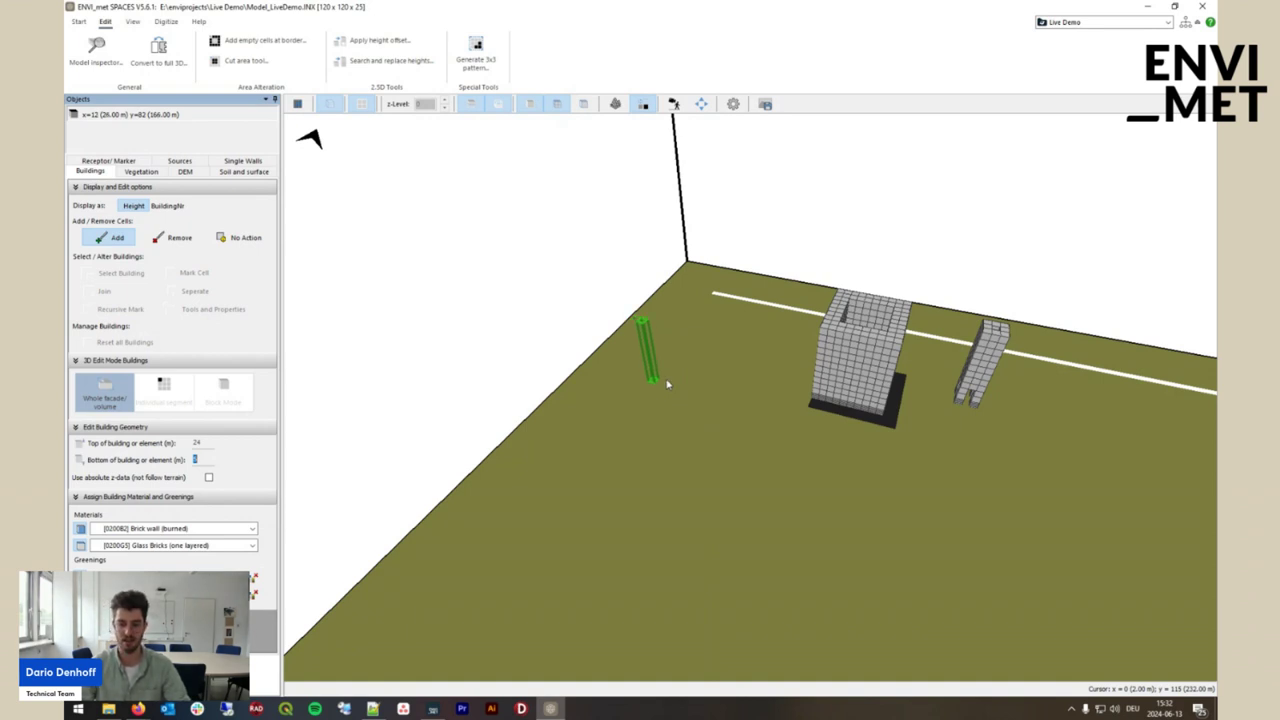
{"action": "scroll", "coordinate": [828, 370], "scroll_direction": "up", "scroll_amount": 2}
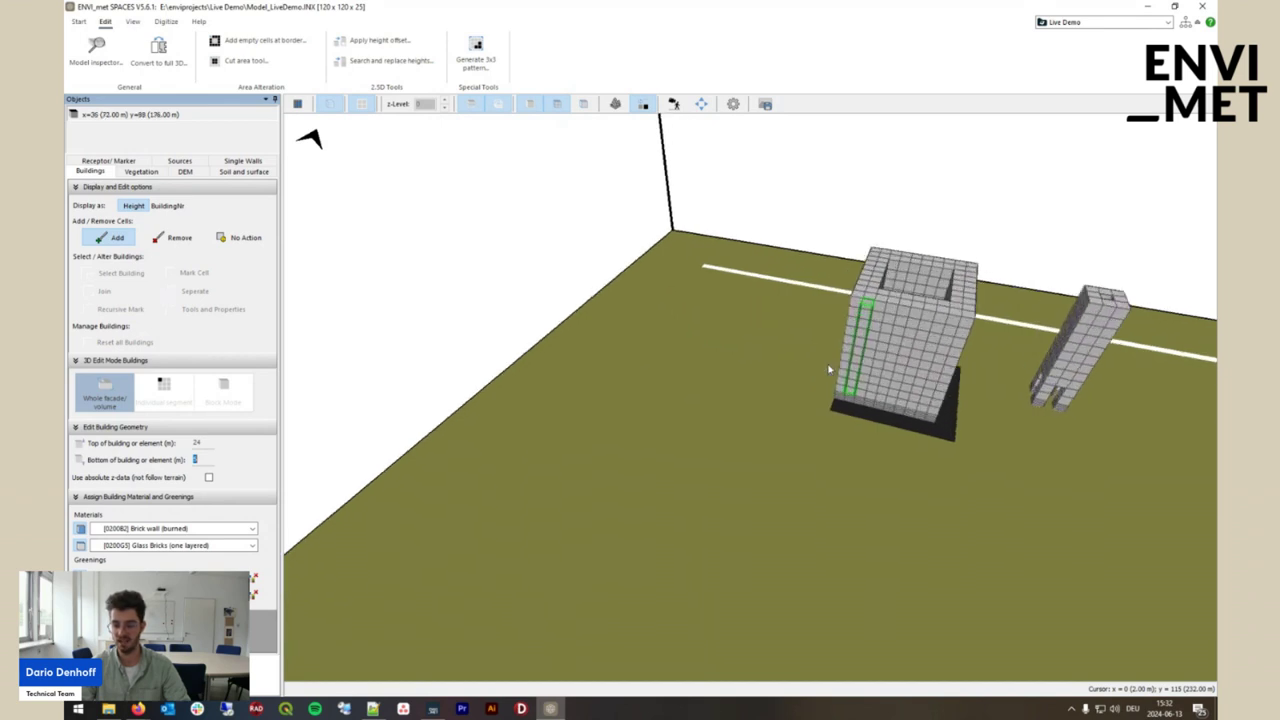
{"action": "scroll", "coordinate": [828, 370], "scroll_direction": "up", "scroll_amount": 3}
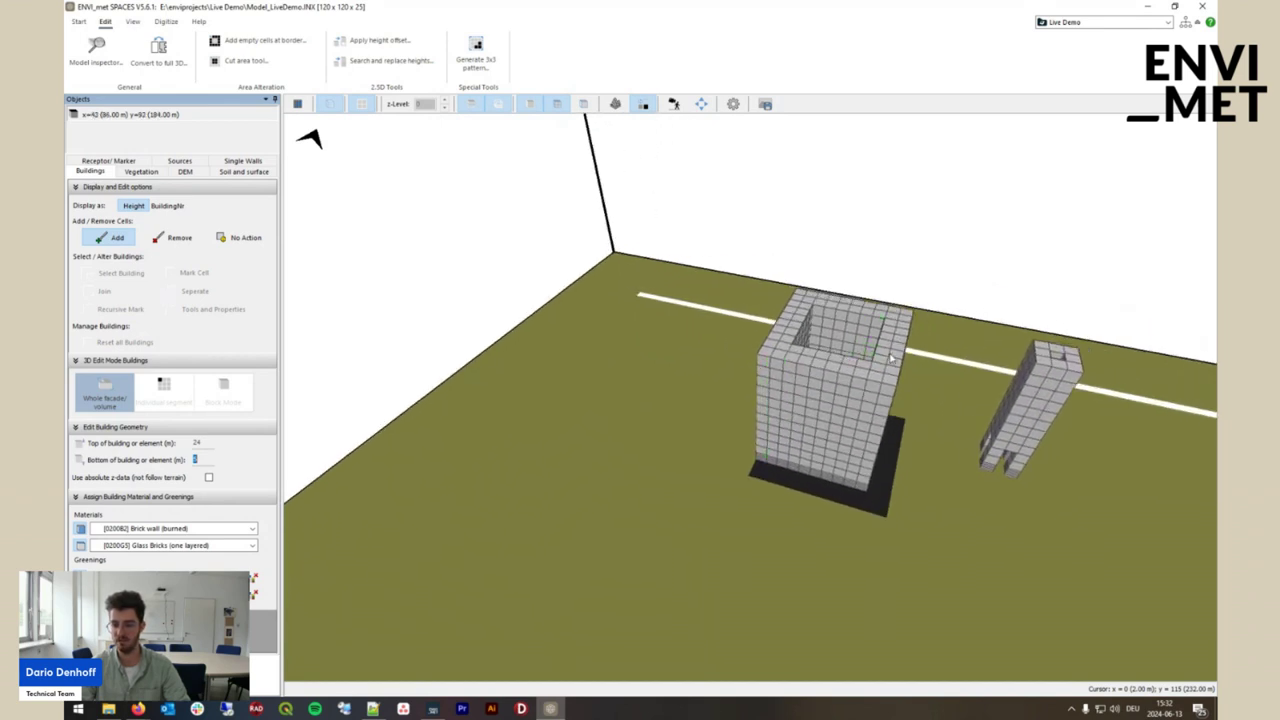